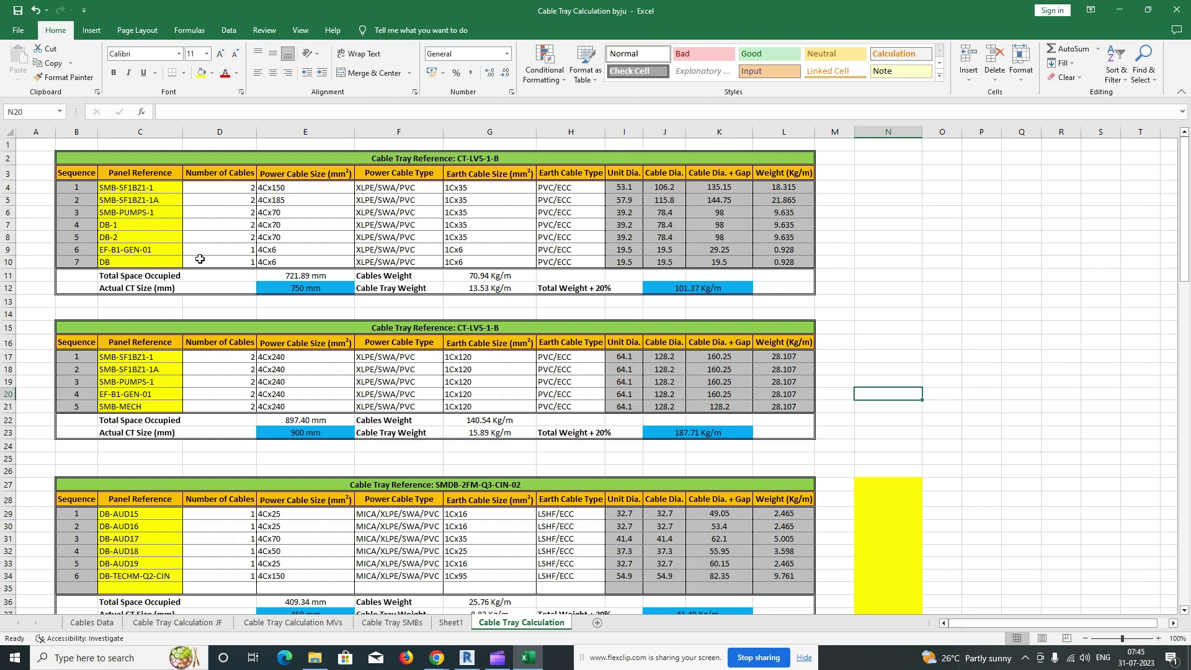
Step: Examine the first CT-LV5-1-B table's sequence, panel references, cable quantities, power and earth cable sizes and types, and actual tray size
left_click_drag(113, 188, 789, 263)
left_click(76, 224)
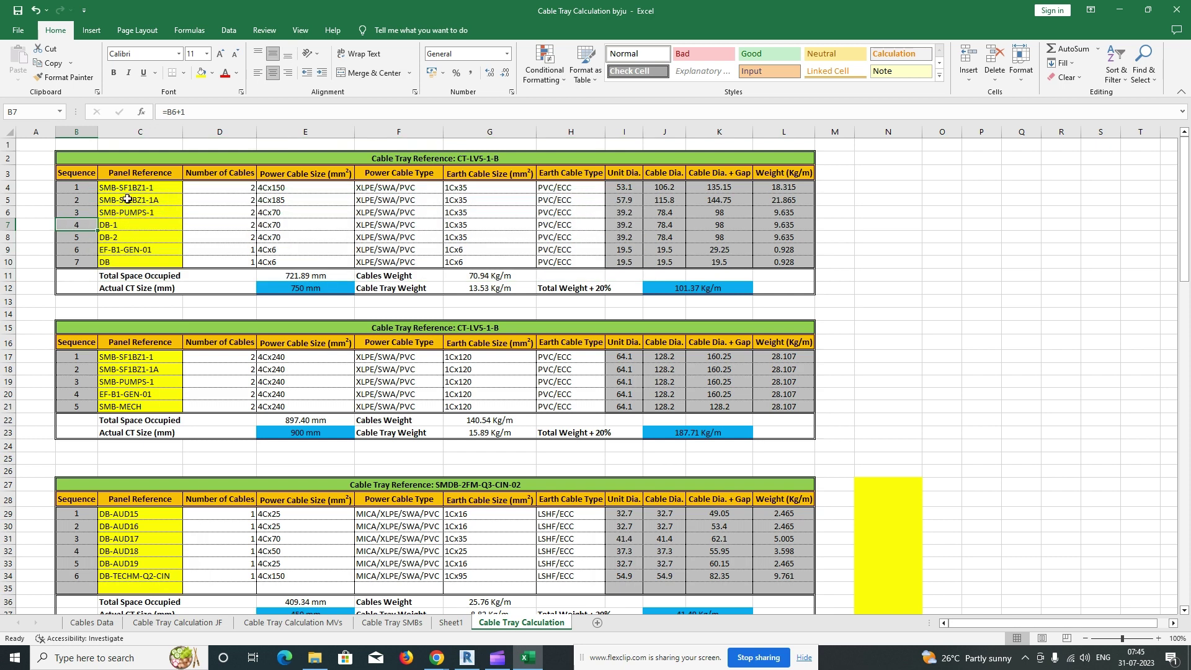
left_click_drag(134, 188, 141, 262)
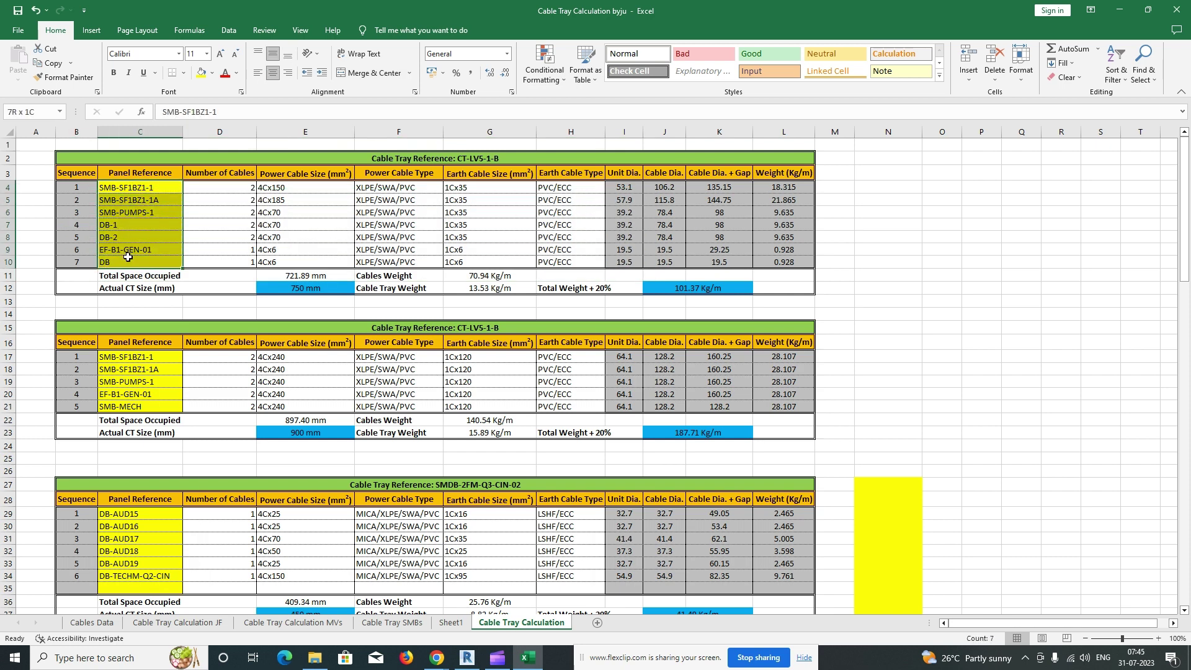
left_click(294, 192)
left_click_drag(248, 192, 249, 262)
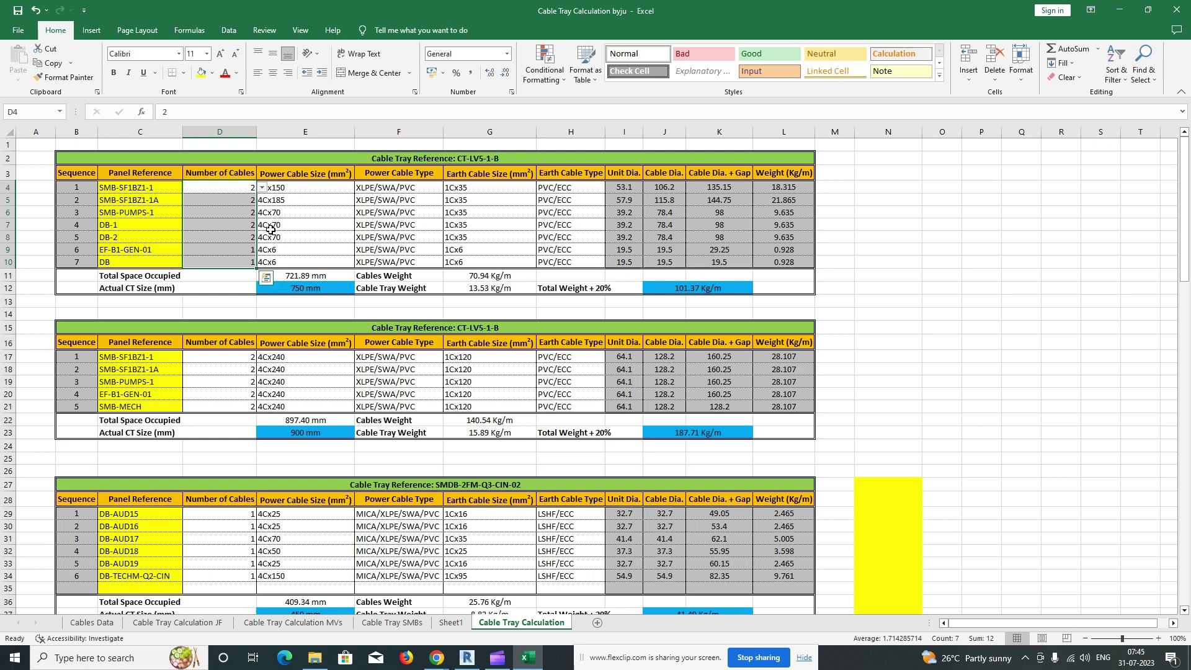
left_click(301, 191)
left_click_drag(306, 190, 308, 258)
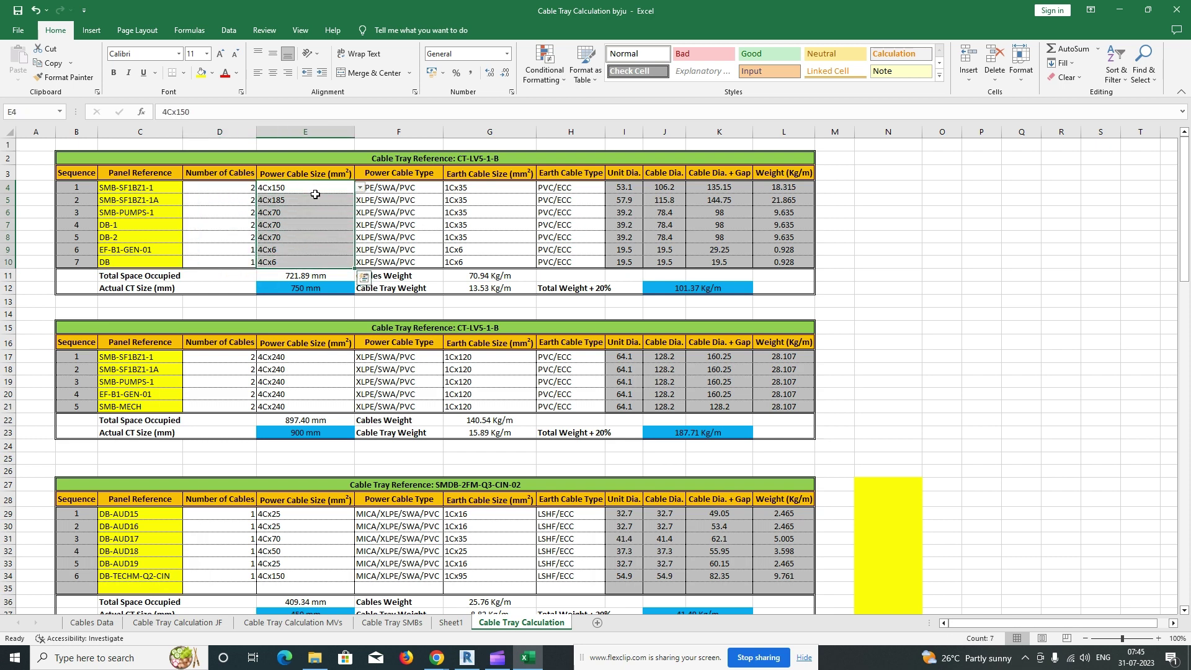
left_click(421, 193)
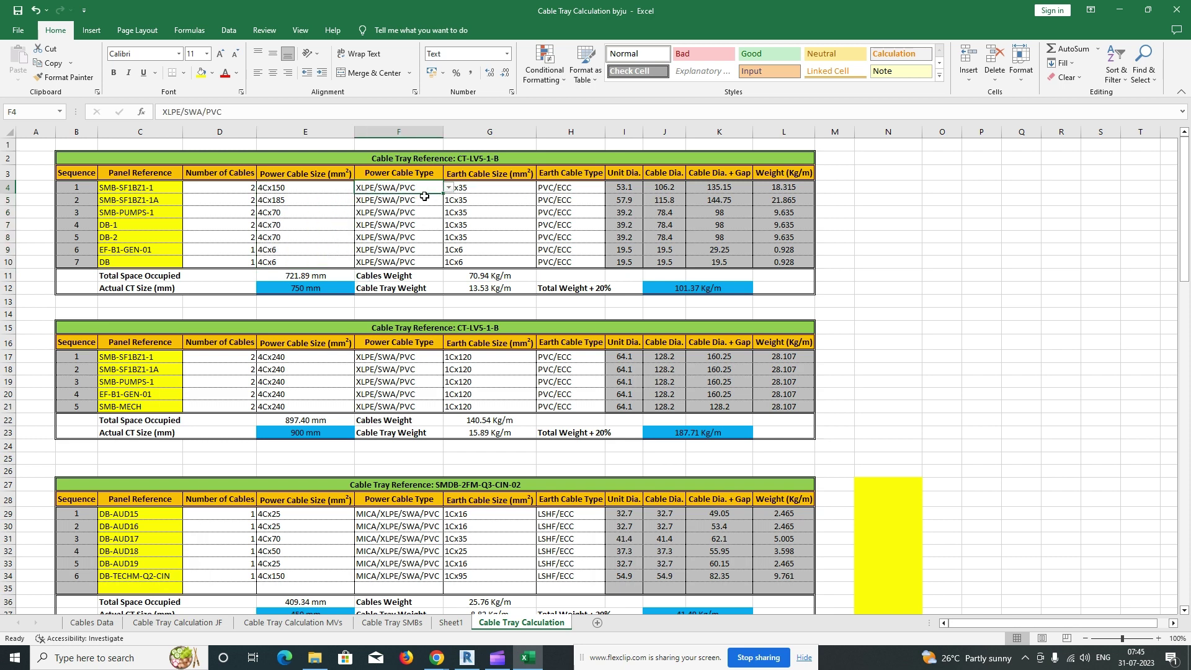
left_click(502, 193)
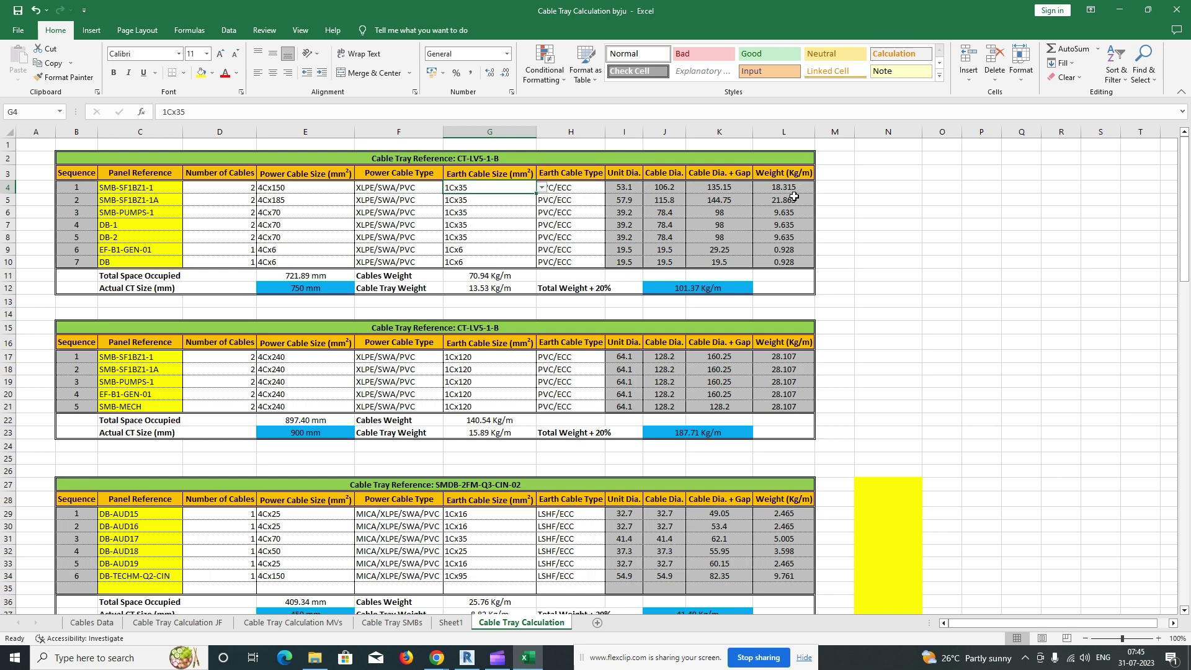
left_click(321, 290)
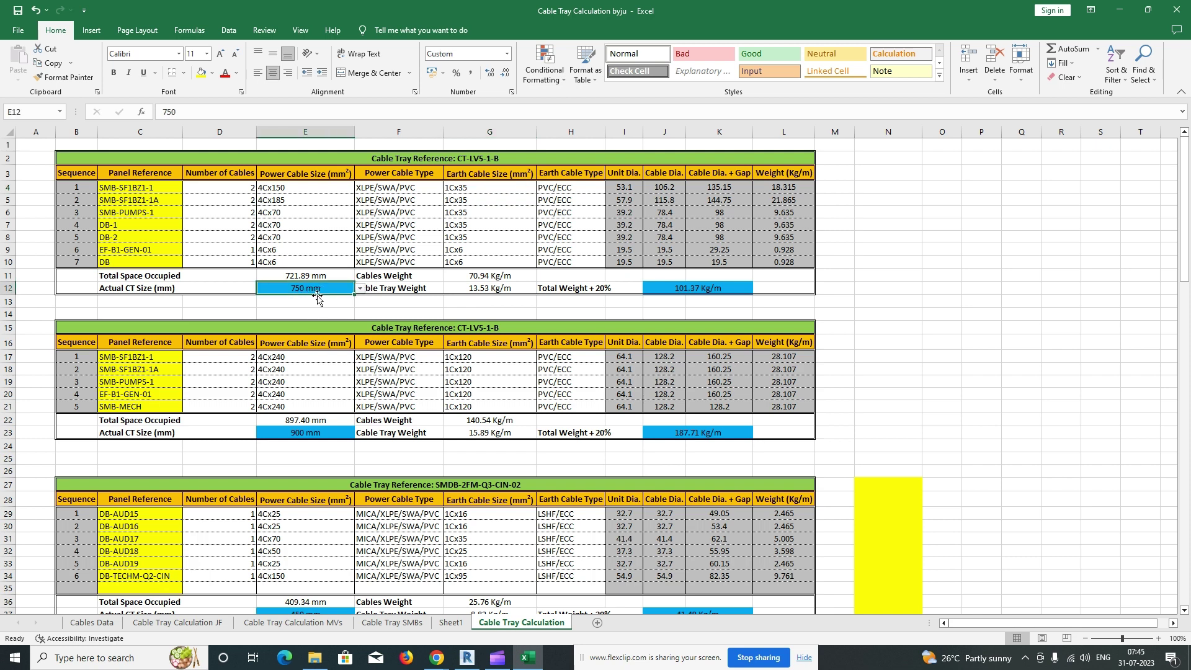
Step: In the first CT-LV5-1-B table, set the power cable size to 4Cx185 for SMB-SF1BZ1-1 and 4Cx150 for DB-2
left_click(297, 190)
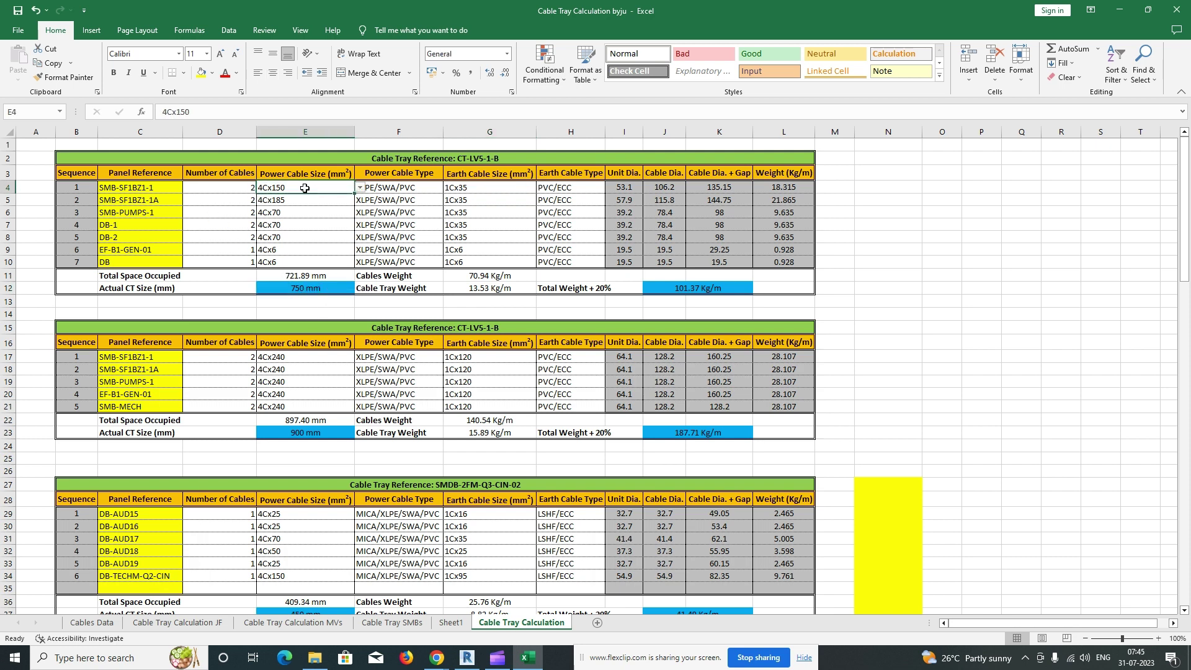
left_click(360, 188)
left_click(287, 206)
left_click(287, 239)
left_click(360, 239)
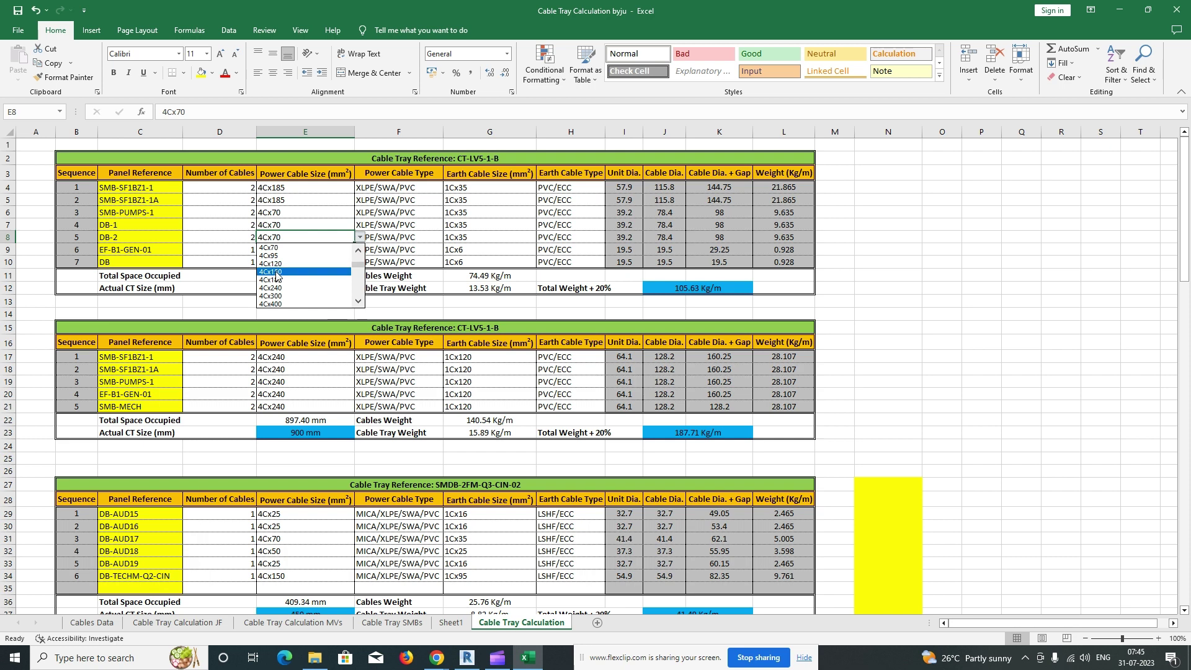
left_click(280, 281)
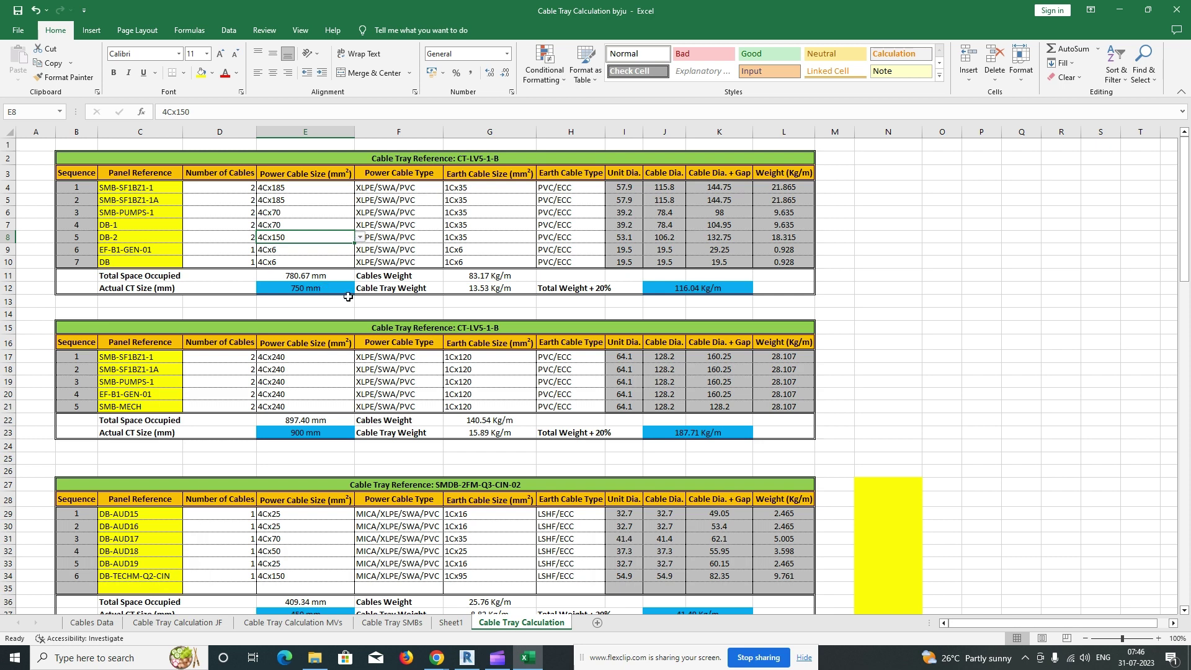
Step: Set the first table's actual cable tray size to 900 mm
left_click(322, 289)
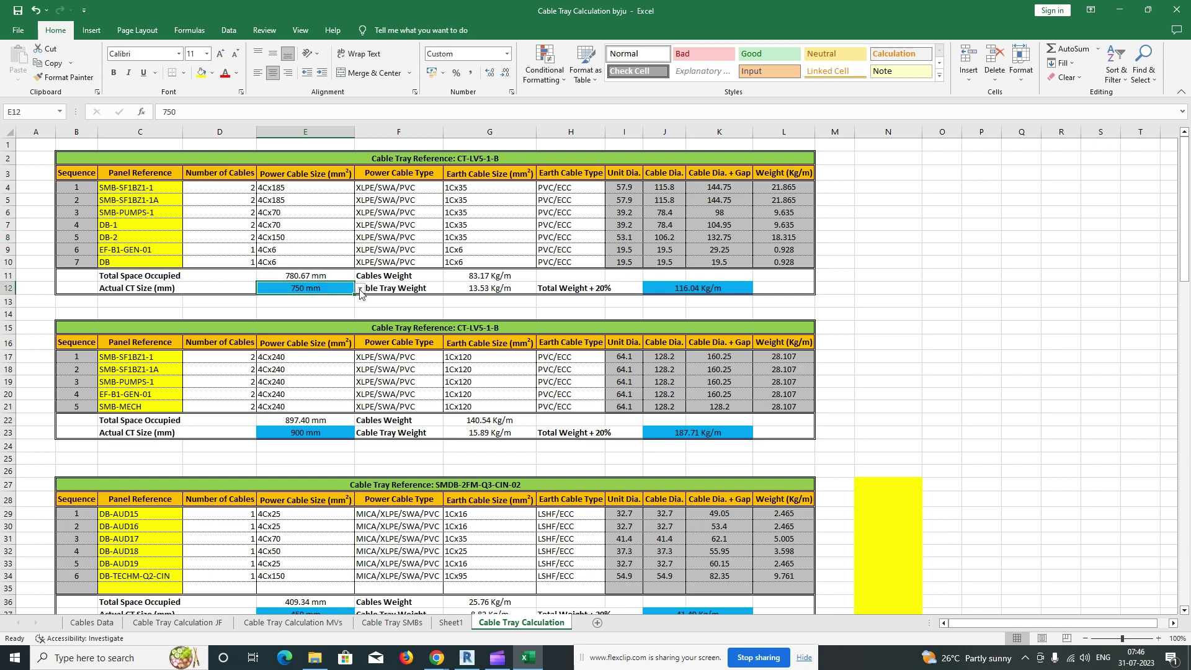
double_click(322, 290)
left_click_drag(322, 290, 295, 291)
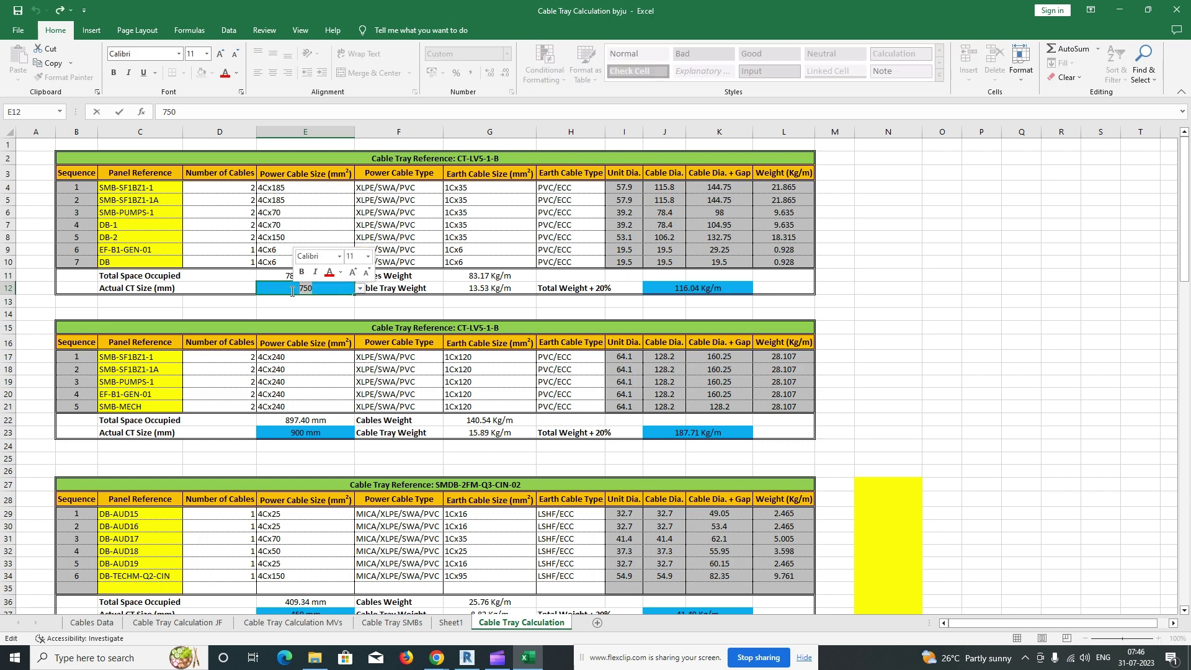
type("900")
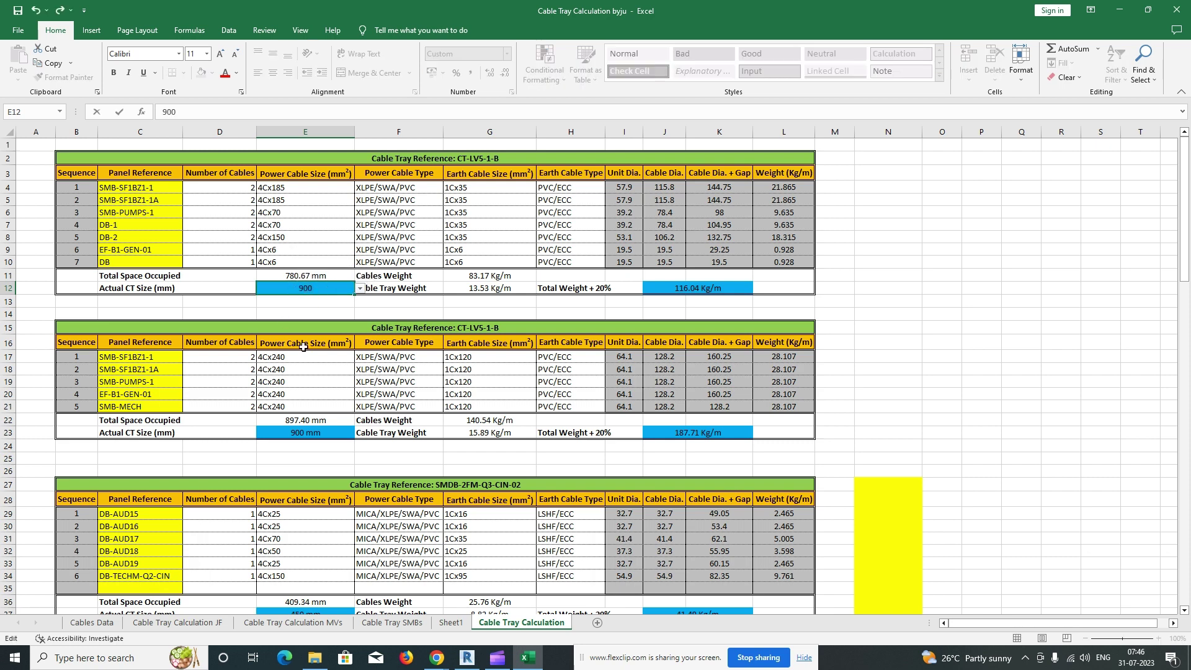
left_click(305, 310)
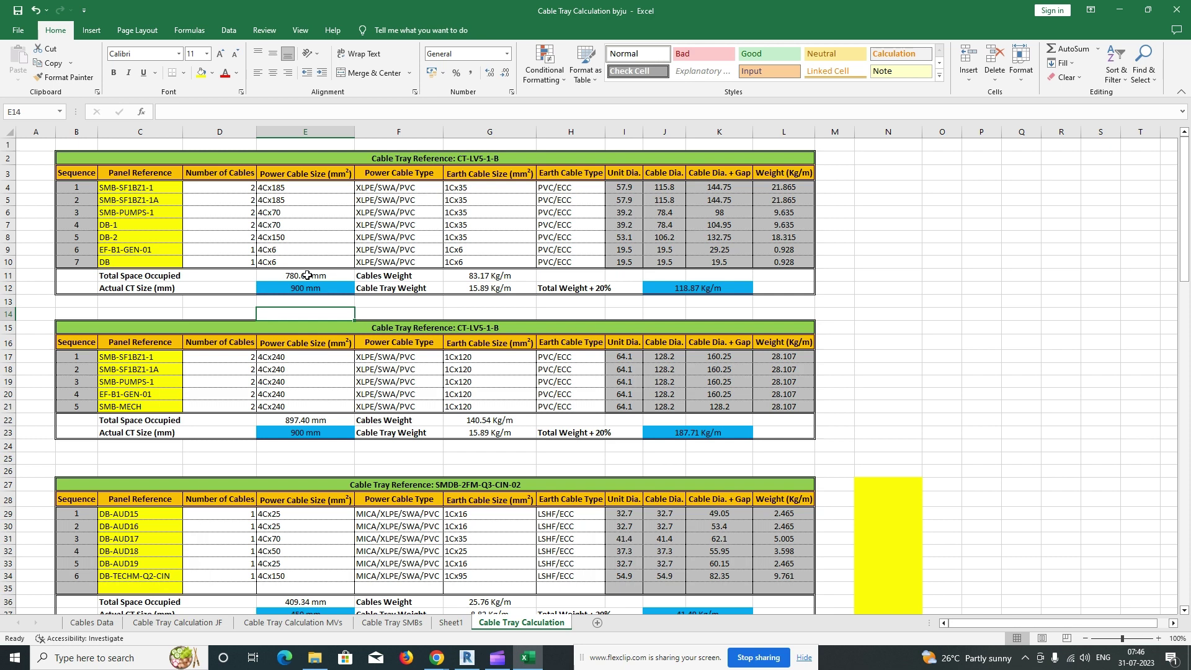
Step: Set the power cable size to 4Cx185 for both SMB-PUMPS-1 and DB-1 in the first table
left_click(296, 214)
left_click(360, 212)
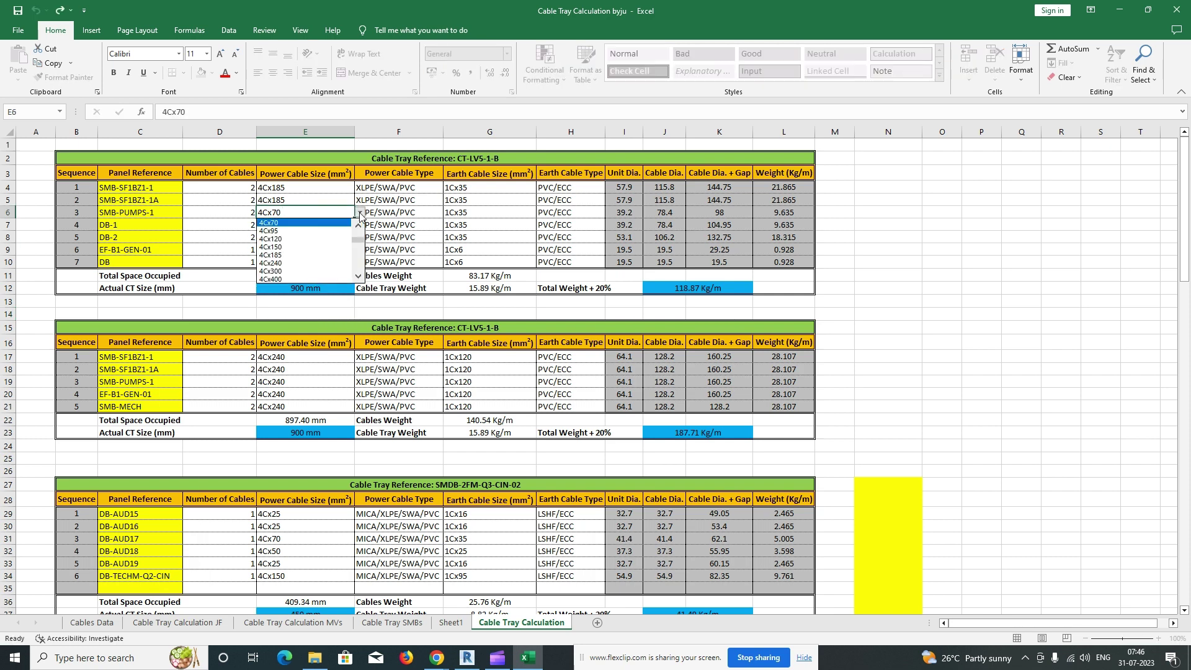
left_click(279, 254)
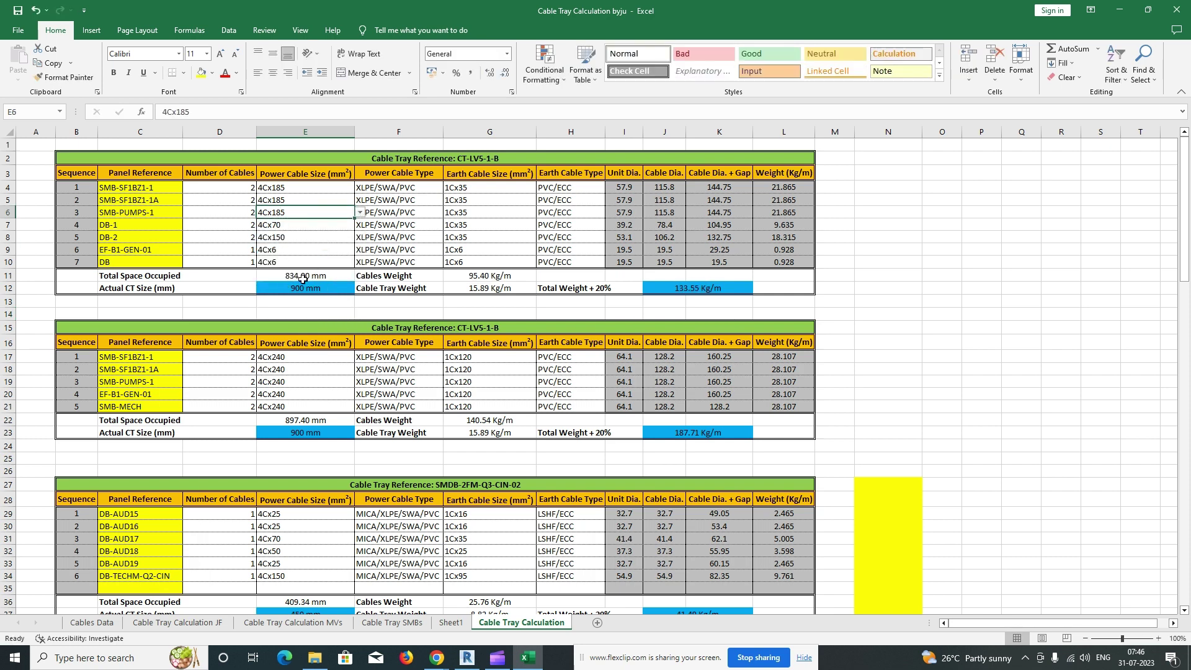
left_click(285, 229)
left_click(360, 224)
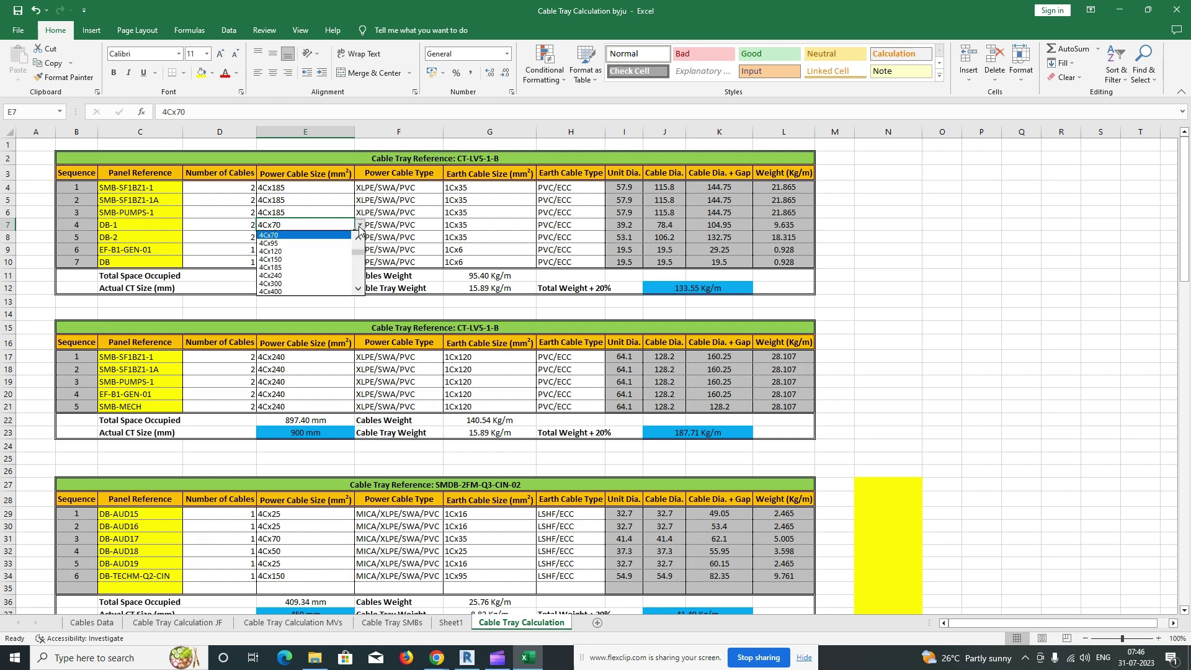
left_click(278, 267)
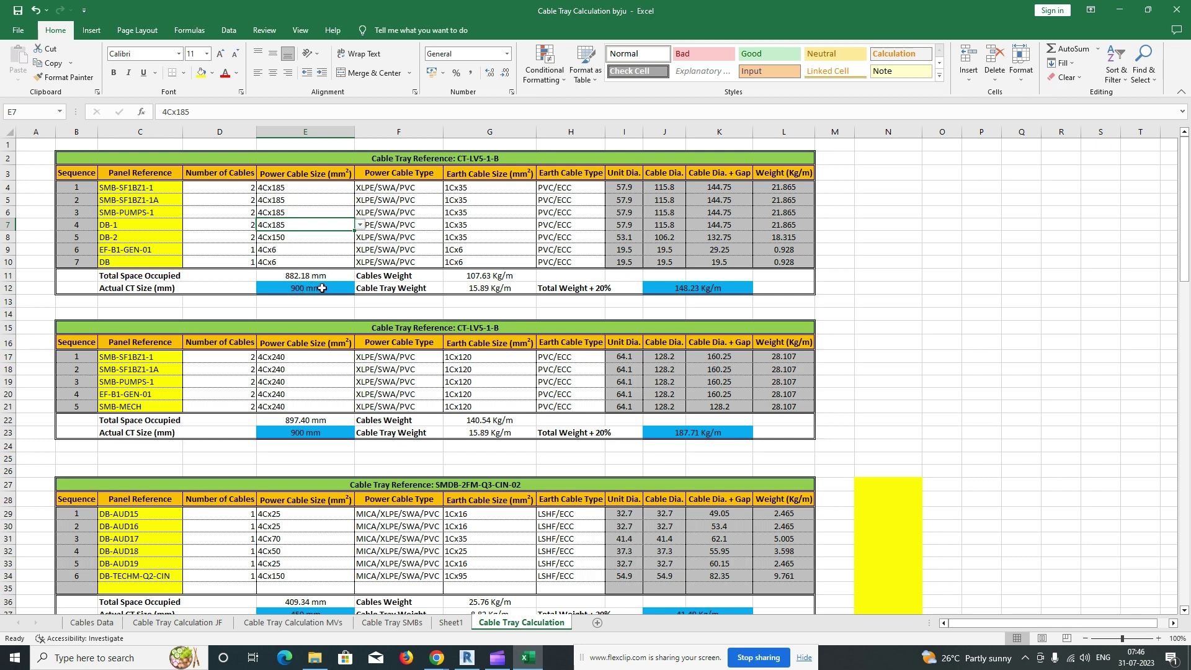
Step: Review the complete first tray table, its panel references, and the cable rows of the second CT-LV5-1-B table
left_click_drag(79, 157, 595, 289)
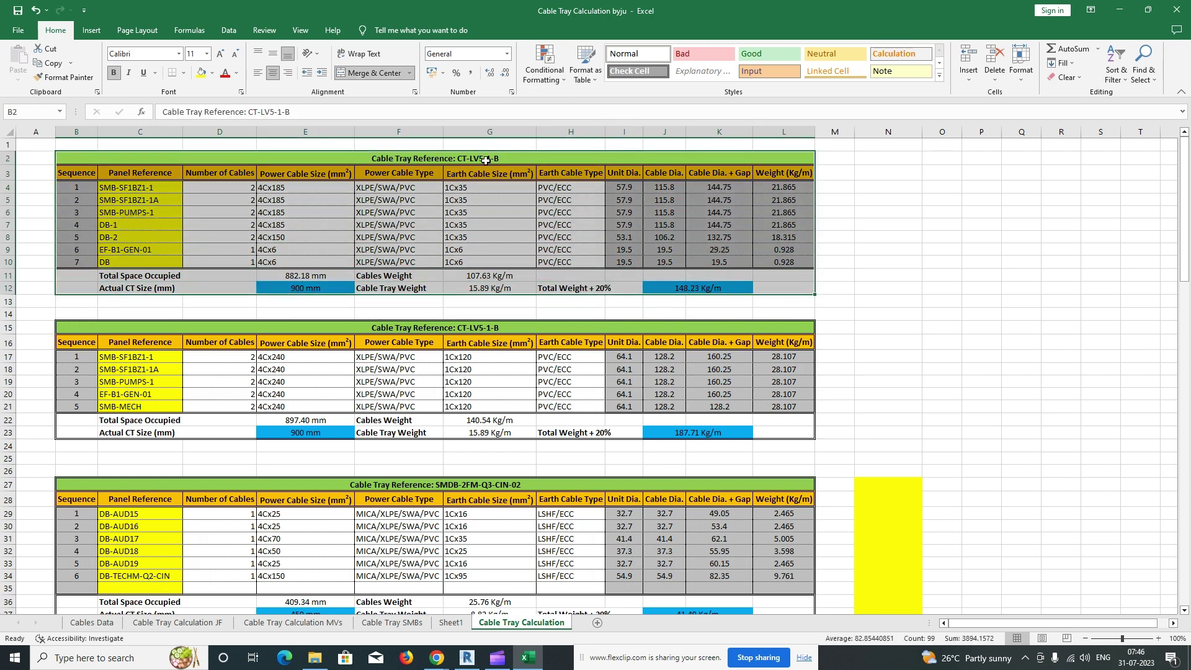
left_click_drag(147, 191, 137, 256)
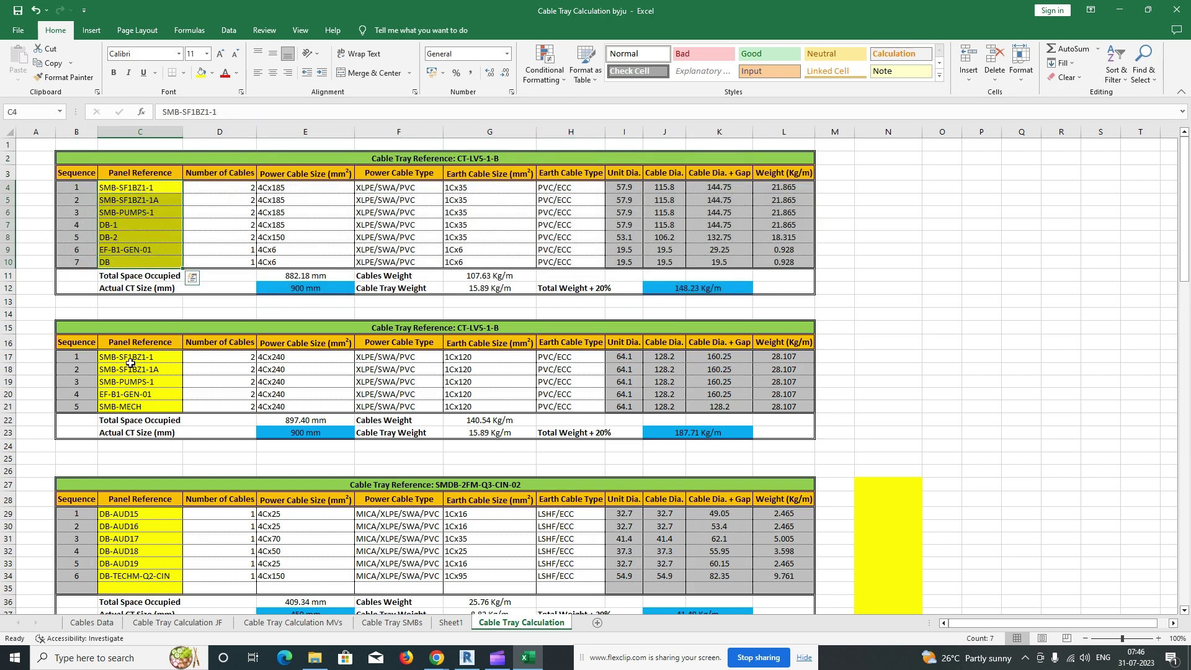
left_click_drag(114, 358, 784, 406)
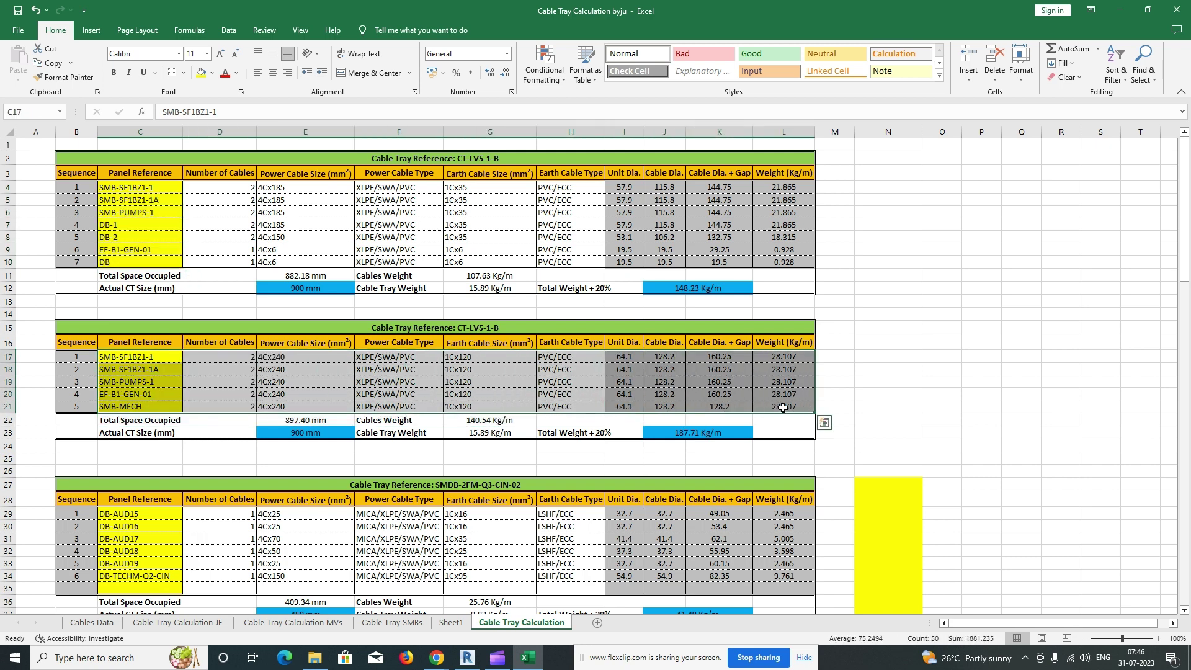
double_click(152, 189)
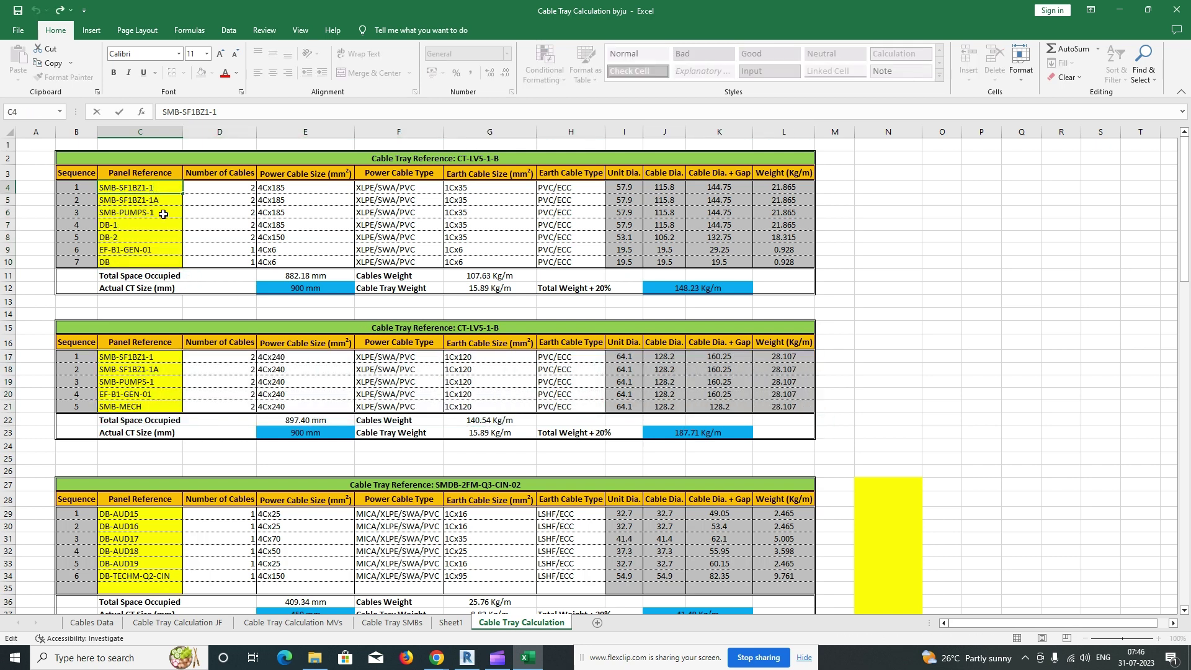
Step: Switch to the Revit 1 - Power floor plan and start placing electrical equipment for the building's lower-left room
left_click(467, 658)
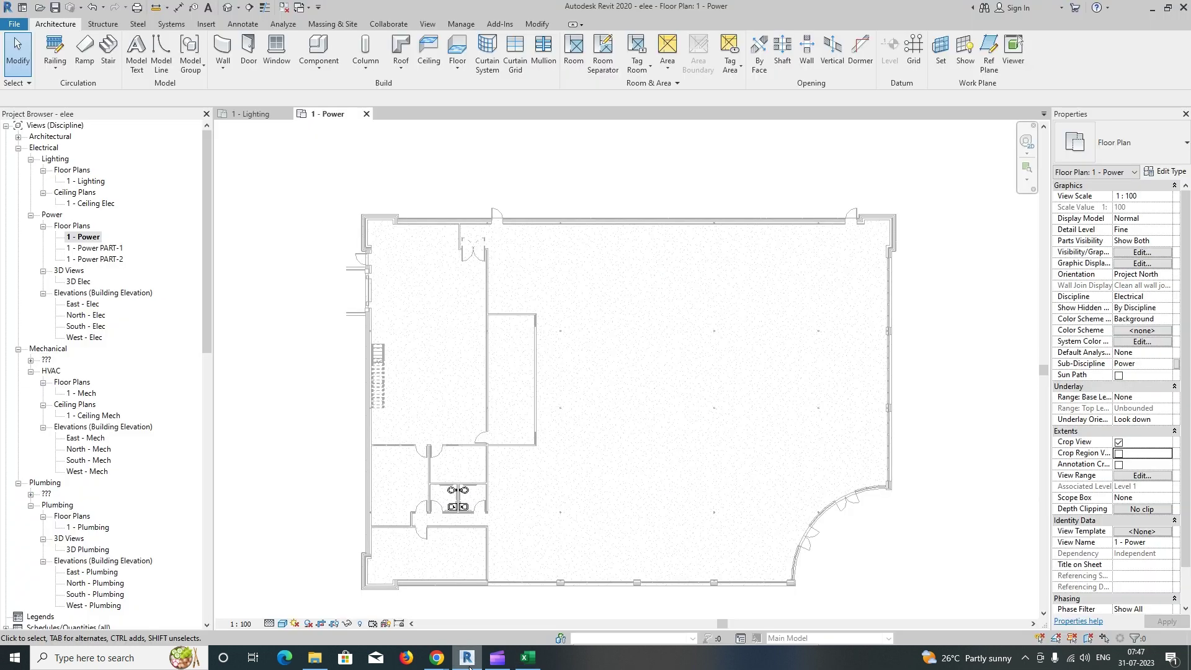
middle_click_drag(454, 561, 492, 419)
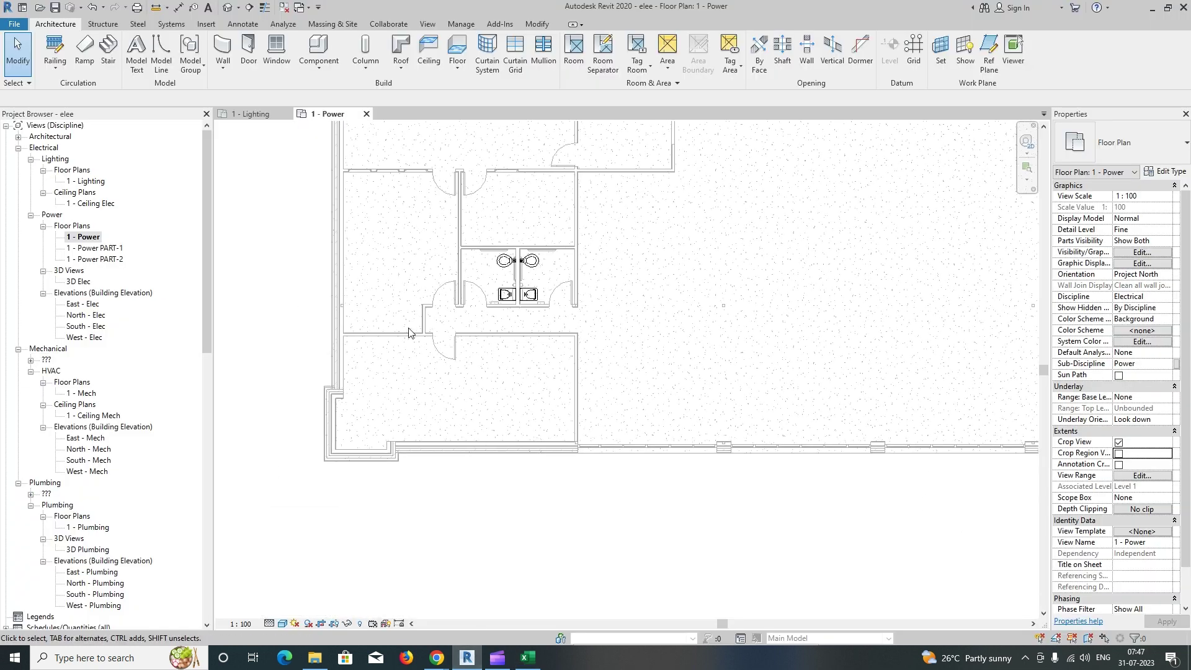
left_click(170, 24)
left_click(1091, 53)
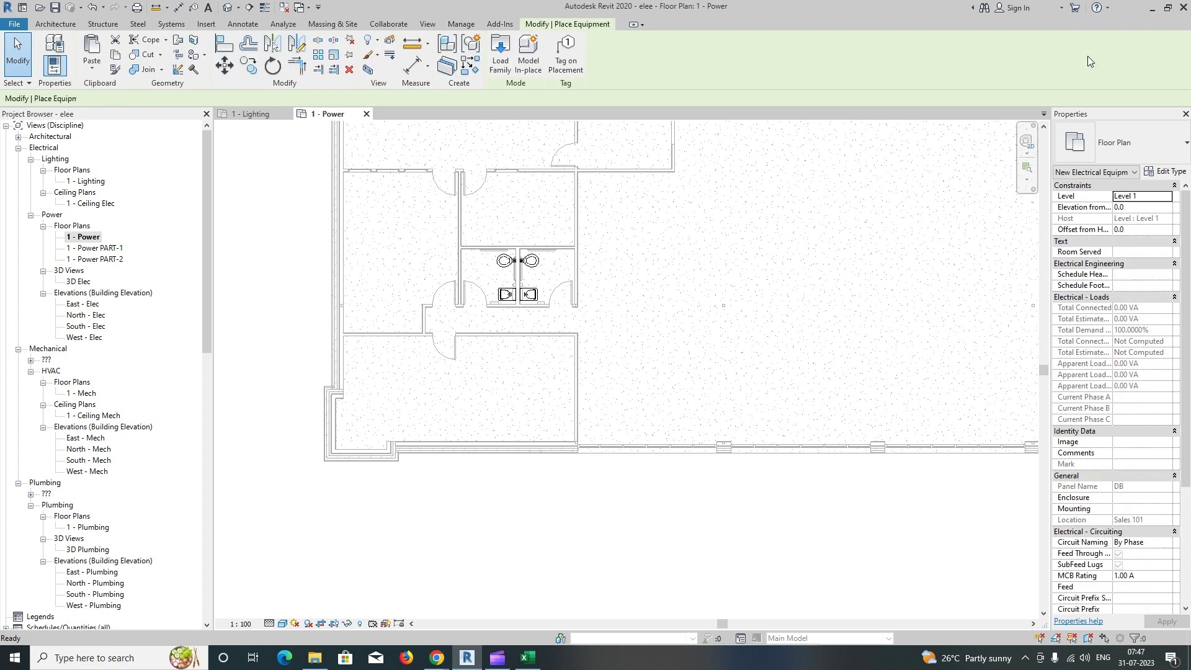
left_click(1119, 137)
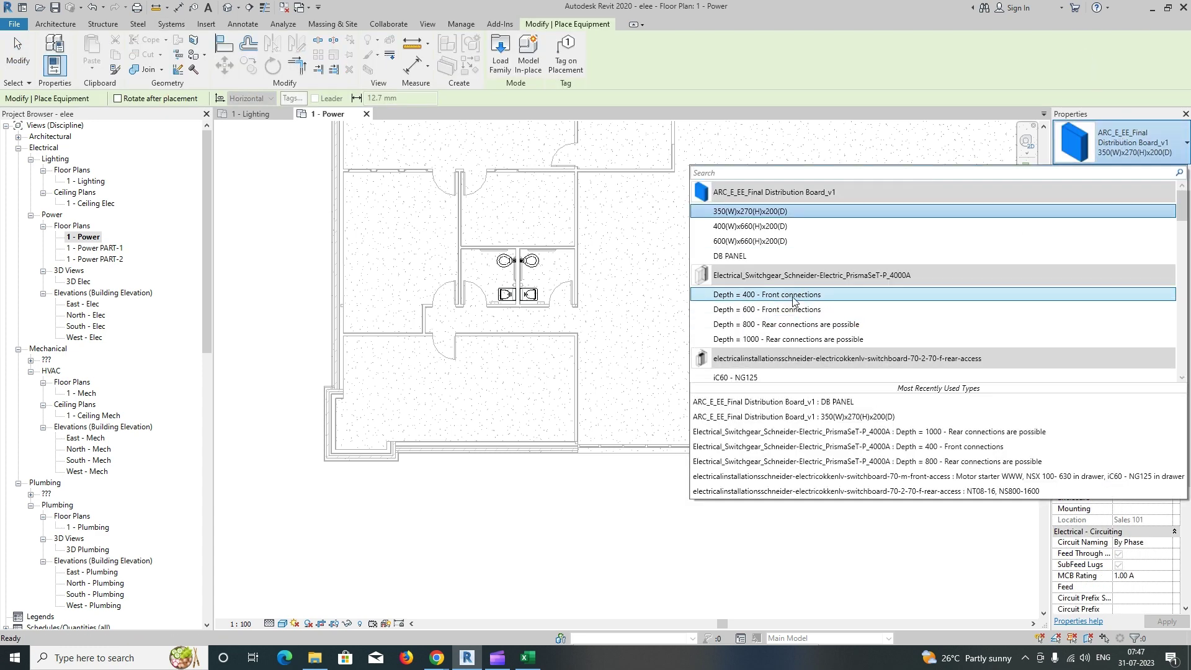
scroll(760, 347, "down", 1)
left_click(758, 357)
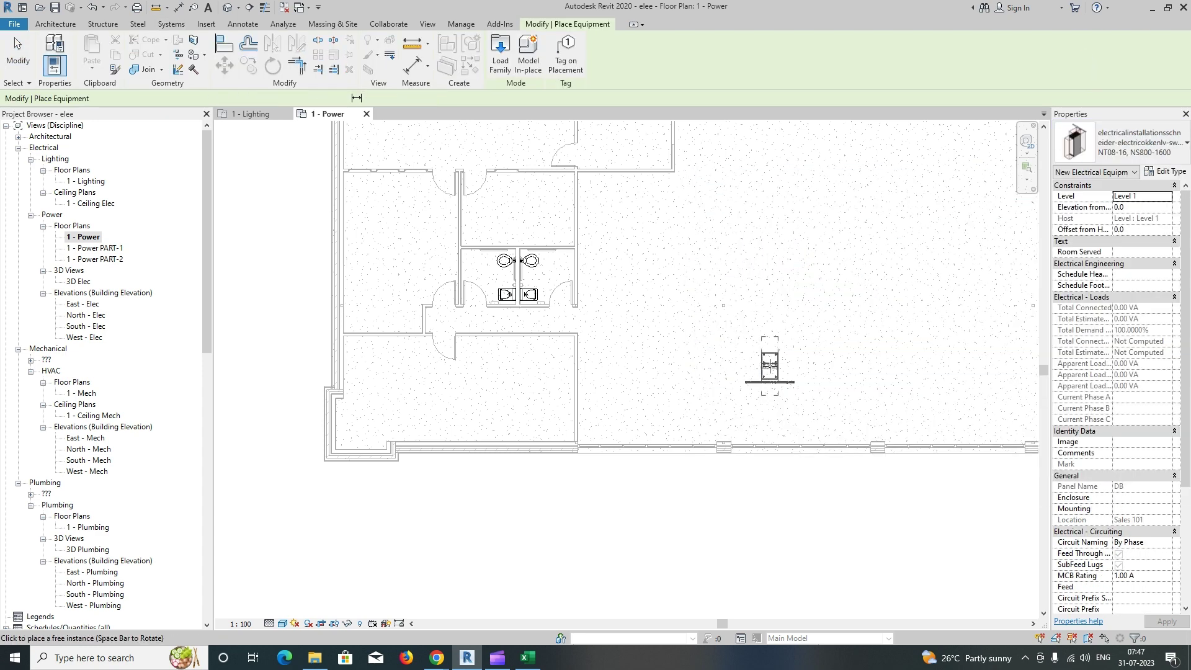
Step: Place a Schneider PrismaSeT-P_4000A switchgear, type Depth = 1000 - Rear connections are possible, against the lower wall near the room's right corner
left_click(1121, 142)
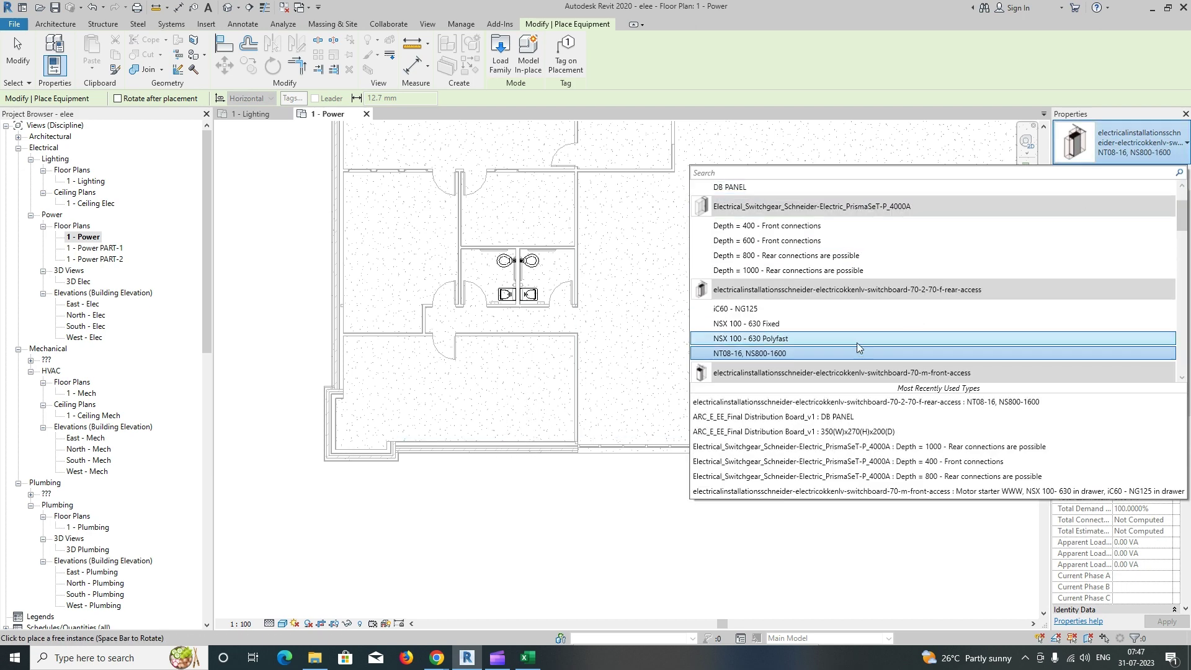
scroll(773, 304, "up", 1)
left_click(773, 301)
scroll(540, 428, "up", 4)
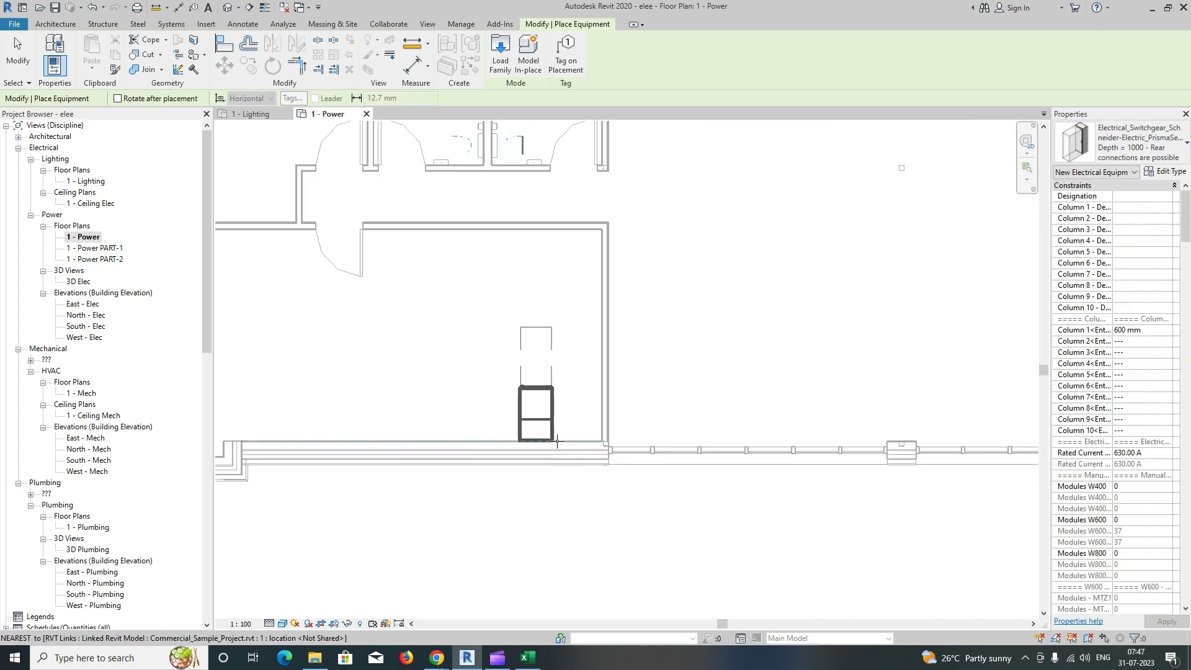
left_click(580, 438)
key("Escape")
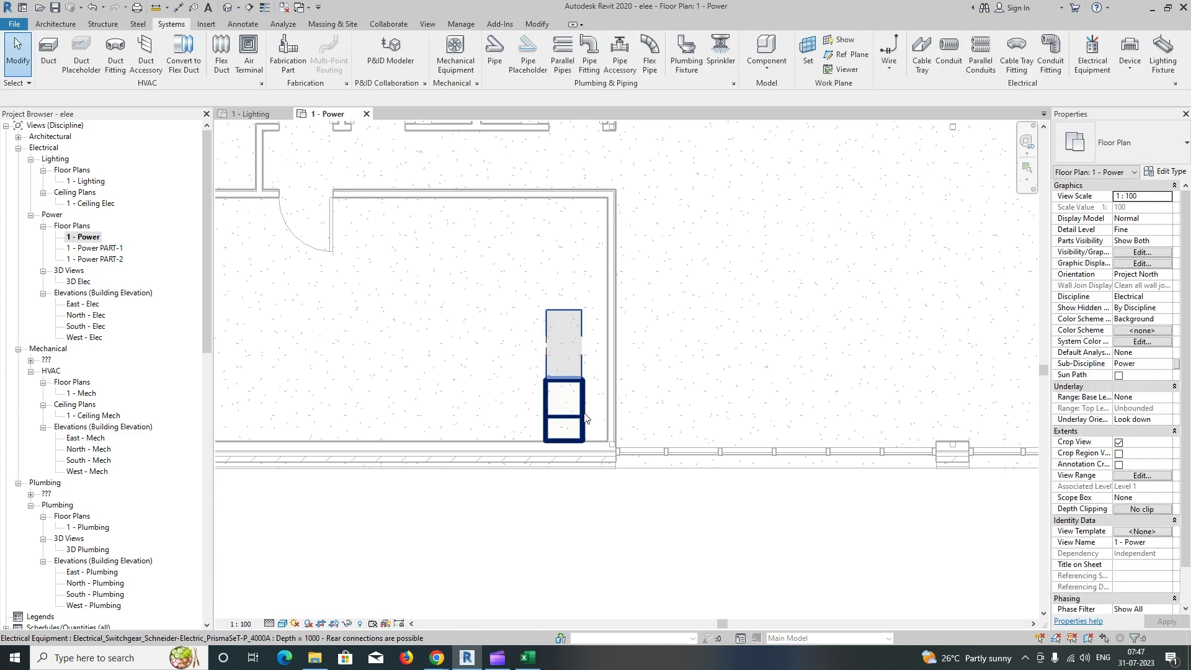
Step: Set the width of column 1 of the placed switchgear to 800 mm = 600 + 200
scroll(1151, 318, "down", 15)
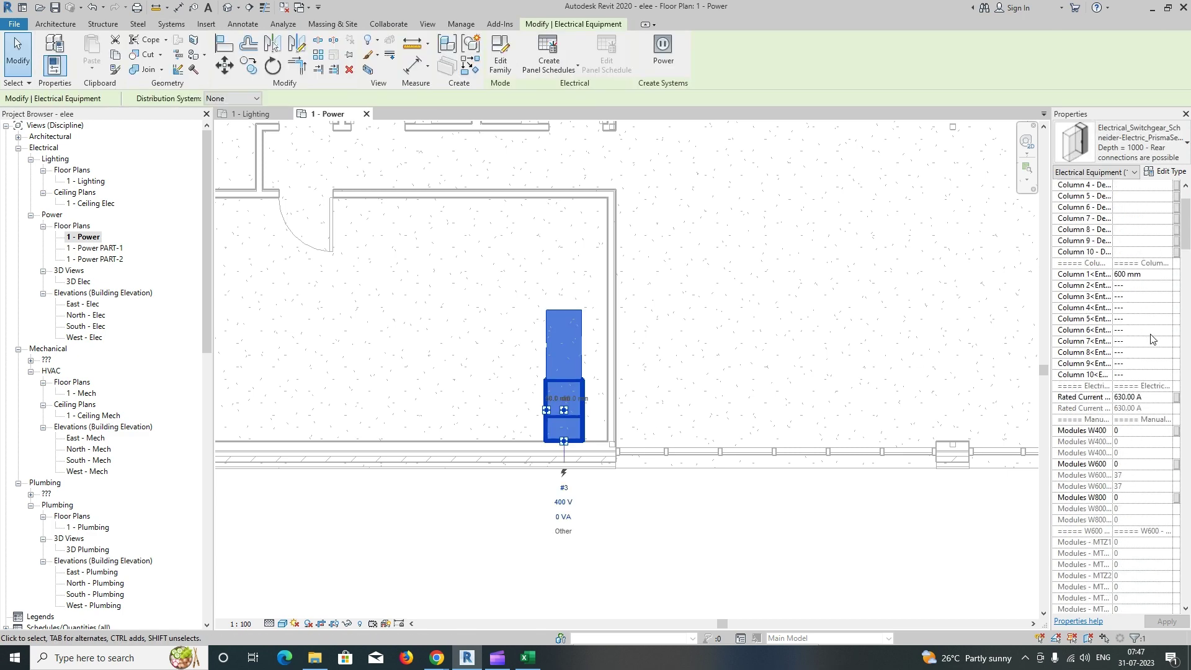
scroll(1151, 347, "down", 15)
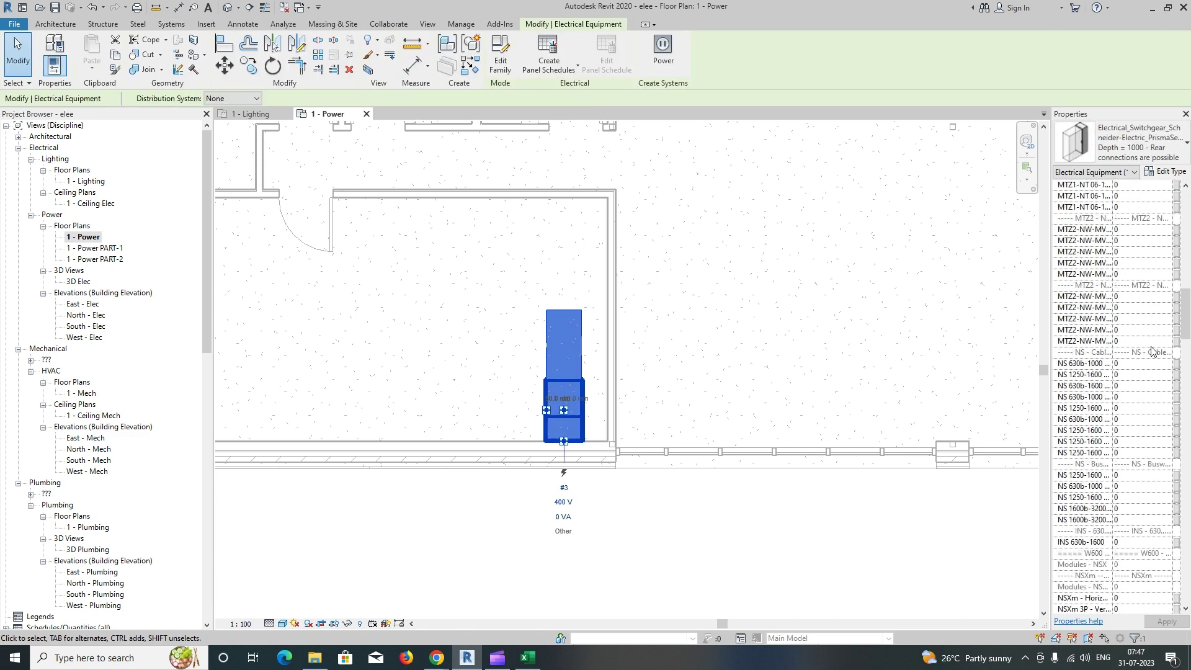
scroll(1145, 362, "down", 8)
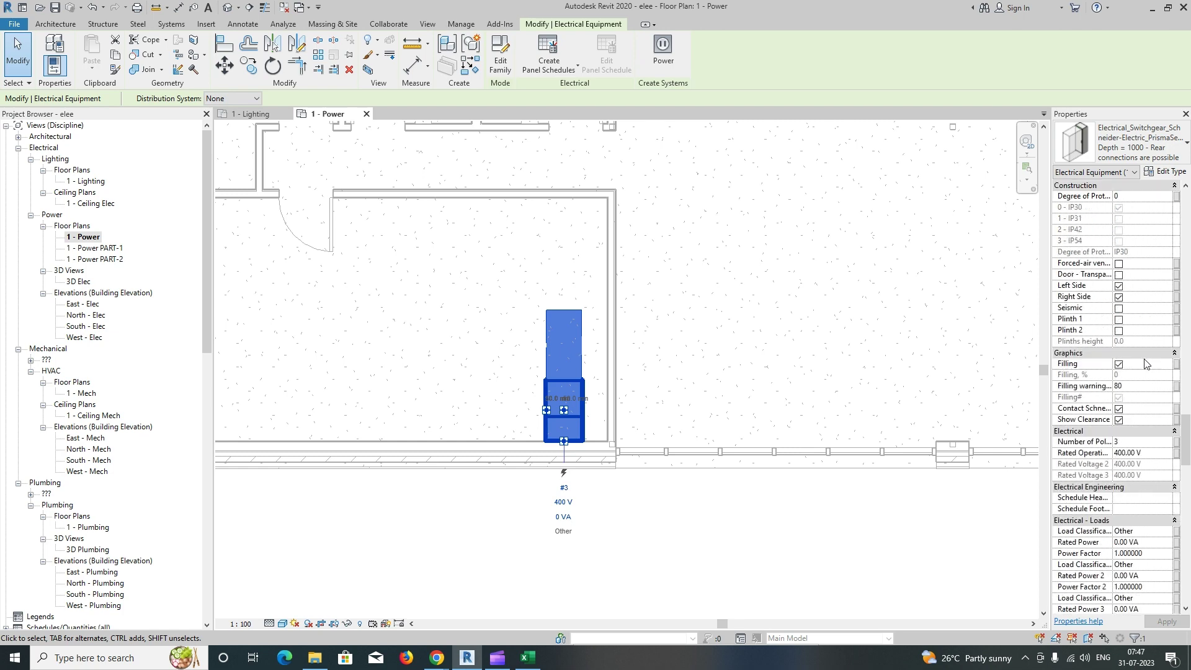
scroll(1145, 363, "up", 18)
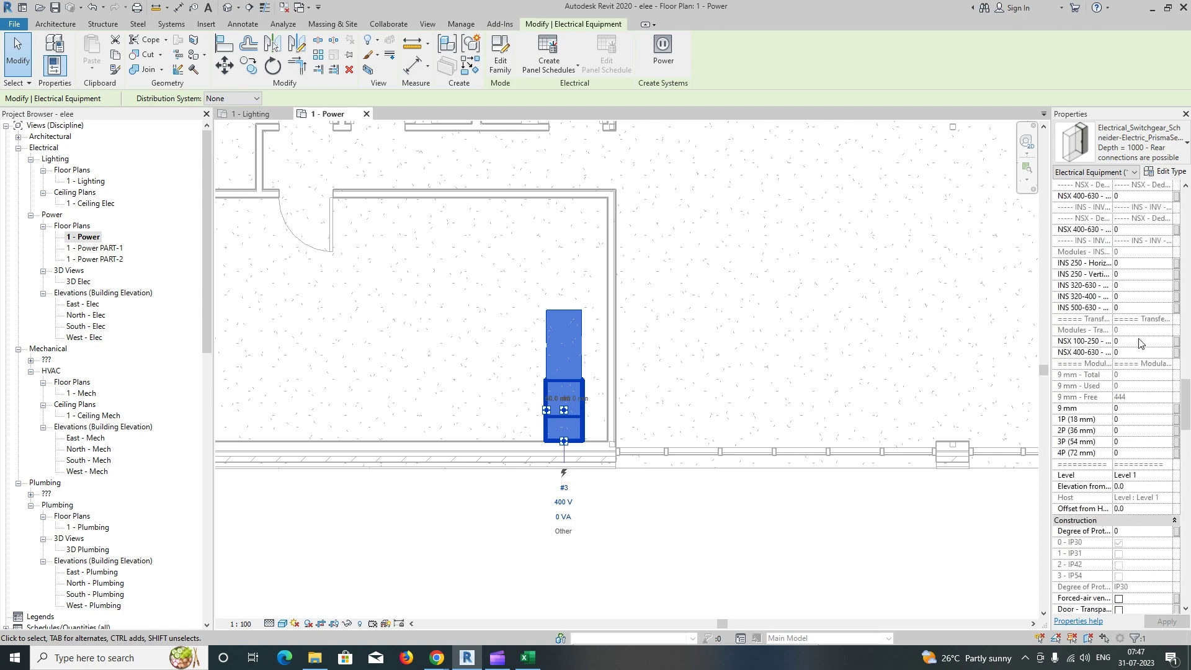
scroll(1139, 333, "up", 15)
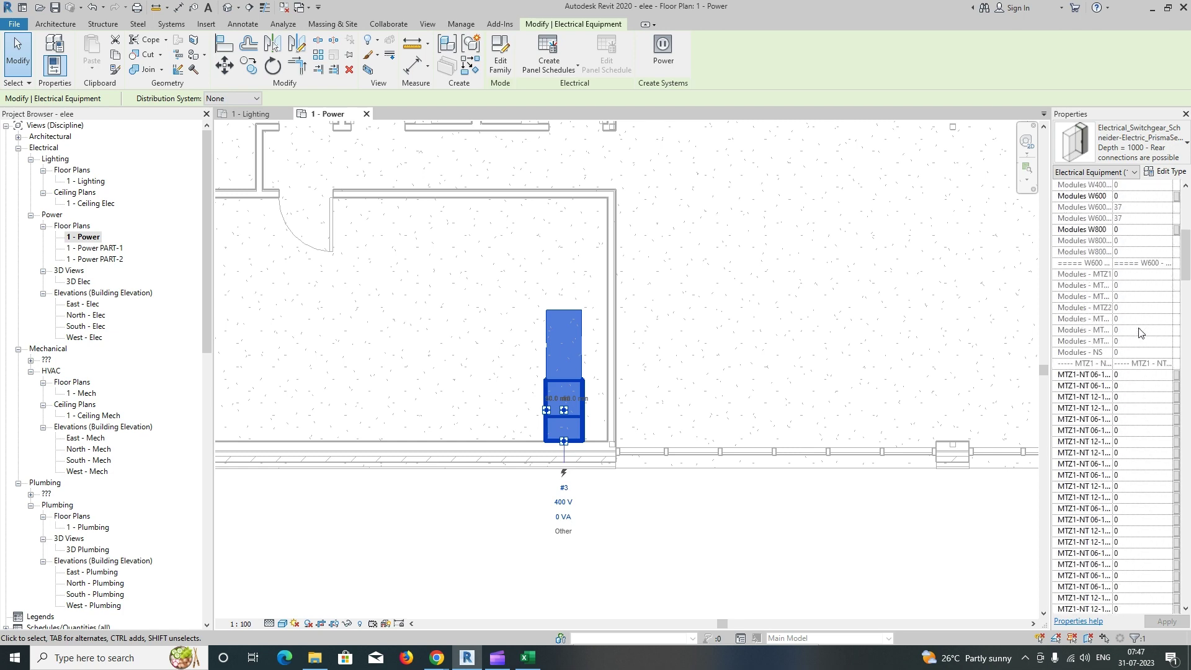
left_click(1139, 333)
left_click_drag(1141, 333, 1114, 332)
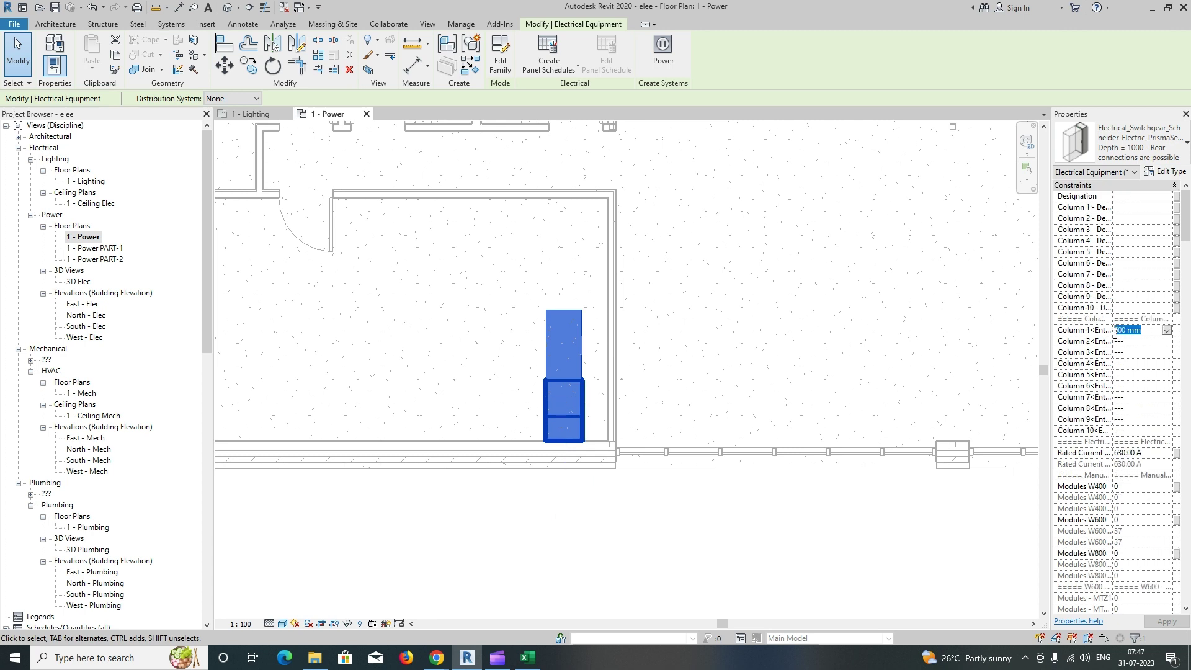
type("1200")
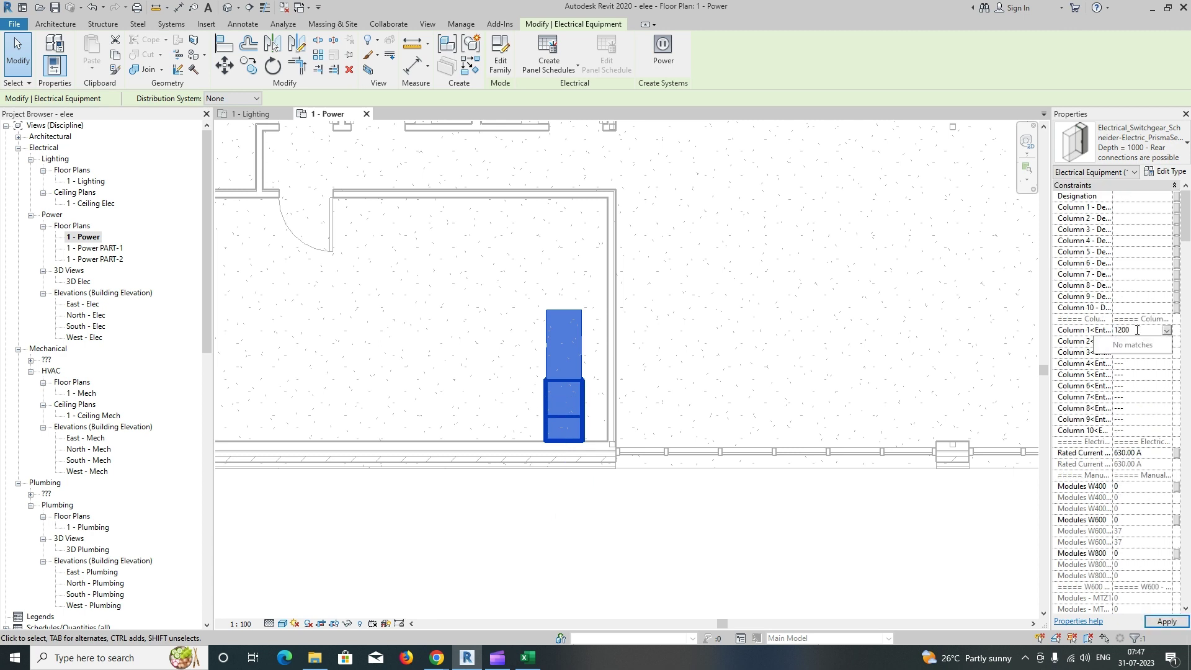
left_click(1084, 333)
type("800")
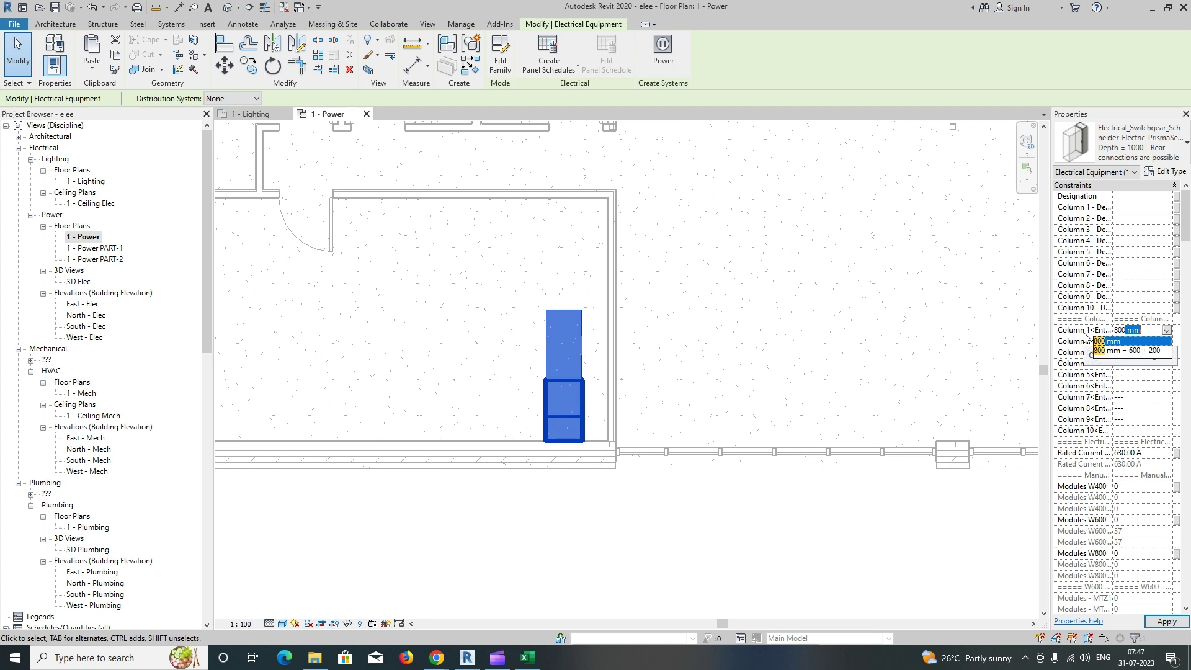
left_click(629, 398)
Step: Start duplicating the switchgear's type, and switch to Excel to copy LV5-1-B from the first table's cable tray reference title
scroll(598, 410, "down", 1)
middle_click_drag(583, 410, 592, 400)
scroll(582, 397, "up", 1)
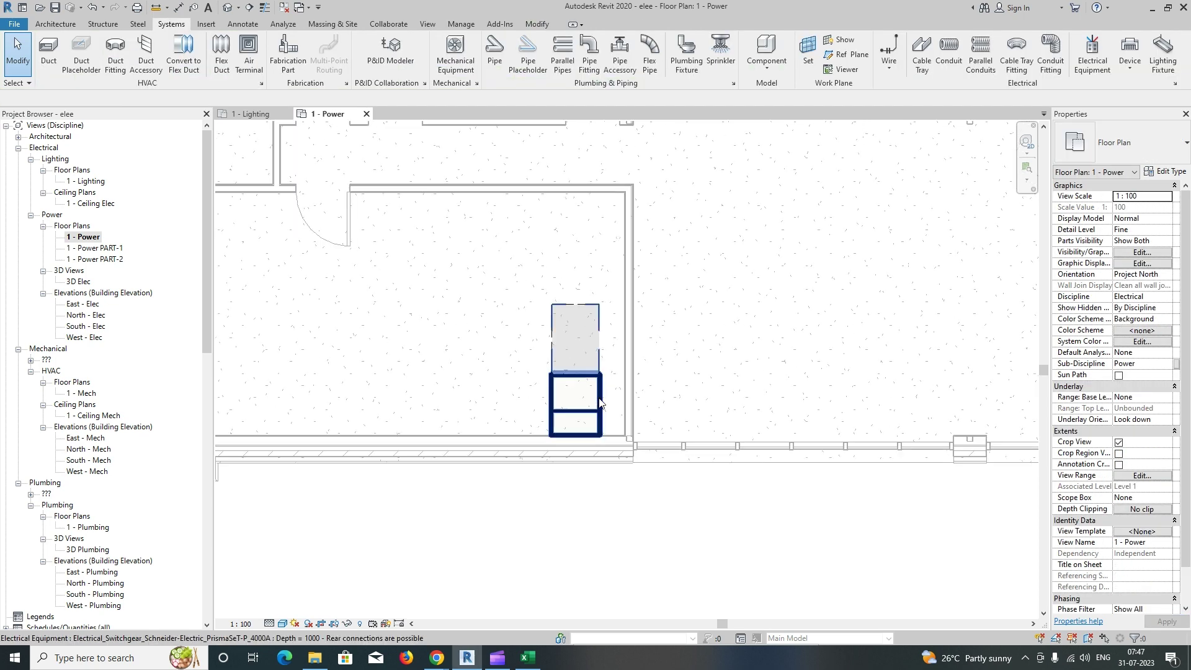
left_click(582, 397)
left_click(1166, 172)
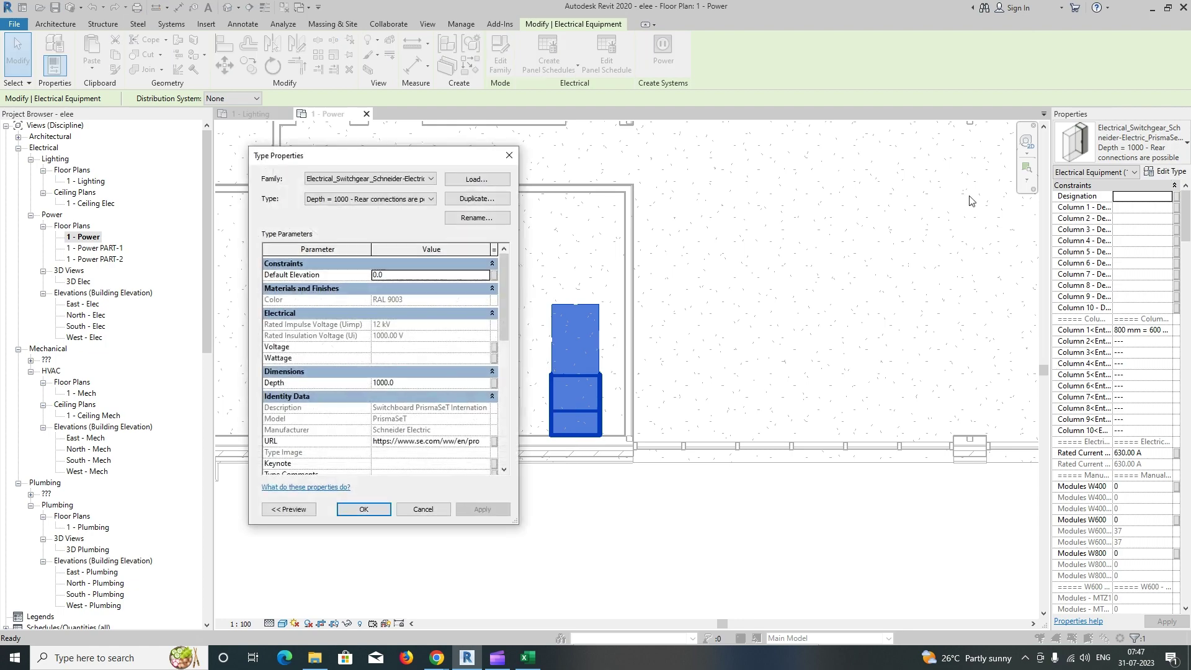
left_click(476, 199)
left_click(526, 659)
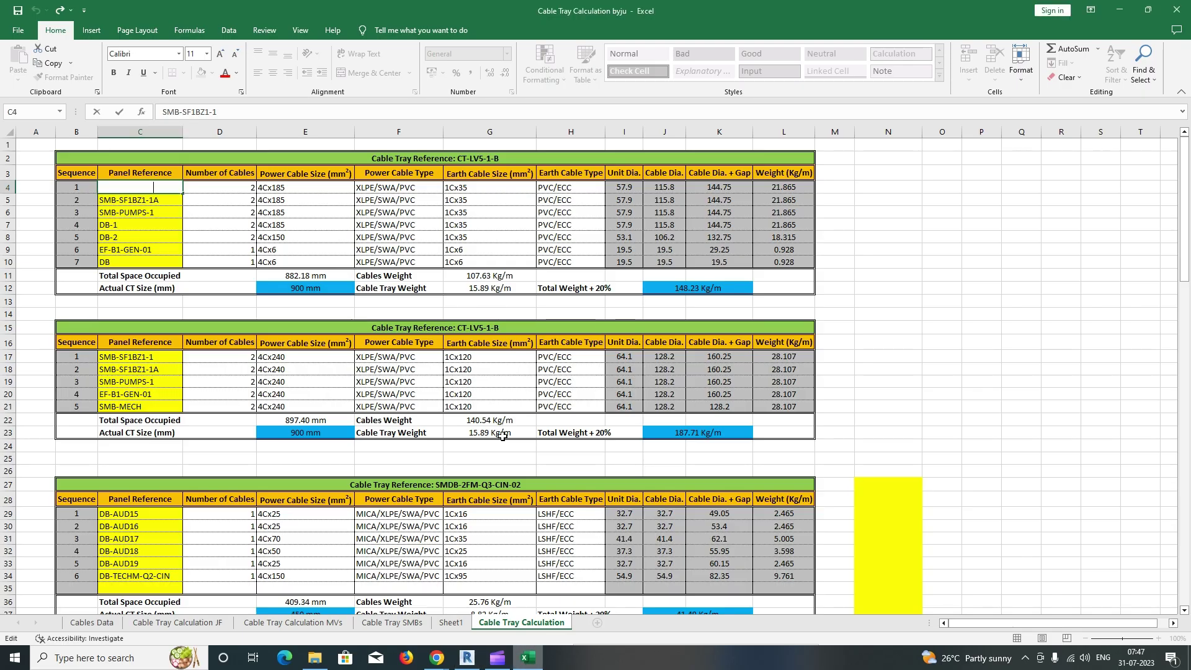
double_click(490, 160)
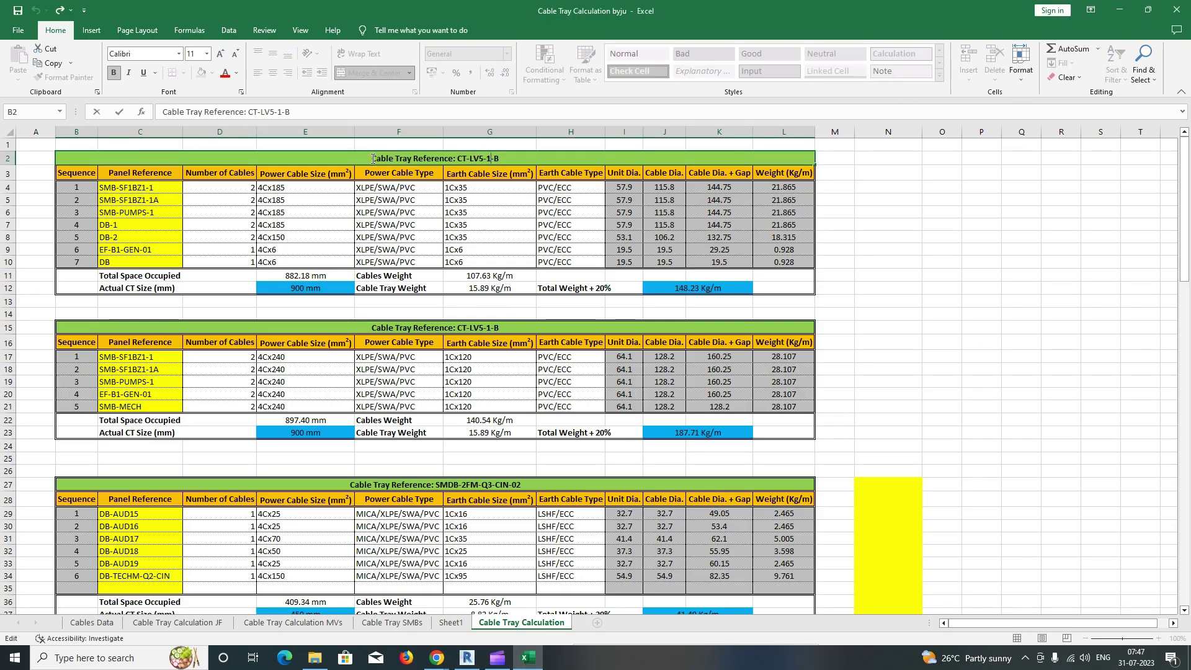
left_click_drag(470, 159, 499, 159)
key("ctrl+c")
left_click(1124, 17)
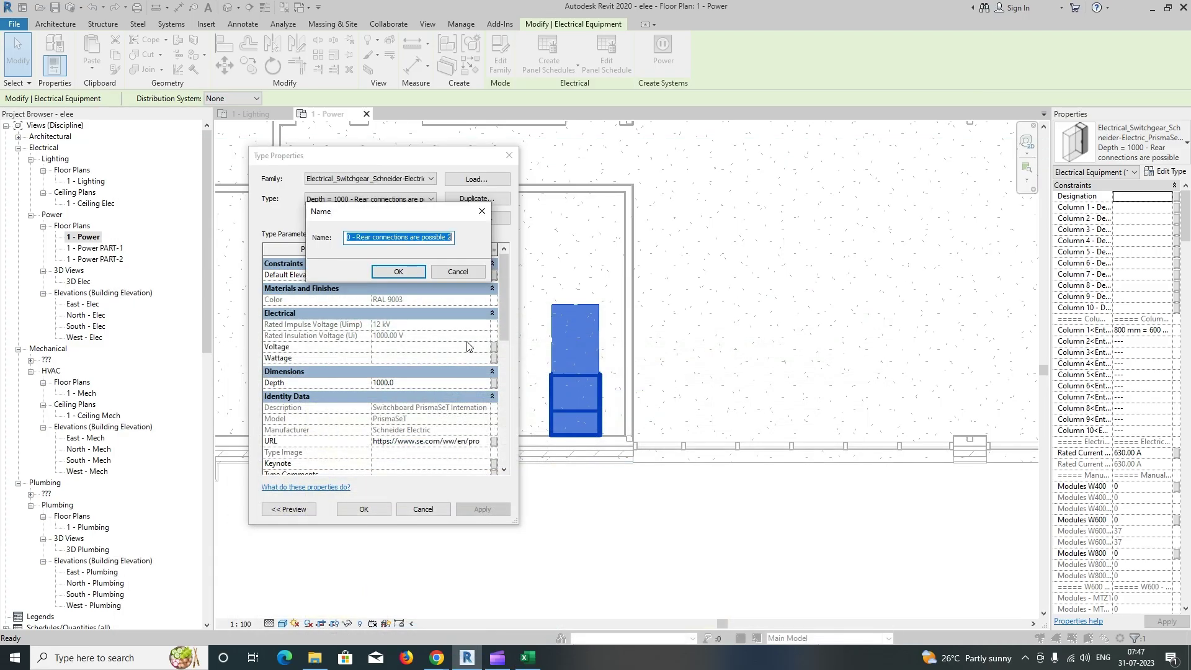
Step: Paste LV5-1-B as the duplicated switchgear type's name in Revit and accept the type properties
key("ctrl+v")
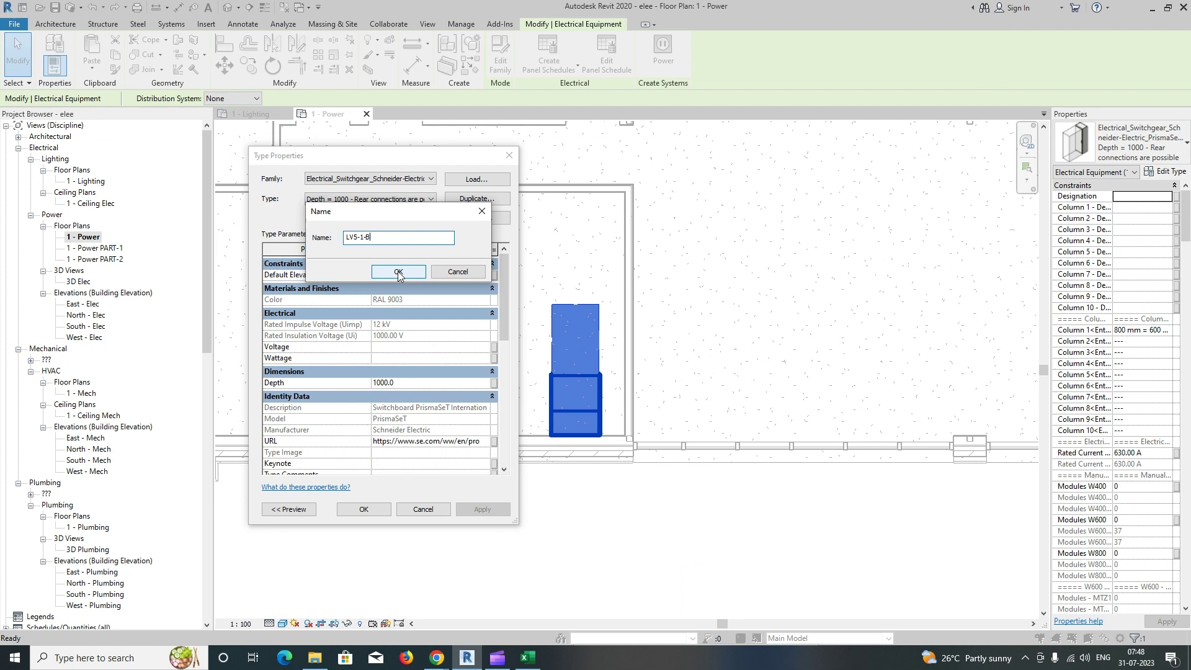
left_click(398, 274)
scroll(406, 395, "down", 3)
scroll(407, 395, "up", 2)
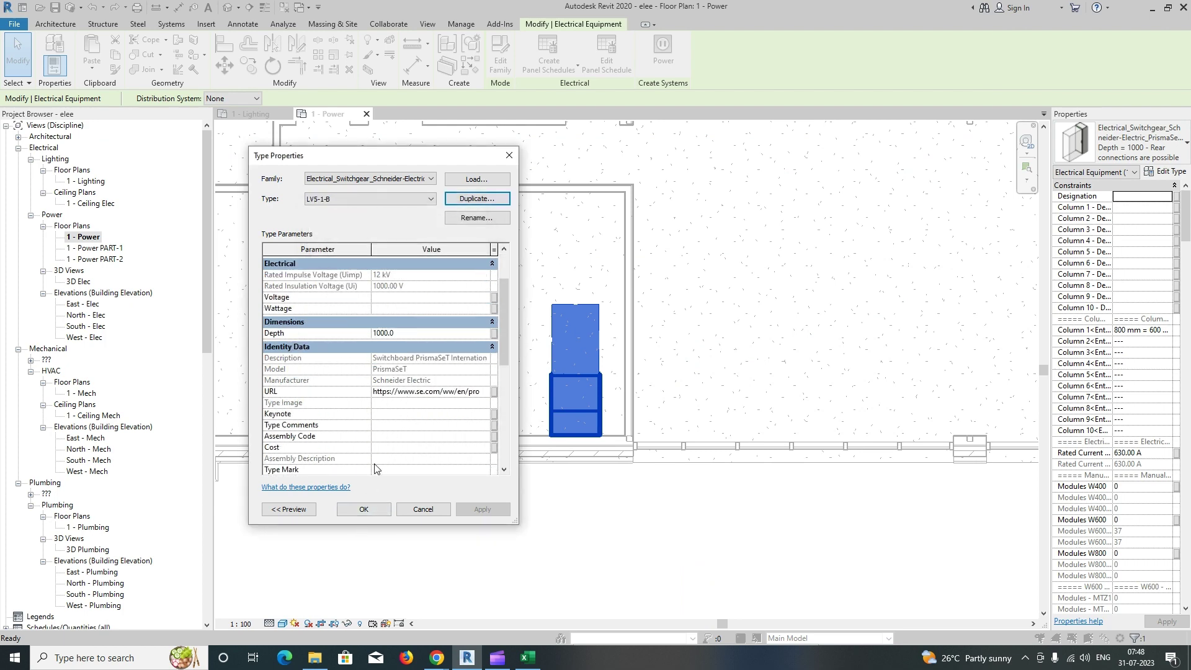
scroll(399, 410, "down", 3)
left_click(366, 509)
left_click(703, 378)
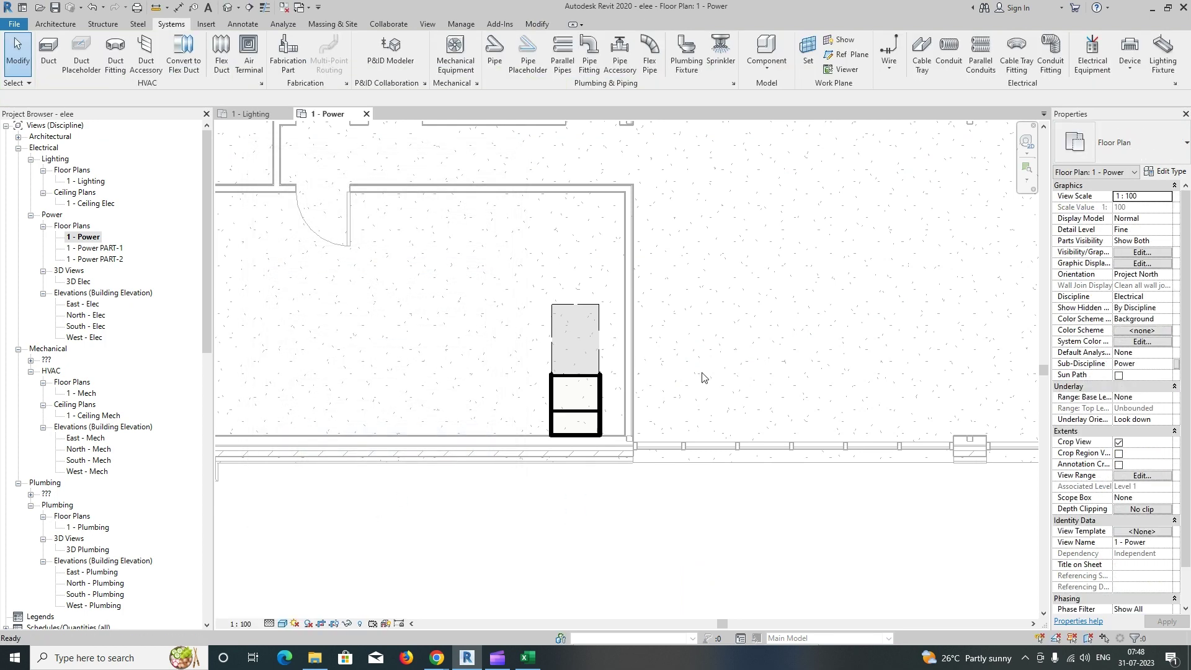
Step: Tag the LV5-1-B switchgear, placing the tag with its leader just outside the room's right wall
key("t")
key("g")
left_click(674, 372)
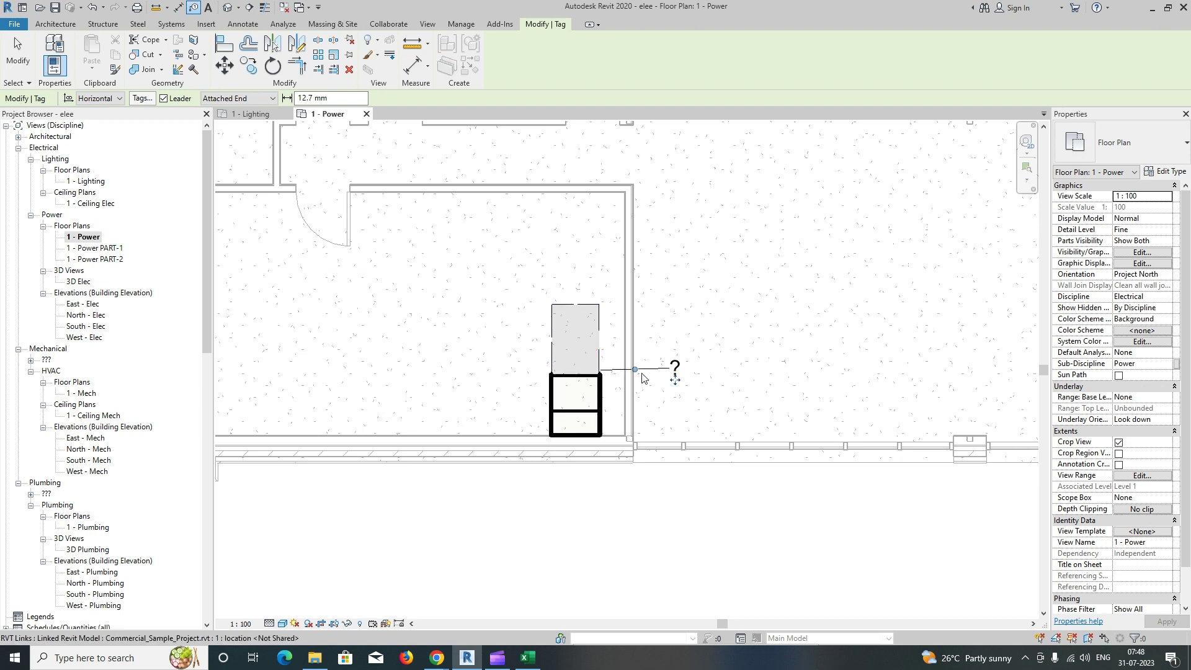
key("Escape")
key("Escape")
Step: Inspect the equipment tag's family to check which parameter its label uses, and close it without changes
left_click(675, 369)
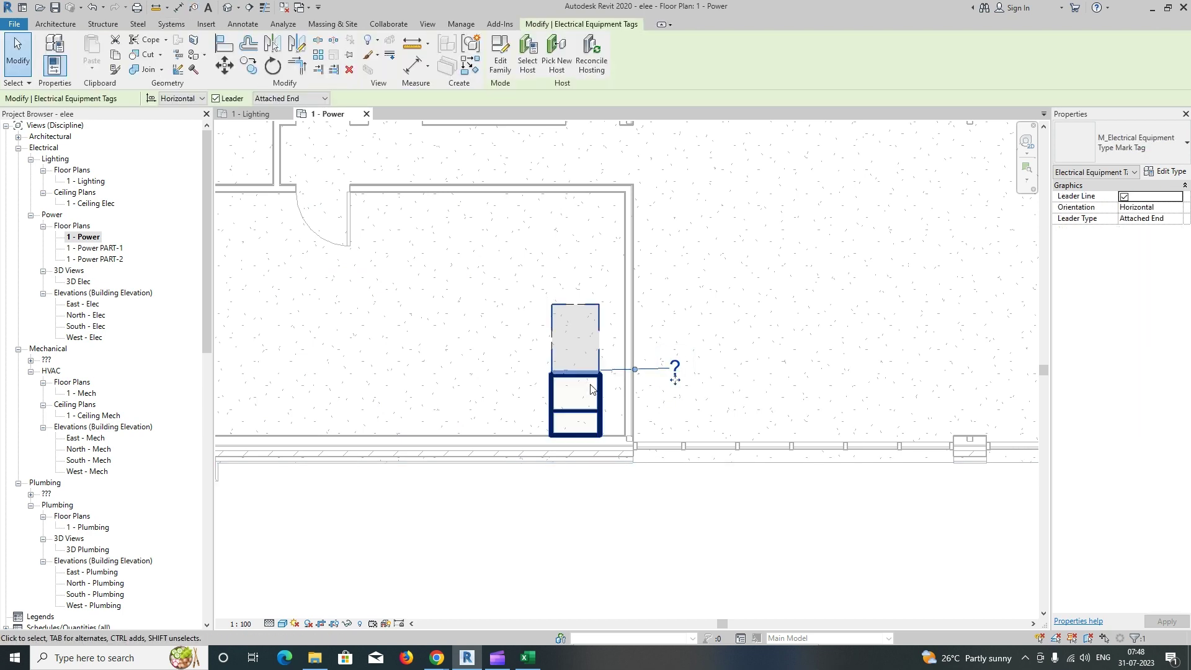
key("Escape")
left_click(569, 394)
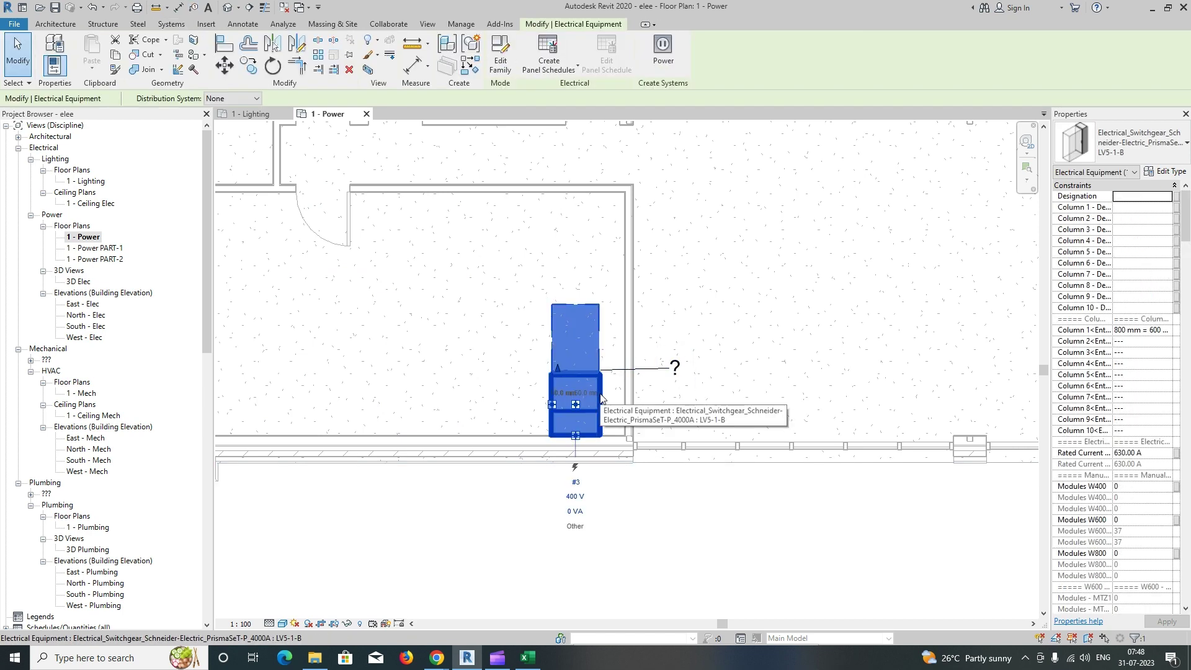
key("Escape")
left_click(675, 369)
left_click(500, 56)
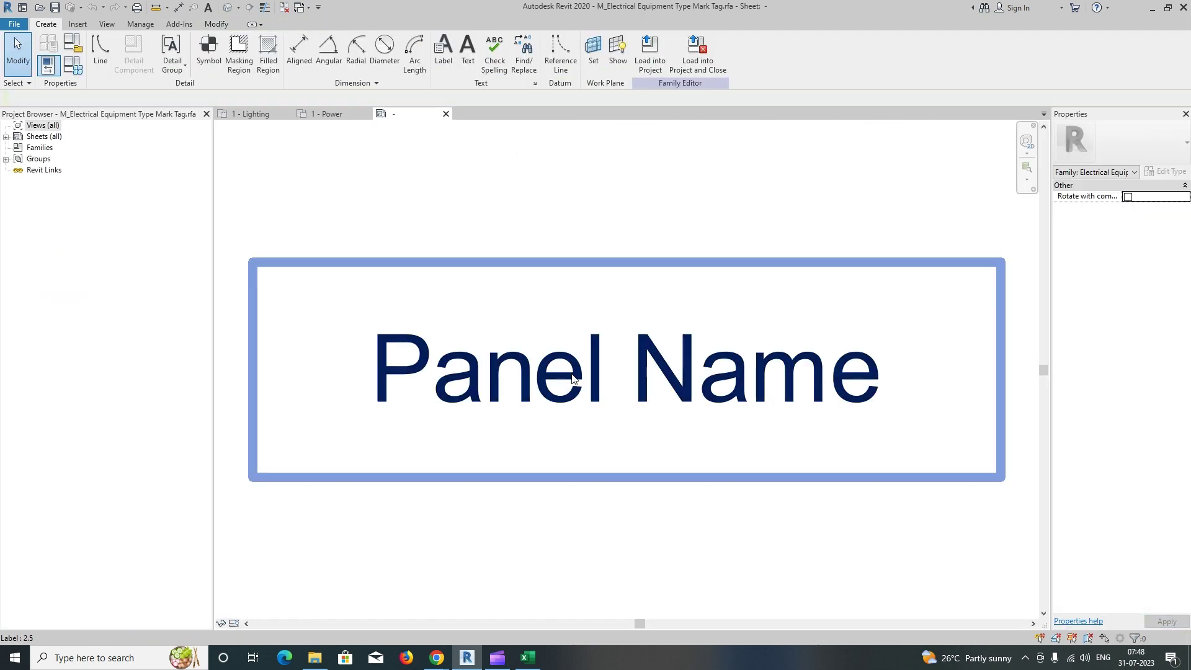
left_click(571, 391)
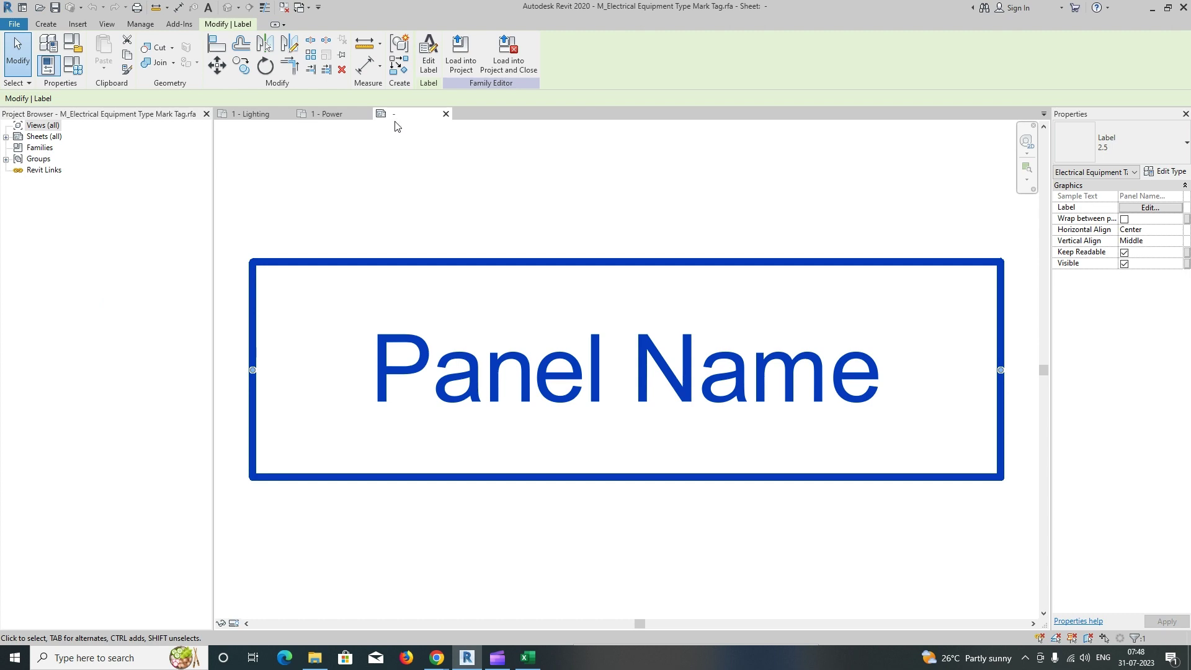
left_click(445, 114)
left_click(627, 335)
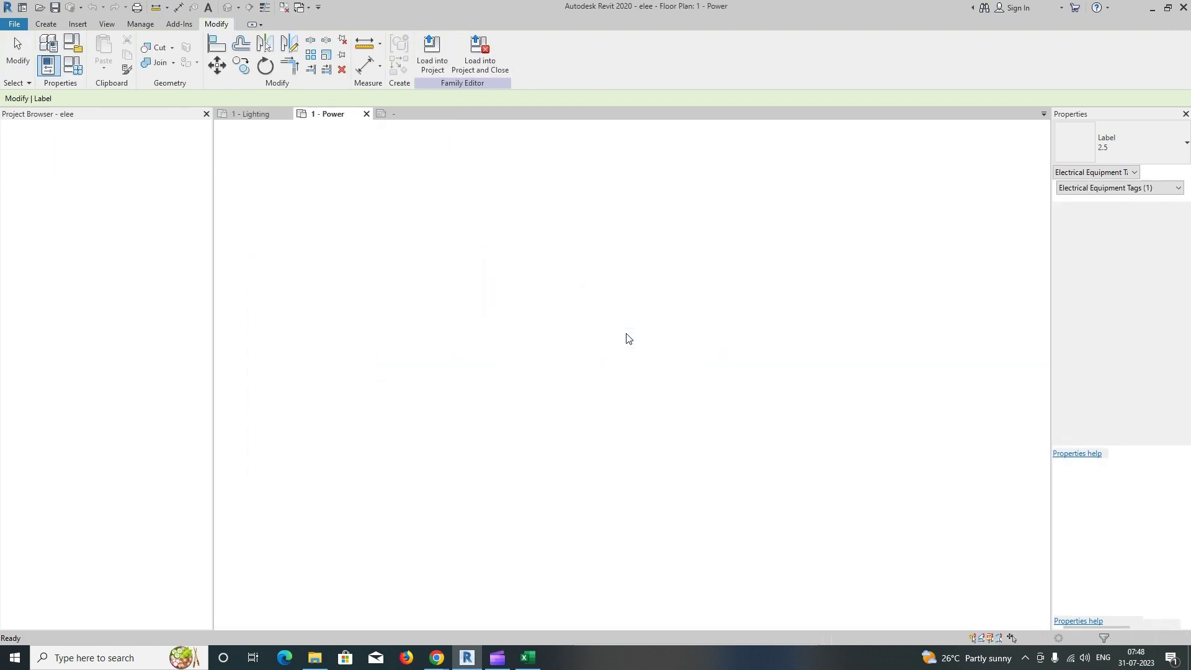
Step: Look through the switchgear's instance properties down to the Panel Name and circuiting entries
left_click(593, 409)
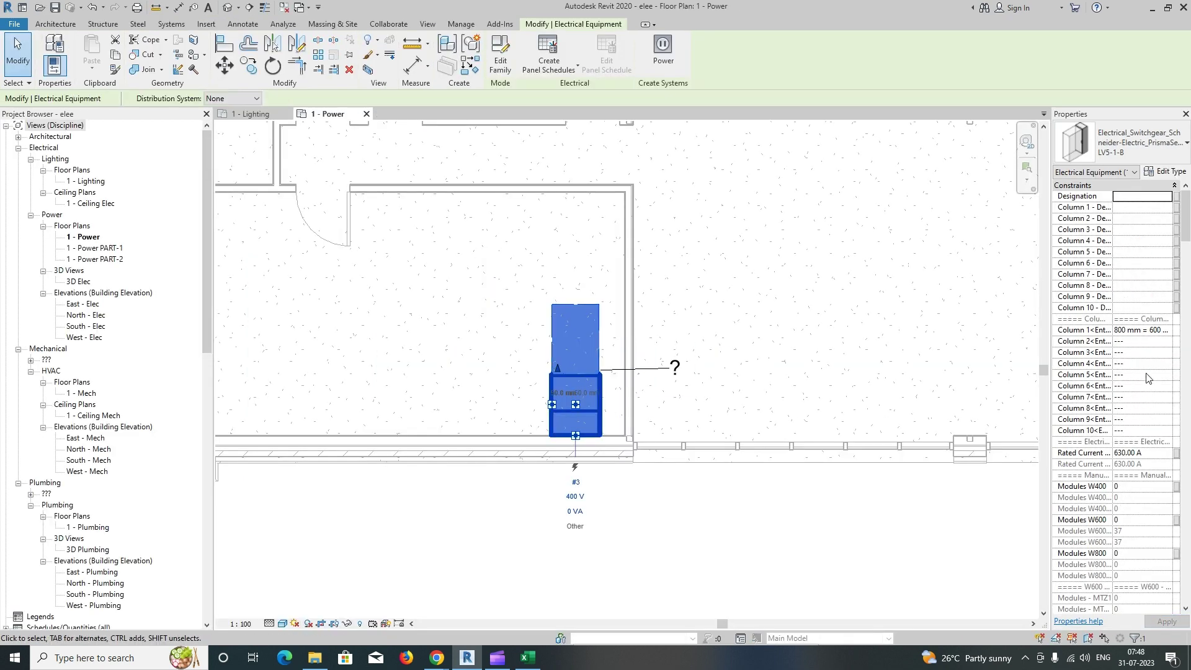
scroll(1151, 356, "down", 15)
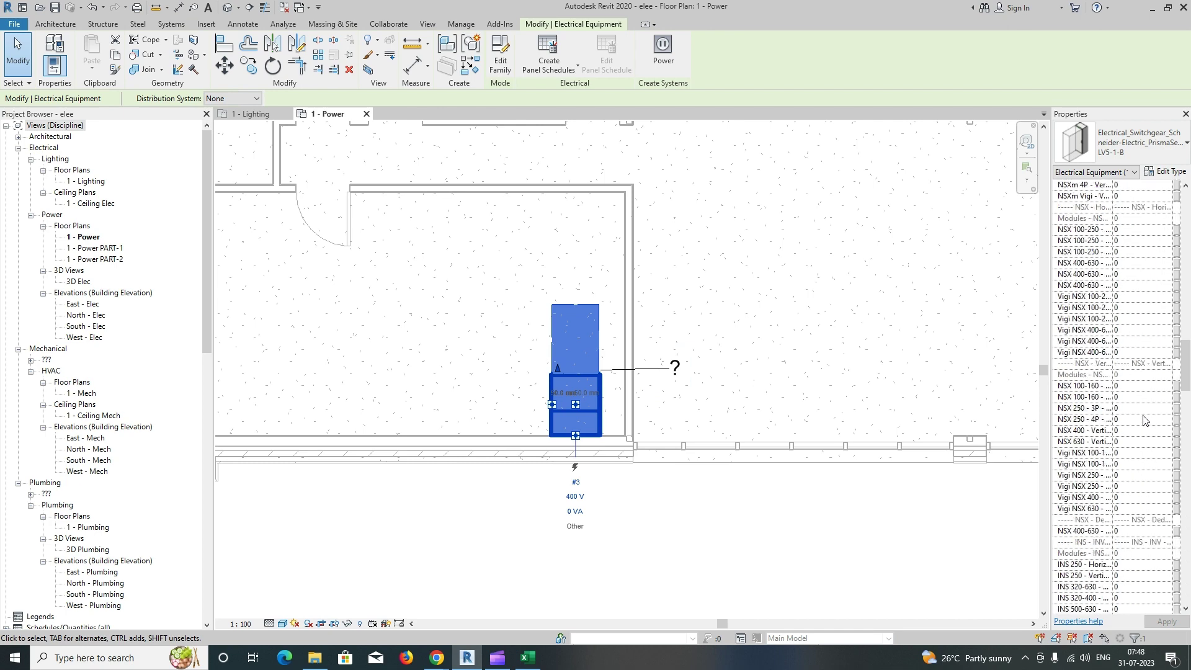
scroll(1140, 428, "down", 10)
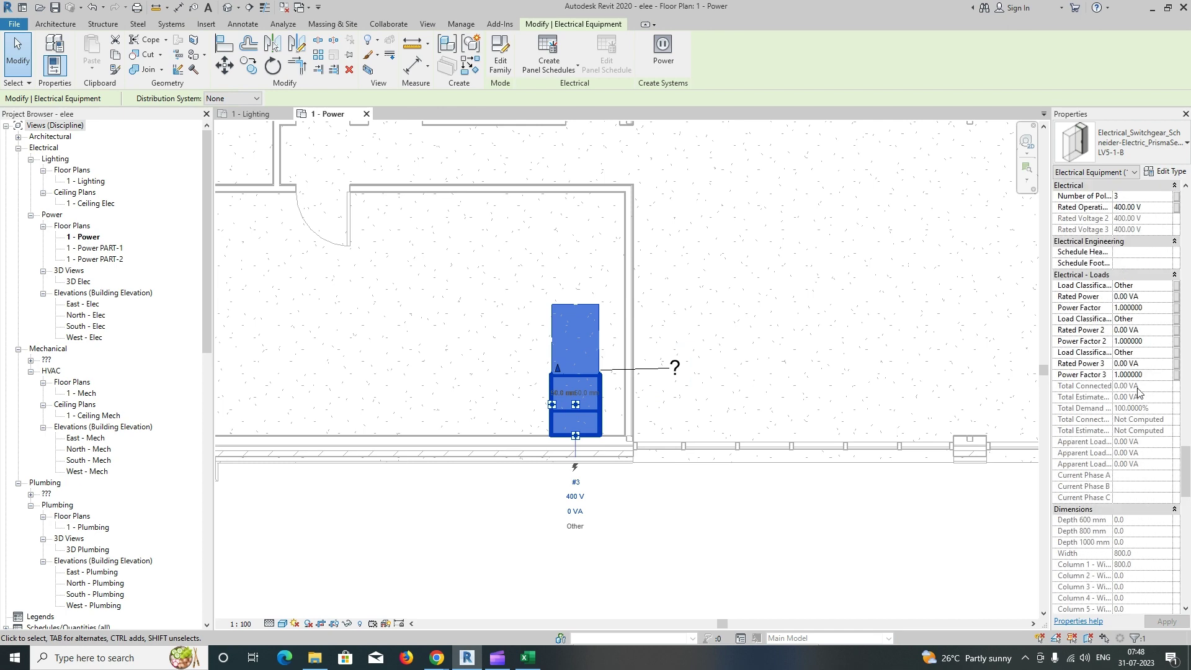
scroll(1141, 404, "down", 10)
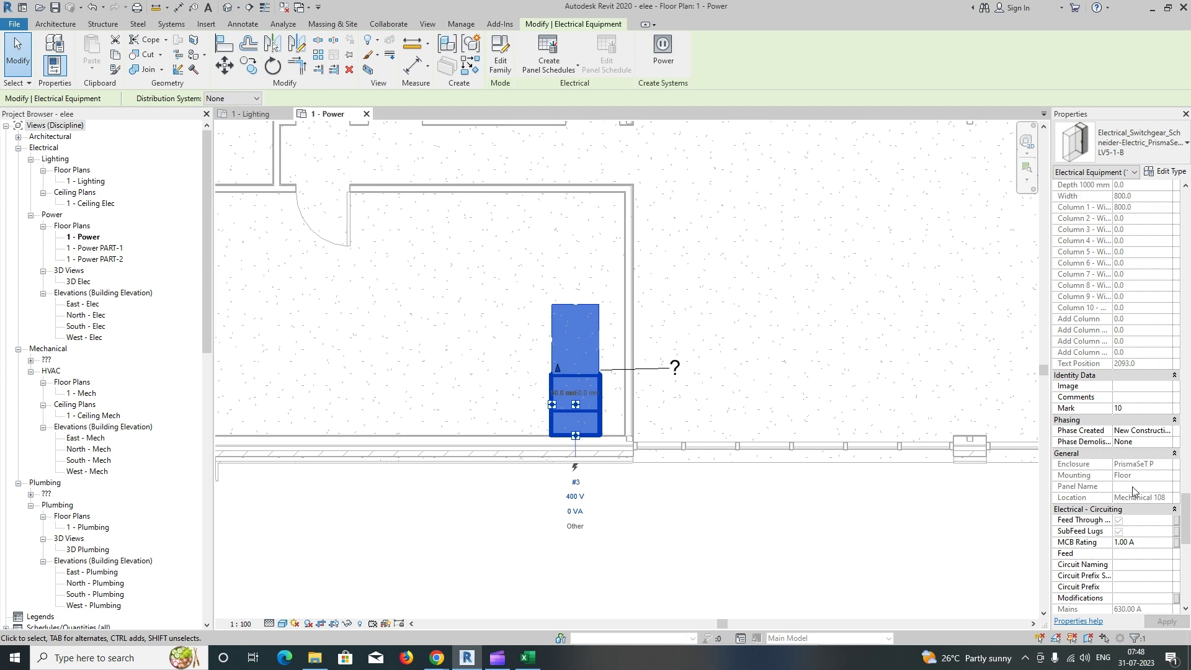
left_click(614, 359)
left_click(600, 390)
Step: Replace Panel Name with Type Mark in the label of the equipment tag family and load the family back into the project
left_click(668, 366)
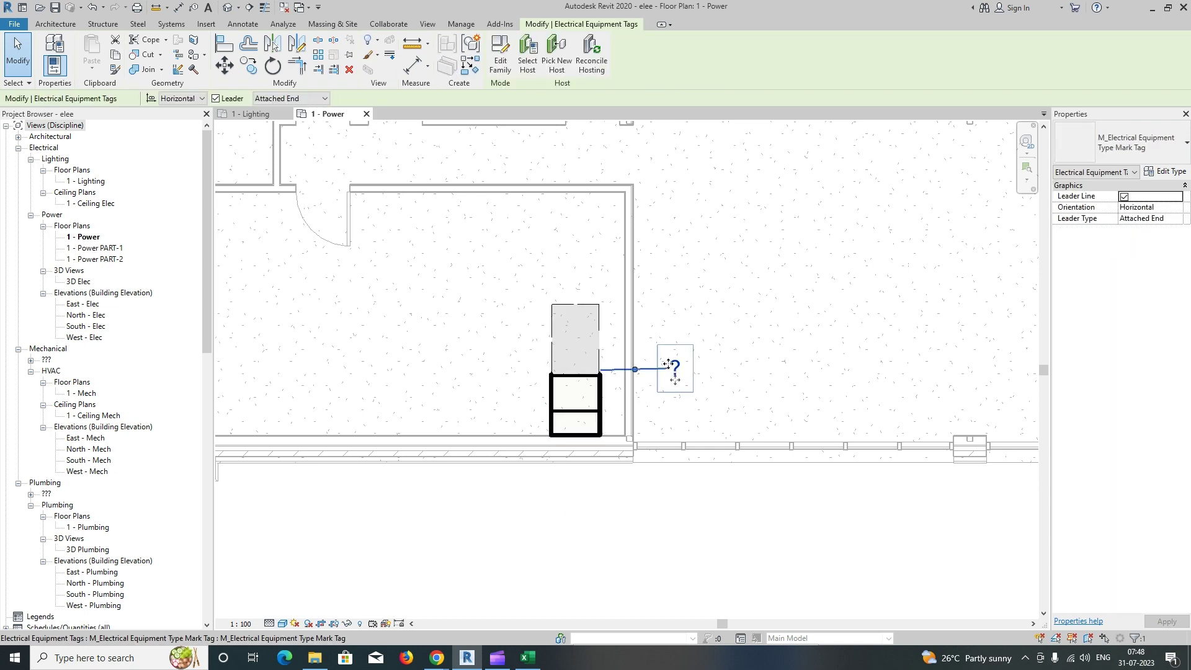
left_click(500, 53)
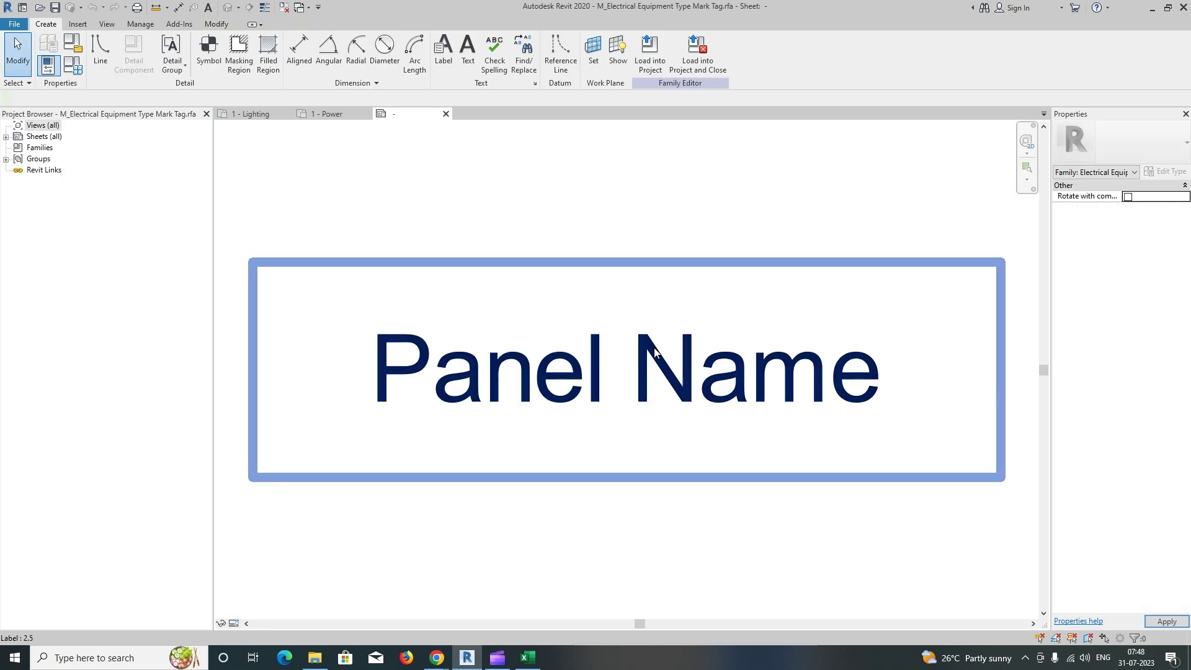
double_click(655, 352)
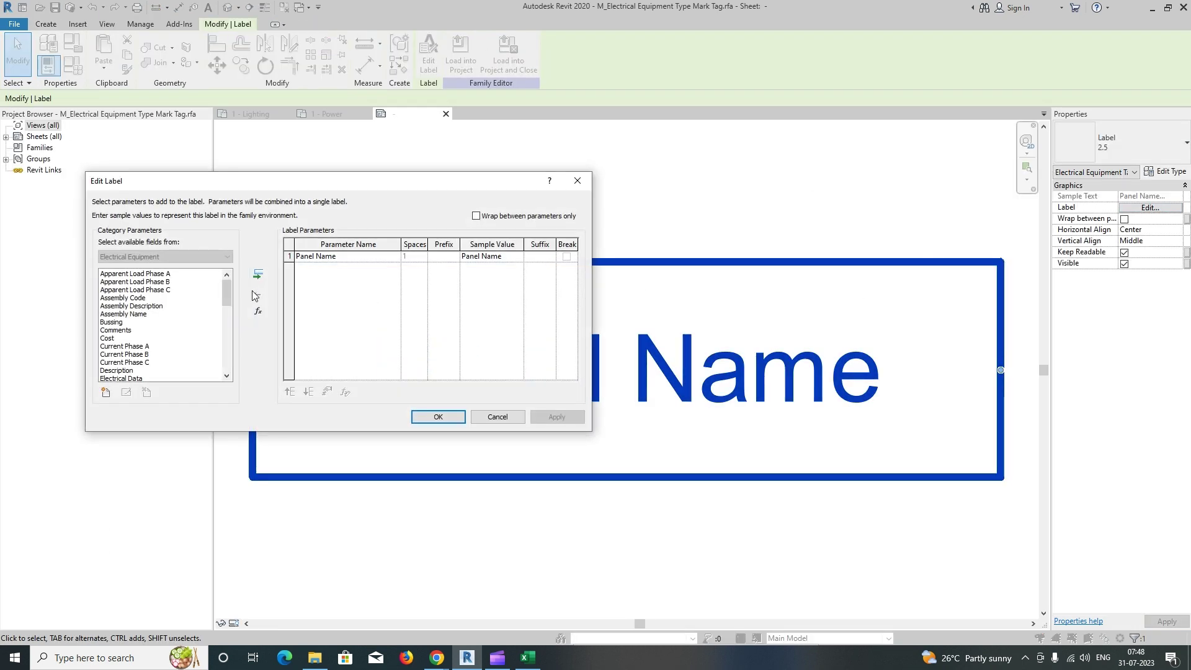
left_click(257, 294)
scroll(138, 345, "down", 6)
scroll(138, 345, "down", 5)
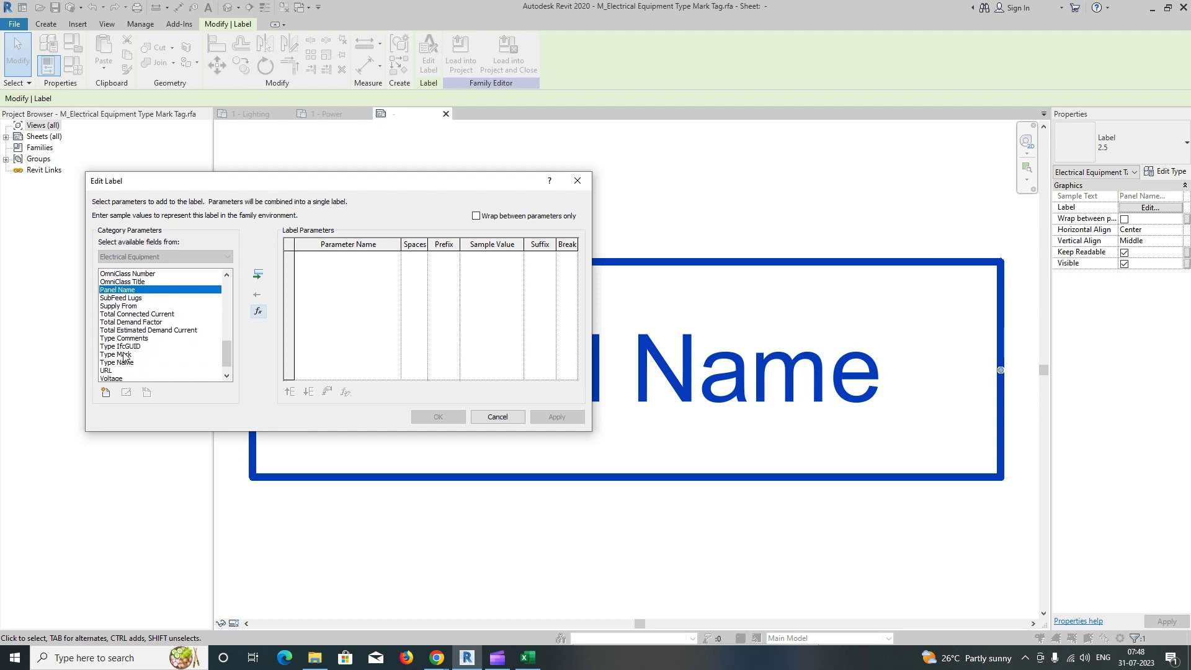
left_click(125, 354)
left_click(257, 274)
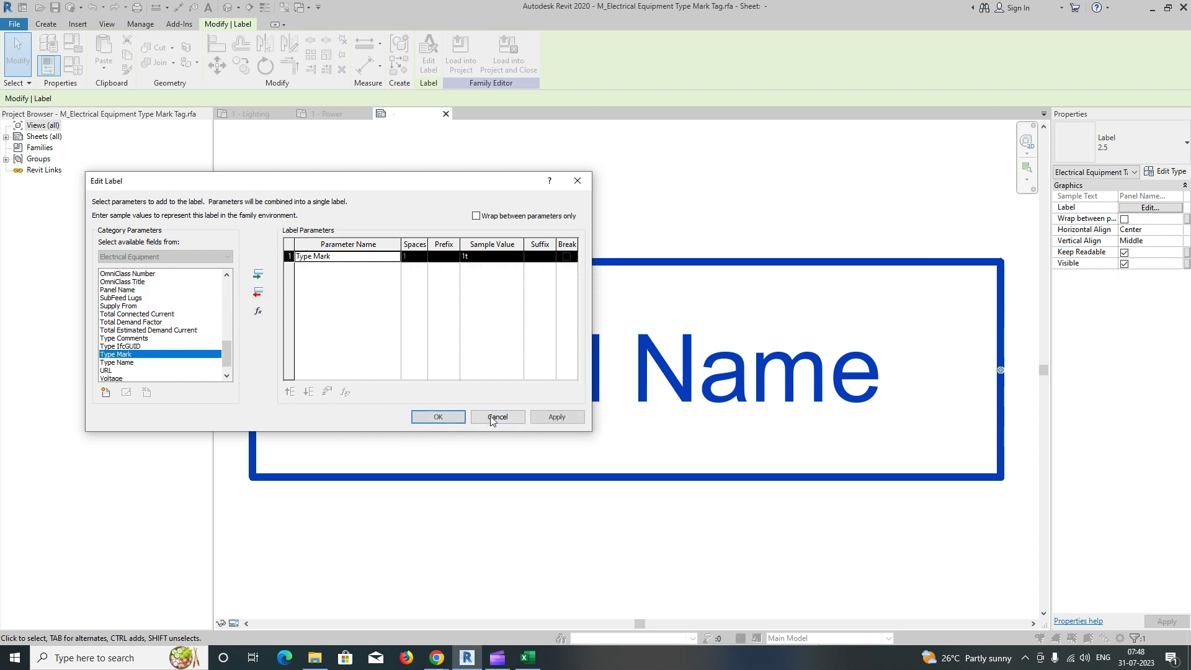
left_click(437, 417)
left_click(461, 58)
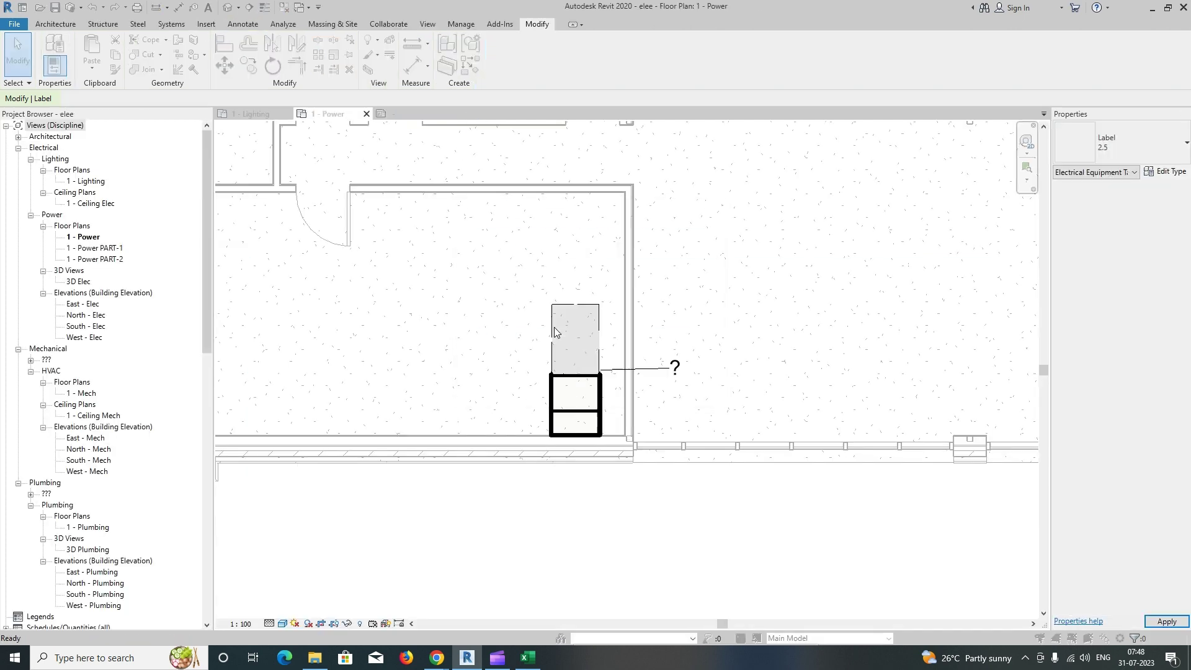
left_click(552, 323)
Step: Set the Type Mark of the switchgear's type to LV5-1-B
left_click(552, 383)
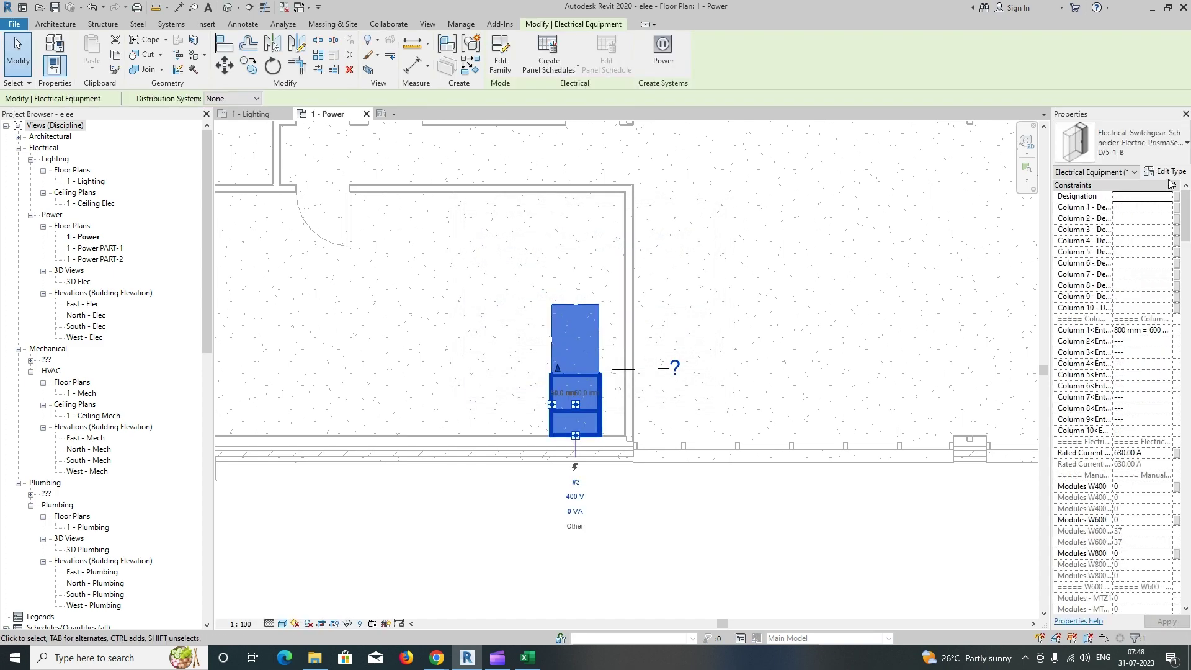
left_click(1166, 172)
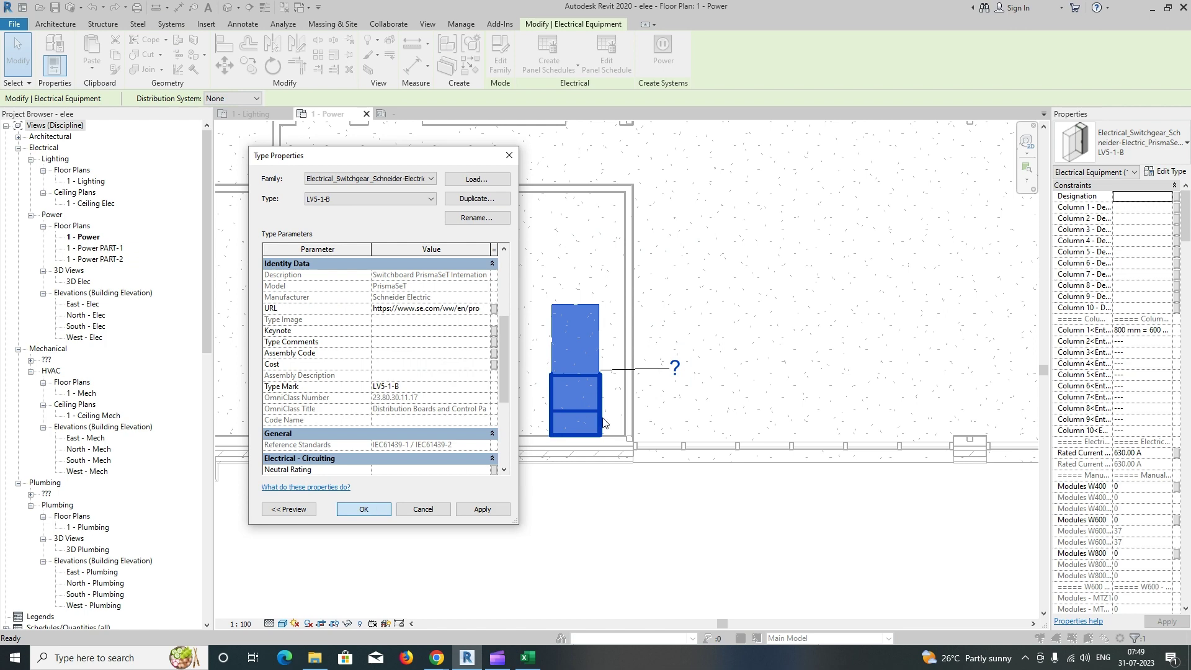
left_click(364, 509)
Step: Move the switchgear's tag below the building's lower wall and route its leader straight down from the switchgear with a right-angle bend
left_click(690, 374)
left_click_drag(675, 376, 700, 551, "ctrl")
left_click_drag(620, 485, 575, 534)
left_click_drag(697, 547, 697, 516)
left_click(611, 526)
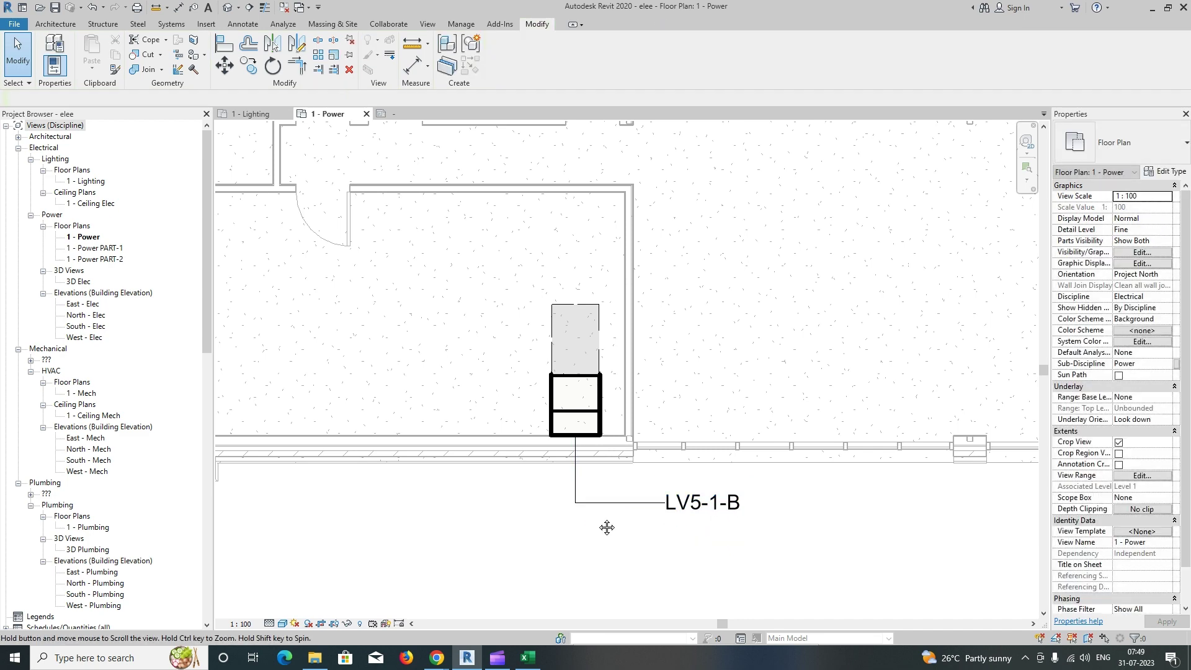
Step: Set the Column 2 enclosure of the LV5-1-B switchgear to 800 mm = 600 + 200
middle_click_drag(606, 527, 671, 503)
key("alt+Tab")
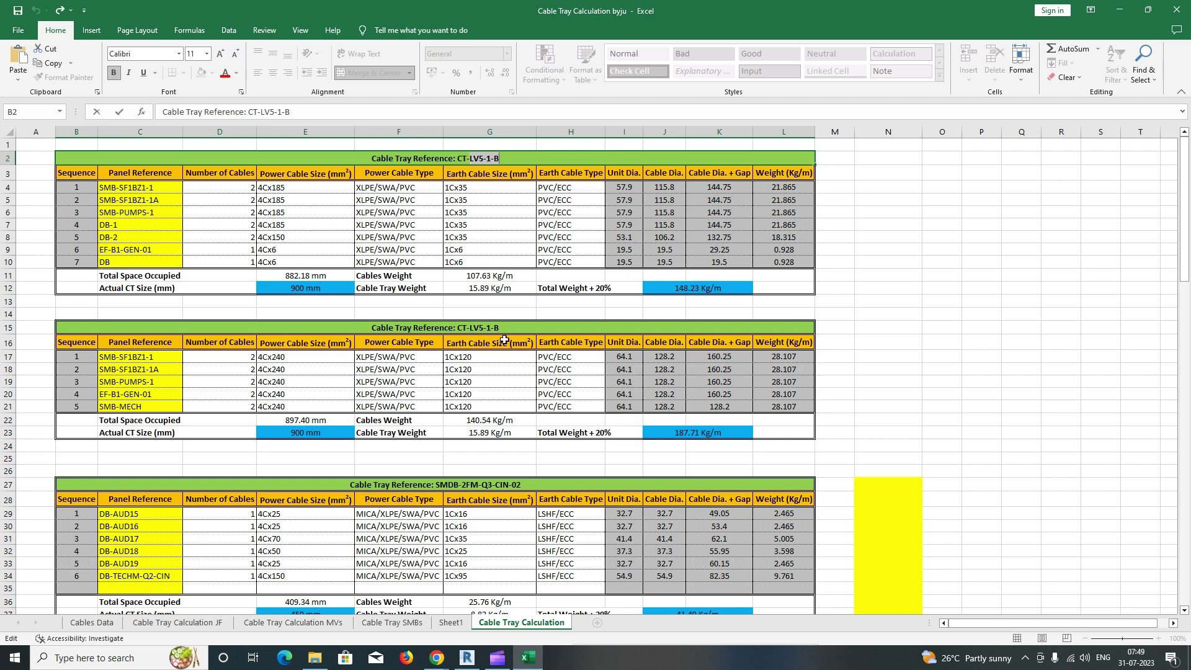
key("alt+Tab")
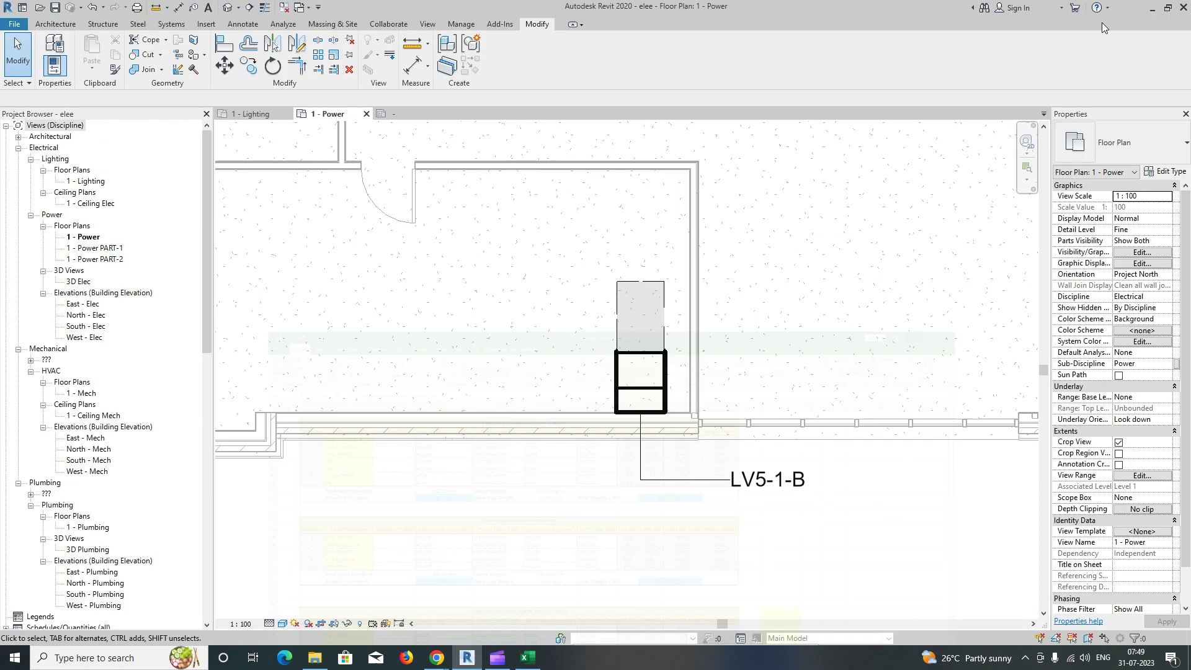
left_click(666, 394)
left_click(1132, 340)
type("800")
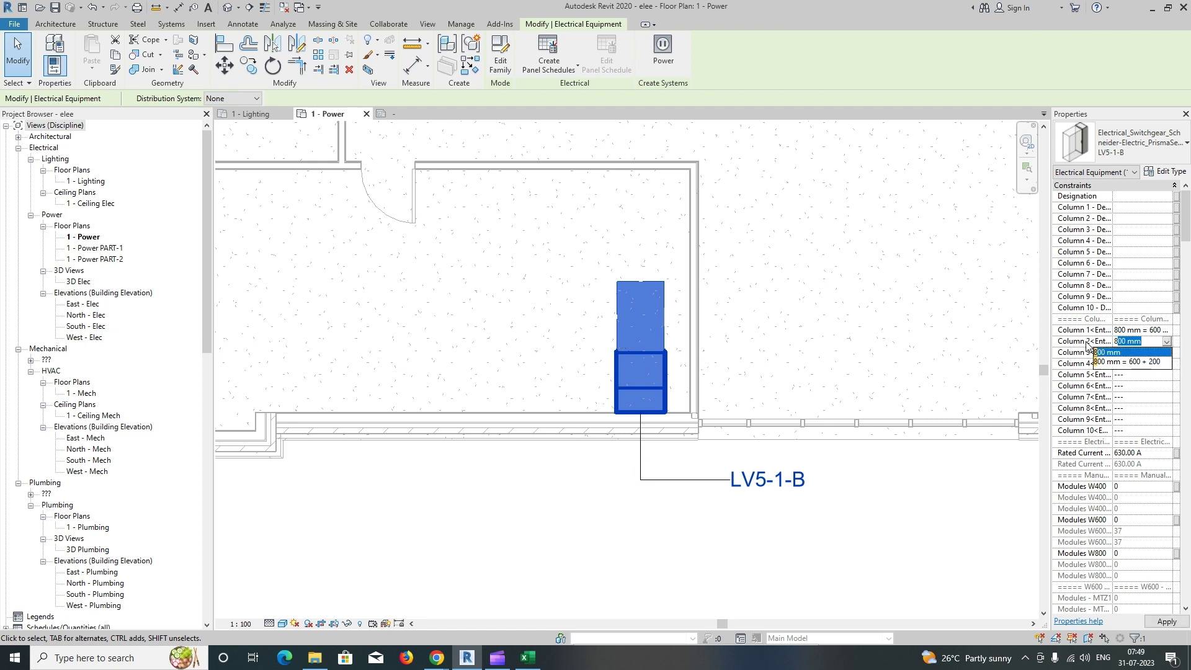
left_click(1138, 362)
Step: Add a third column to the LV5-1-B switchgear by setting its Column 3 enclosure to 800 mm
left_click(1131, 353)
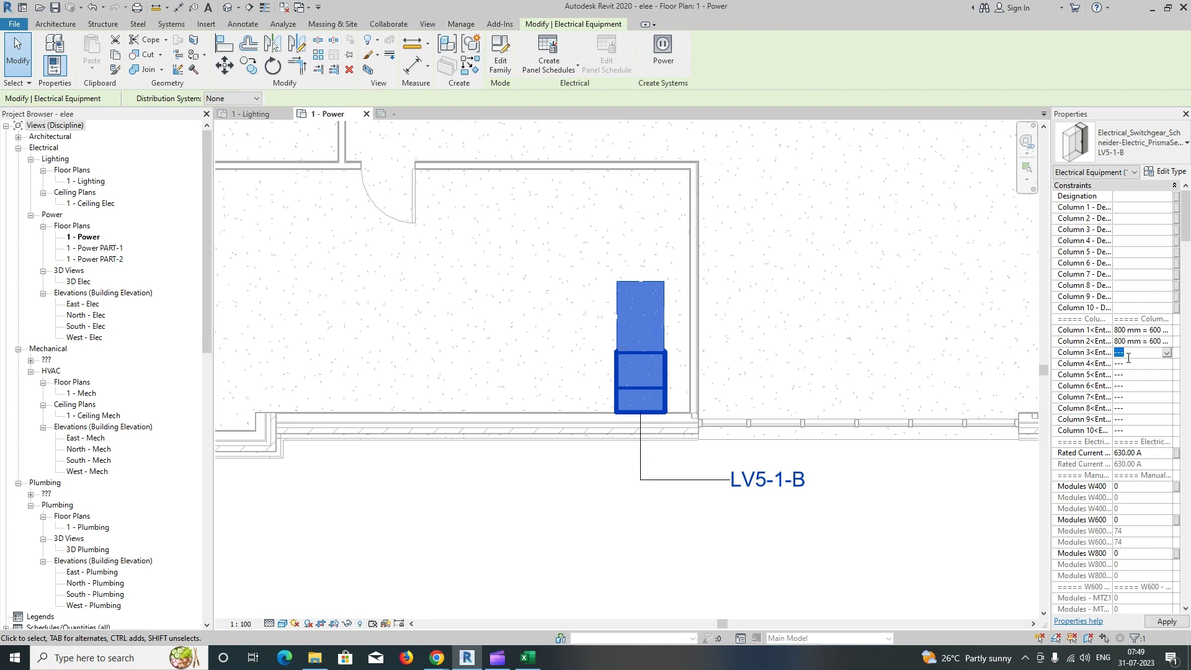
type("8")
left_click(1124, 366)
left_click(709, 404)
scroll(643, 414, "down", 1)
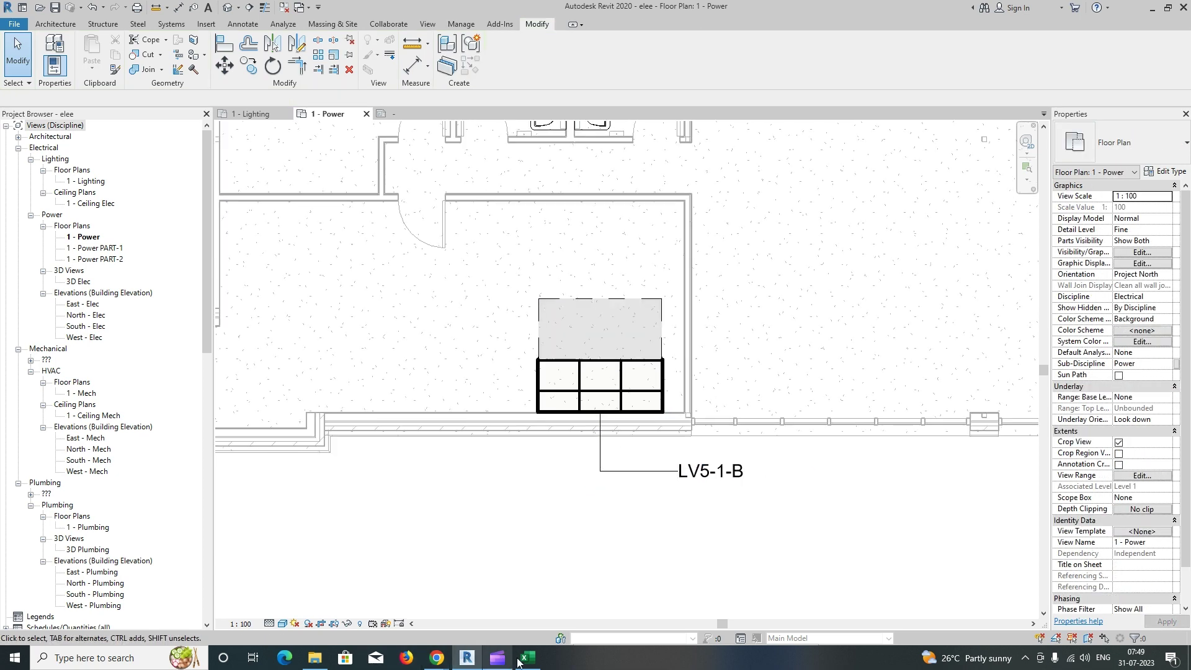
left_click(528, 657)
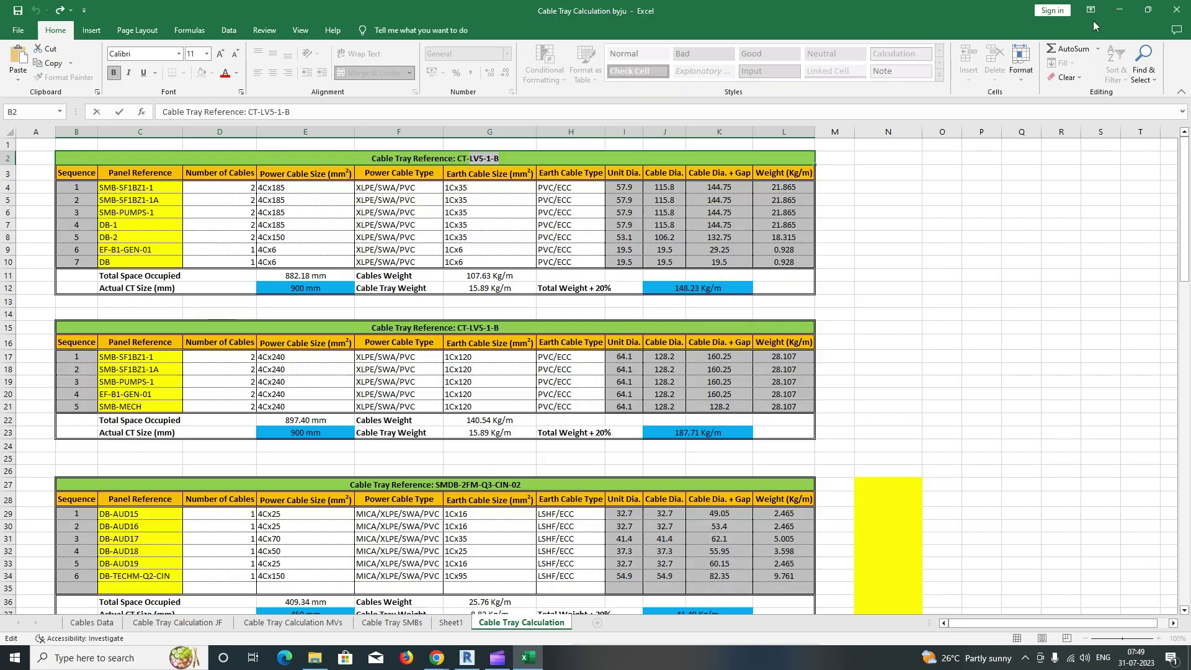
left_click(1120, 10)
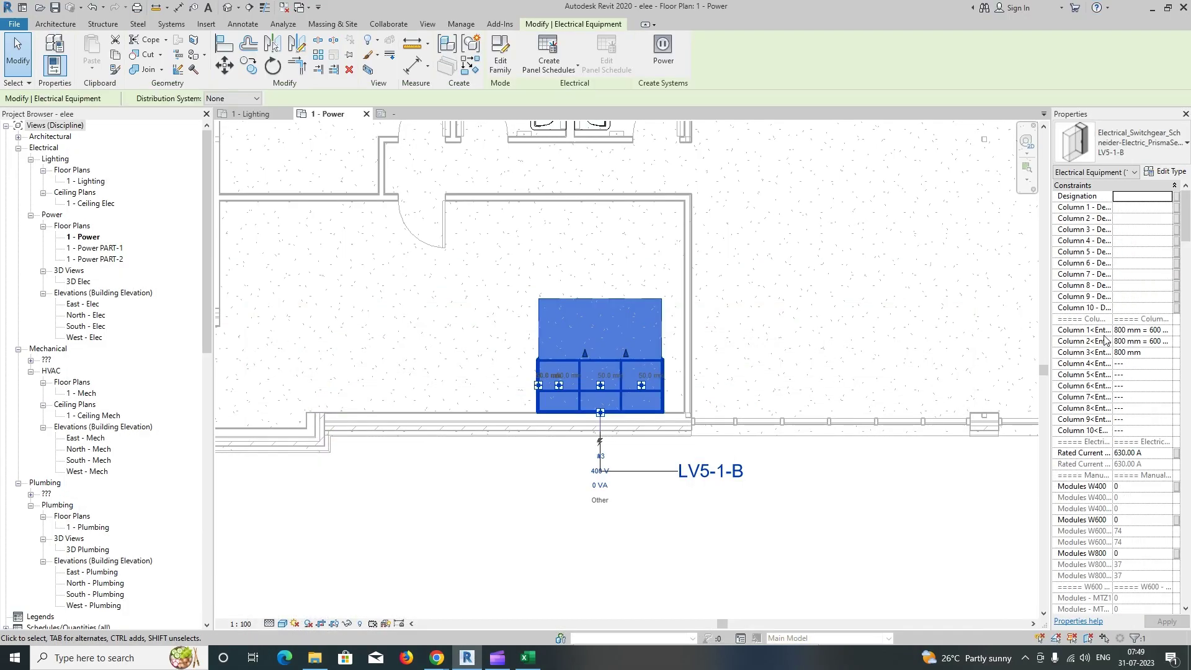
left_click(1151, 353)
left_click(1167, 352)
left_click(707, 358)
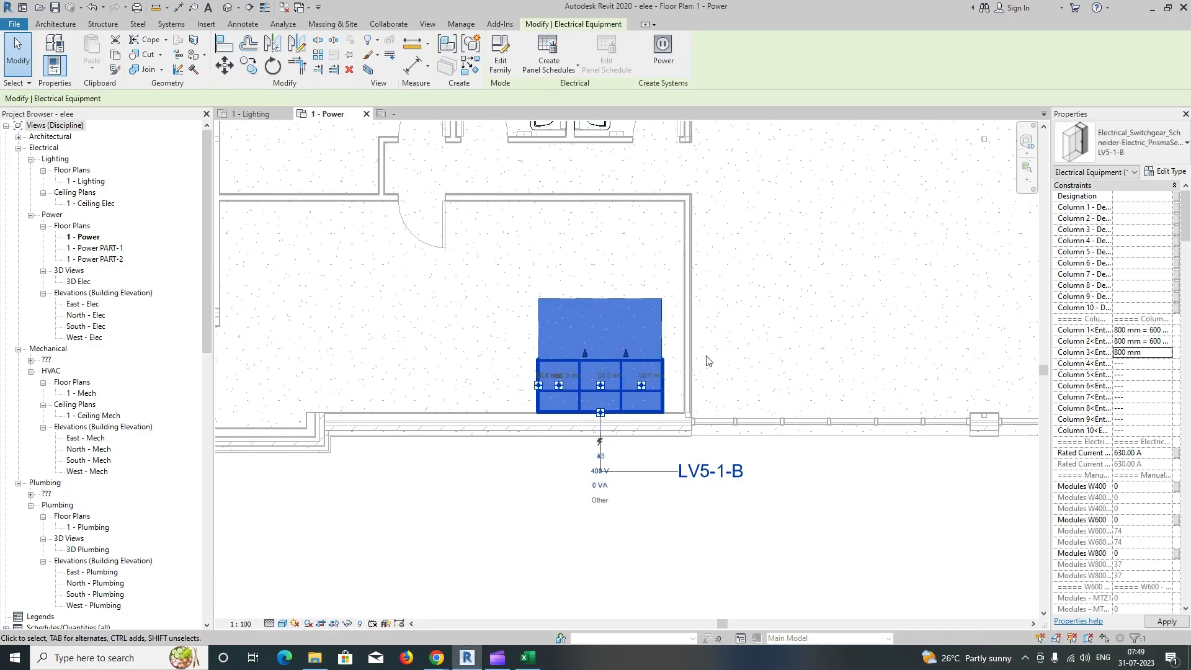
left_click(785, 357)
left_click(626, 378)
scroll(1138, 370, "down", 5)
scroll(1136, 373, "down", 12)
left_click(672, 367)
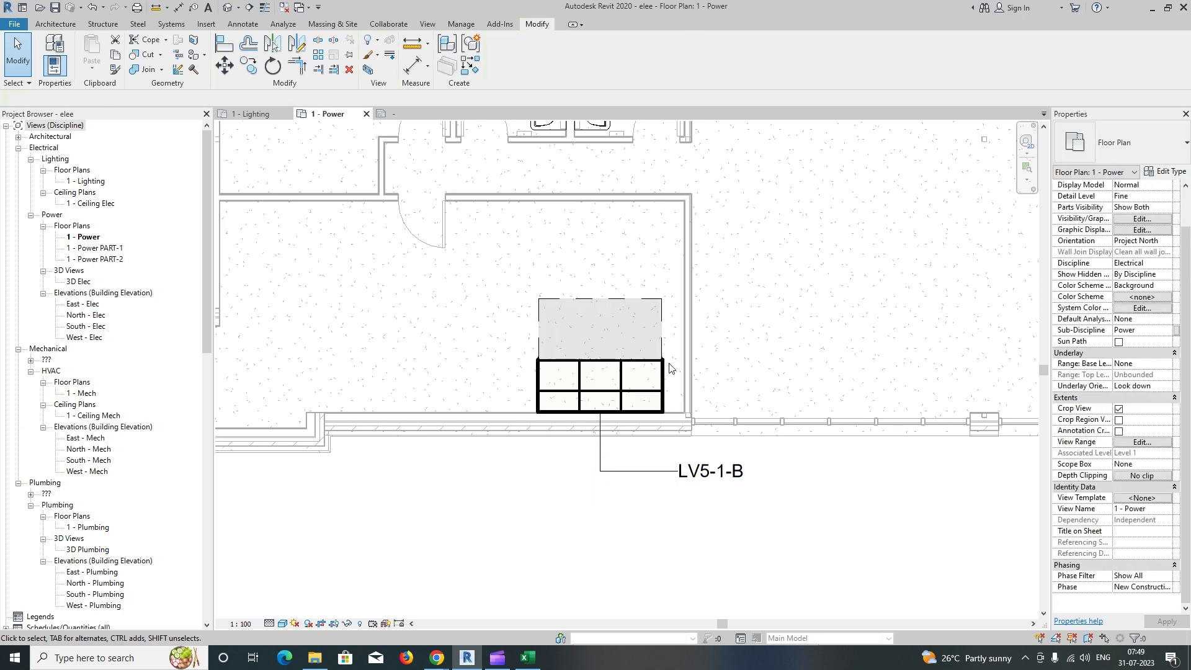
Step: Reset the Column 3 enclosure of the LV5-1-B switchgear to the empty option (---)
left_click(661, 380)
left_click(1152, 319)
left_click(1166, 318)
left_click(1140, 268)
left_click(1139, 266)
left_click(1155, 320)
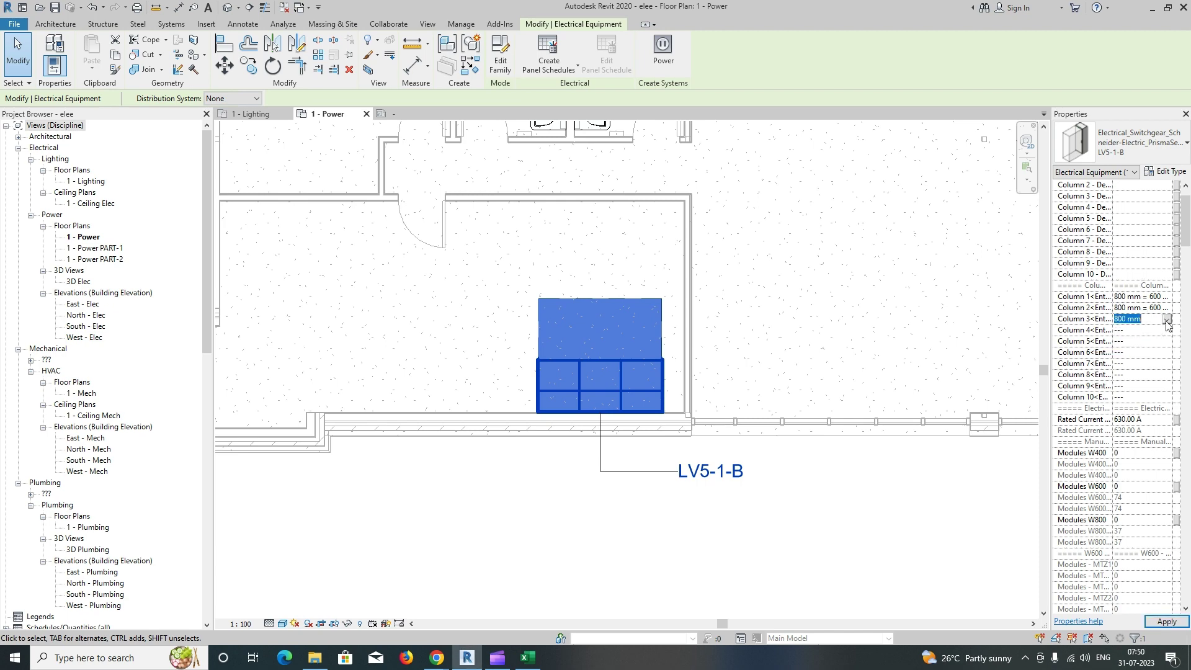
left_click(1154, 320)
left_click(1101, 335)
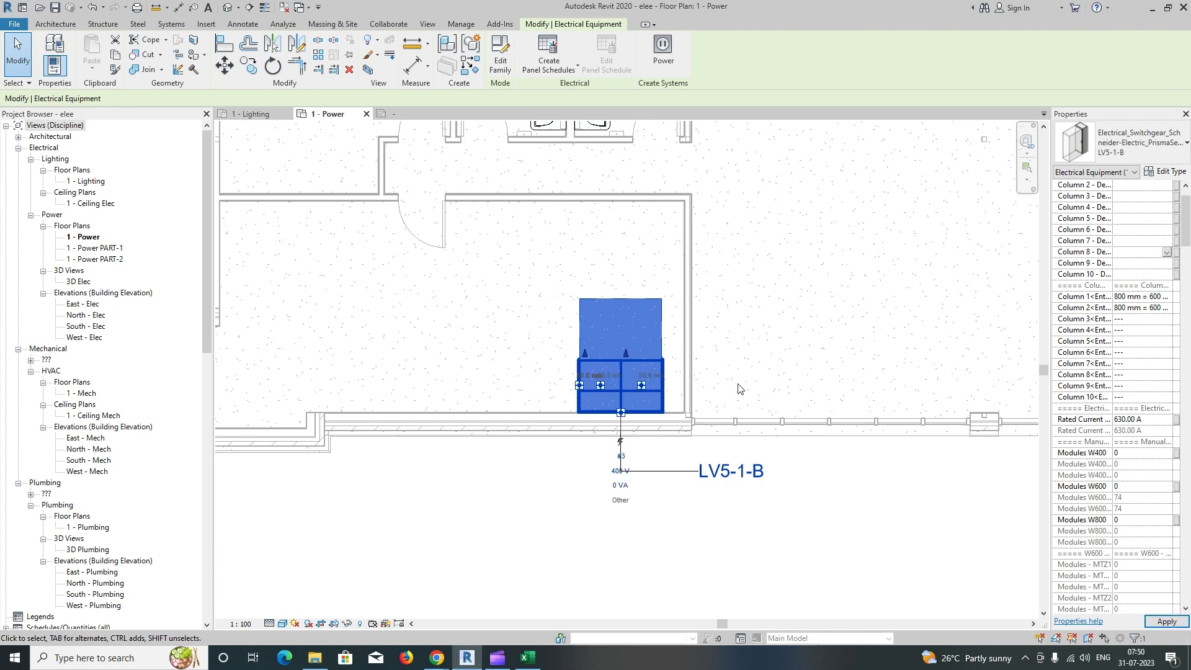
Step: Place a second switchgear of the same type directly against the free side of the LV5-1-B switchgear along the lower wall
key("Escape")
left_click(666, 397)
key("c")
key("s")
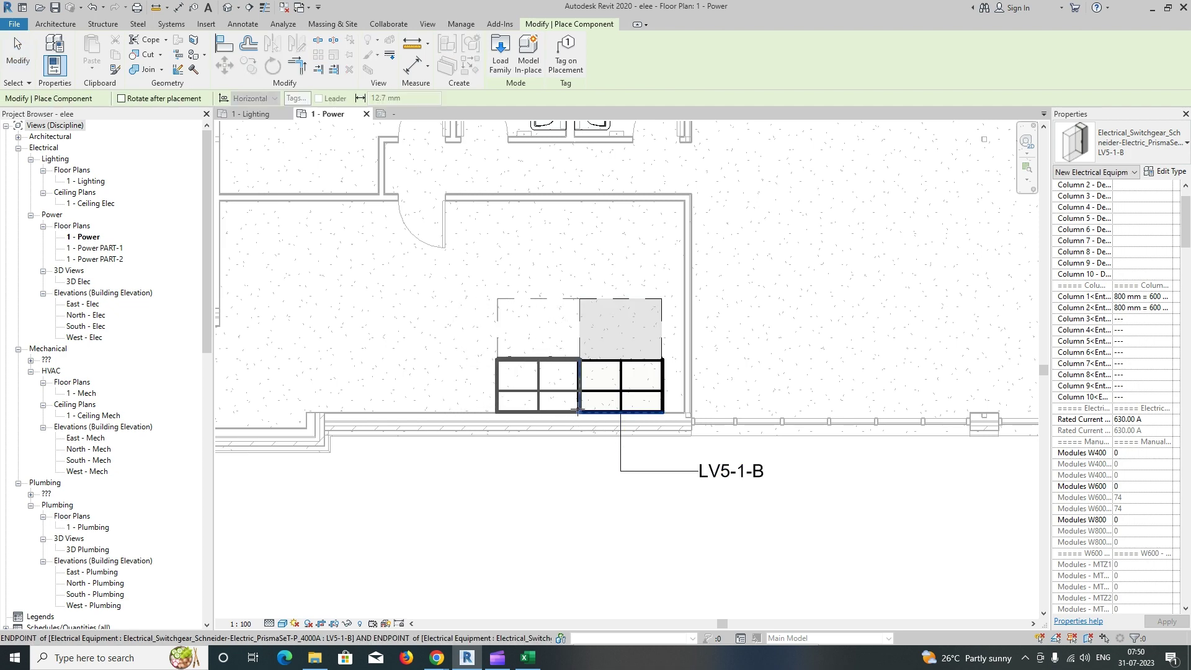
left_click(578, 411)
key("Escape")
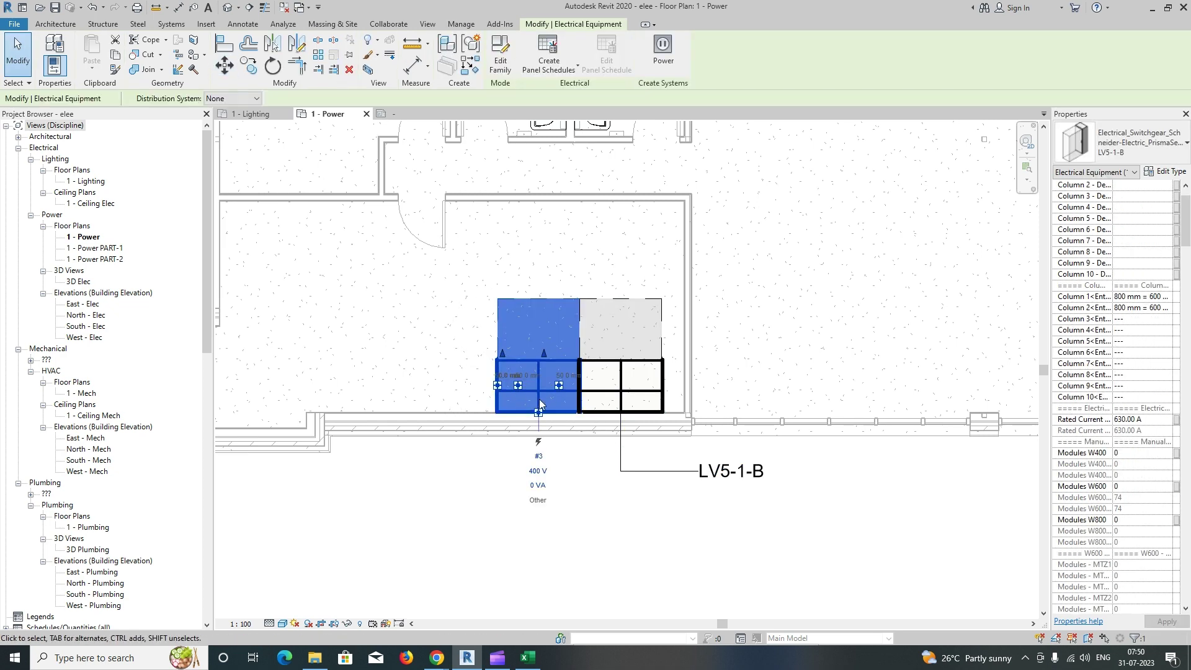
Step: Move the second switchgear along the wall to leave a gap of about 400 mm to the LV5-1-B switchgear
key("m")
key("v")
left_click(580, 414)
type("4")
key("Return")
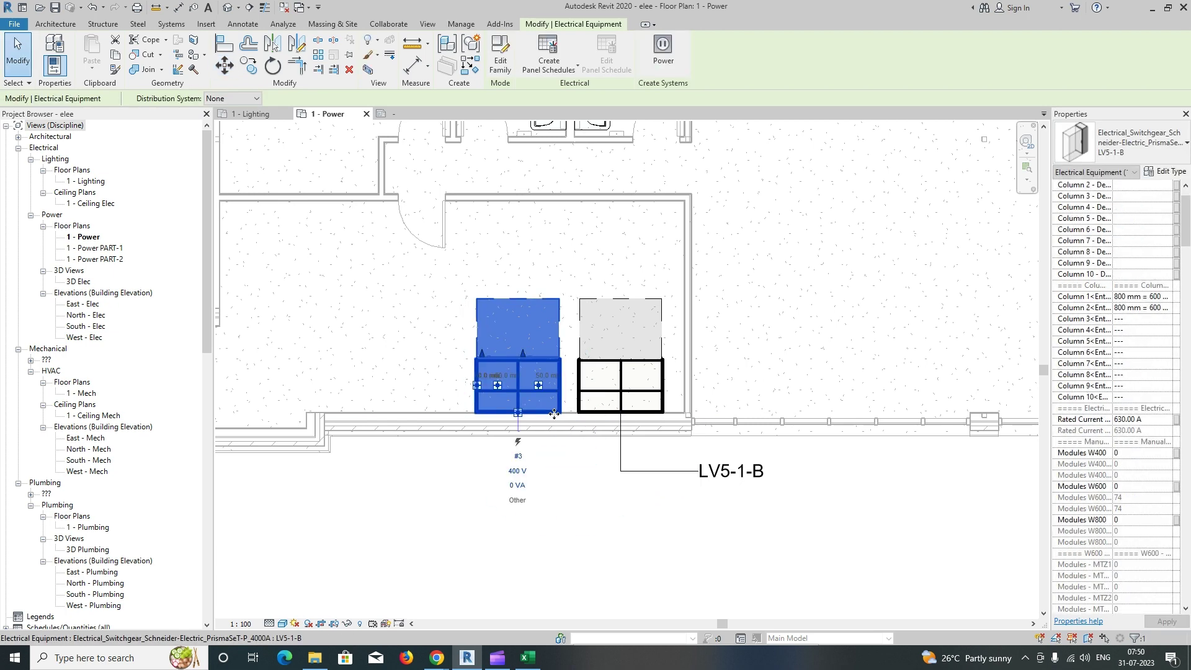
Step: Open the second switchgear's type properties and copy the text SMDB-2FM from the third cable tray reference in the Excel sheet
key("Escape")
left_click(560, 395)
left_click(1178, 174)
left_click(1178, 174)
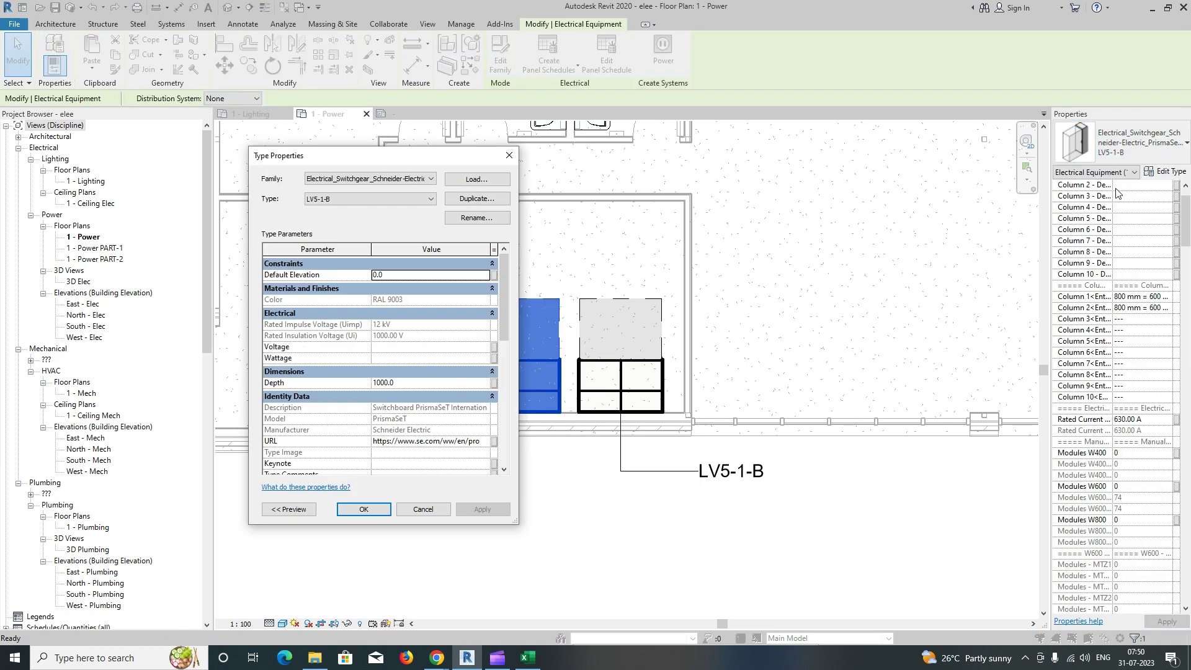
left_click(528, 658)
left_click(527, 486)
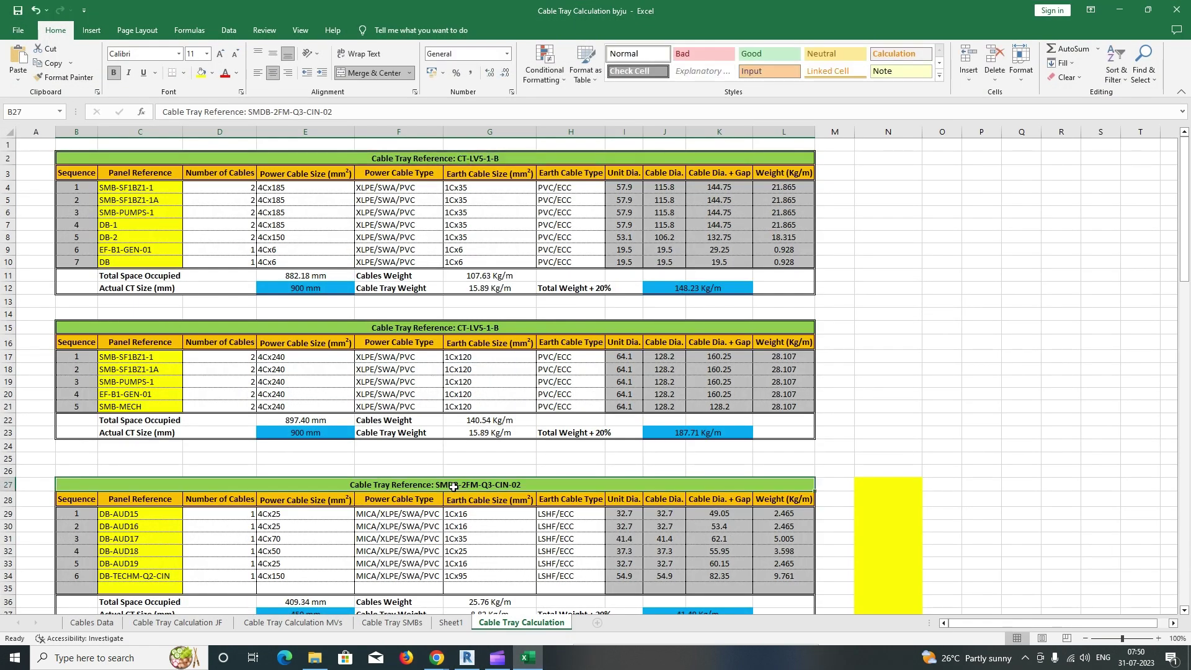
double_click(438, 483)
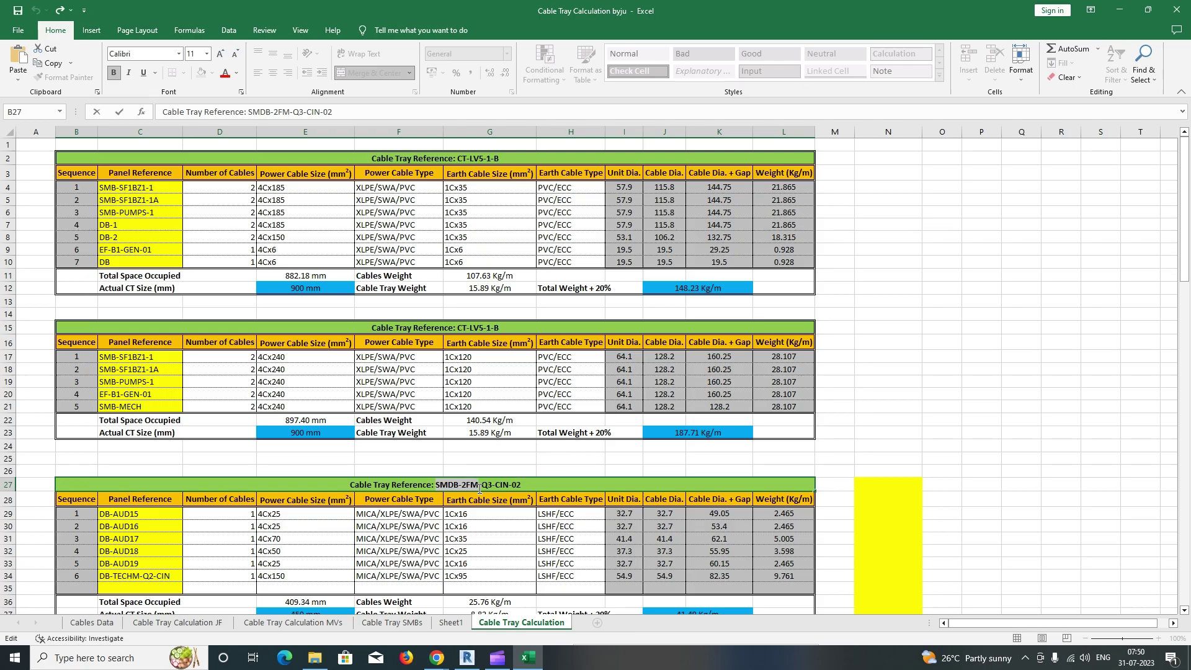
left_click(1119, 10)
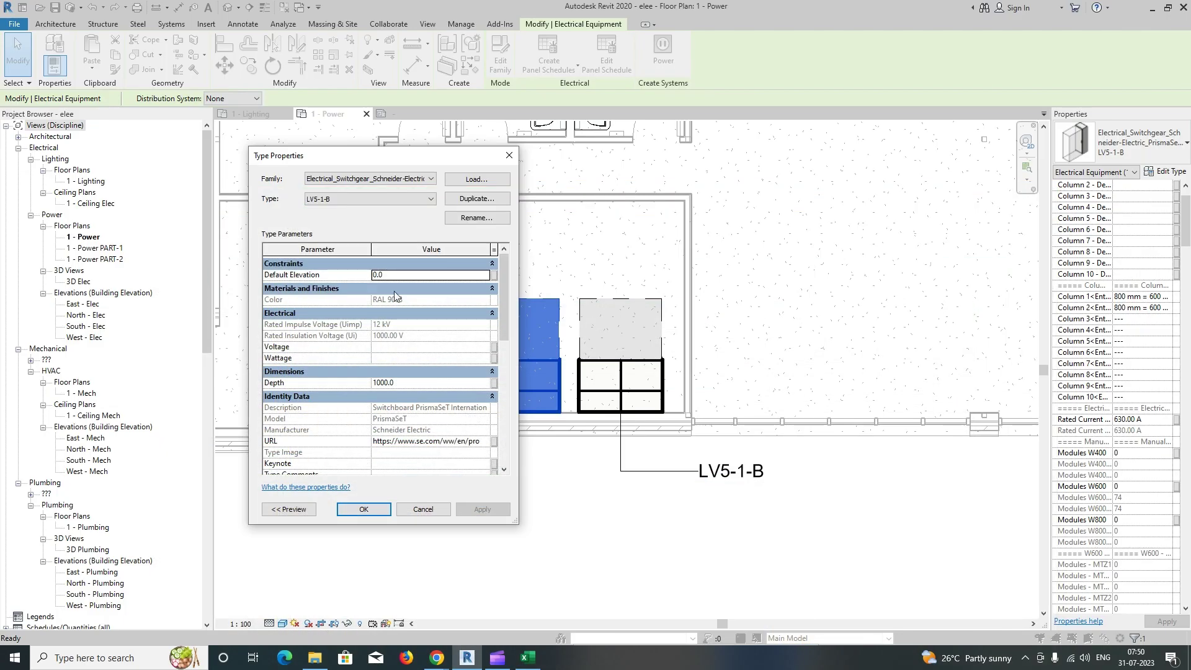
Step: Back in Revit, duplicate the second switchgear's type as SMDB-2FM and set its Type Mark to SMDB-2FM
left_click(465, 199)
left_click(398, 271)
scroll(380, 352, "down", 5)
left_click(375, 328)
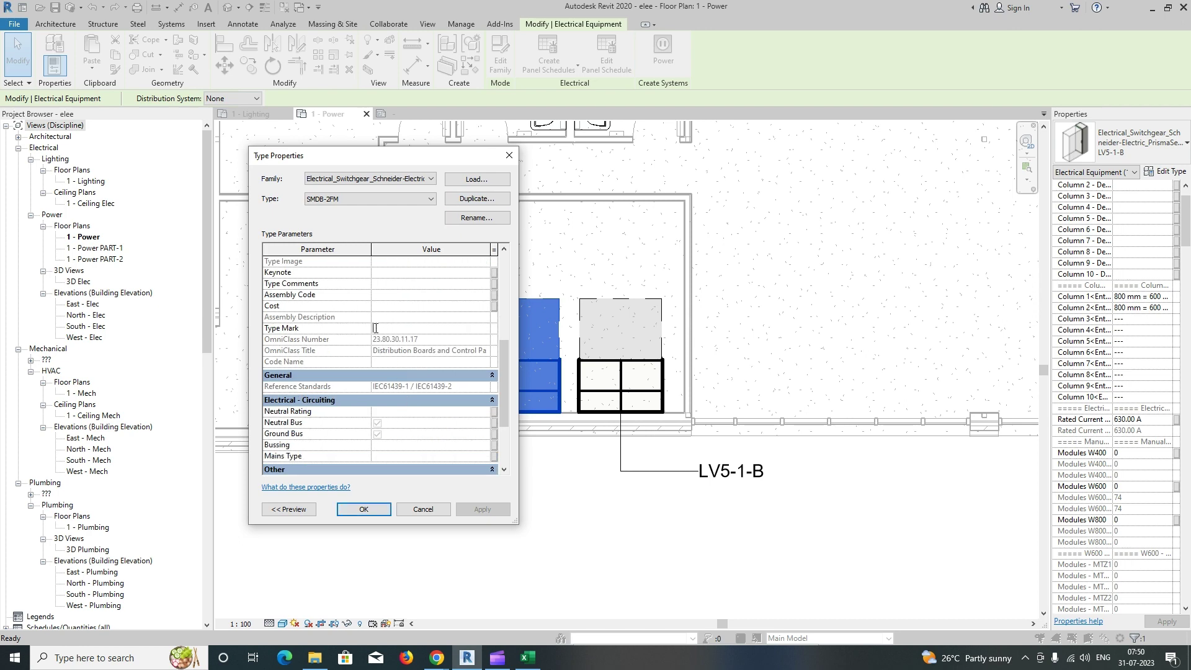
left_click(359, 512)
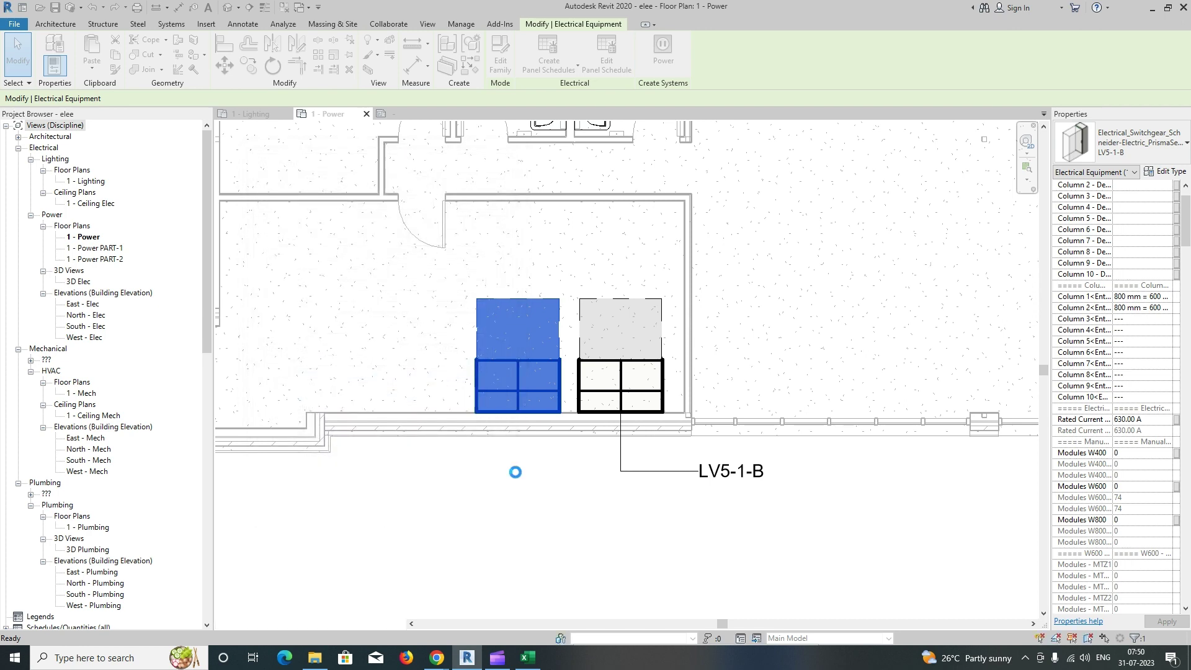
Step: Tag the SMDB-2FM switchgear, placing the tag below the LV5-1-B tag with a right-angle leader running straight down from the equipment
left_click(555, 481)
key("t")
key("g")
left_click(526, 413)
left_click_drag(517, 487, 627, 509)
left_click_drag(550, 458, 517, 507)
key("Escape")
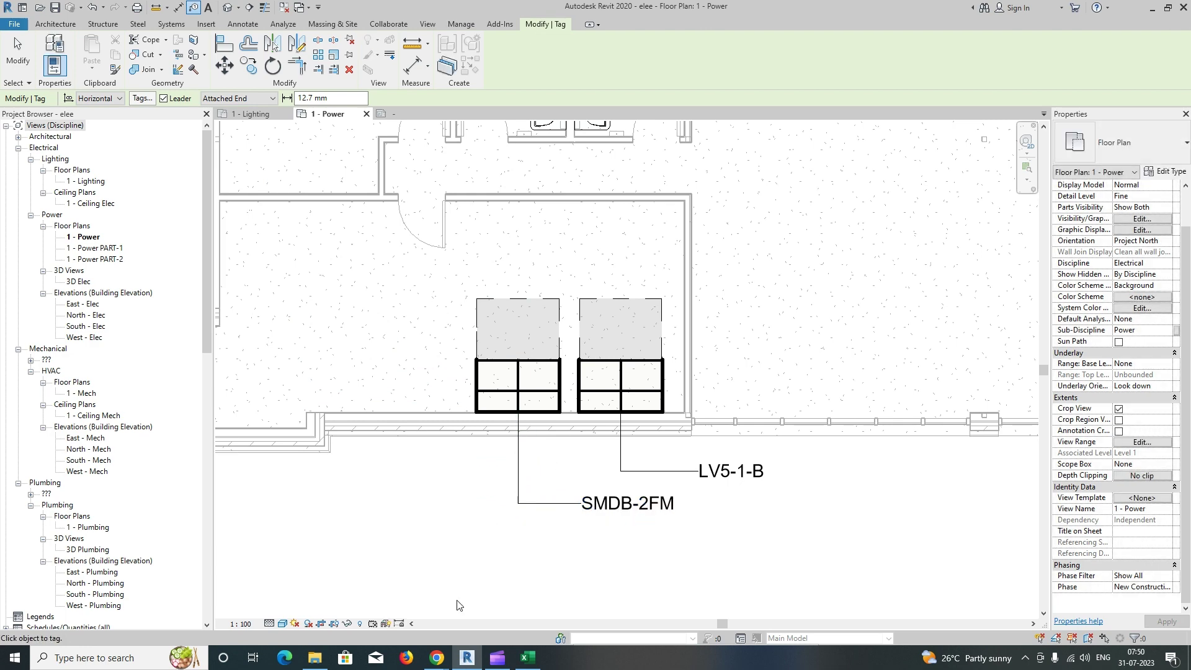
Step: Check the first tray table in Excel, then try to set Column 1 of the LV5-1-B switchgear to 900 in Revit
left_click(528, 658)
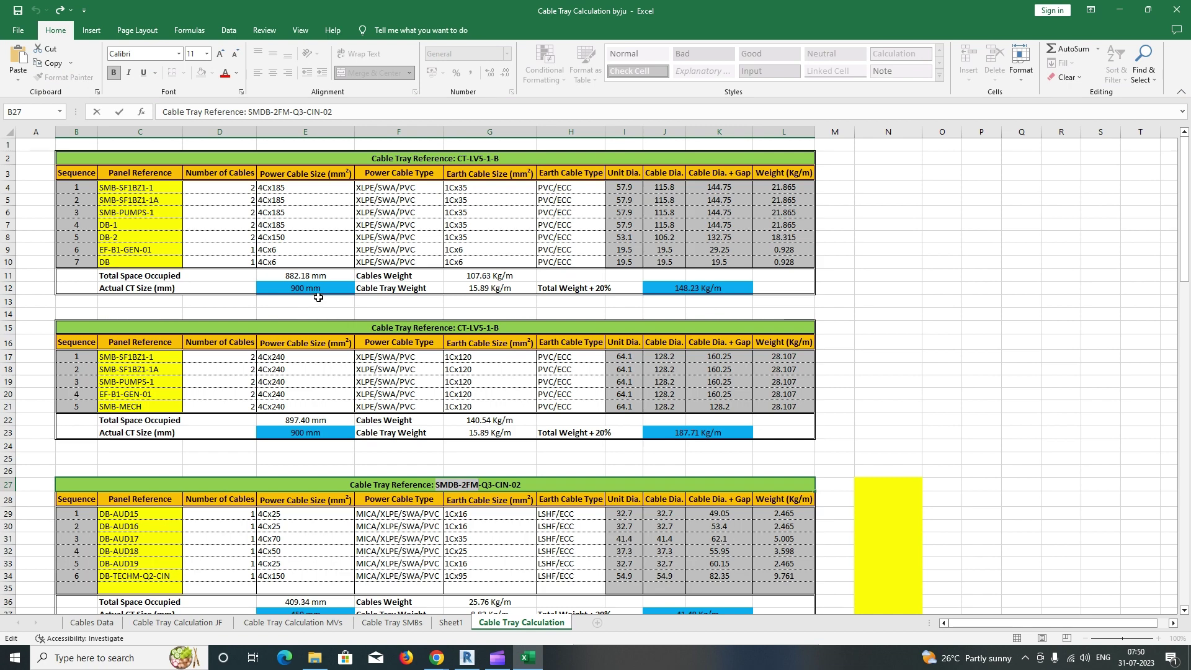
left_click(1119, 10)
left_click(662, 385)
left_click(666, 390)
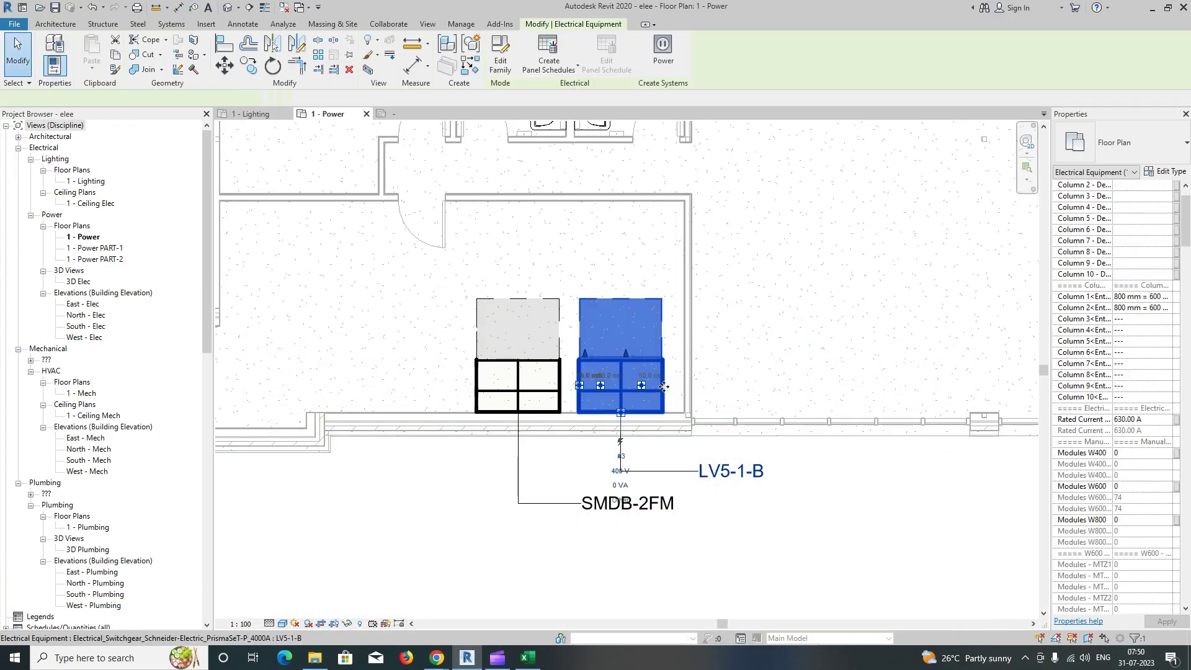
left_click(1164, 297)
type("900")
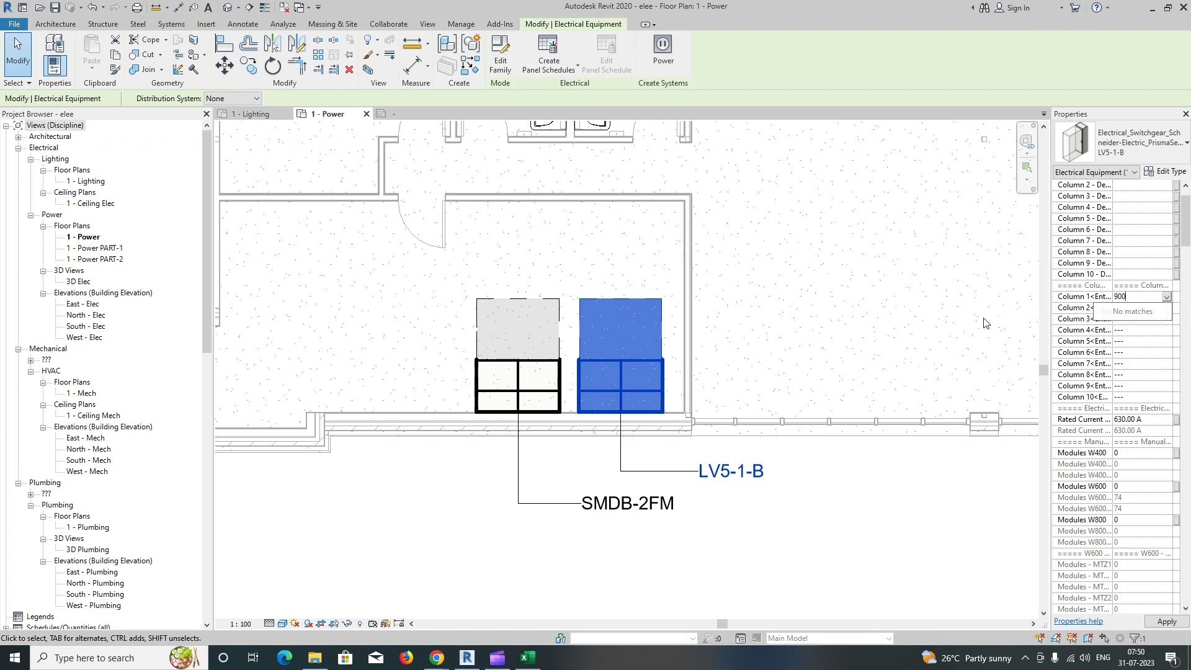
key("Return")
left_click(985, 322)
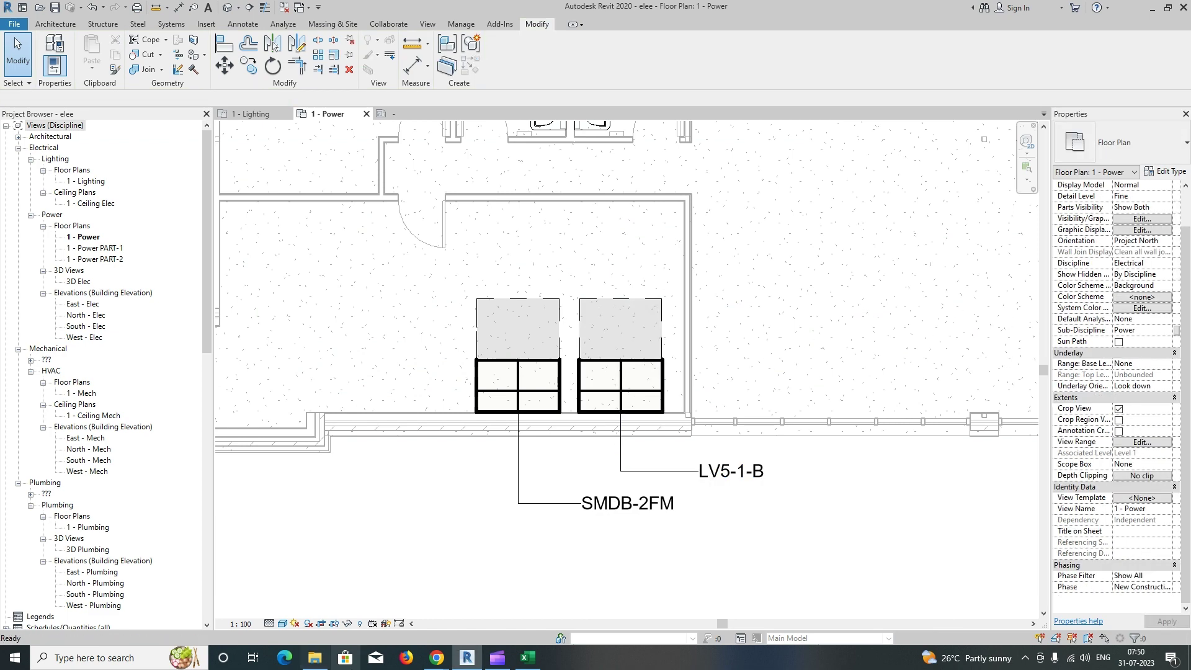
Step: Switch to the Excel sheet and set the power cable size of panel DB-1 in the first CT-LV5-1-B table to 4Cx95
left_click(528, 657)
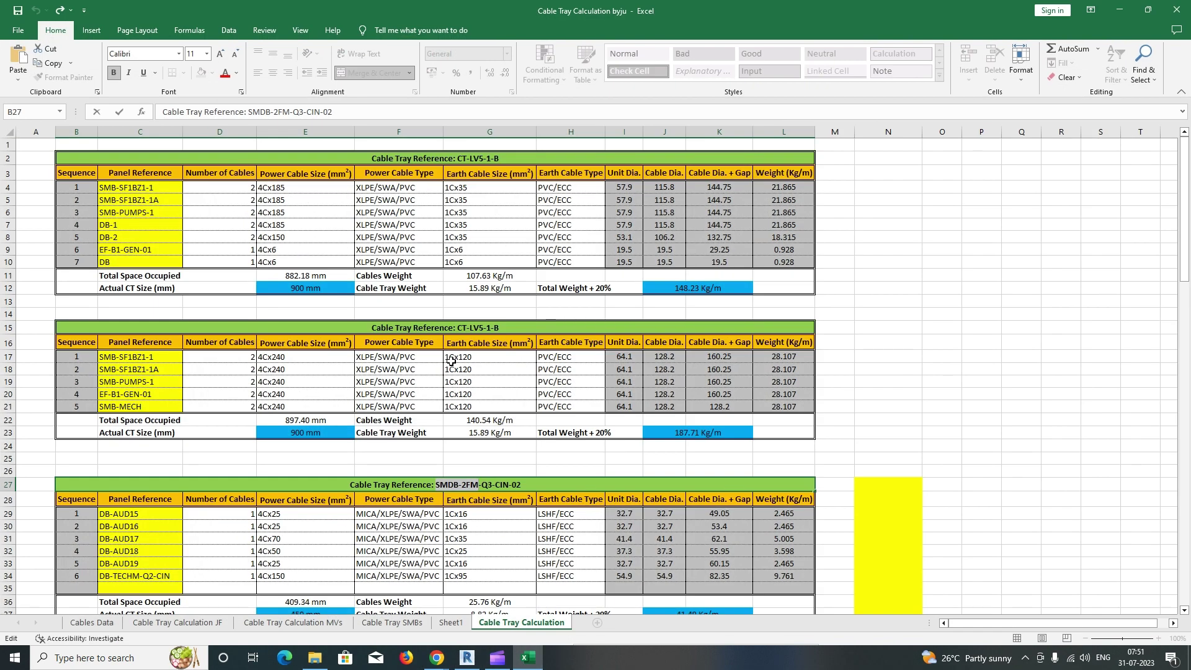
left_click(298, 226)
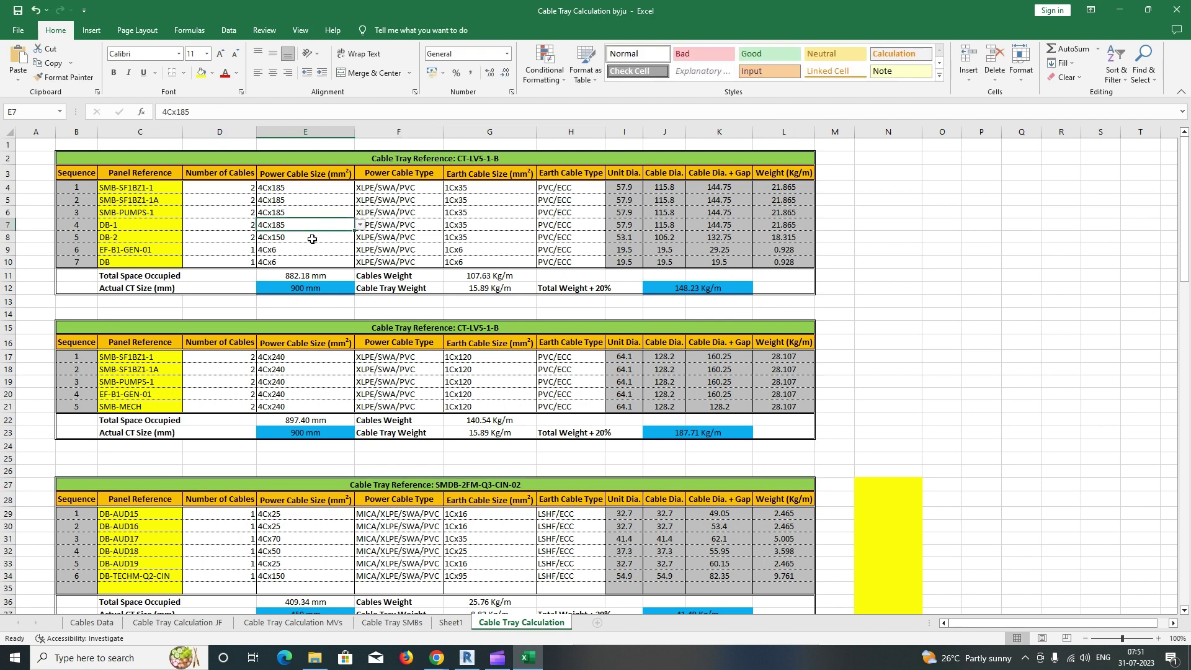
left_click(359, 225)
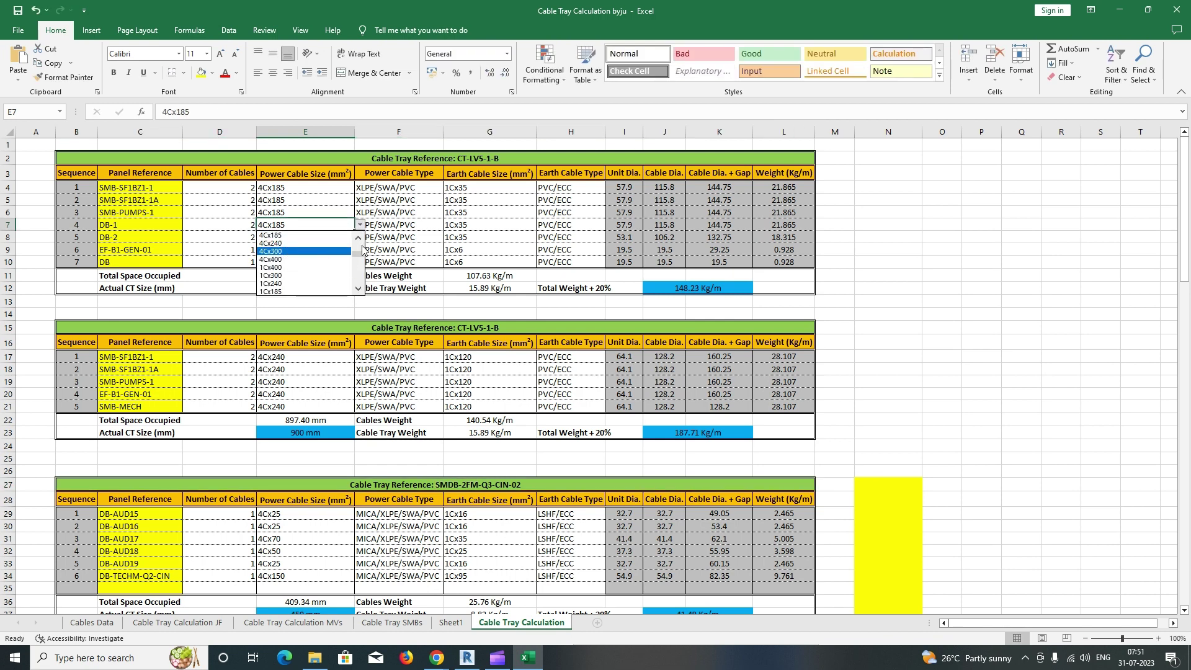
scroll(276, 249, "up", 1)
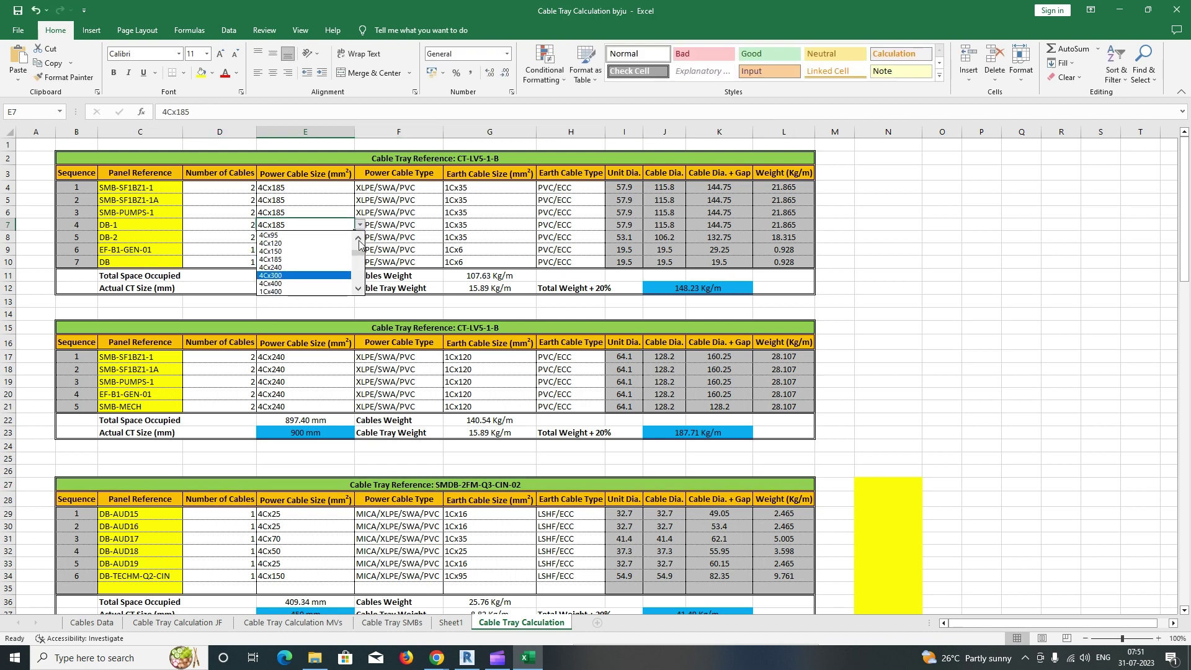
left_click(275, 235)
Step: Set the power cable size of panel SMB-PUMPS-1 in the first CT-LV5-1-B table to 4Cx120
left_click(341, 214)
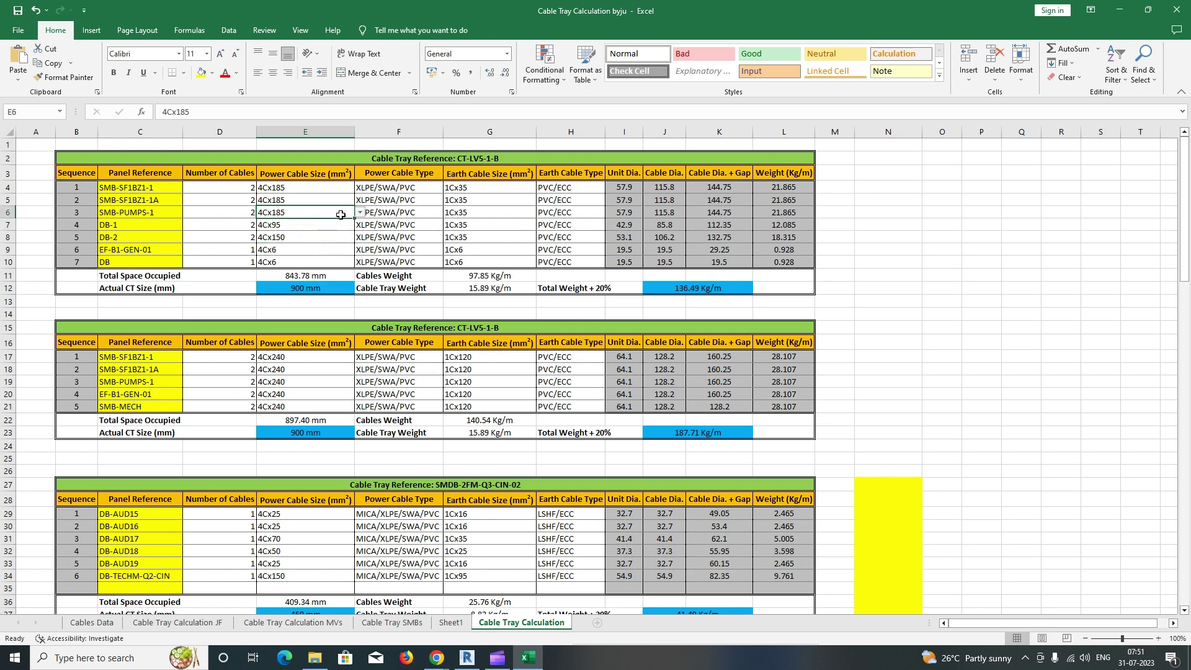
left_click(361, 213)
left_click(358, 226)
left_click(358, 227)
left_click(358, 226)
left_click(291, 231)
Step: Set the power cable size of panel SMB-SF1BZ1-1A in the first CT-LV5-1-B table to 4Cx95
left_click(285, 200)
left_click(360, 200)
left_click(358, 214)
left_click(358, 214)
left_click(355, 216)
left_click(356, 216)
left_click(356, 215)
left_click(355, 216)
left_click(282, 218)
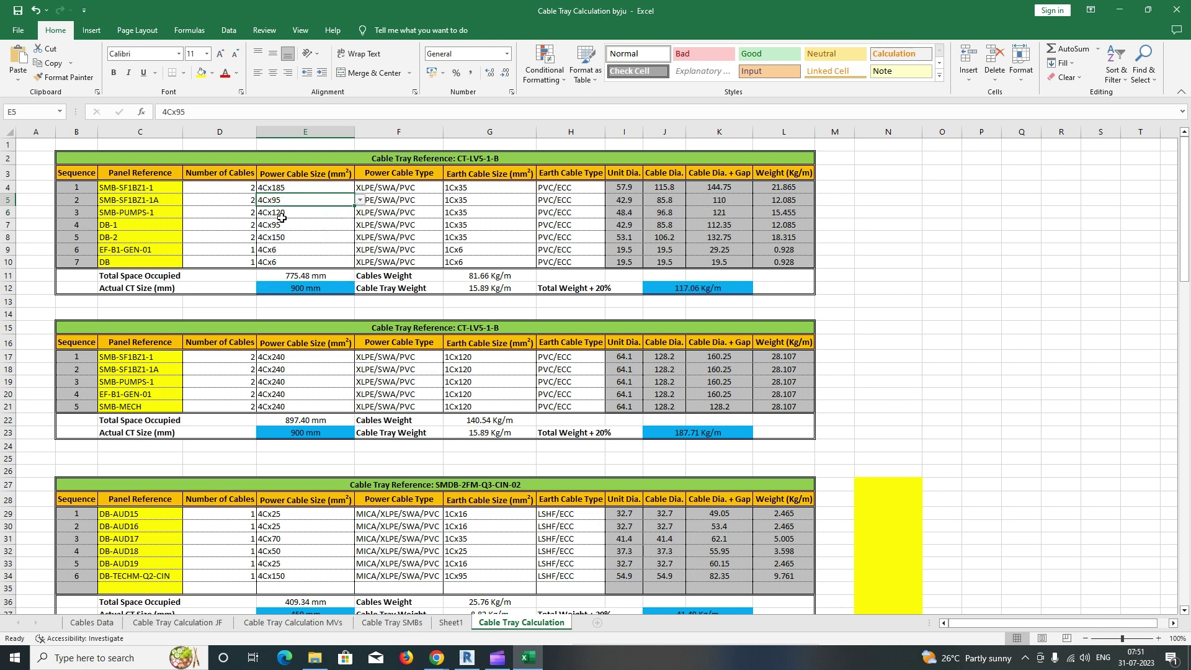
left_click(316, 276)
Step: Set the power cable size of panel SMB-SF1BZ1-1 in the first CT-LV5-1-B table to 4Cx70
left_click(277, 188)
left_click(360, 187)
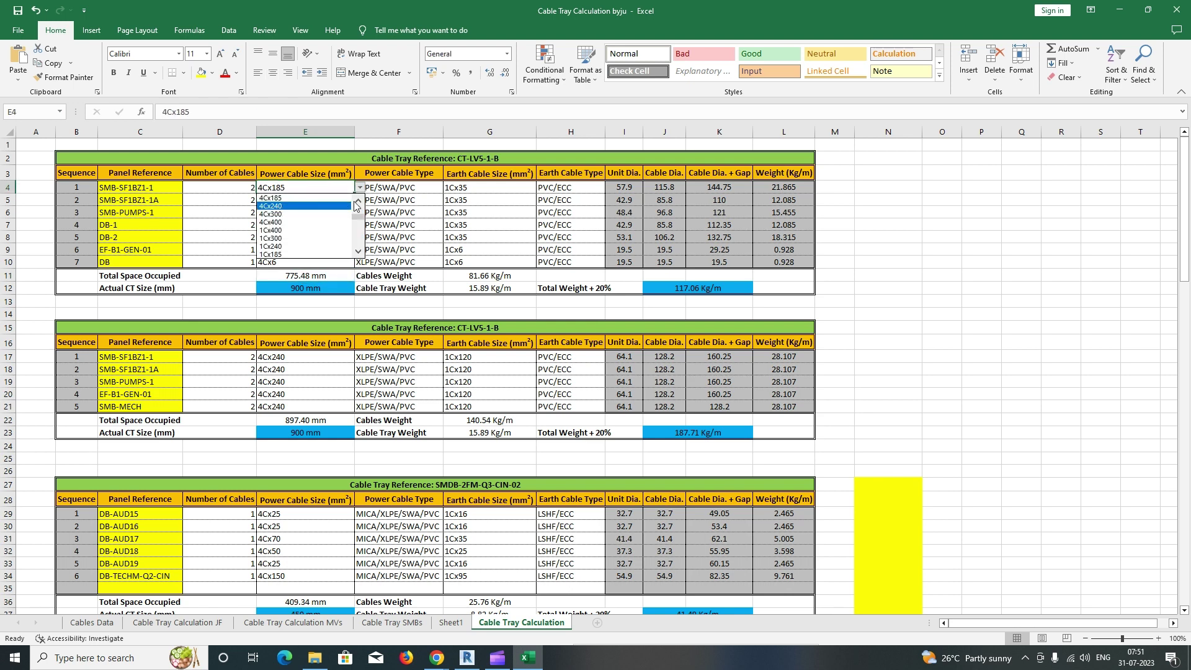
left_click(357, 202)
left_click(357, 202)
left_click(278, 198)
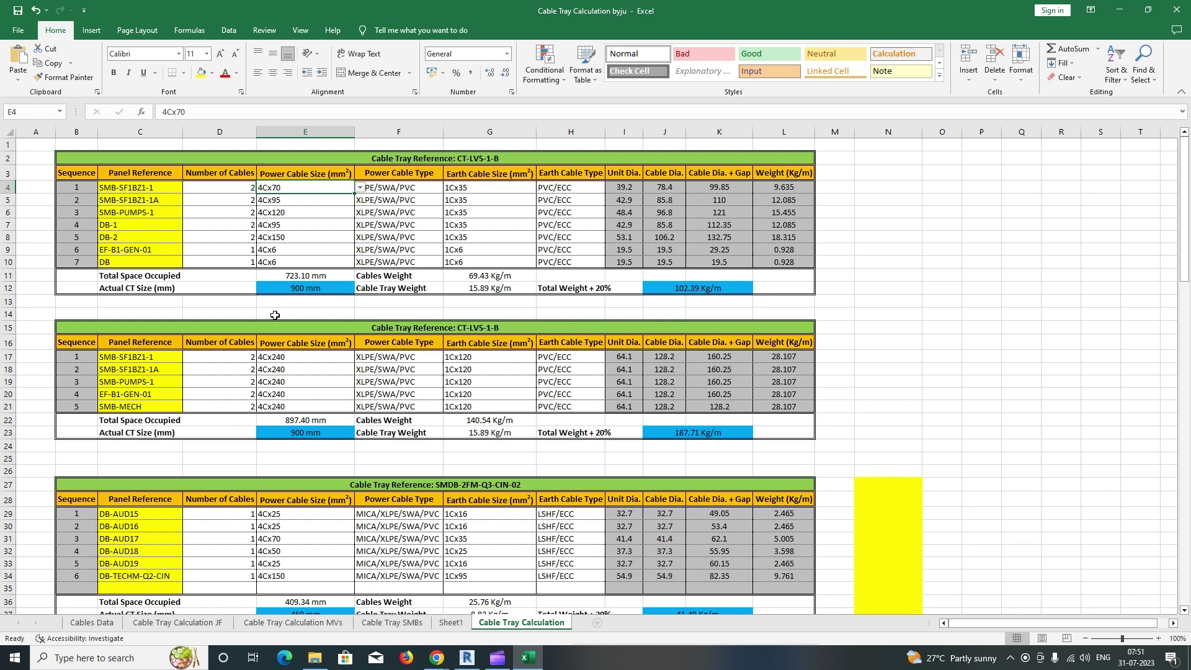
Step: Set the actual cable tray size of the first CT-LV5-1-B table to 750 mm
left_click(305, 291)
double_click(318, 291)
left_click_drag(318, 290, 283, 291)
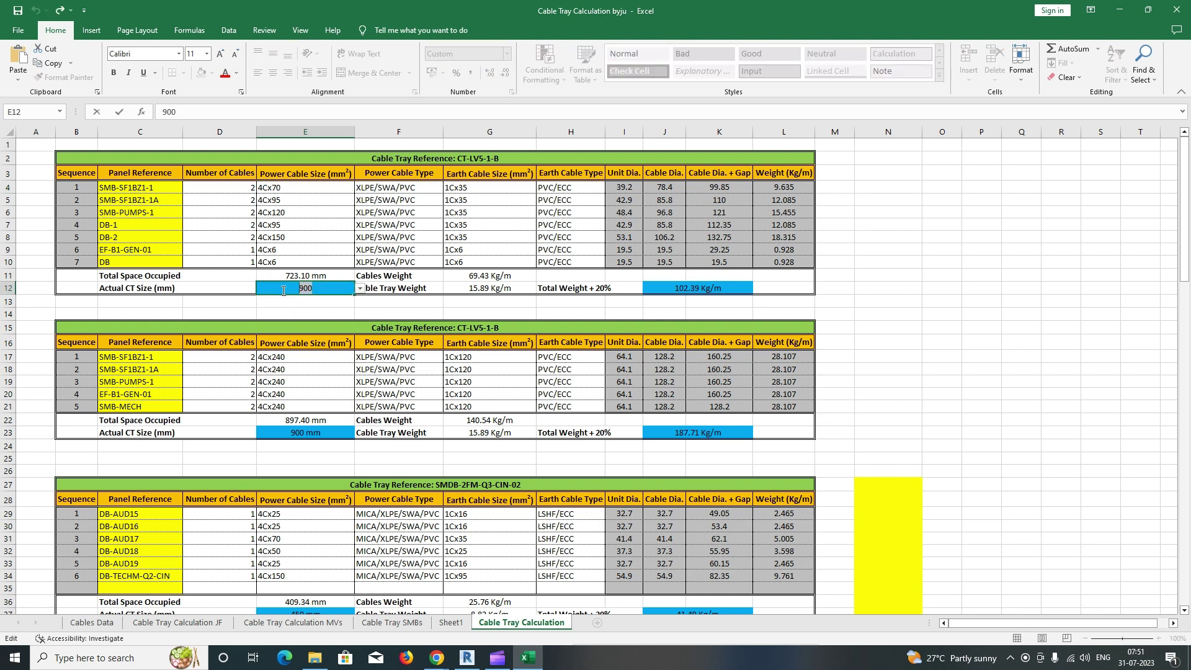
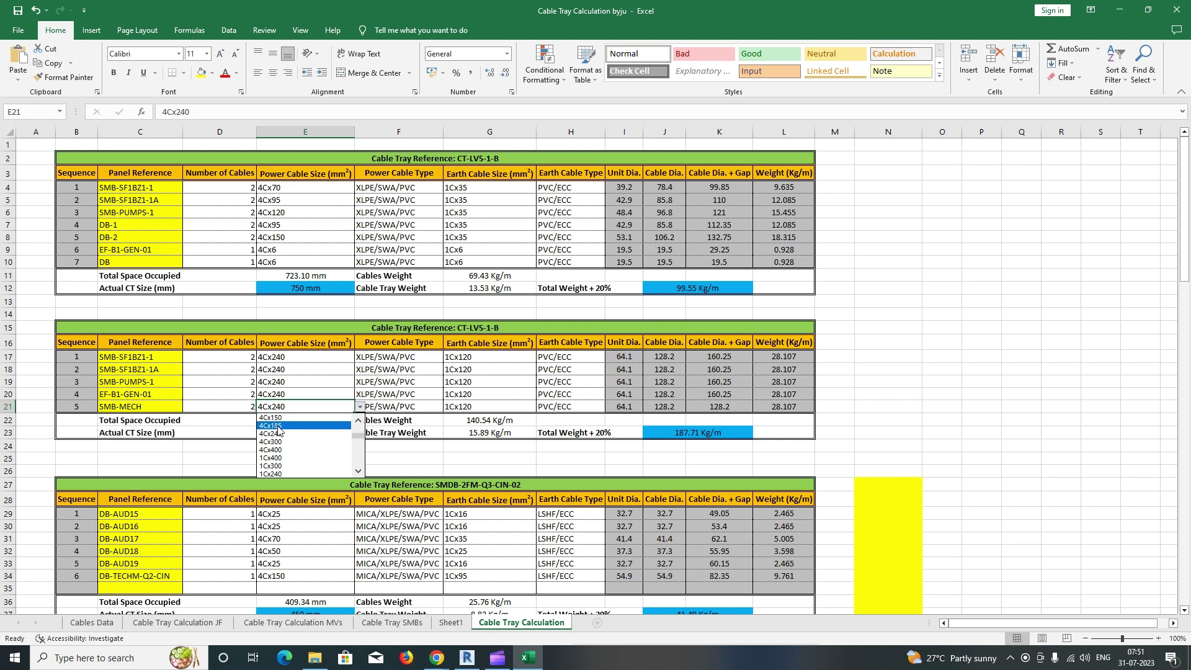
Step: Set the power cable size of panels SMB-MECH and EF-B1-GEN-01 in the second CT-LV5-1-B table to 4Cx185
left_click(277, 425)
left_click(295, 392)
left_click(360, 394)
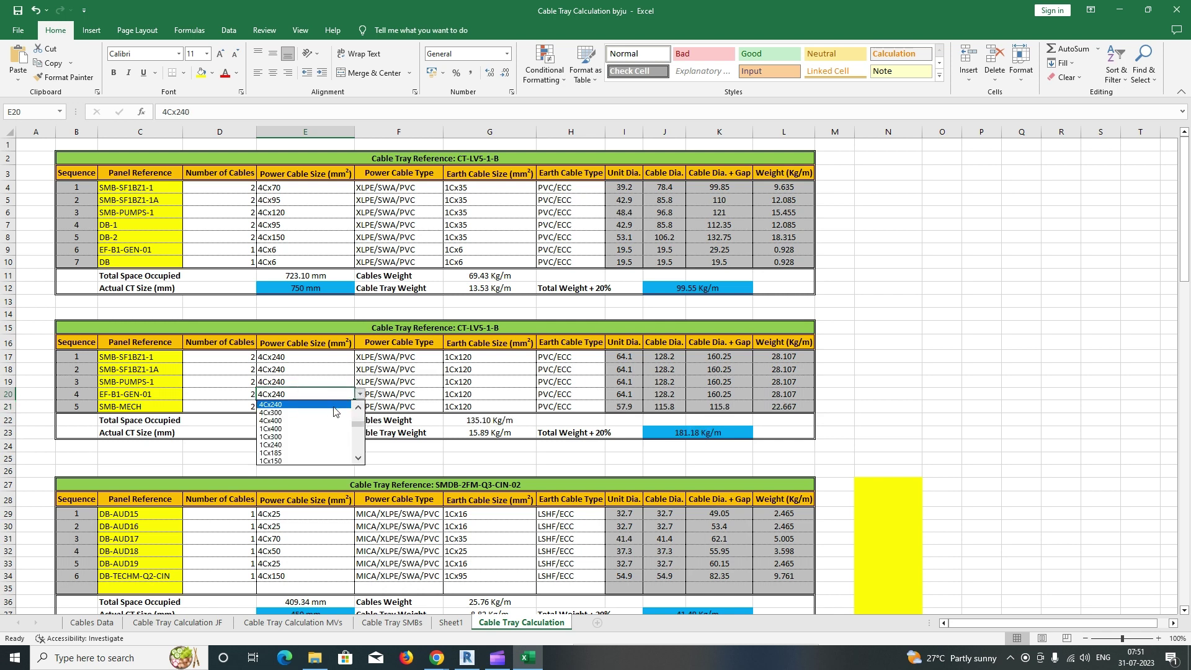
left_click(360, 407)
left_click(361, 408)
left_click(280, 413)
Step: Set the power cable size of panel SMB-PUMPS-1 in the second CT-LV5-1-B table to 4Cx150
left_click(290, 380)
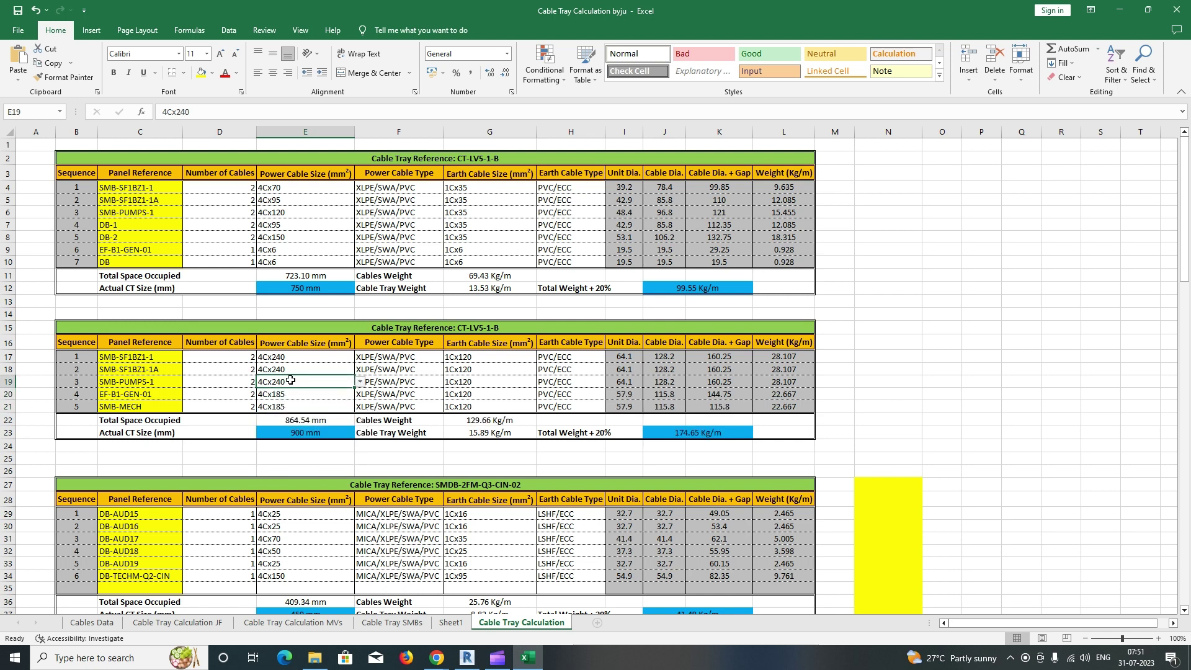
left_click(360, 382)
left_click(344, 392)
left_click(360, 382)
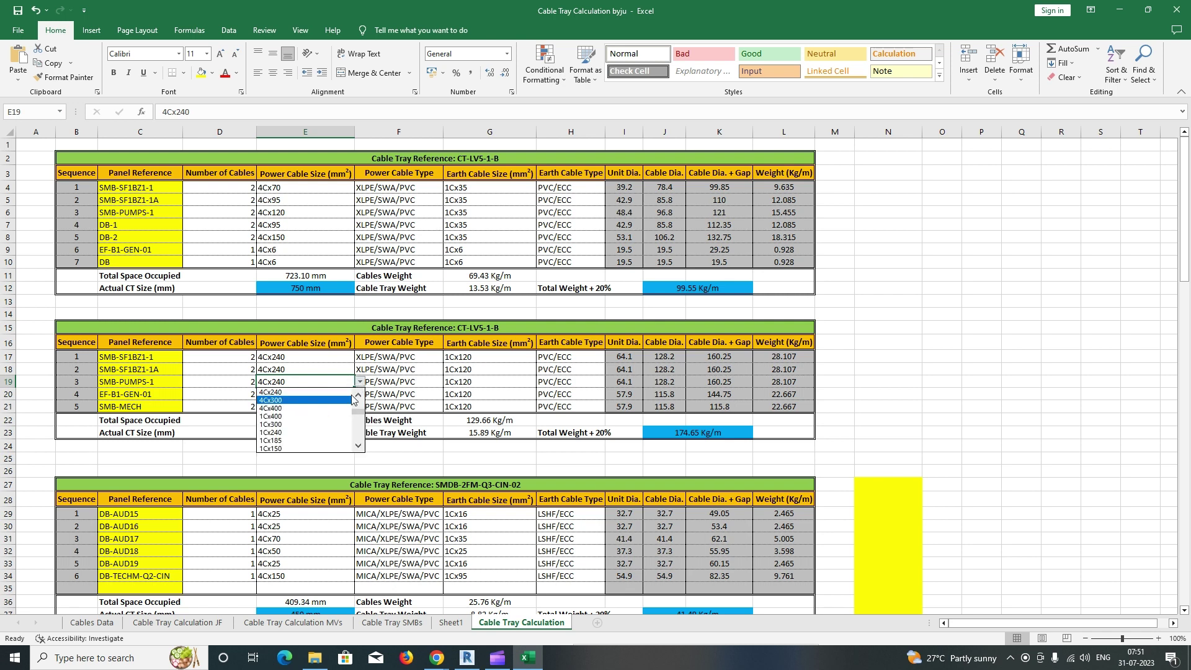
left_click(300, 393)
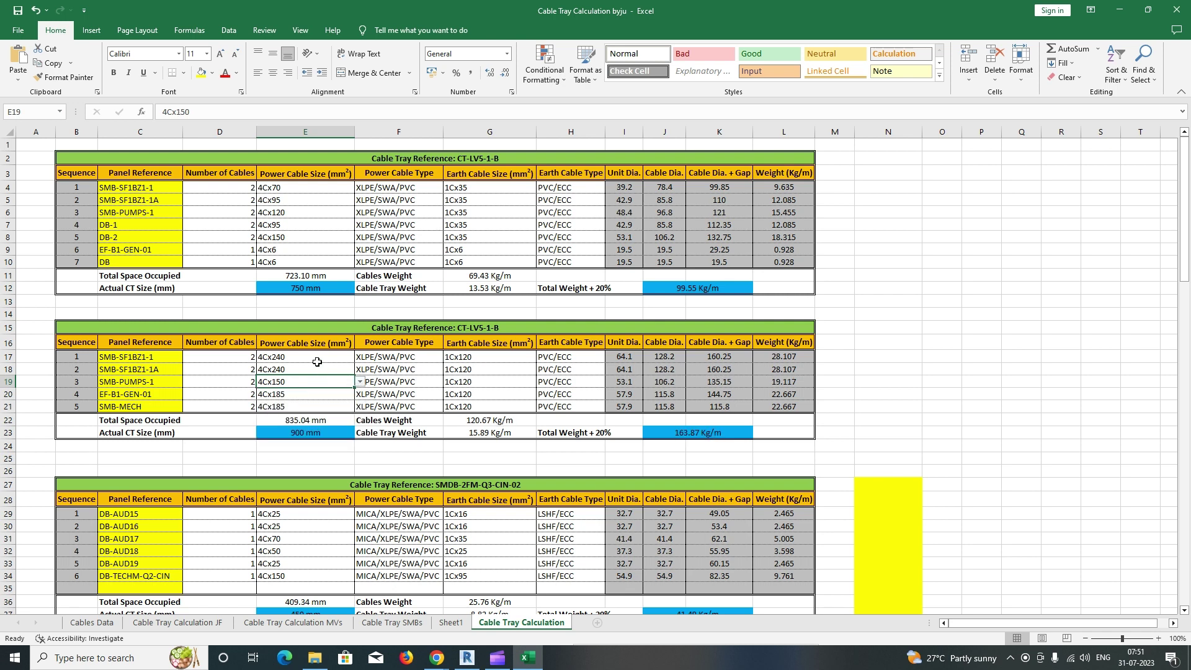
Step: Set the power cable size of panels SMB-SF1BZ1-1 and SMB-SF1BZ1-1A in the second CT-LV5-1-B table to 4Cx150
left_click(316, 362)
left_click(359, 357)
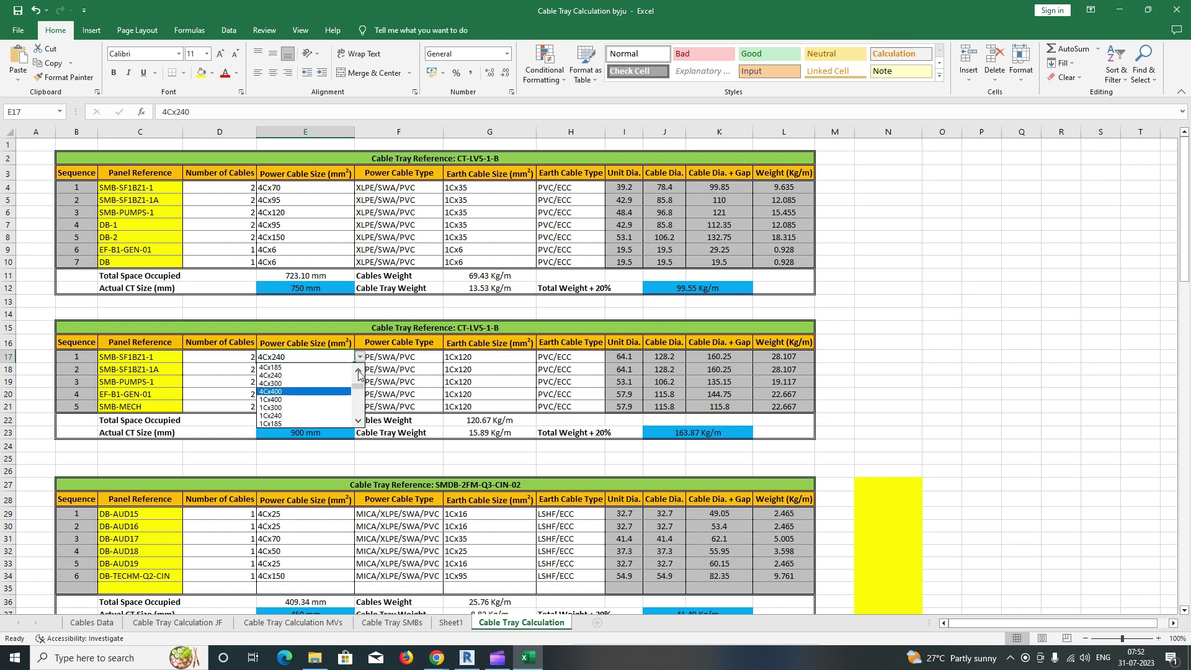
left_click(276, 367)
left_click(310, 370)
left_click(359, 369)
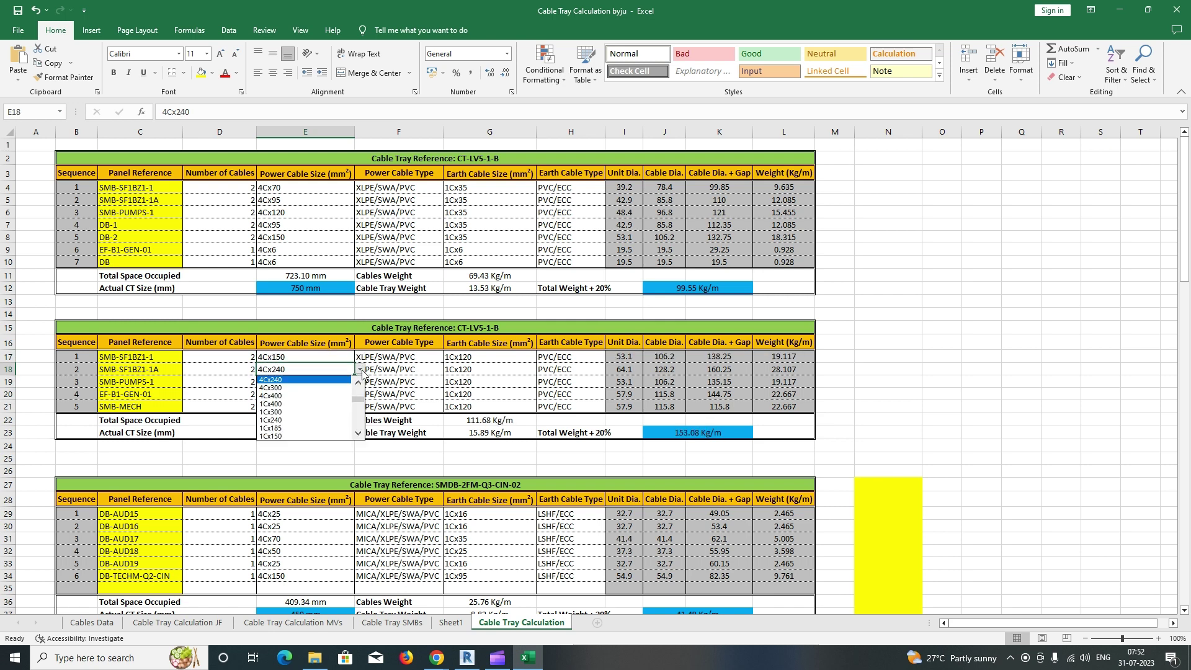
left_click(358, 385)
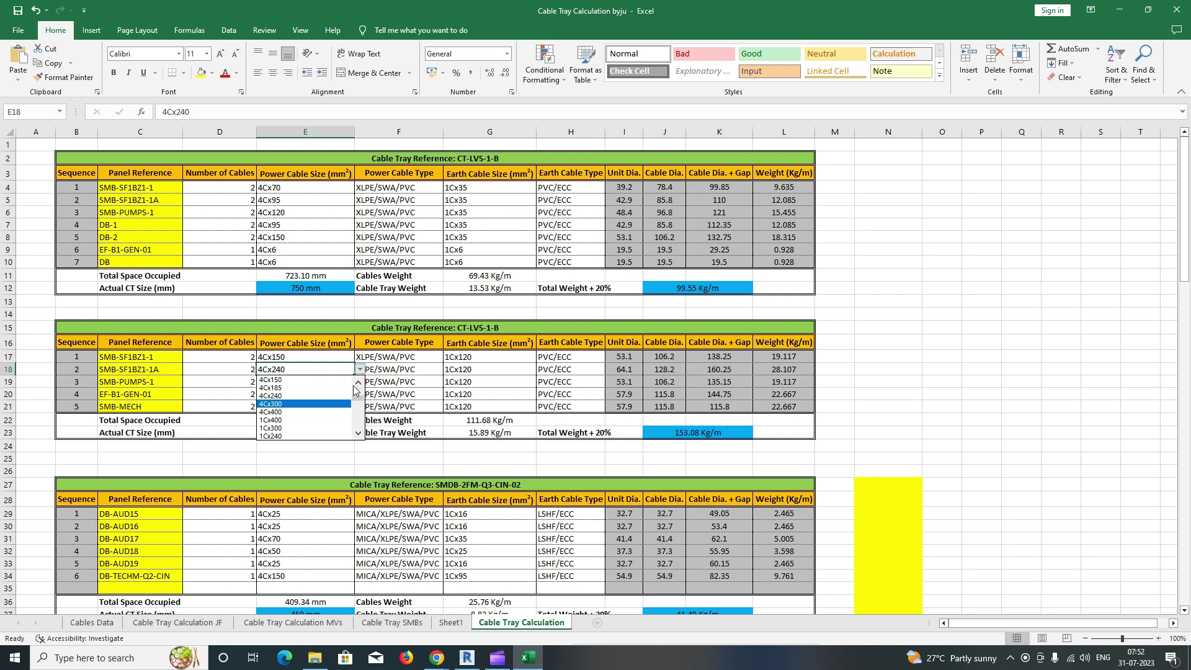
left_click(290, 379)
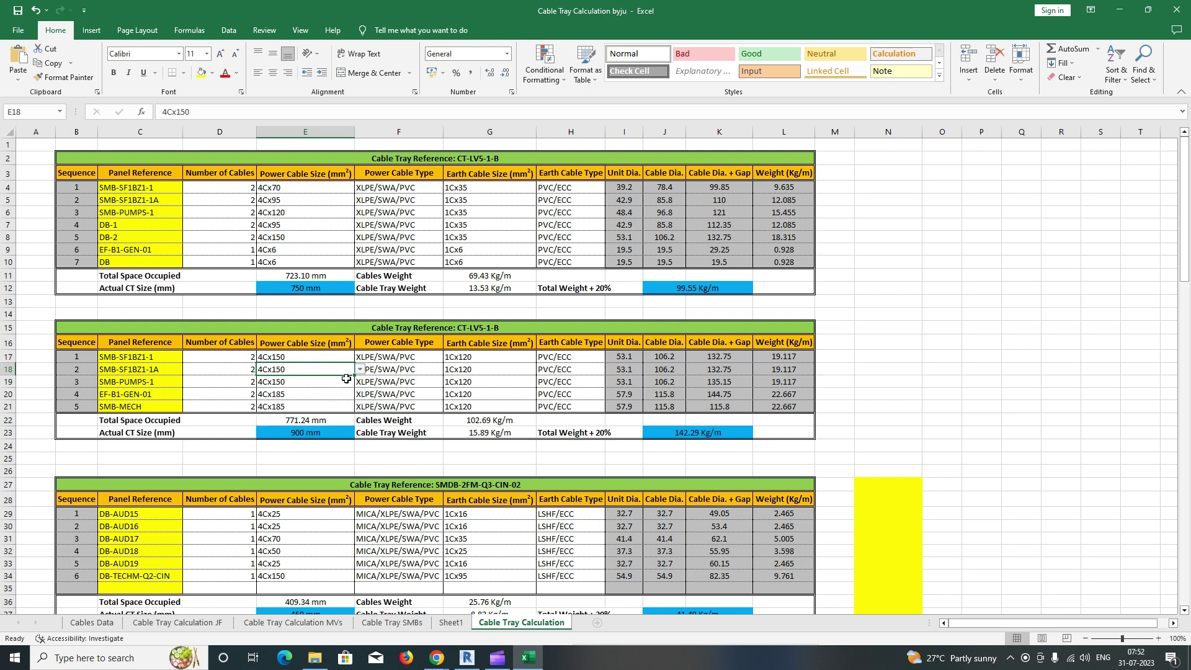
Step: Set the power cable size of panels EF-B1-GEN-01 and SMB-MECH in the second CT-LV5-1-B table to 4Cx150
left_click(313, 393)
left_click(360, 394)
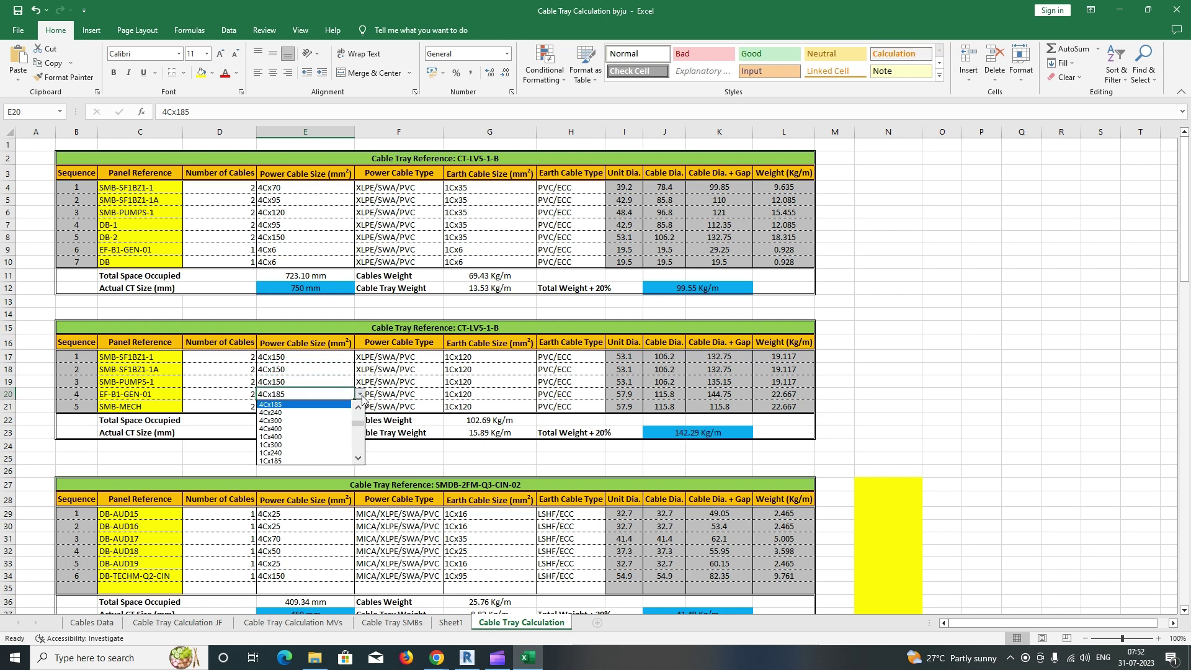
left_click(292, 413)
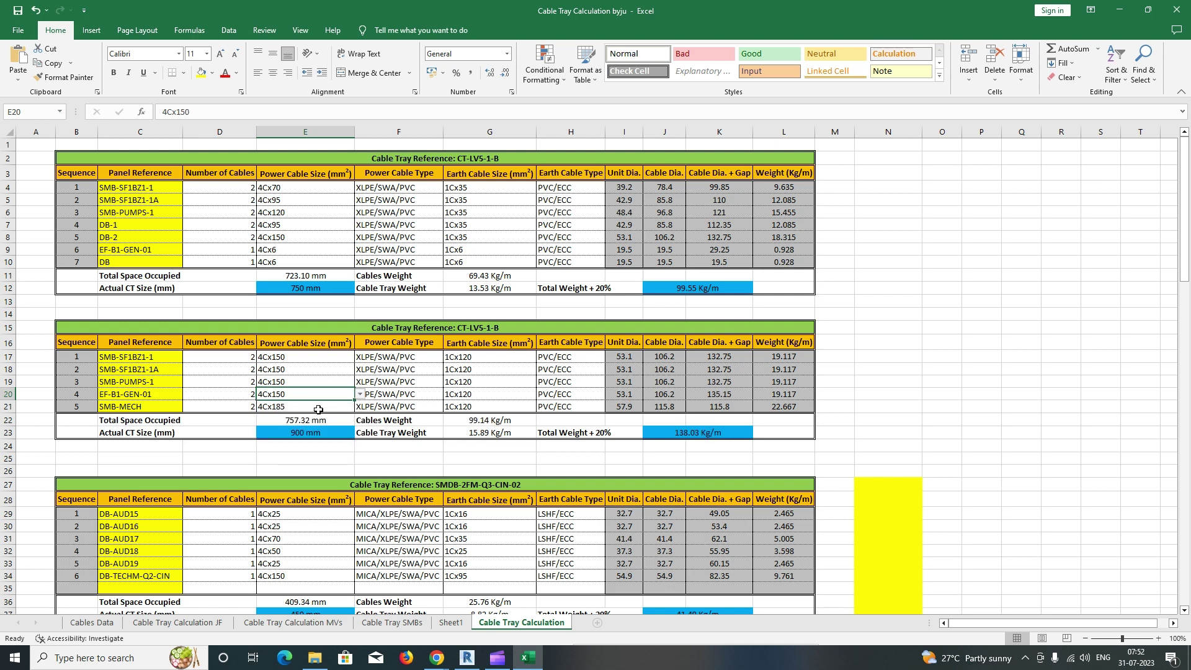
left_click(317, 408)
left_click(359, 407)
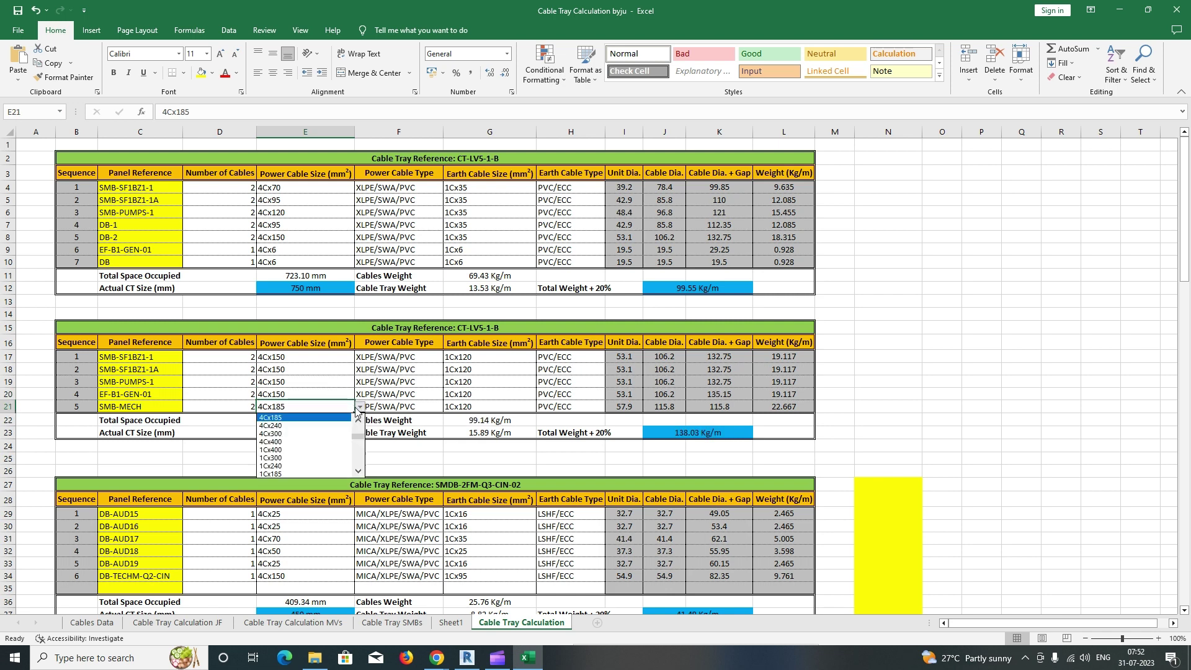
left_click(284, 426)
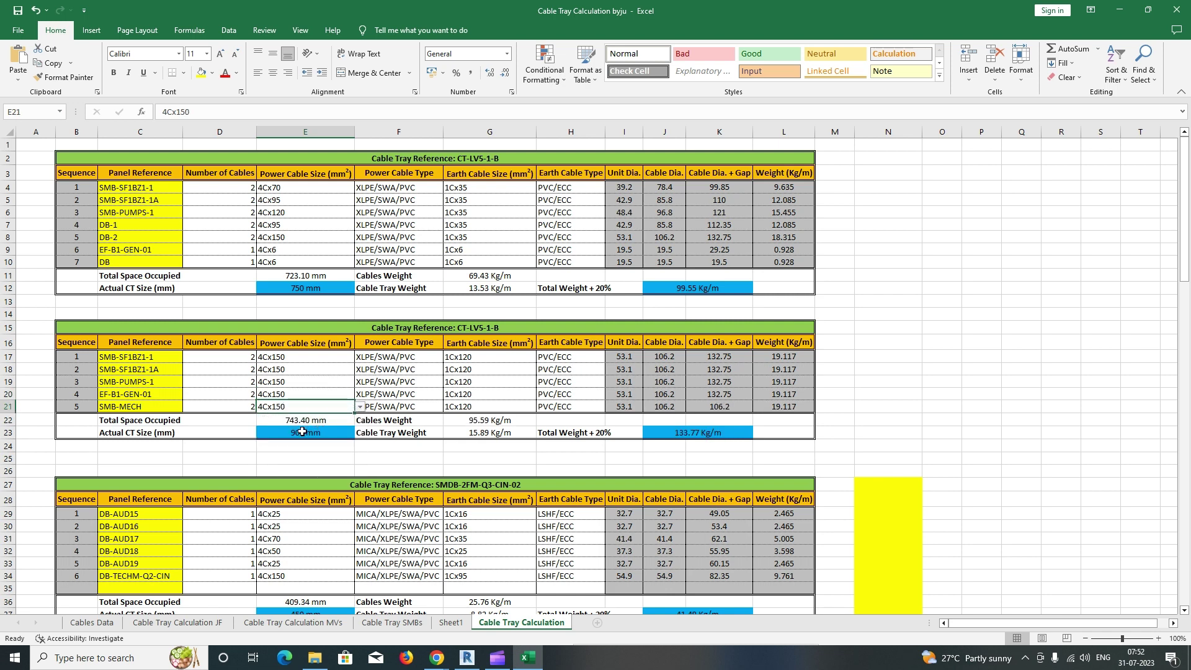
Step: Set the actual cable tray size of the second CT-LV5-1-B table to 750 mm
left_click(310, 432)
double_click(290, 432)
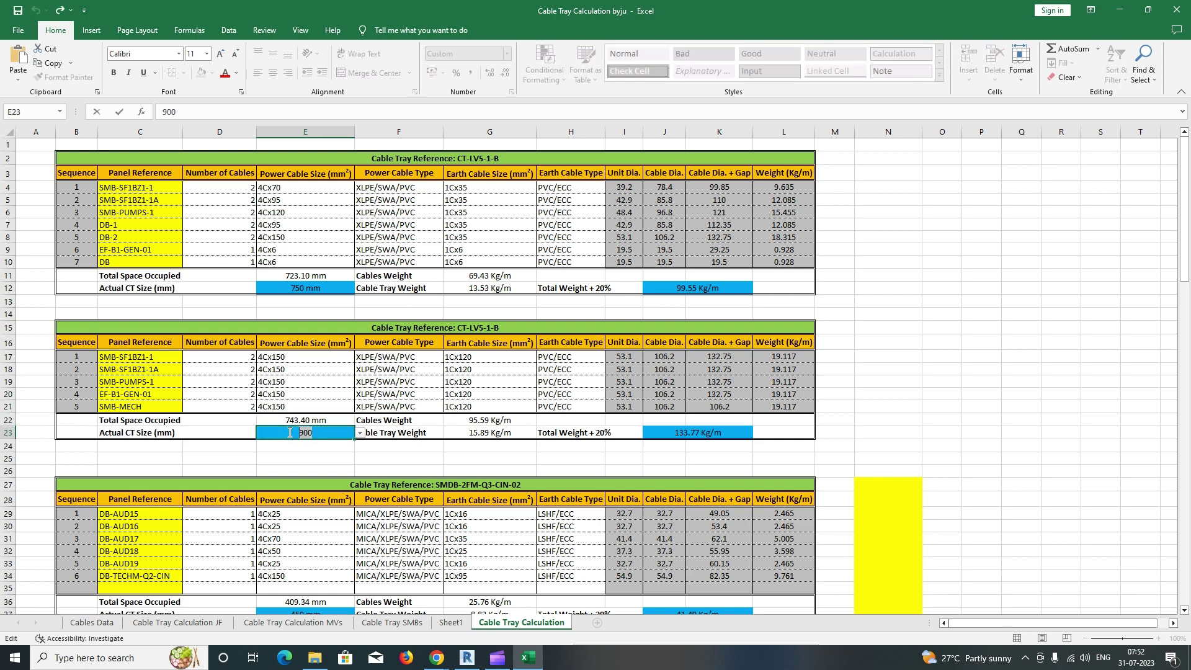
left_click(217, 451)
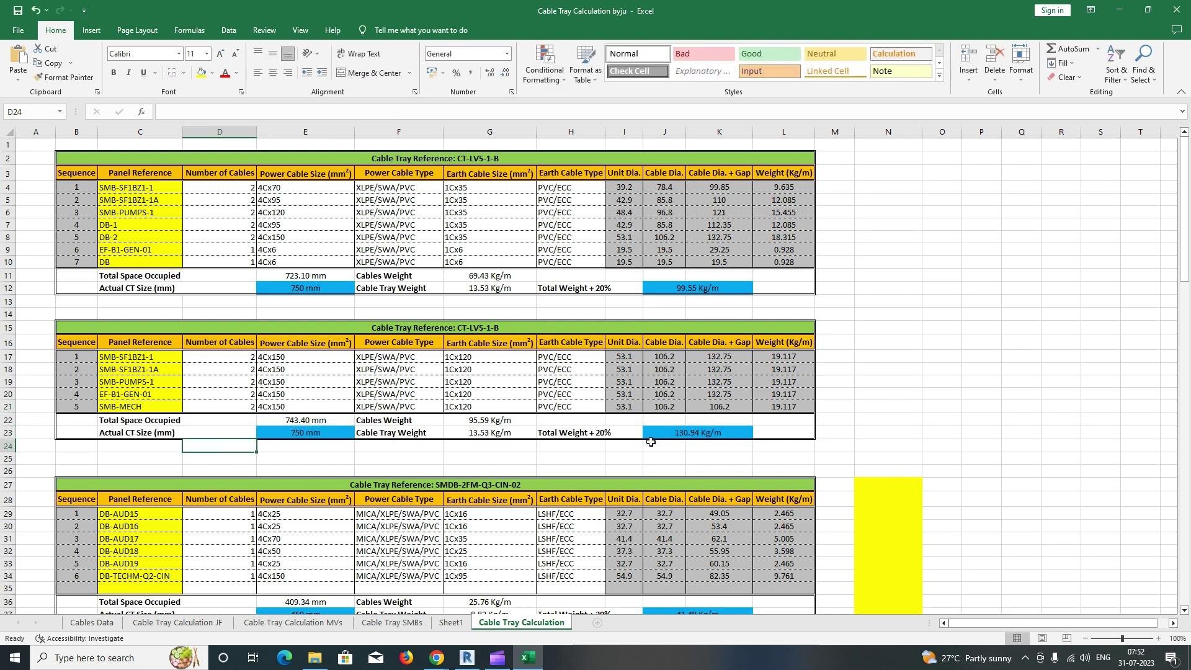
Step: Review the cable diameter, cable diameter with gap and weight values in the second CT-LV5-1-B table
left_click_drag(668, 355, 670, 404)
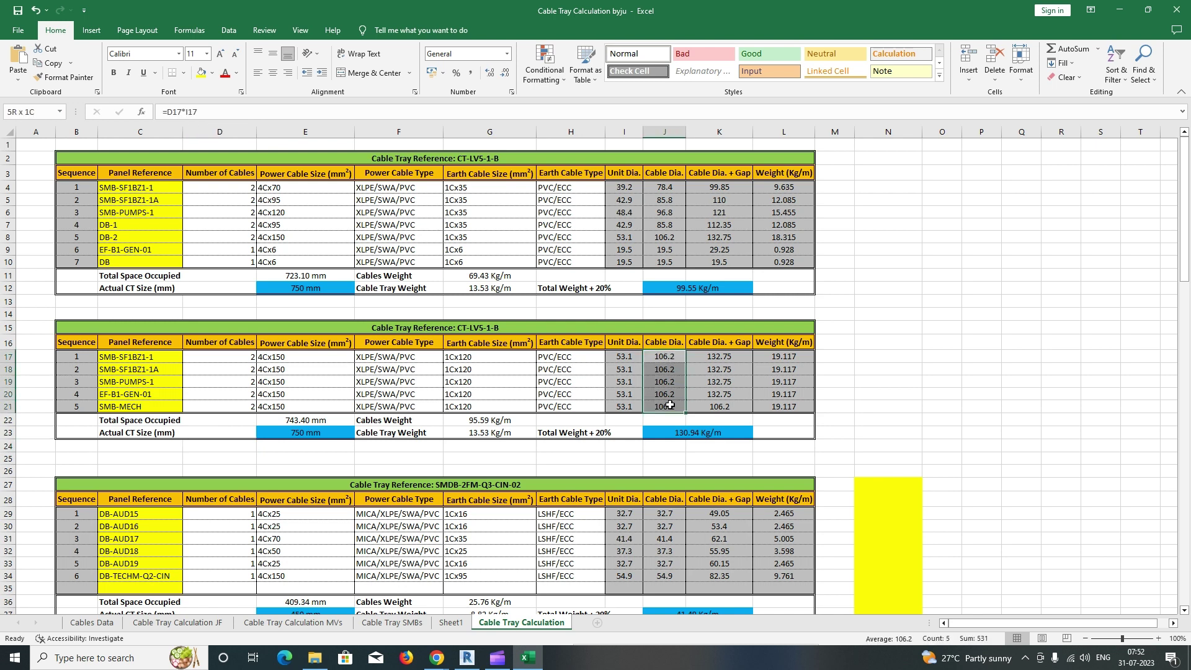
left_click_drag(715, 357, 719, 419)
left_click_drag(775, 357, 782, 420)
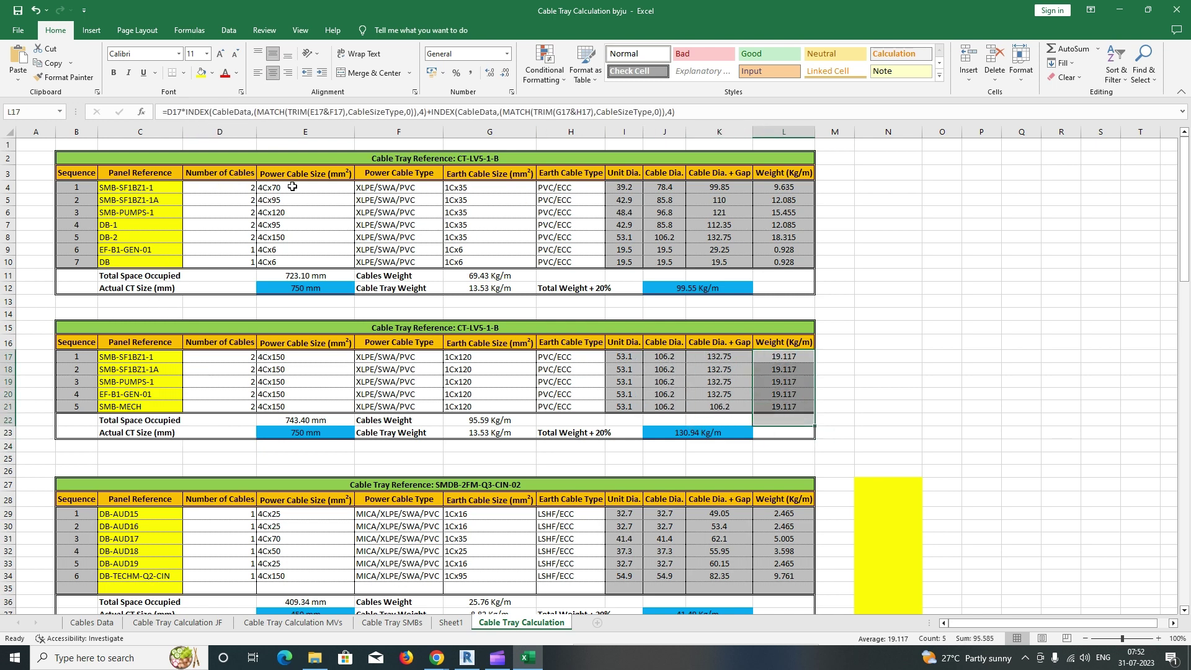
Step: Switch to Revit and look over the whole 1 - Power floor plan
left_click(1120, 11)
scroll(502, 404, "down", 5)
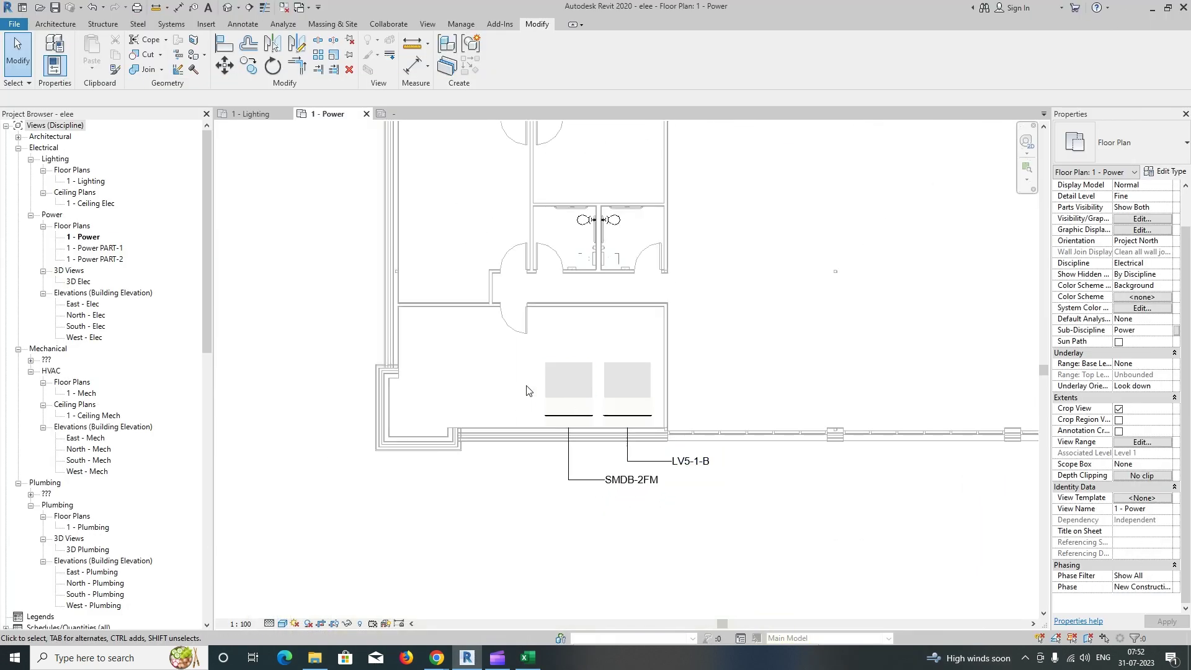
middle_click_drag(502, 400, 485, 529)
middle_click_drag(524, 283, 499, 427)
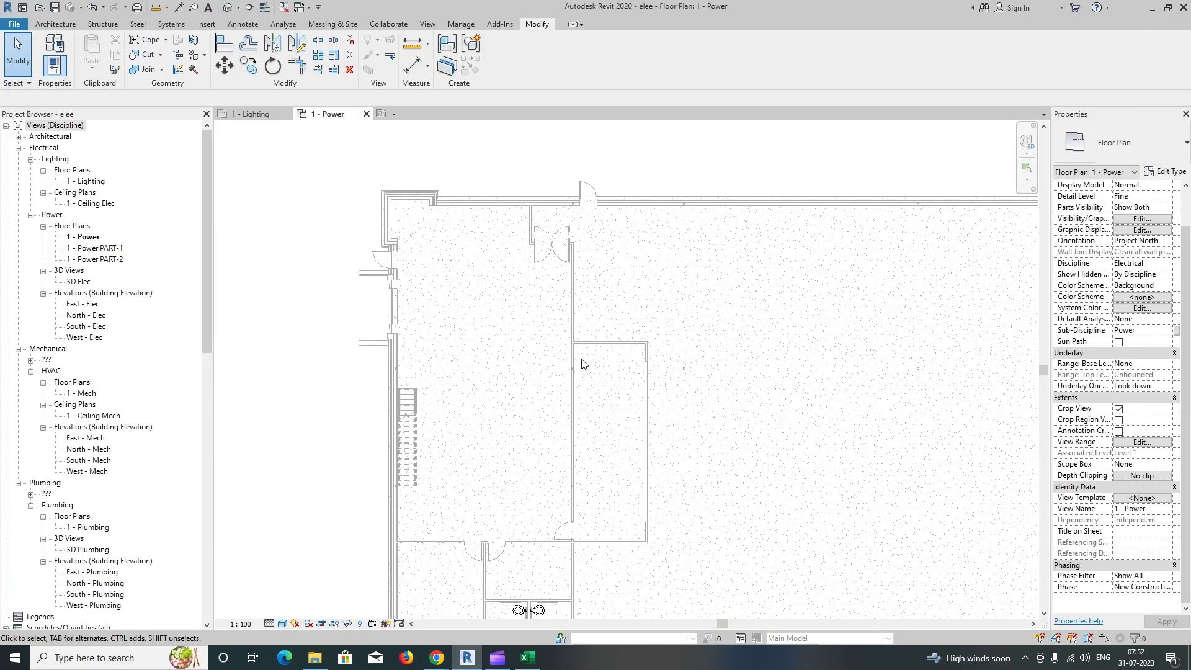
scroll(459, 314, "down", 2)
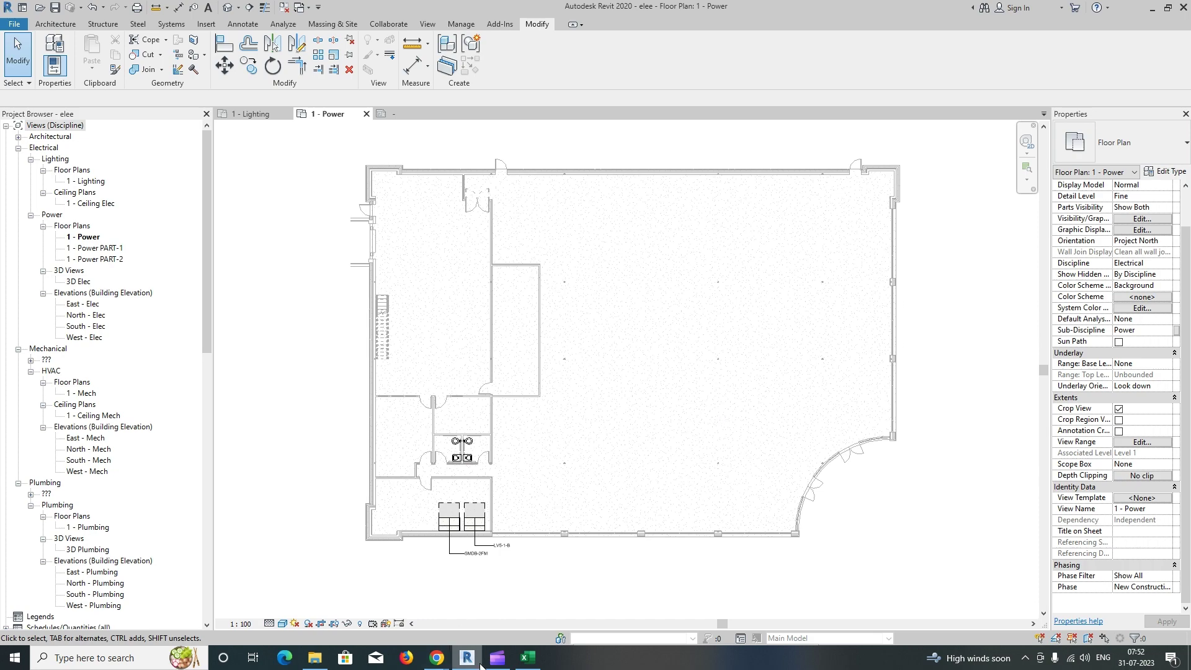
scroll(555, 462, "up", 1)
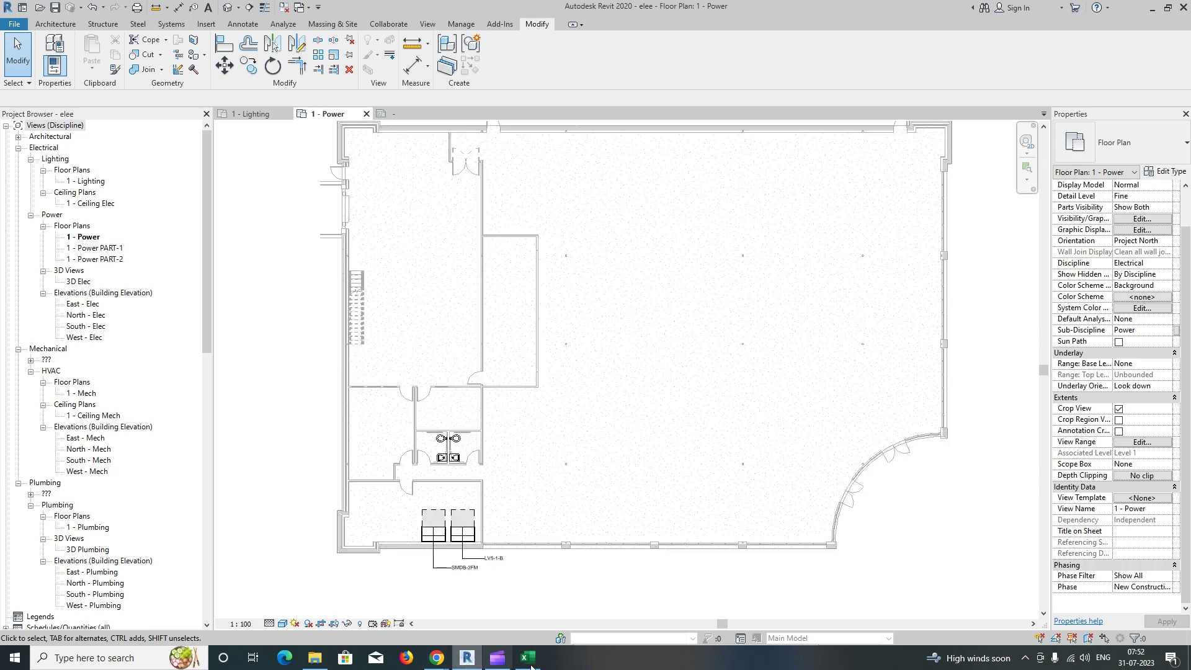
Step: Copy the panel reference SMB-SF1BZ1-1 from the first table in Excel and return to Revit
left_click(528, 658)
double_click(103, 187)
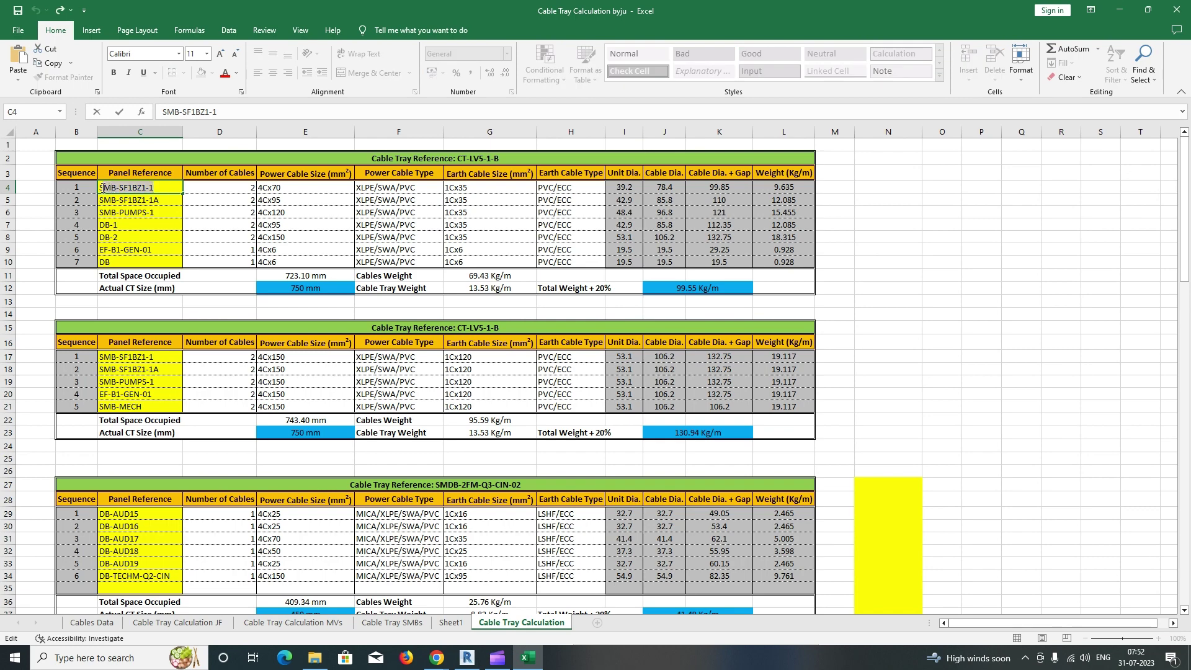
left_click(1130, 16)
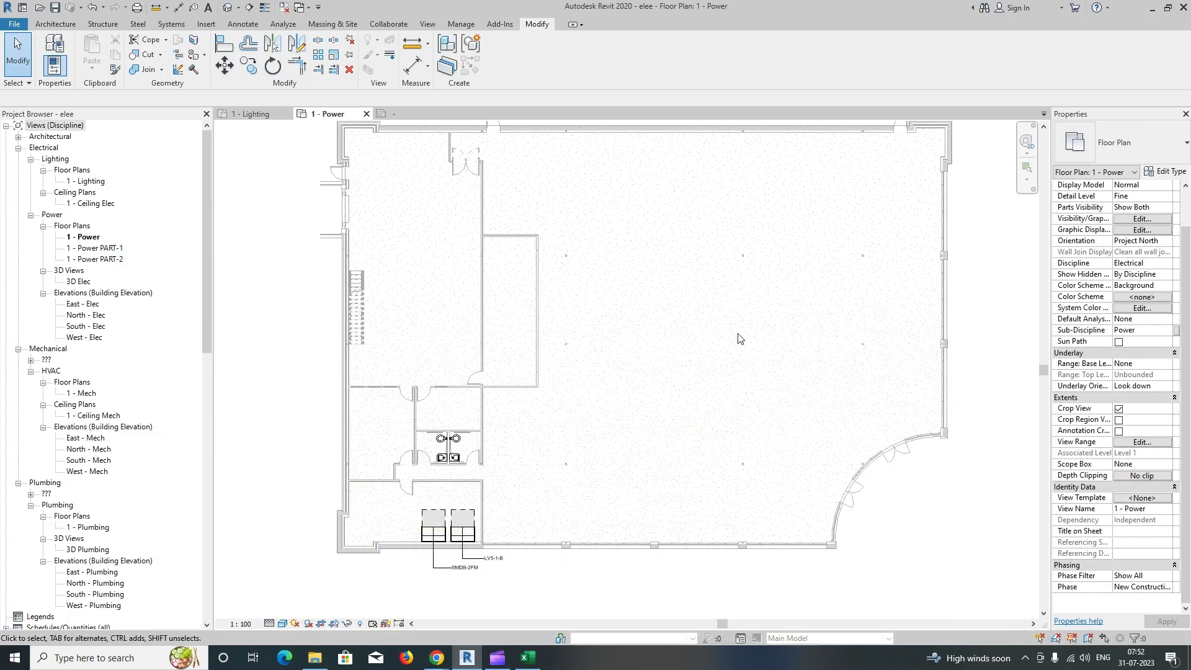
Step: Place another switchgear like LV5-1-B against the outer face of the small central room's east wall
left_click(469, 548)
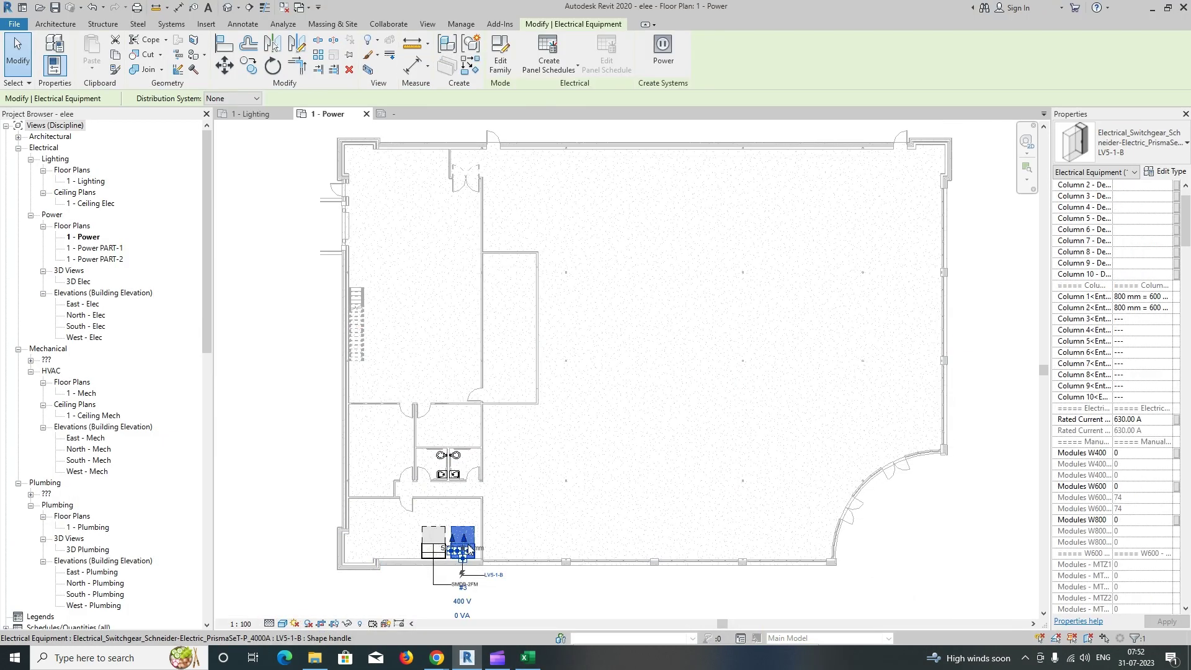
key("c")
key("s")
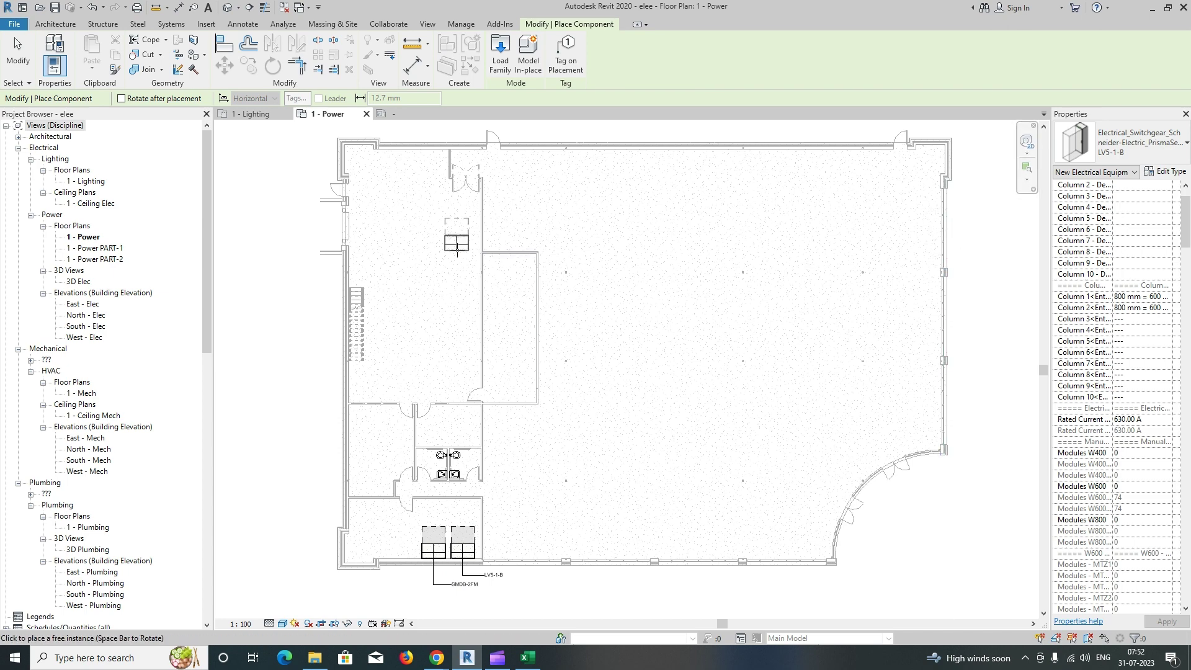
scroll(548, 264, "up", 2)
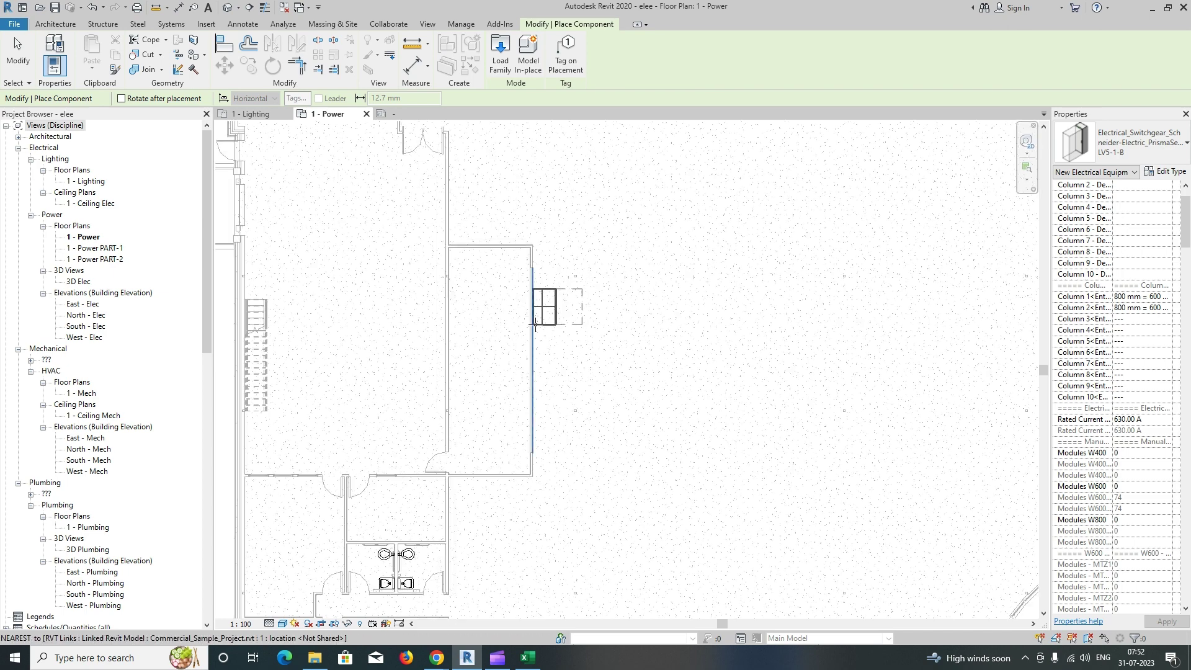
left_click(535, 323)
key("Escape")
Step: Set column 1 of the newly placed switchgear to 400 mm
left_click(546, 304)
left_click(1165, 298)
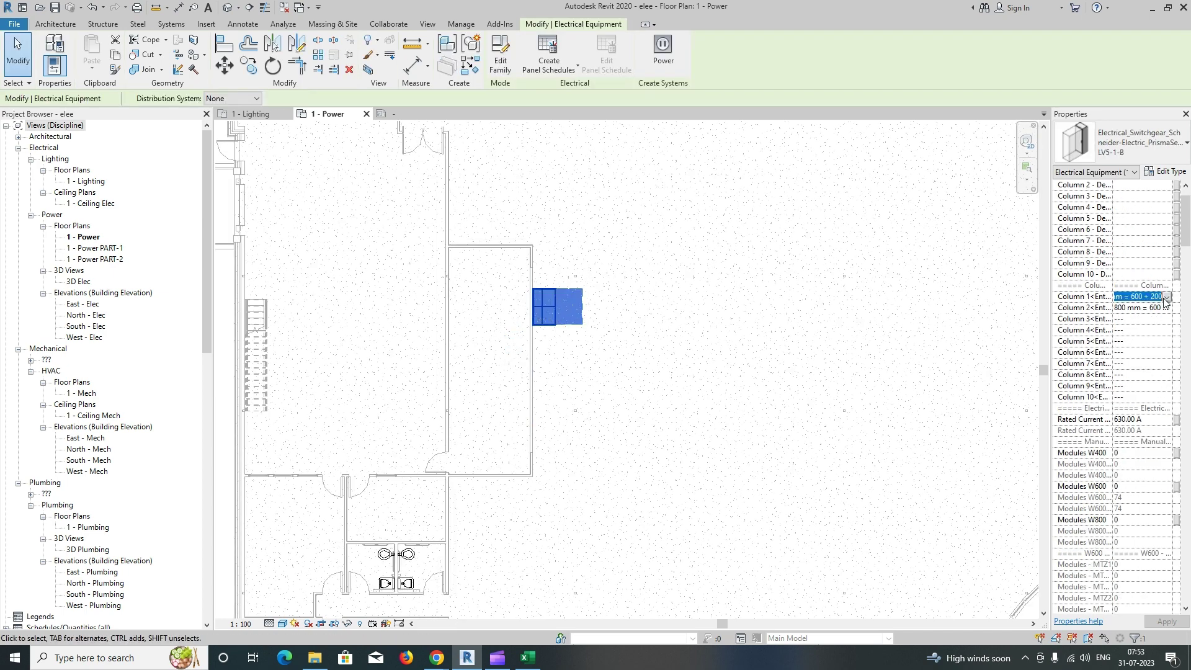
left_click(1165, 299)
left_click(1107, 317)
left_click(675, 322)
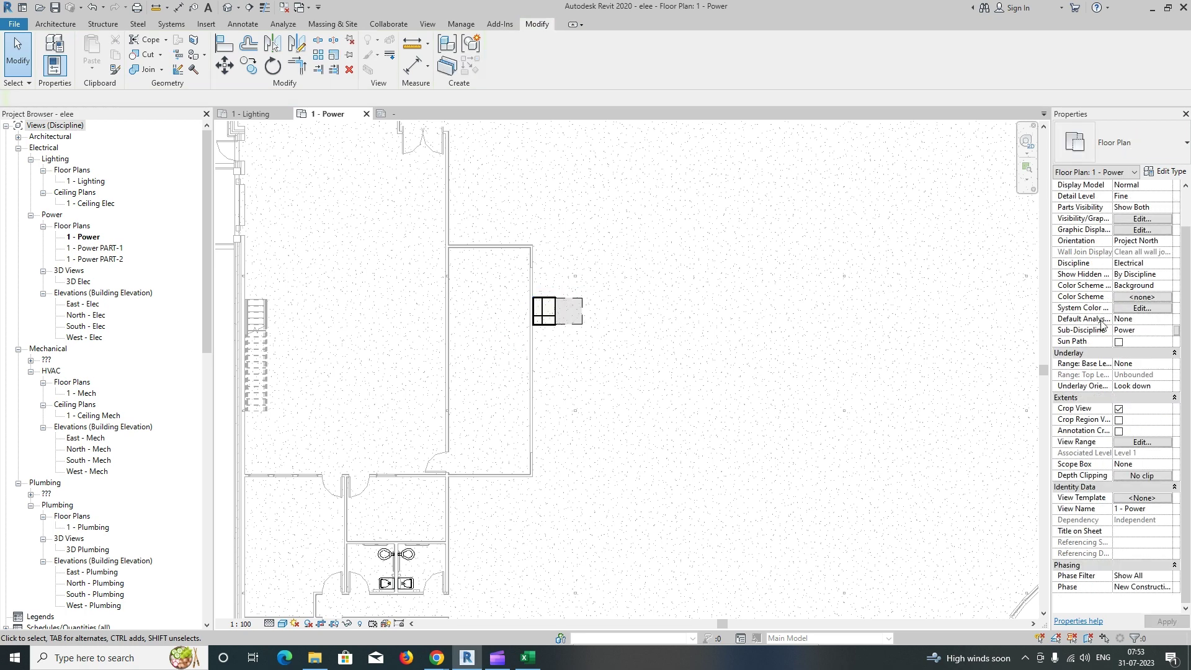
Step: Set column 2 of the new switchgear to the empty option (---)
left_click(547, 321)
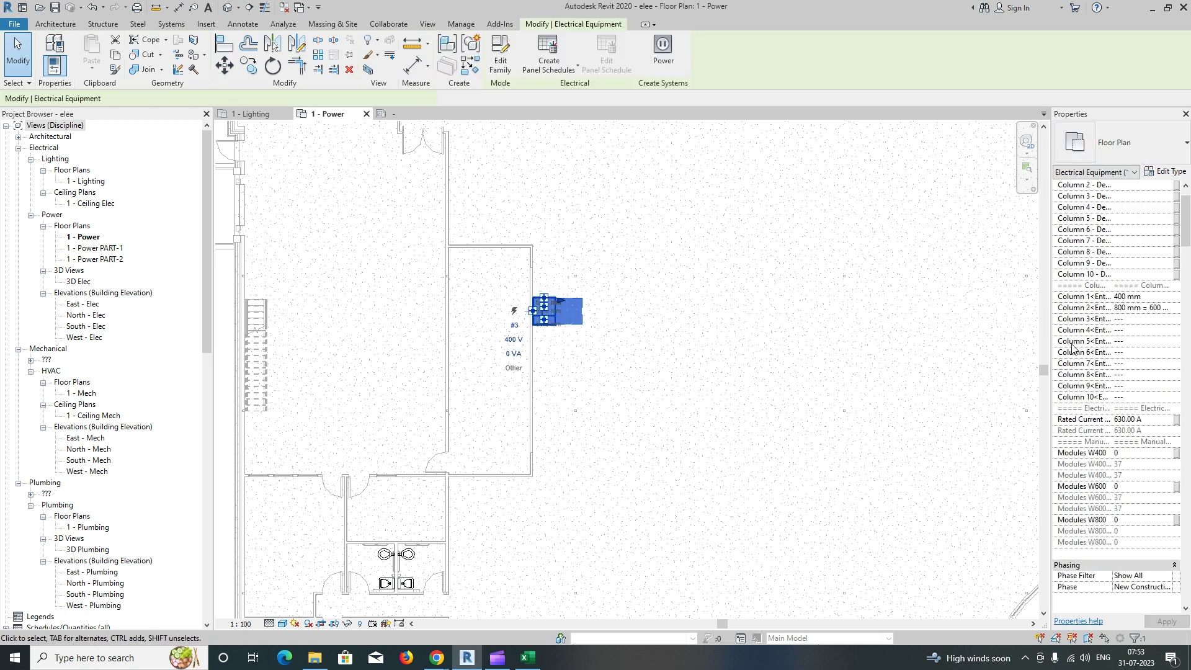
left_click(1164, 309)
left_click(1166, 309)
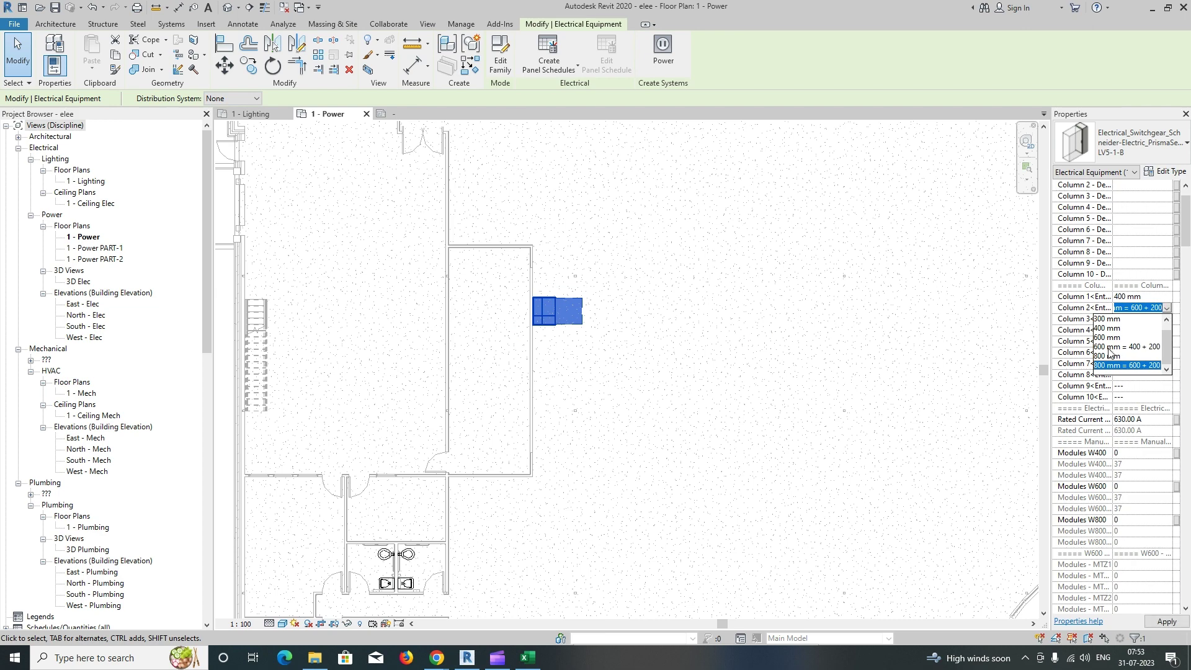
scroll(1107, 341, "up", 1)
left_click(1100, 320)
left_click(593, 340)
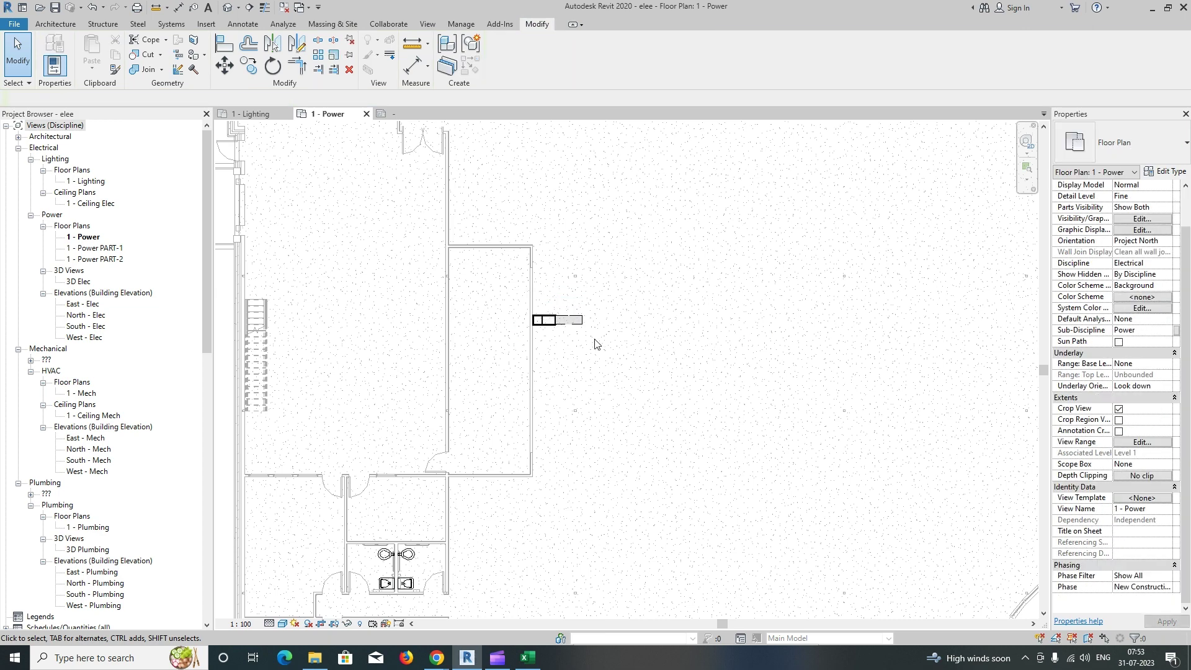
Step: Duplicate the newly placed switchgear's type as SMB-SF1BZ1-1 and set its type mark to SMB-SF1BZ1-1
scroll(560, 323, "up", 3)
left_click(560, 323)
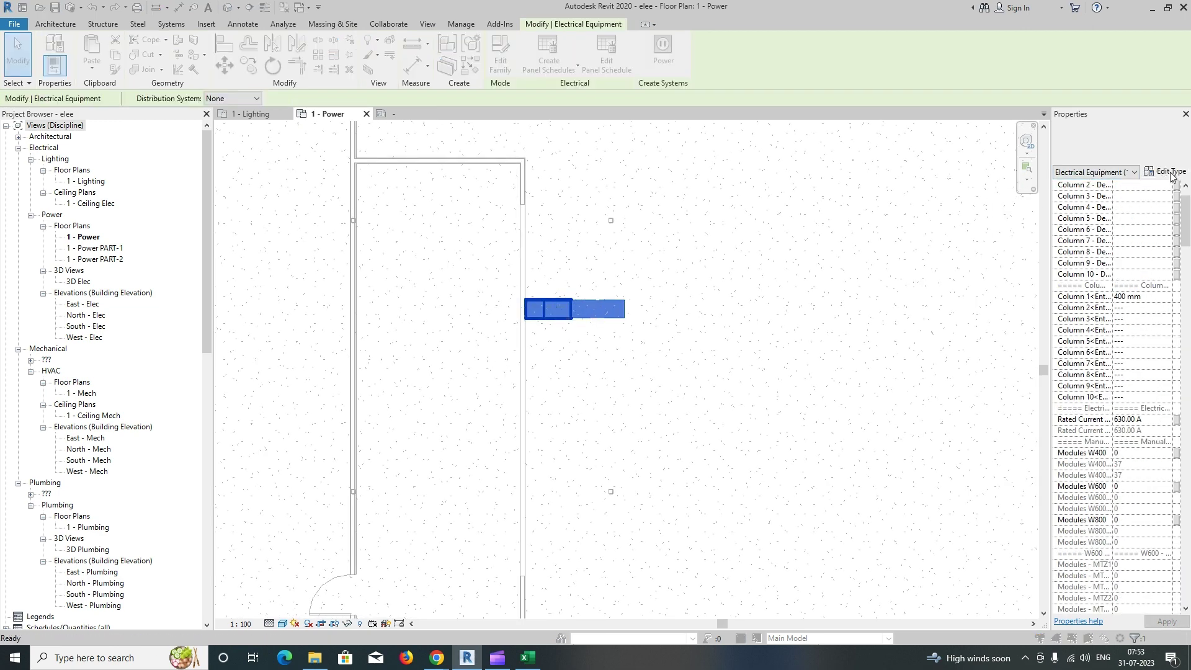
left_click(1164, 171)
left_click(475, 200)
type("SMB-SF1BZ1-1")
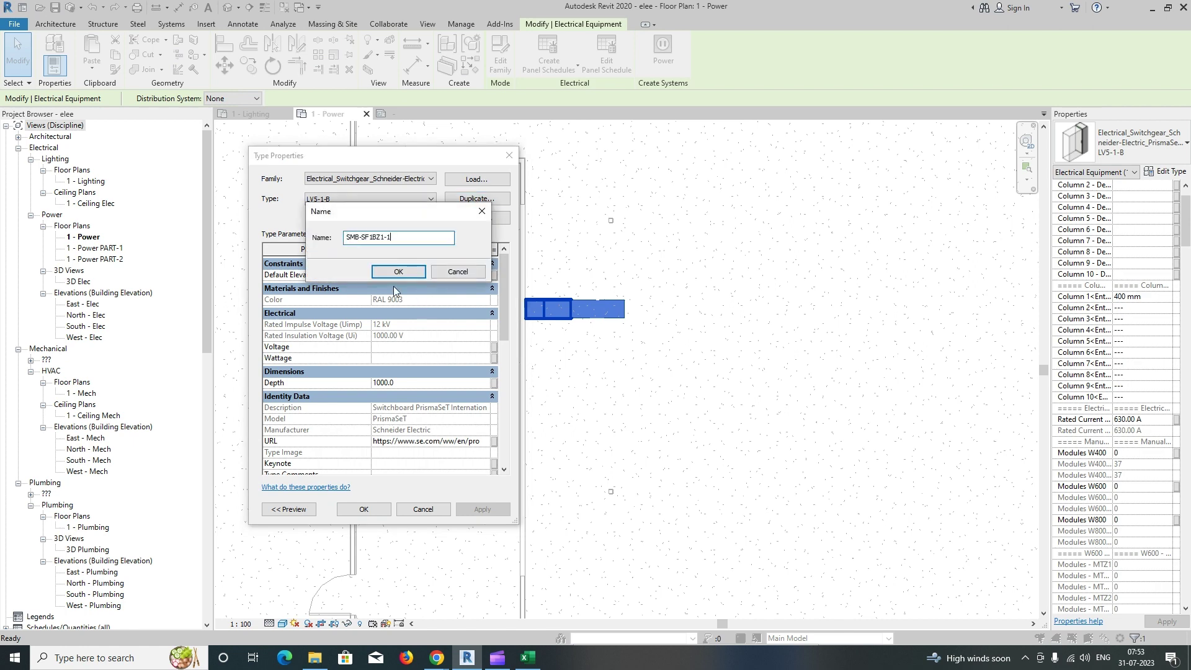
left_click(395, 272)
scroll(406, 397, "down", 3)
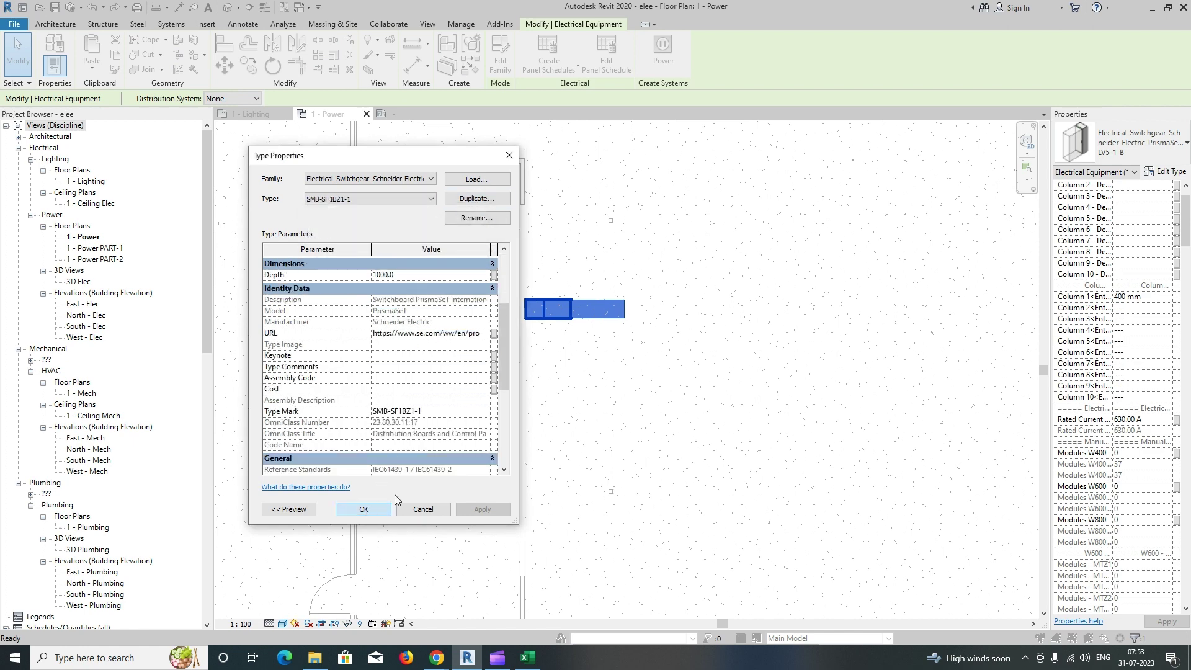
left_click(640, 369)
Step: Tag the SMB-SF1BZ1-1 switchgear by category and move the tag with its leader to the lower right of the equipment
key("t")
key("g")
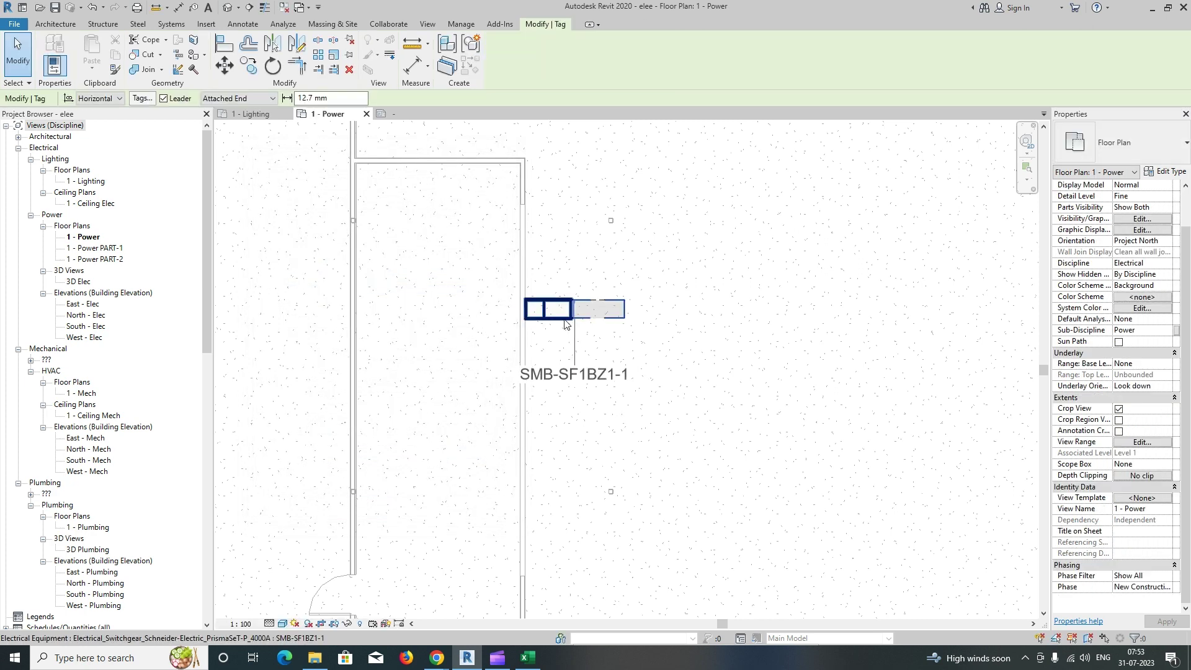
left_click(565, 324)
left_click_drag(574, 382, 701, 389)
left_click_drag(634, 345, 575, 380)
key("Escape")
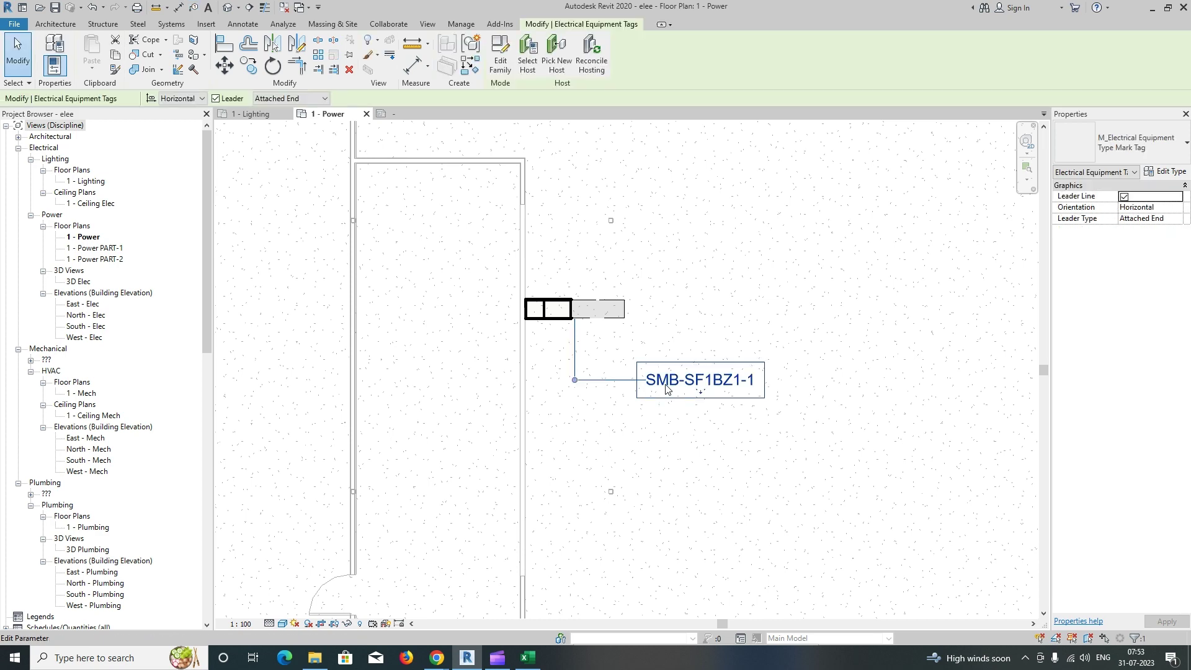
key("Escape")
Step: Turn off the SMB-SF1BZ1-1 tag's leader line and move the tag directly below the switchgear
left_click(663, 387)
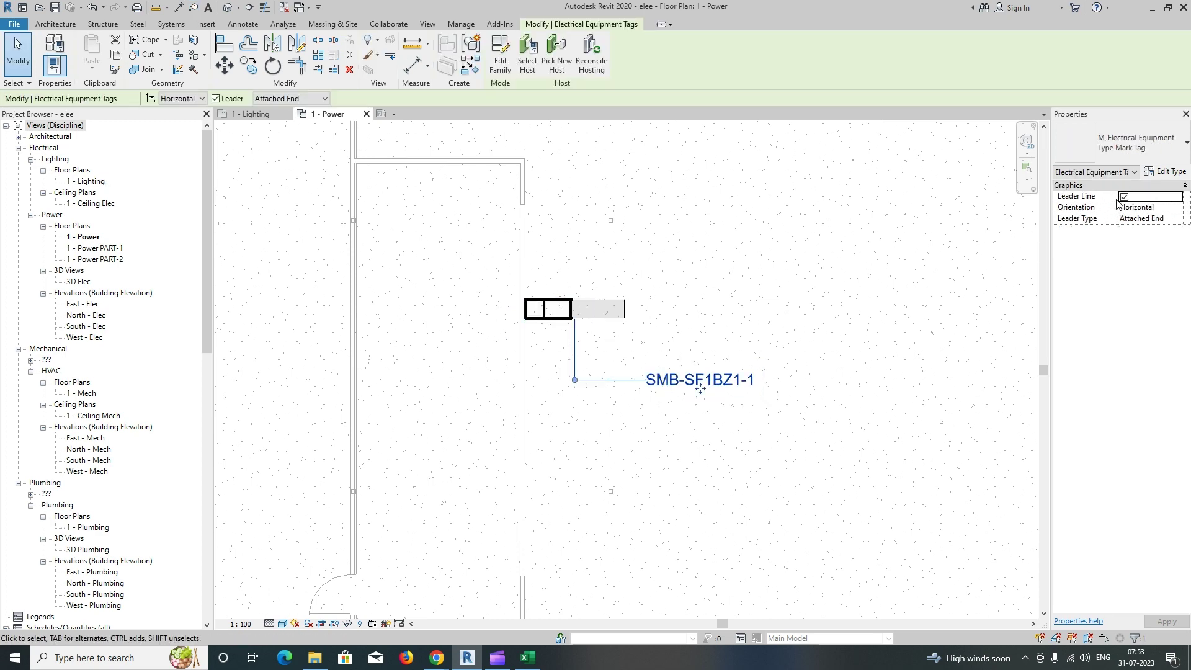
left_click(1124, 198)
left_click_drag(705, 395, 590, 345)
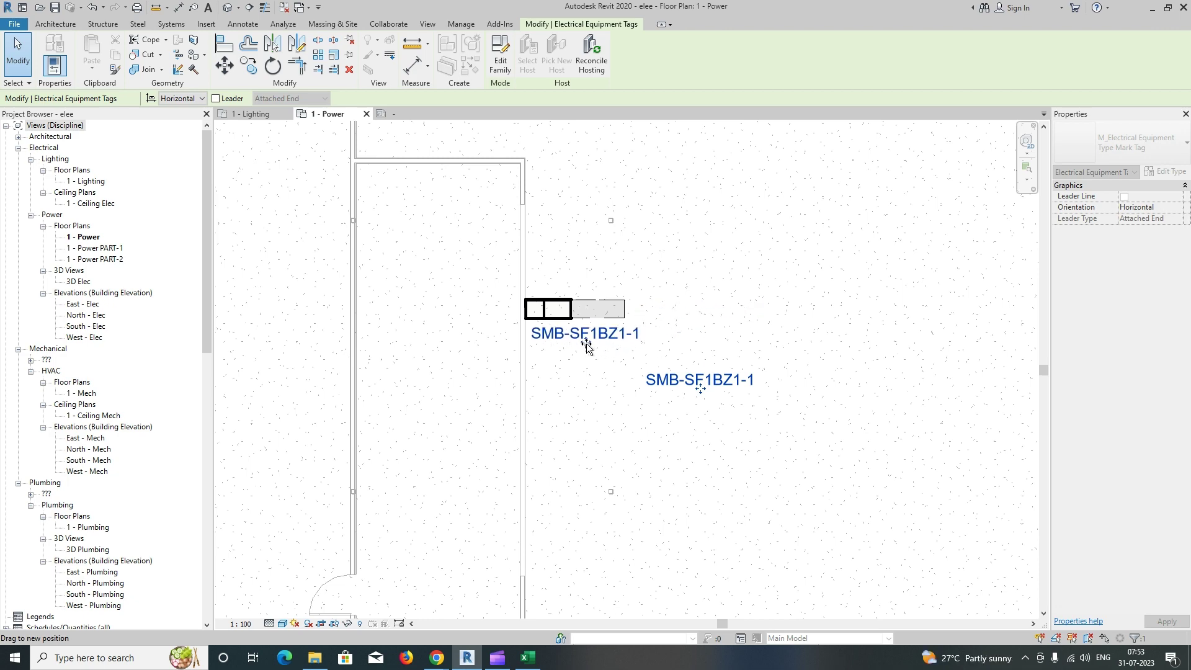
key("Escape")
Step: Copy the SMB-SF1BZ1-1 switchgear about 900 mm upward along the room's east wall
left_click(560, 305)
key("c")
key("o")
left_click(524, 318)
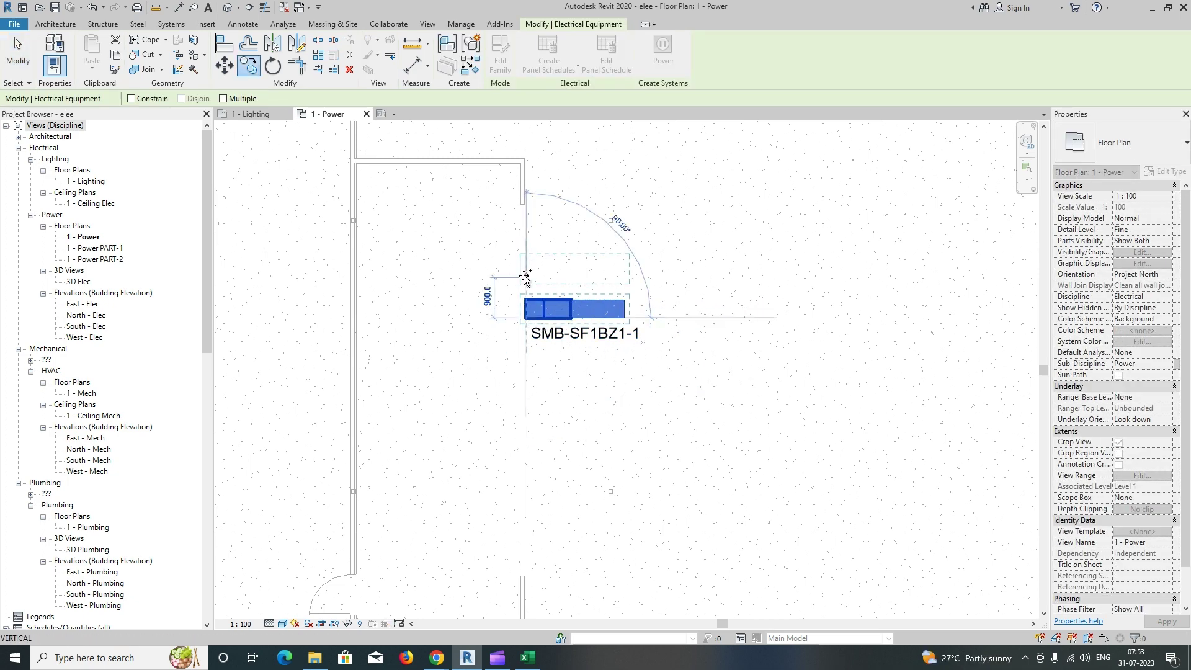
left_click(524, 276)
left_click(527, 659)
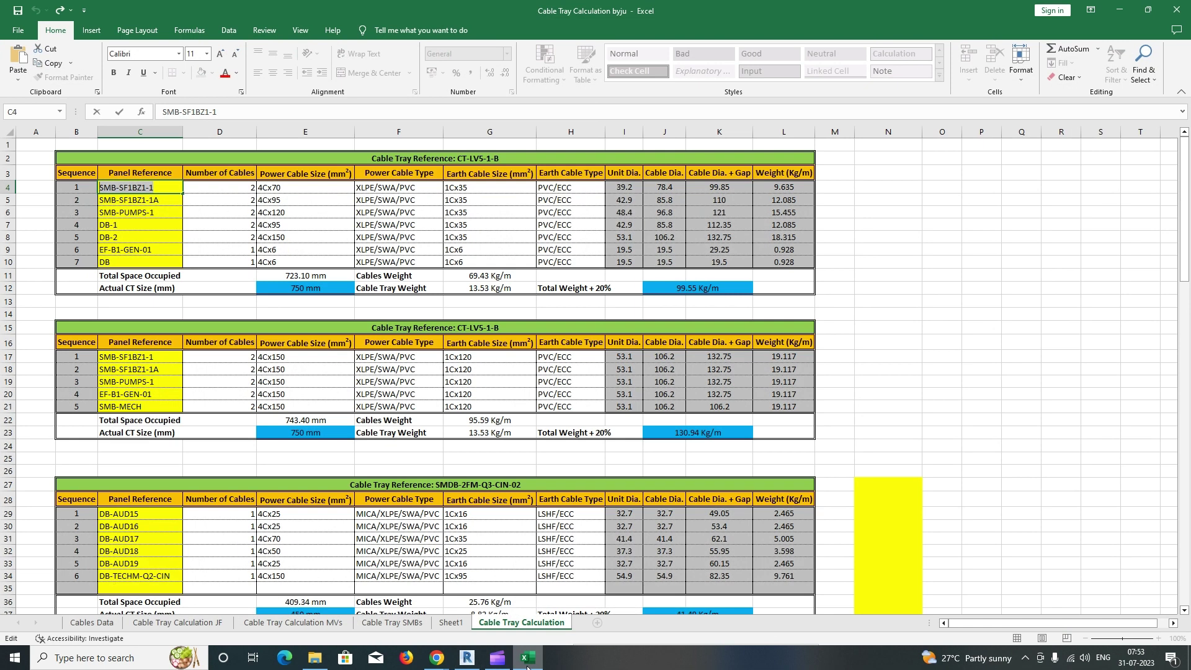
left_click(527, 661)
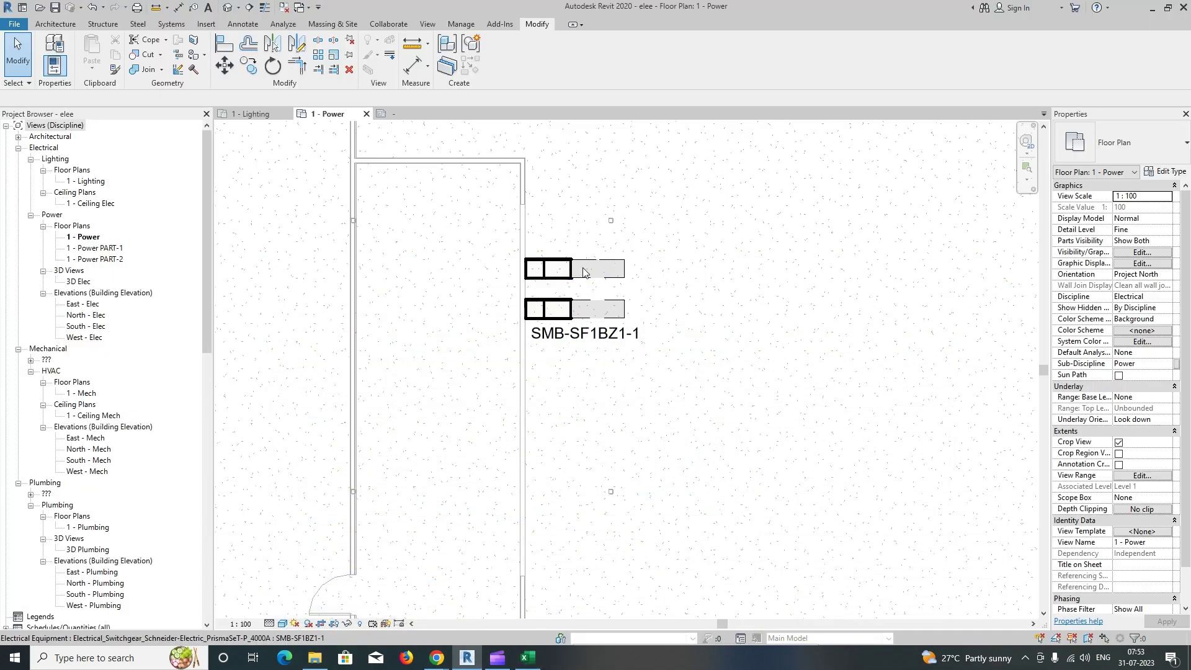
left_click(528, 659)
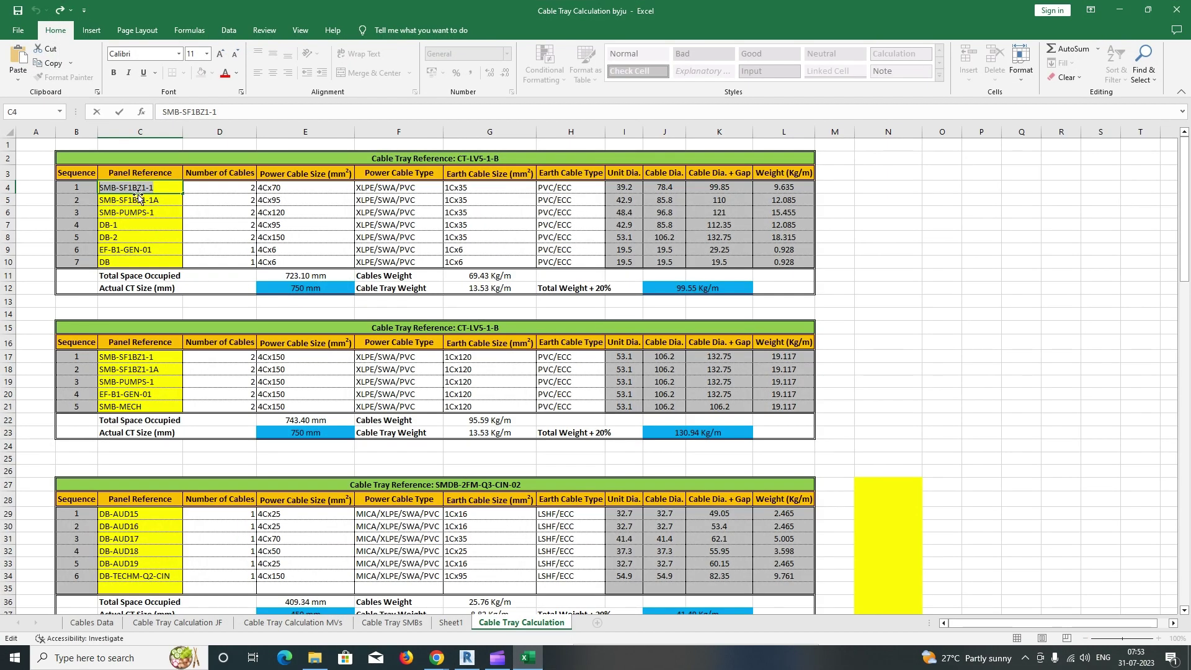
left_click(1120, 9)
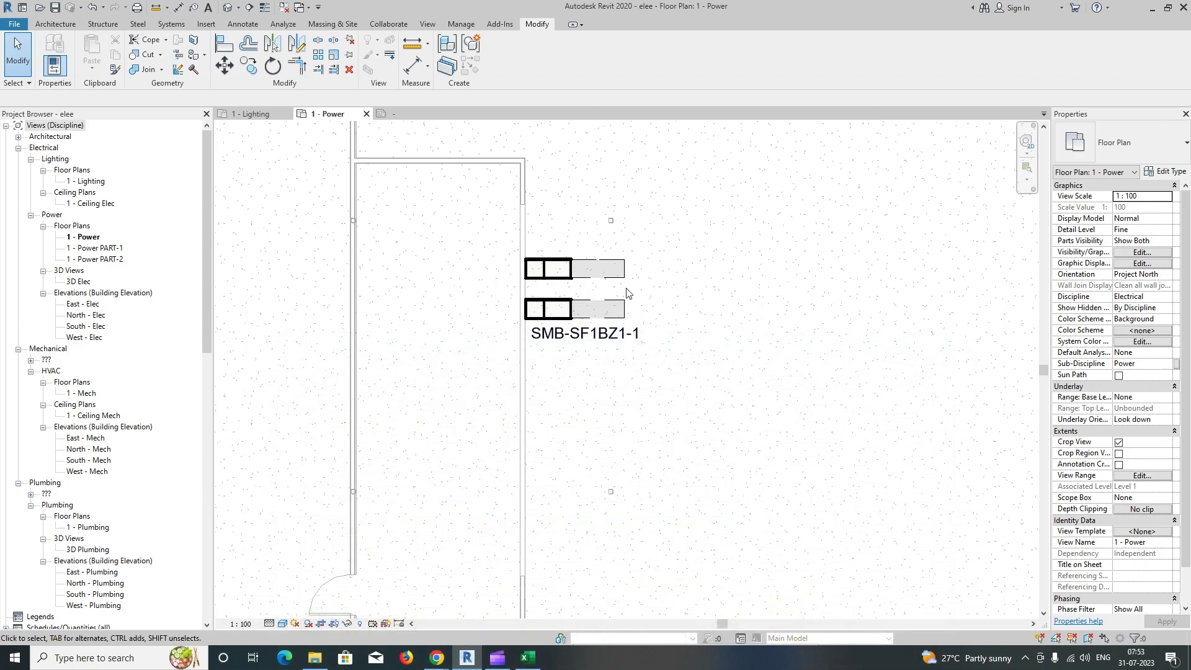
Step: Copy the panel reference SMB-SF1BZ1-1A from the first table in Excel and return to Revit
left_click(527, 658)
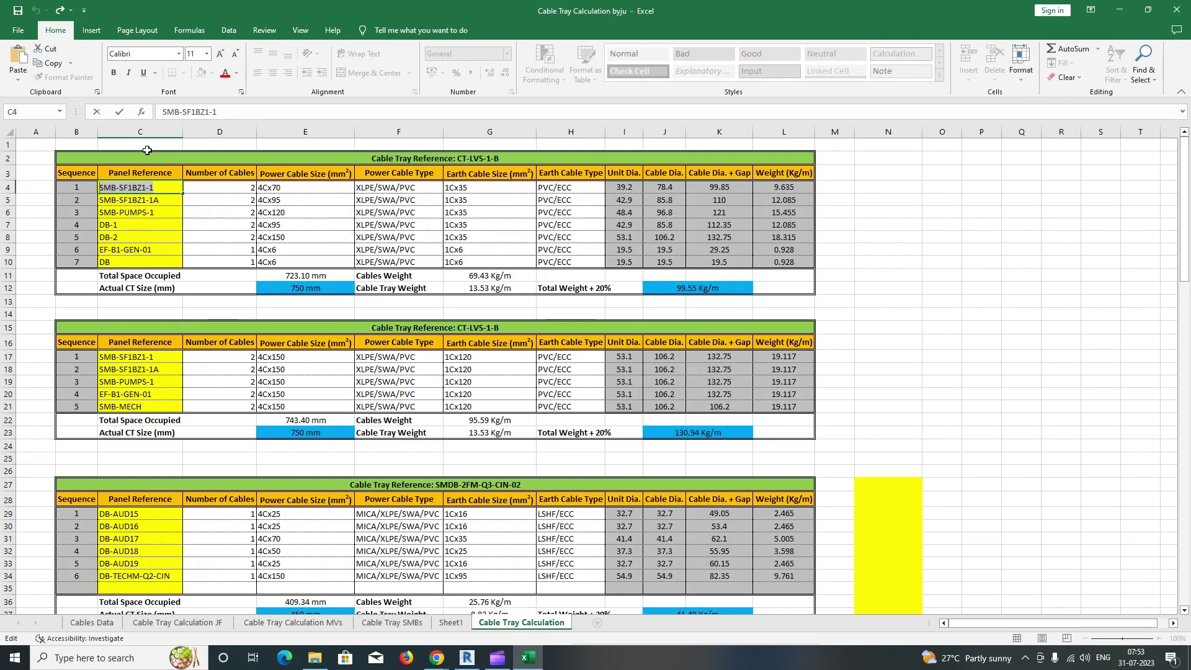
left_click(168, 200)
double_click(168, 201)
left_click_drag(166, 200, 99, 200)
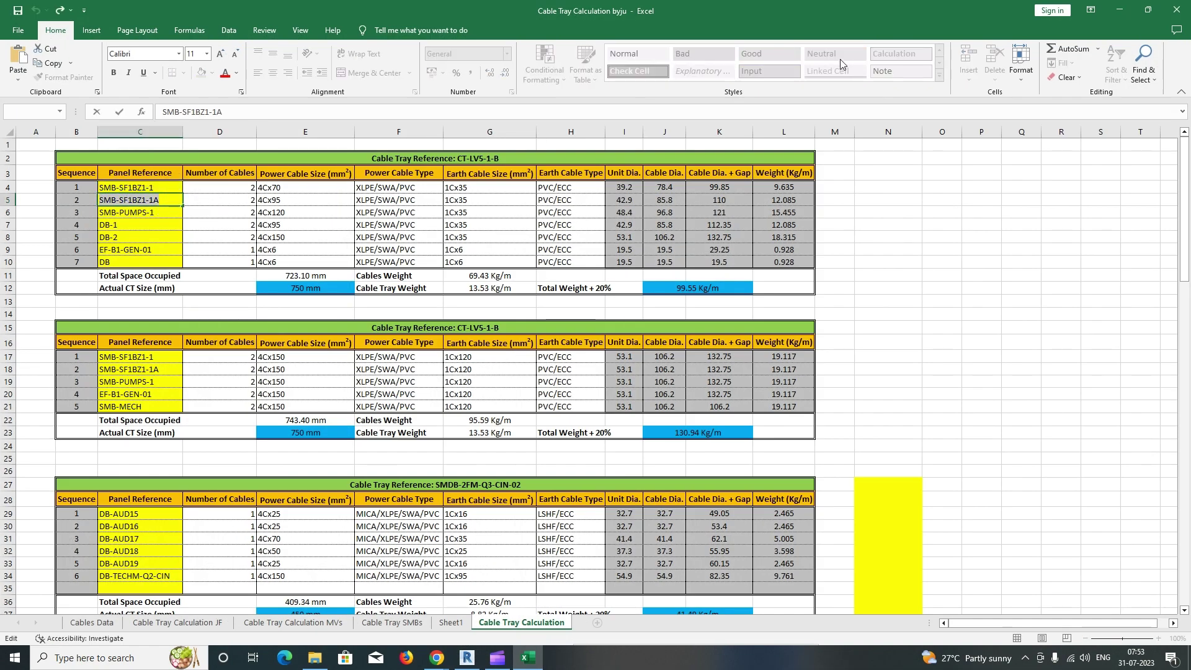
left_click(1119, 10)
Step: Duplicate the upper copied switchgear's type as SMB-SF1BZ1-1A and set its type mark to SMB-SF1BZ1-1A
left_click(547, 268)
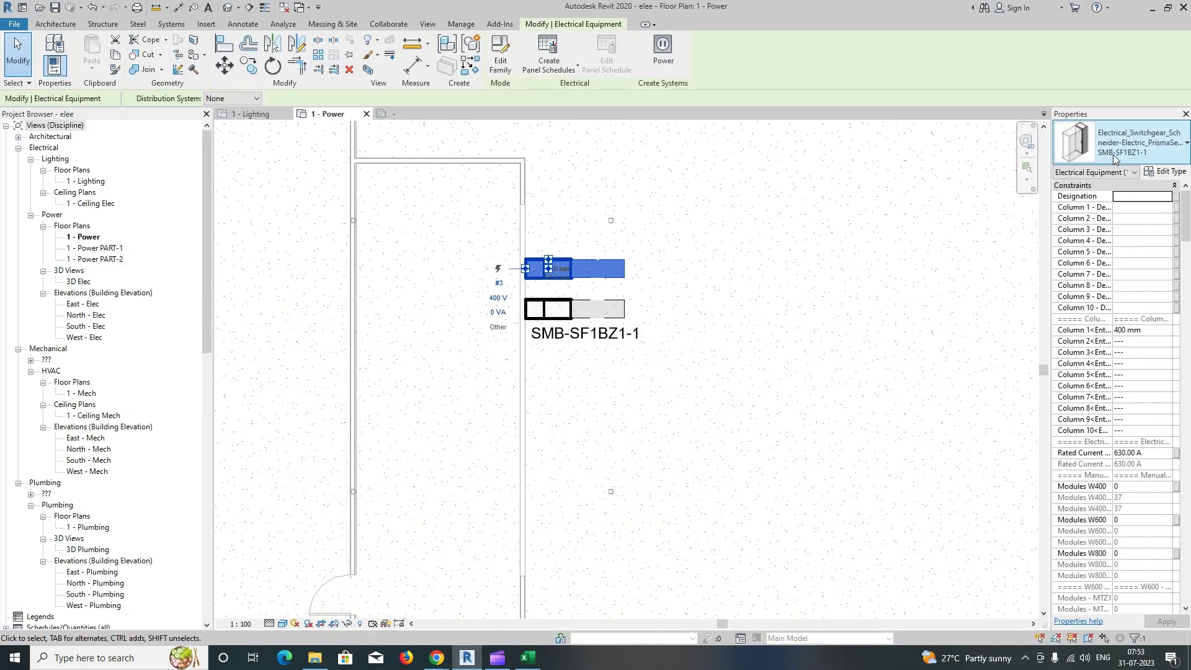
left_click(1166, 173)
left_click(477, 199)
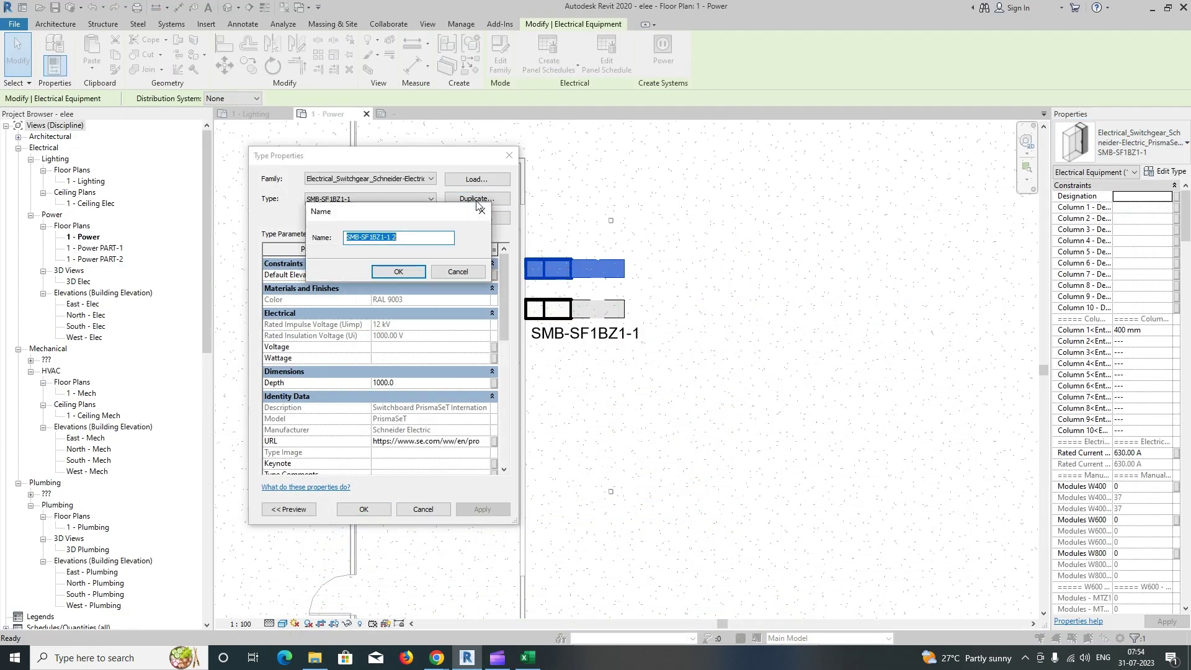
left_click(390, 273)
scroll(412, 385, "down", 5)
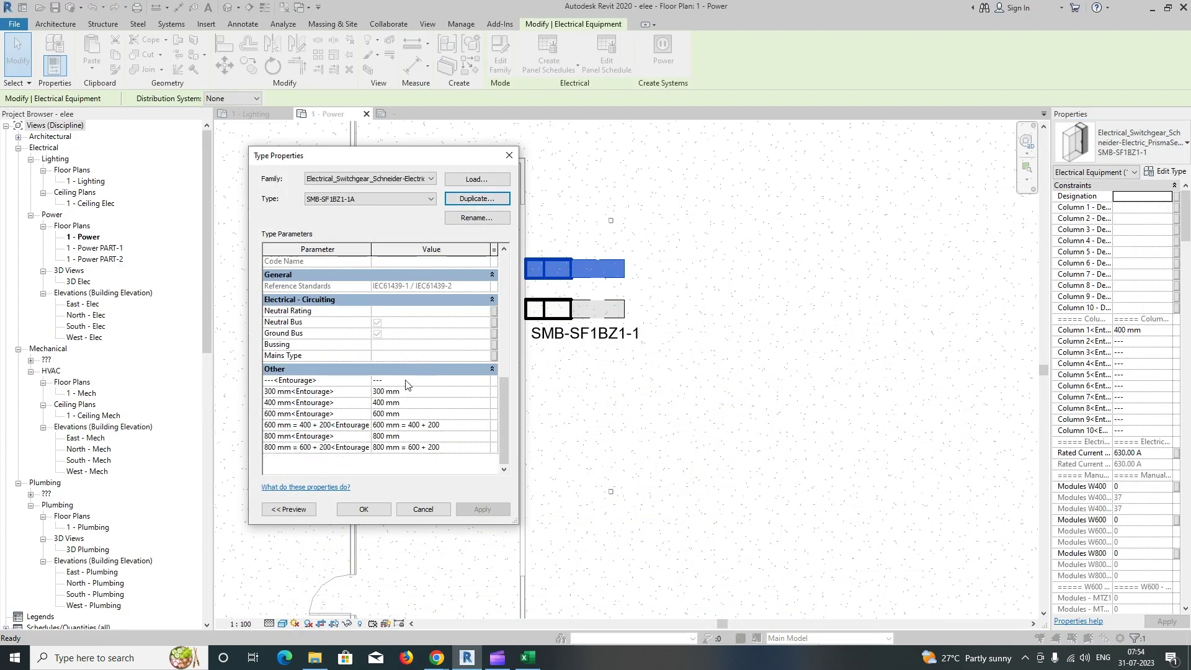
scroll(394, 366, "up", 5)
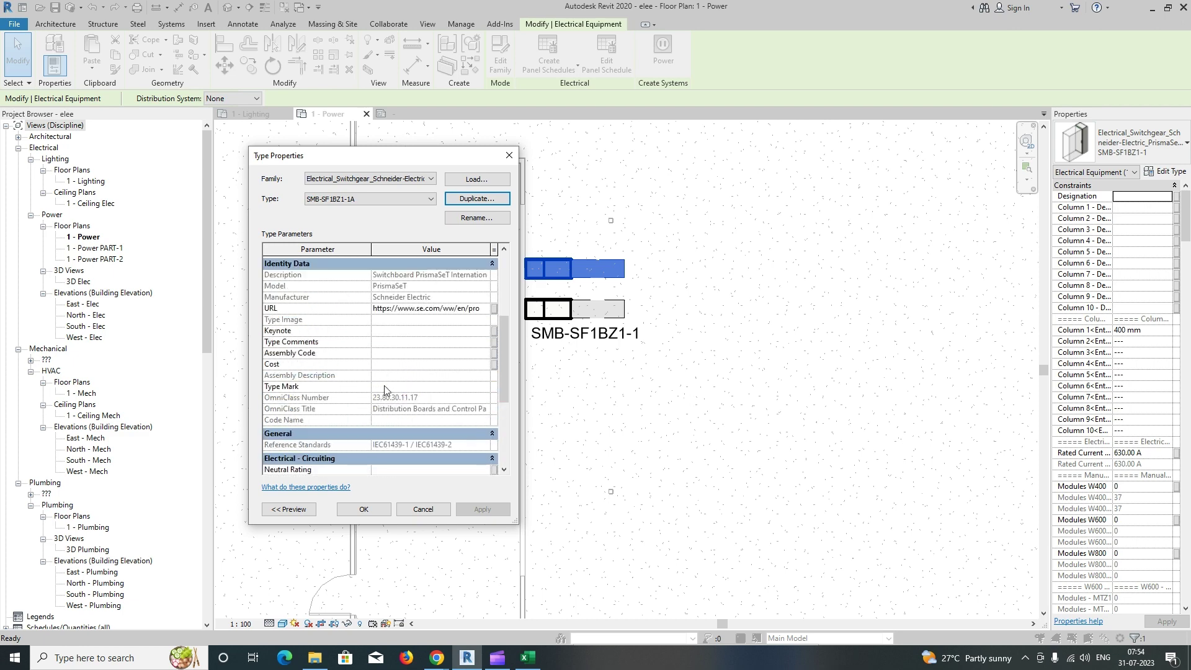
left_click(364, 509)
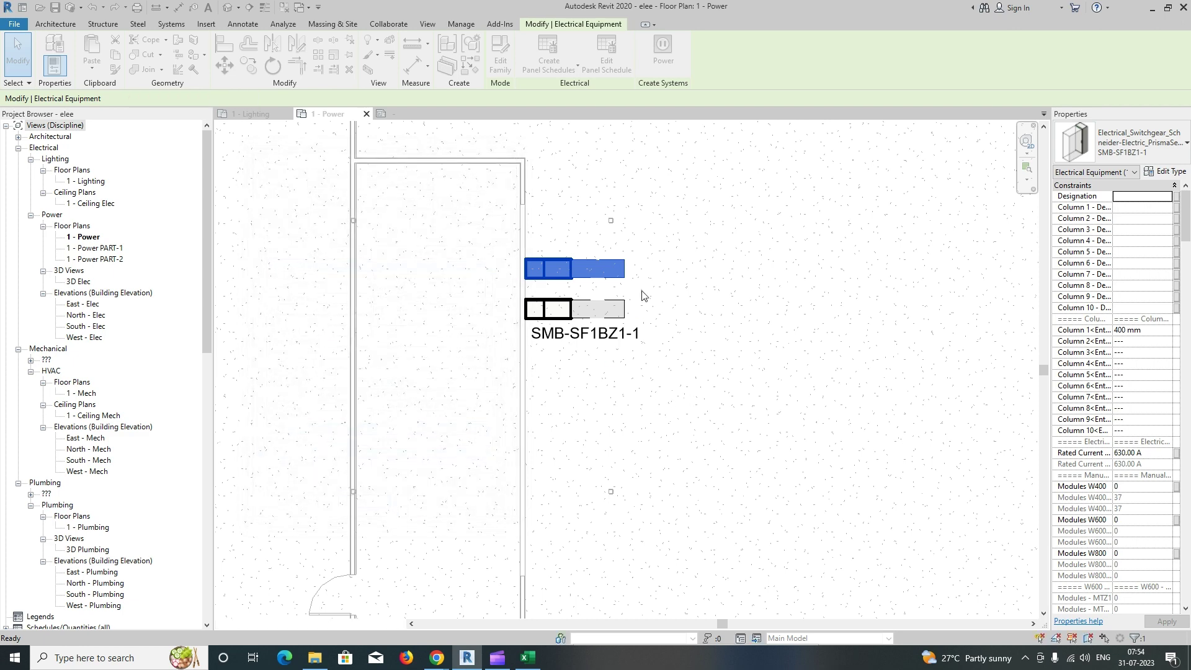
Step: Tag the SMB-SF1BZ1-1A switchgear without a leader and move the tag to the right of the equipment
key("t")
key("g")
left_click(585, 272)
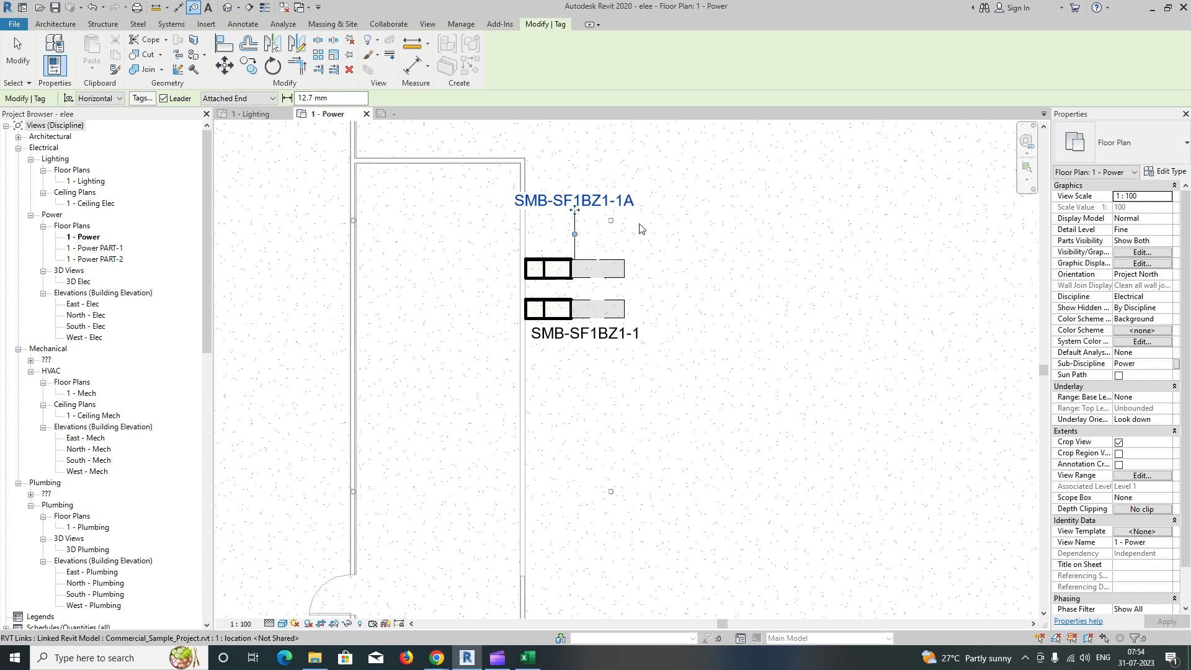
key("ctrl+z")
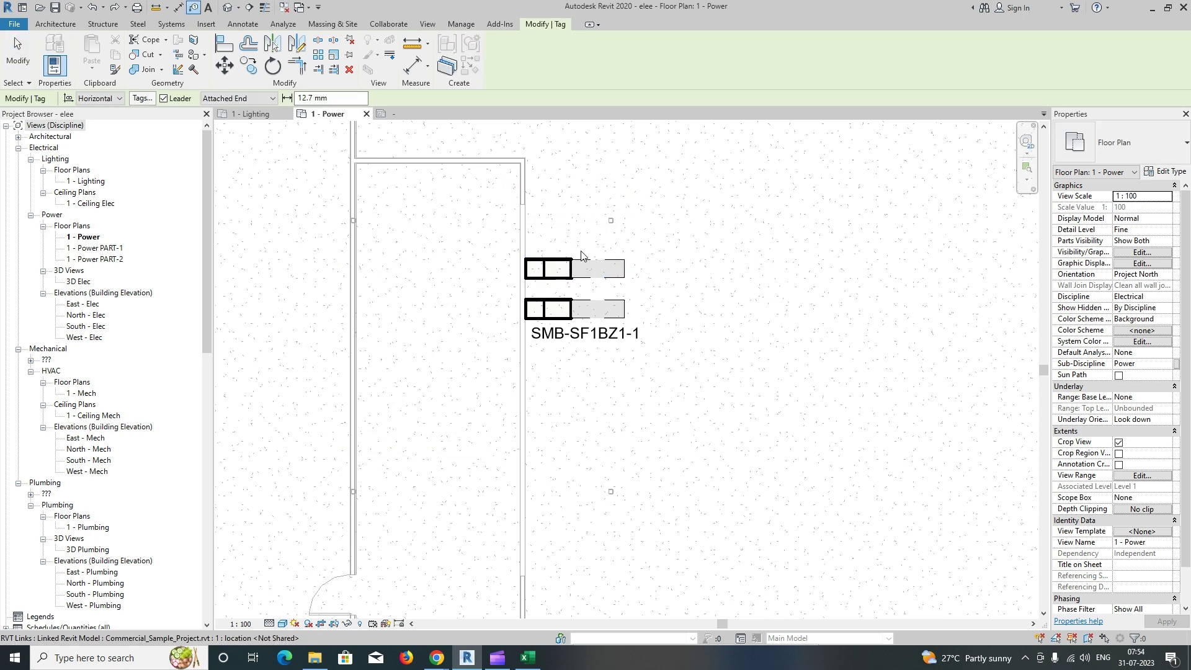
left_click(164, 98)
left_click(599, 270)
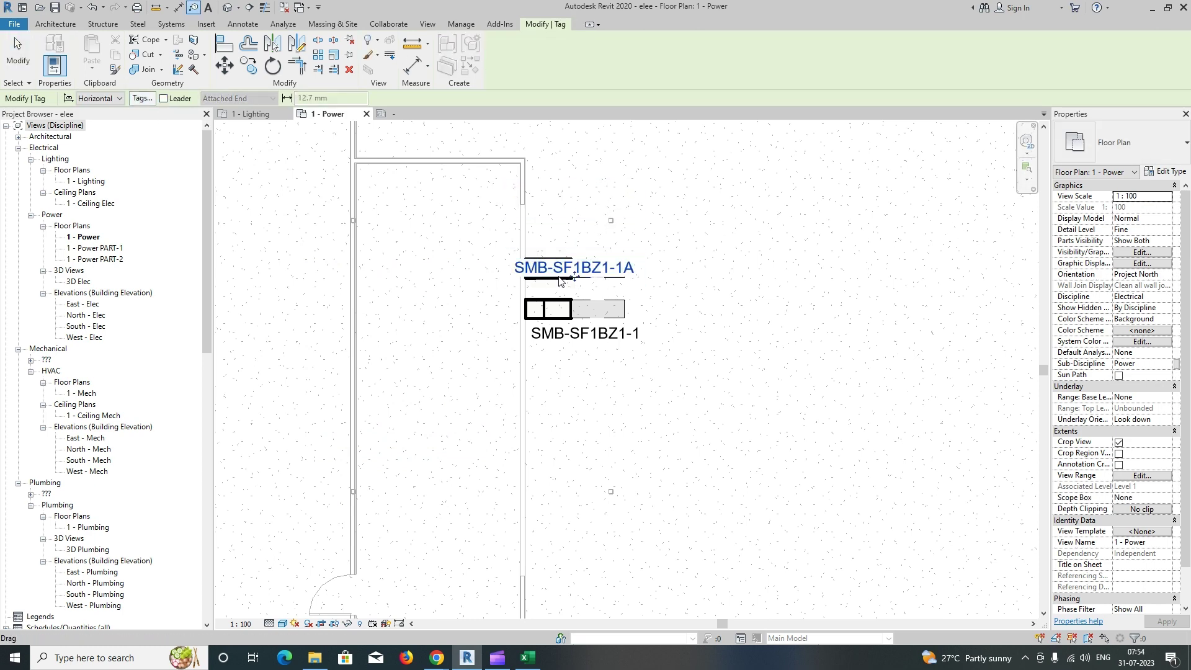
left_click_drag(650, 285, 704, 281)
key("Escape")
left_click(635, 378)
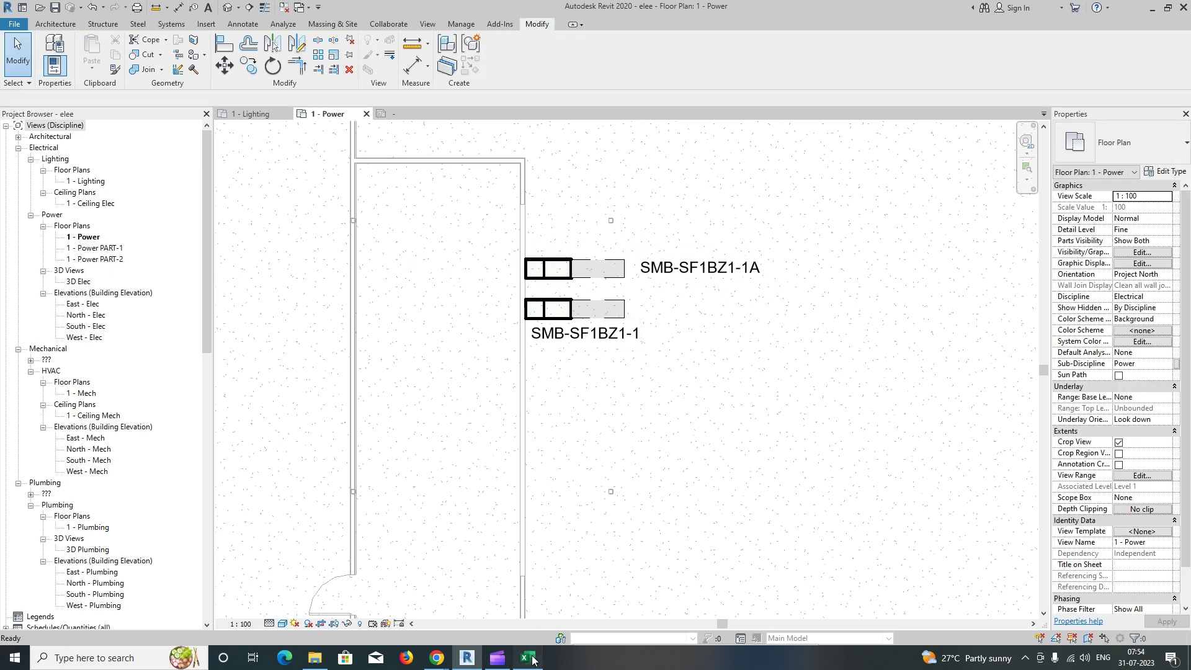
Step: Copy the panel reference SMB-PUMPS-1 from the first table in Excel and return to Revit
left_click(529, 658)
key("Escape")
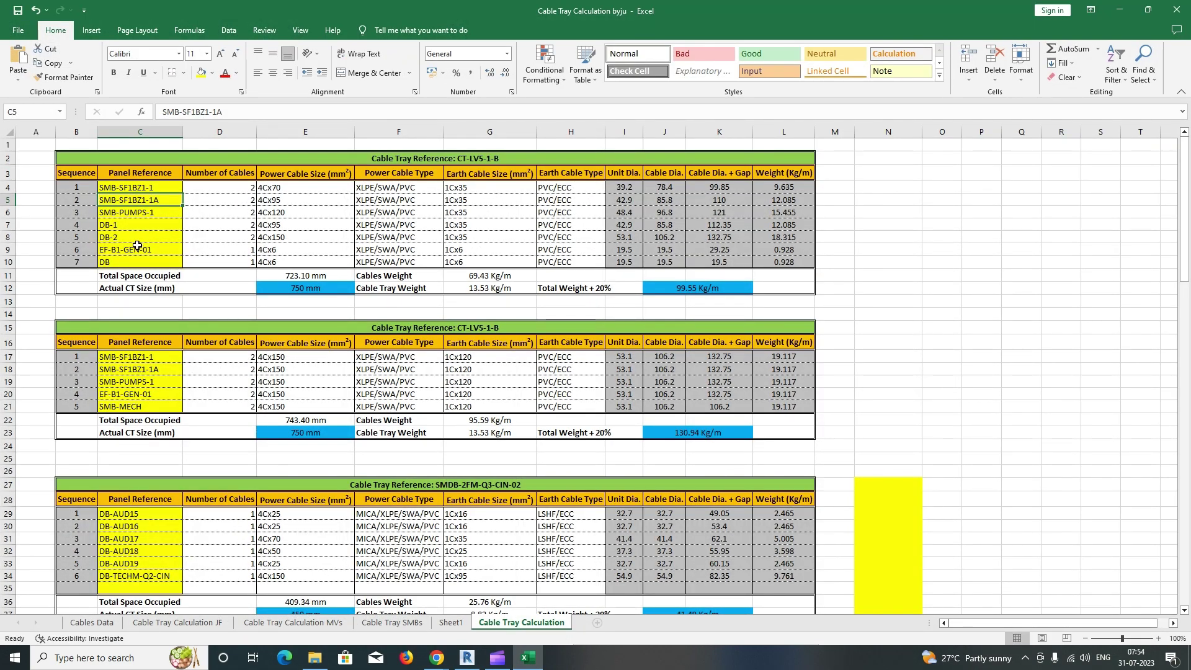
double_click(153, 218)
double_click(160, 212)
left_click_drag(160, 213, 72, 211)
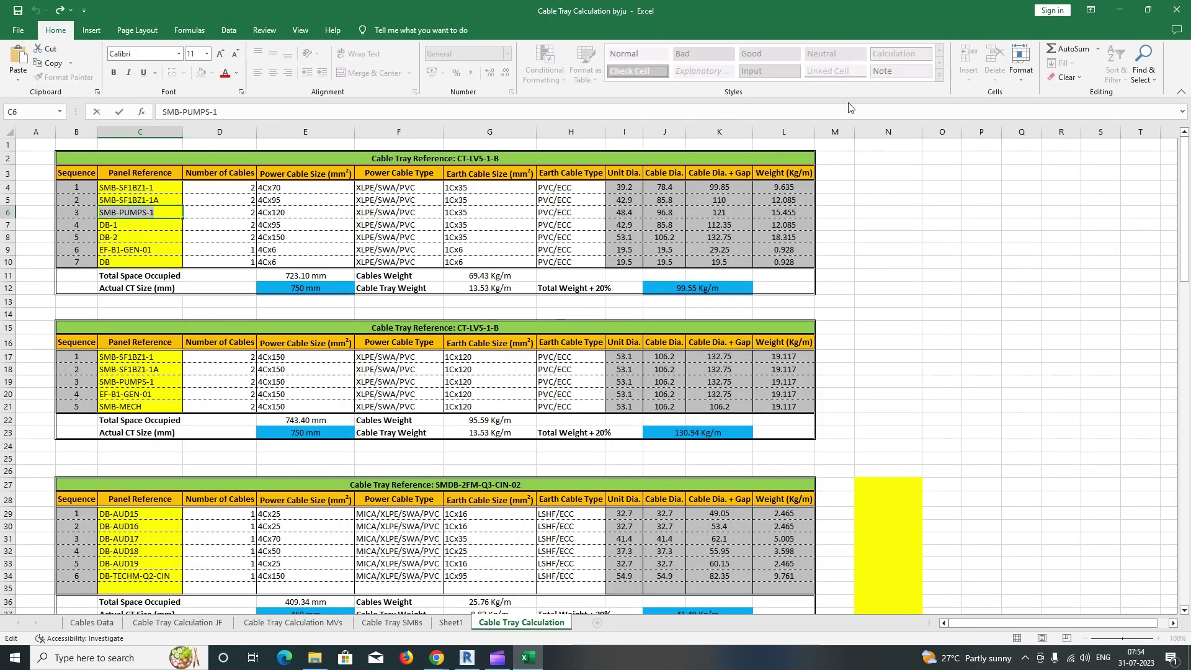
left_click(1120, 11)
Step: Place another switchgear like SMB-SF1BZ1-1A, rotated to stand against the outer face of the east wall near the room's lower corner
left_click(546, 268)
key("c")
key("s")
key("space")
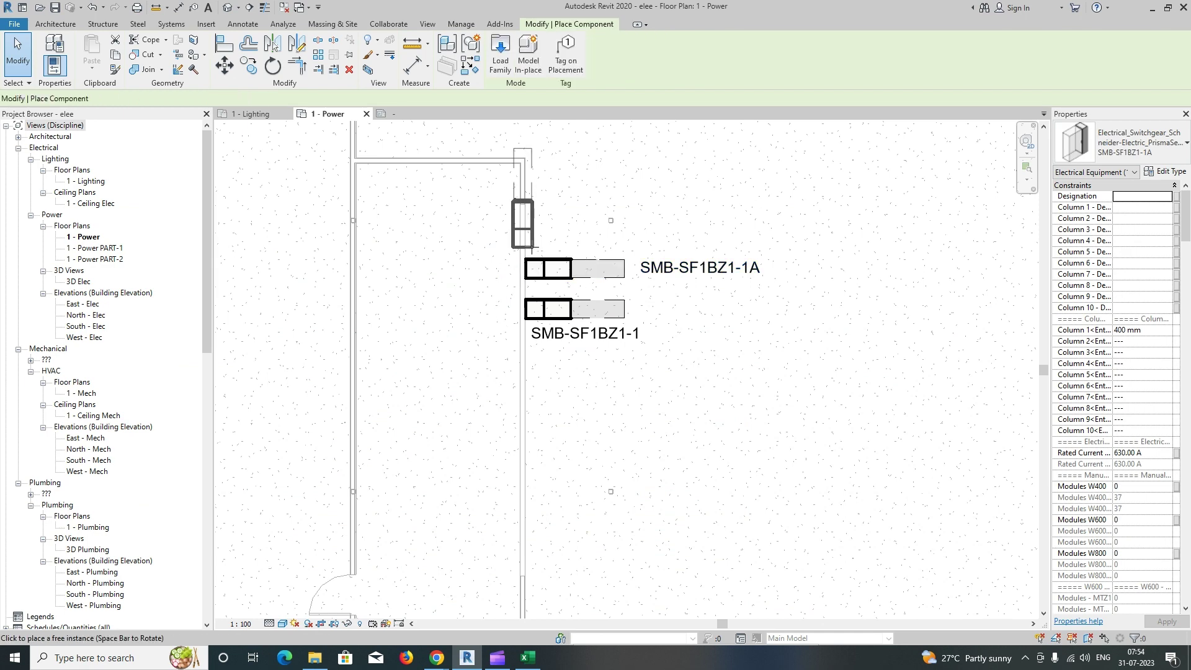
scroll(510, 285, "down", 3)
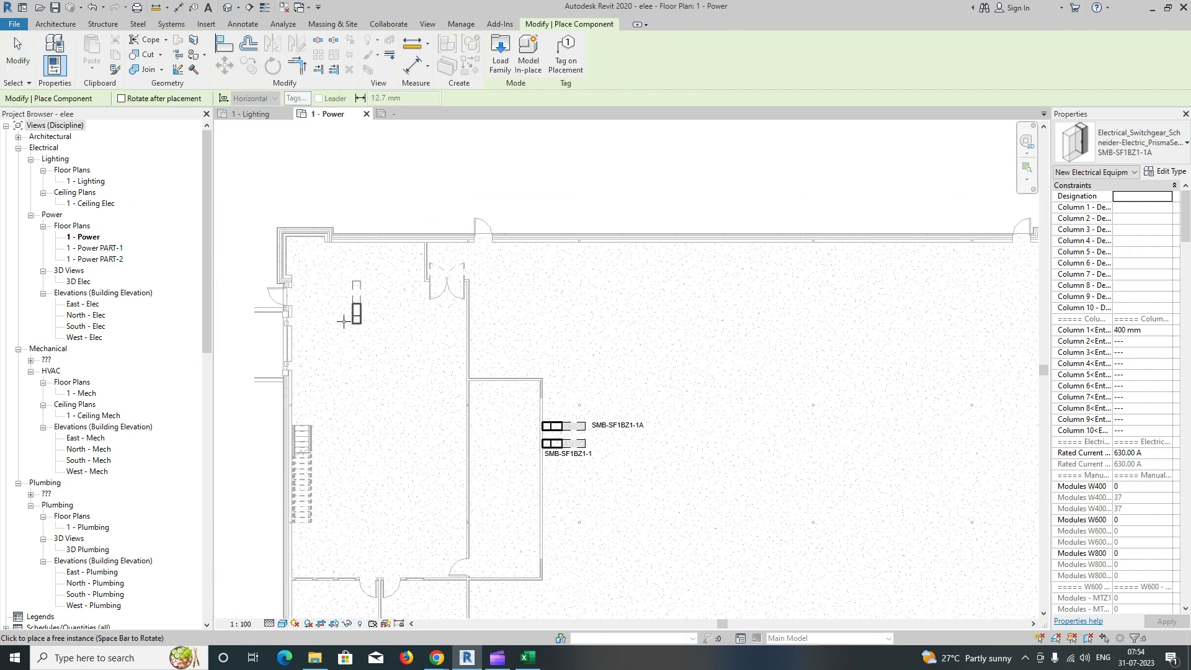
scroll(434, 335, "down", 2)
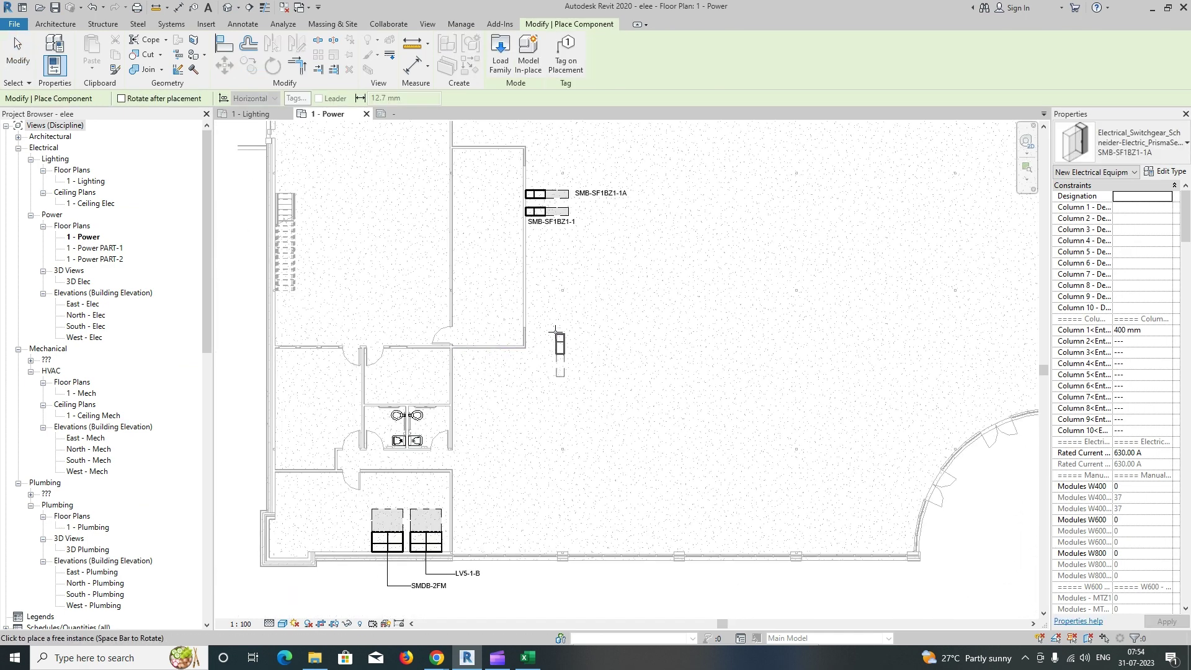
scroll(539, 308, "up", 3)
left_click(539, 307)
key("Escape")
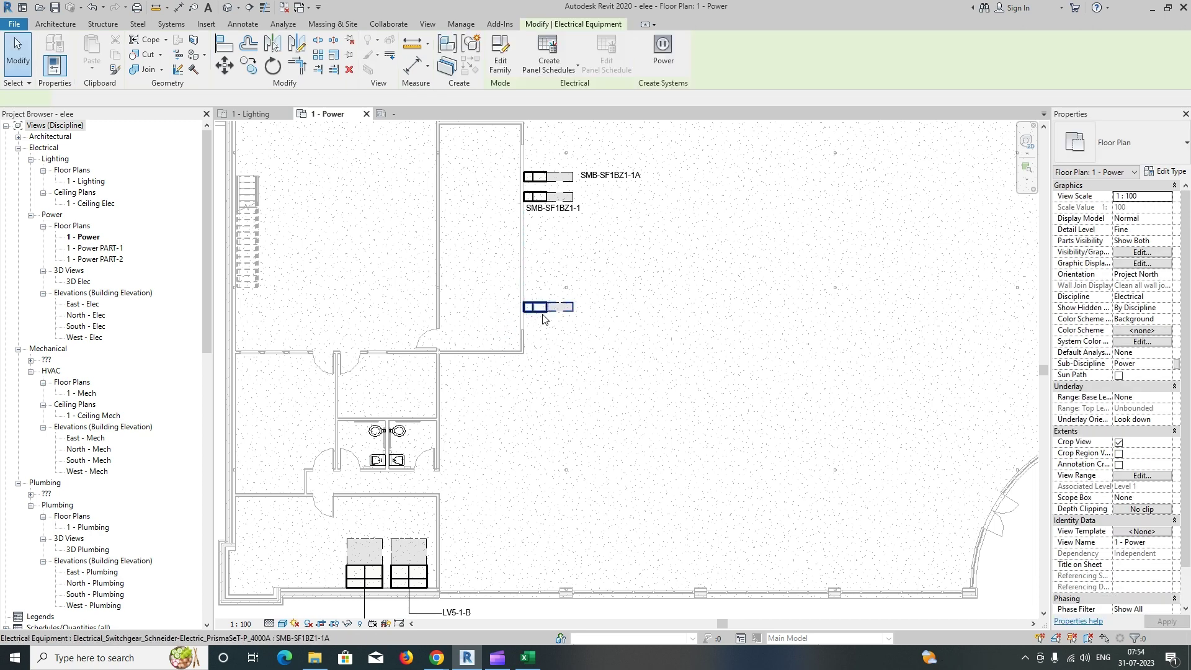
Step: Duplicate the lower switchgear's type as SMB-PUMPS-1 and set its type mark to SMB-PUMPS-1
left_click(1166, 171)
left_click(477, 199)
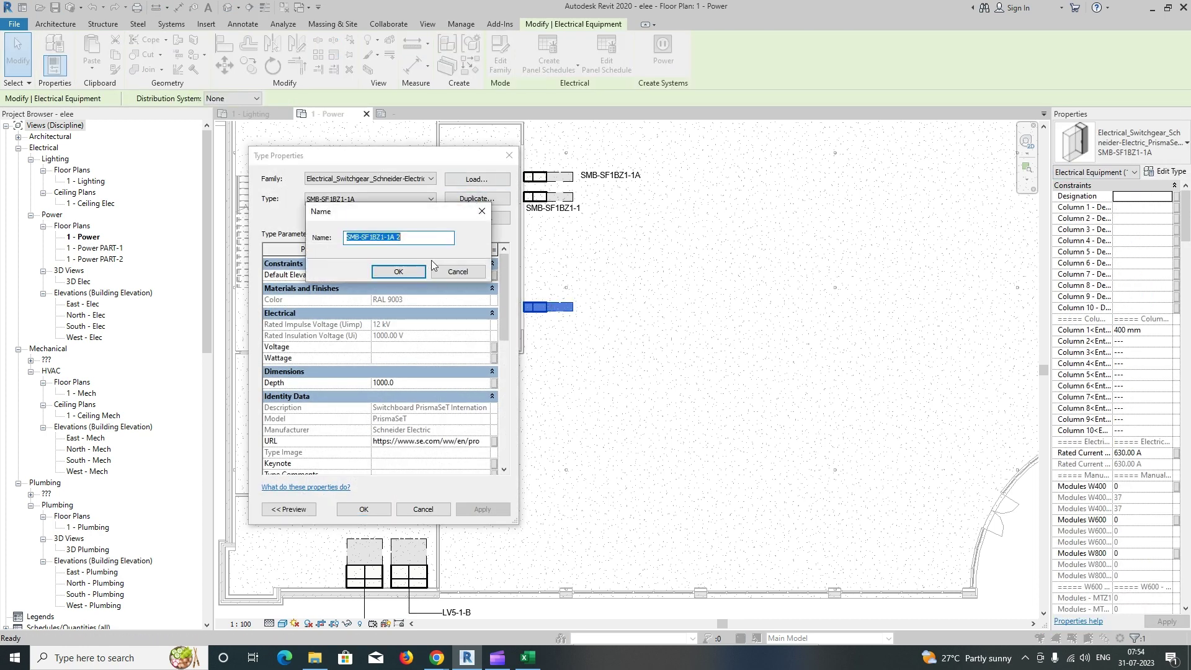
type("SMB-PUMPS-1")
key("Return")
scroll(402, 411, "down", 5)
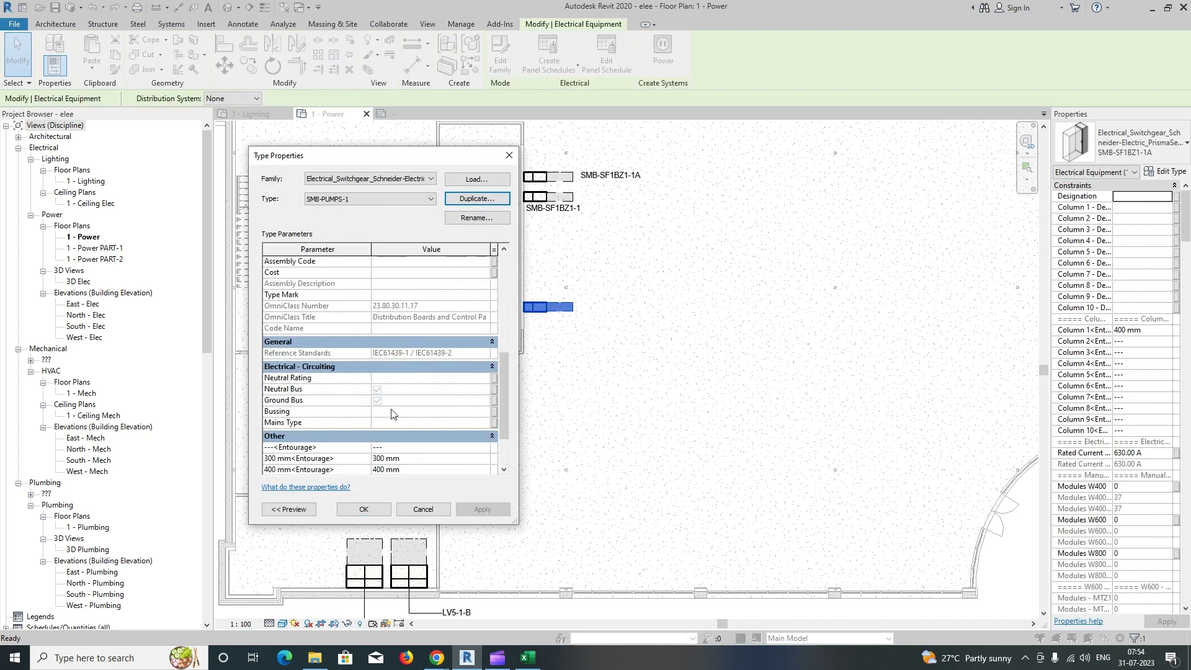
scroll(391, 412, "down", 2)
scroll(388, 413, "up", 6)
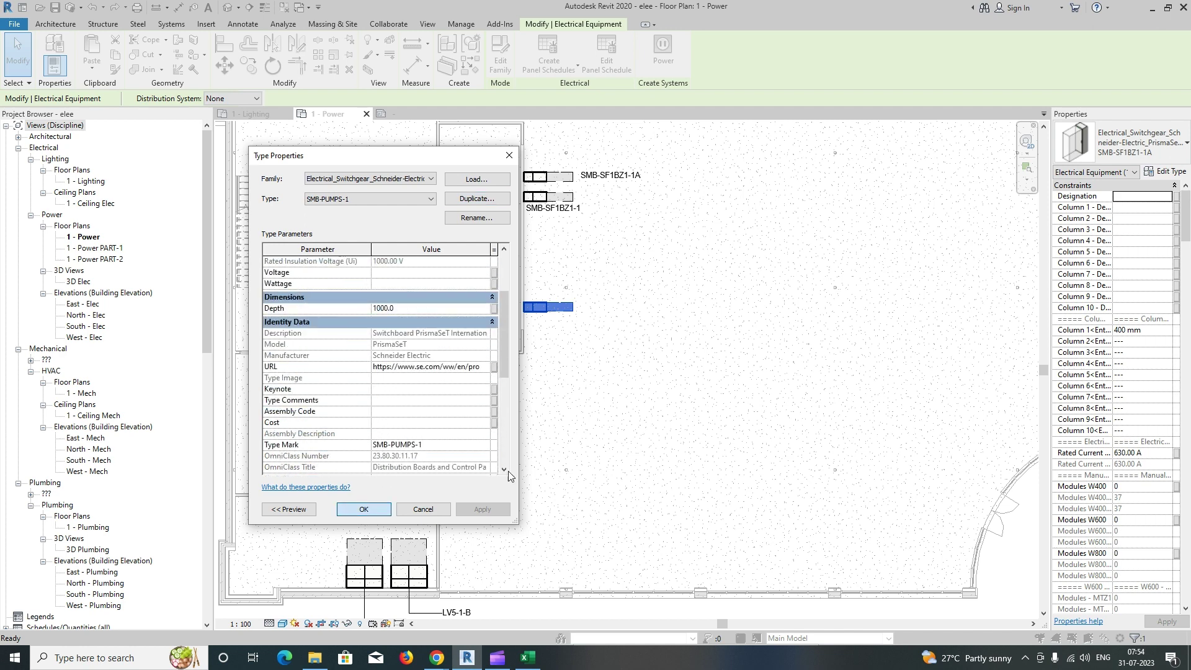
left_click(364, 508)
Step: Tag the SMB-PUMPS-1 switchgear without a leader and move the tag just below the equipment
left_click(547, 307)
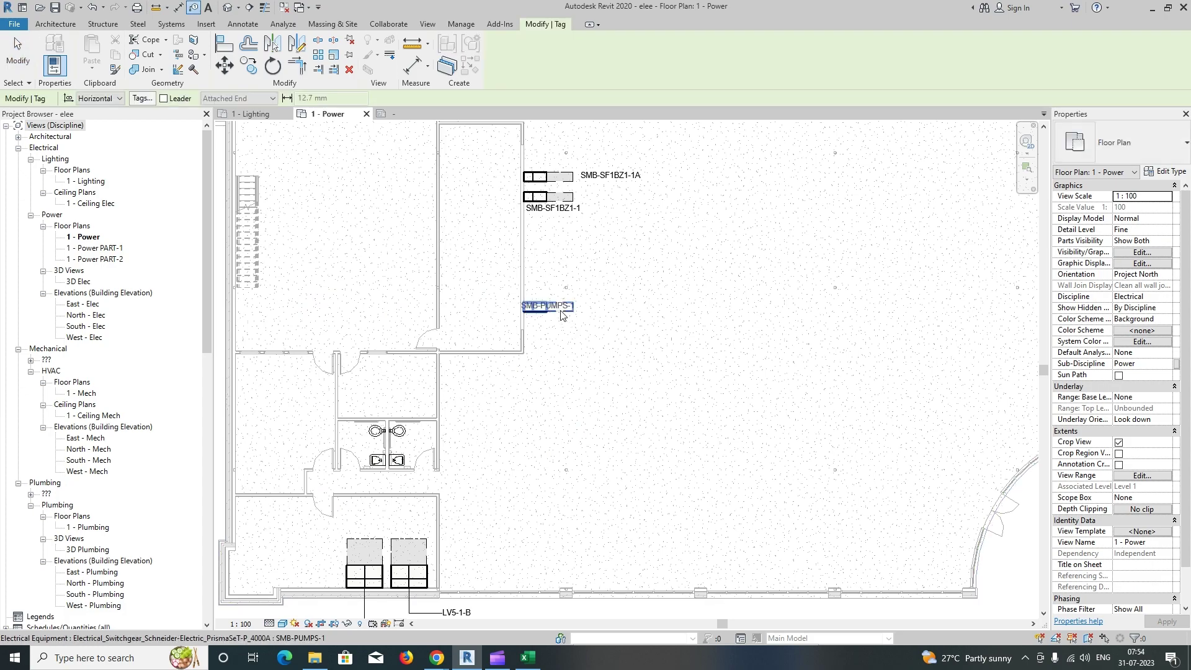
left_click(560, 311)
left_click_drag(547, 309, 551, 324)
key("Escape")
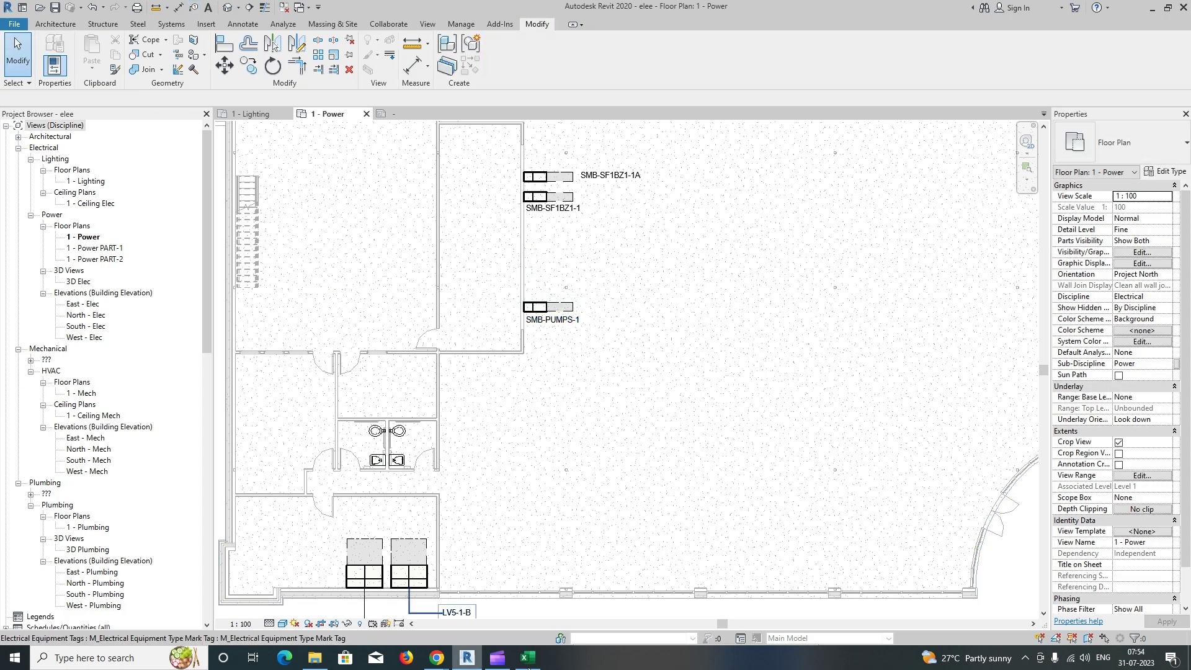
Step: Check the next panel references after SMB-PUMPS-1 in the first Excel table and return to Revit
left_click(527, 658)
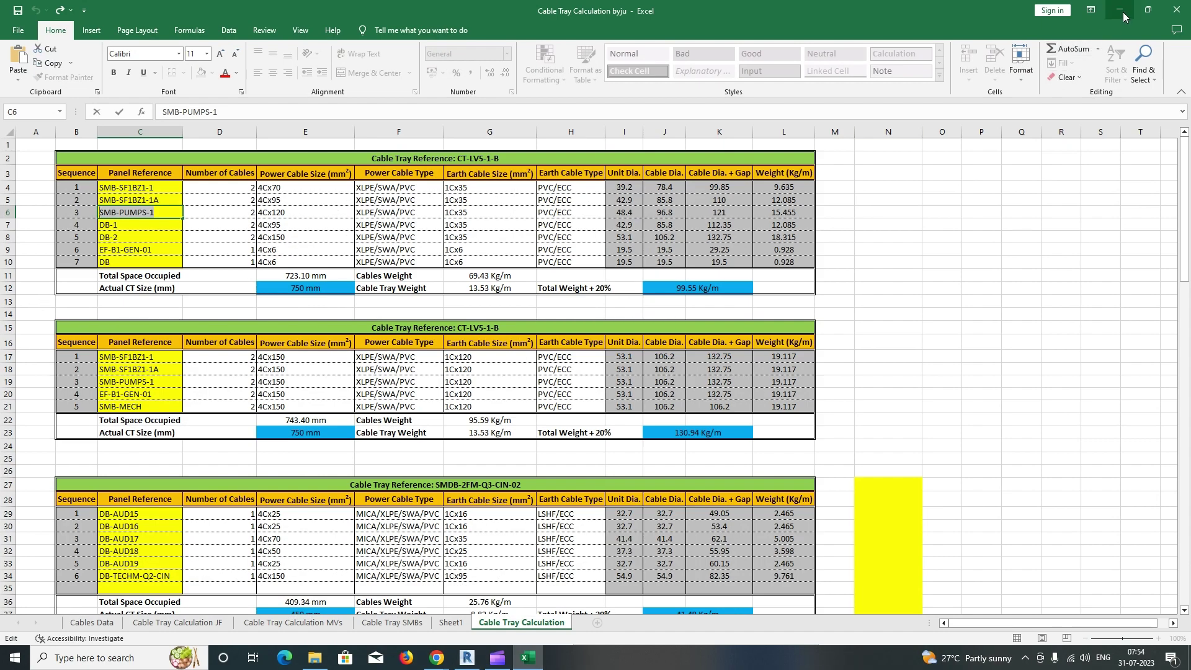
left_click(1123, 12)
scroll(731, 332, "down", 3)
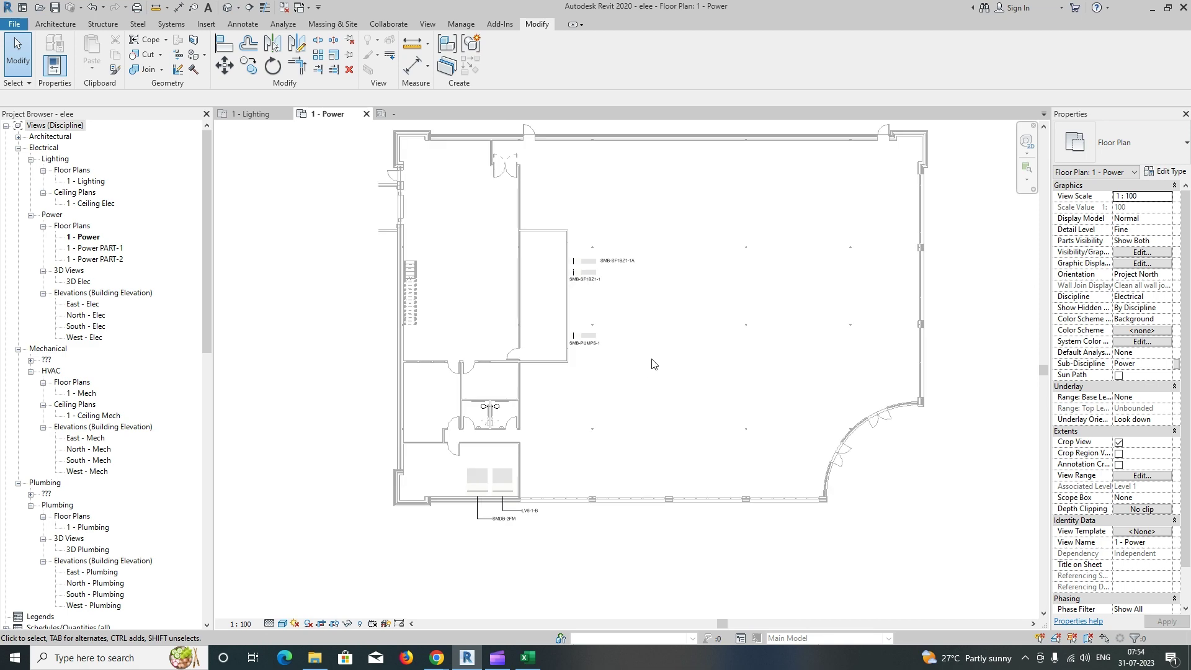
Step: Place two 600(W)x660(H)x200(D) final distribution boards at elevation 1200 on the long interior wall's west face and nudge both slightly upward
left_click(160, 24)
left_click(1091, 52)
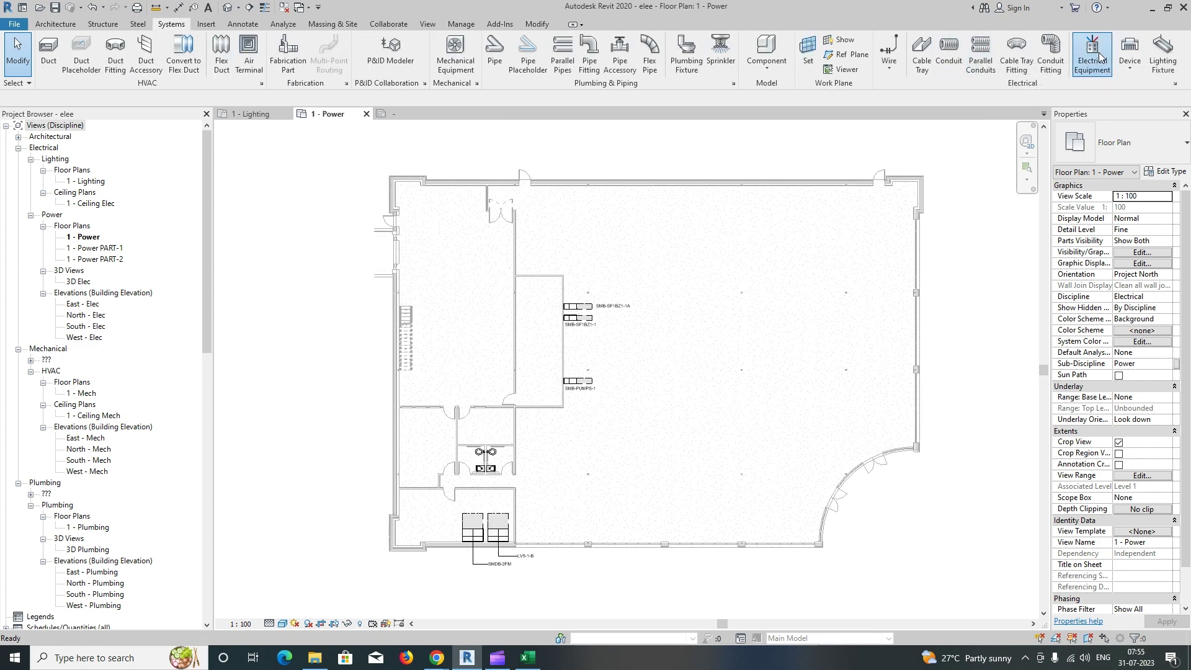
left_click(1145, 149)
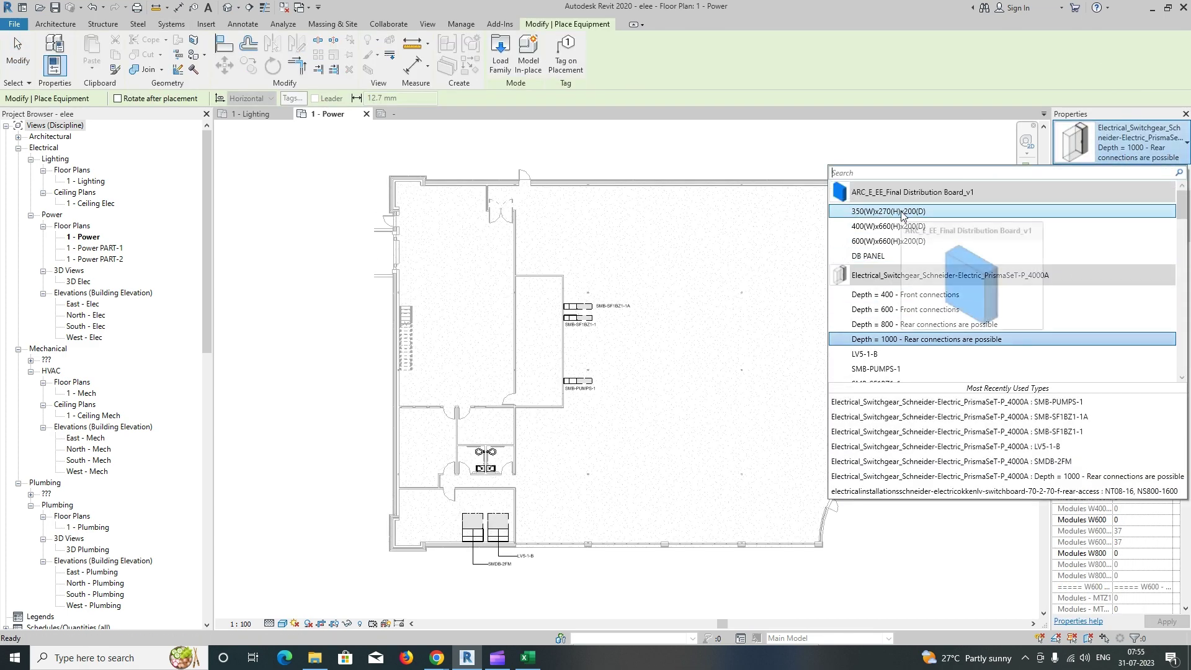
left_click(889, 240)
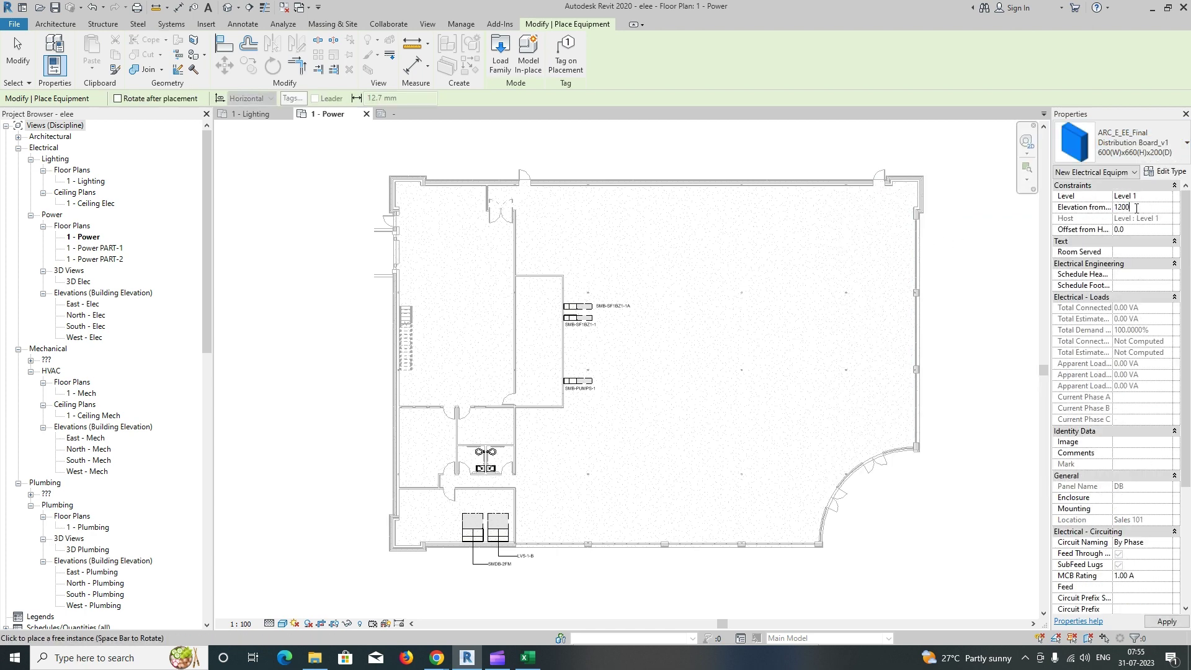
scroll(460, 236, "up", 6)
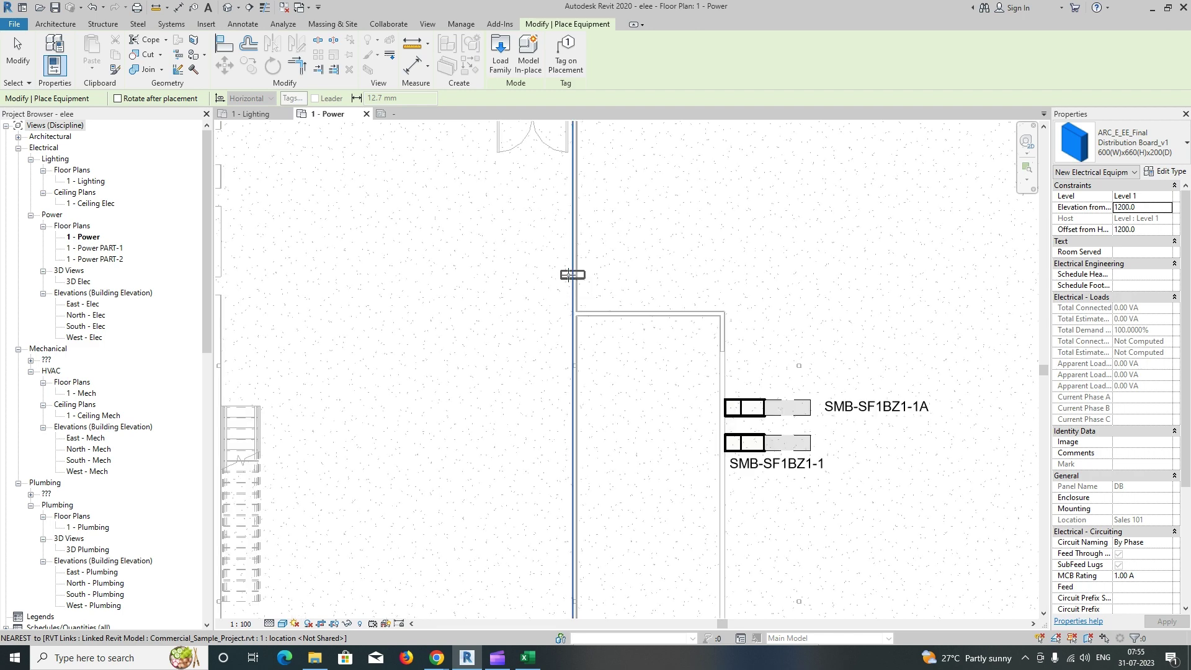
left_click(569, 274)
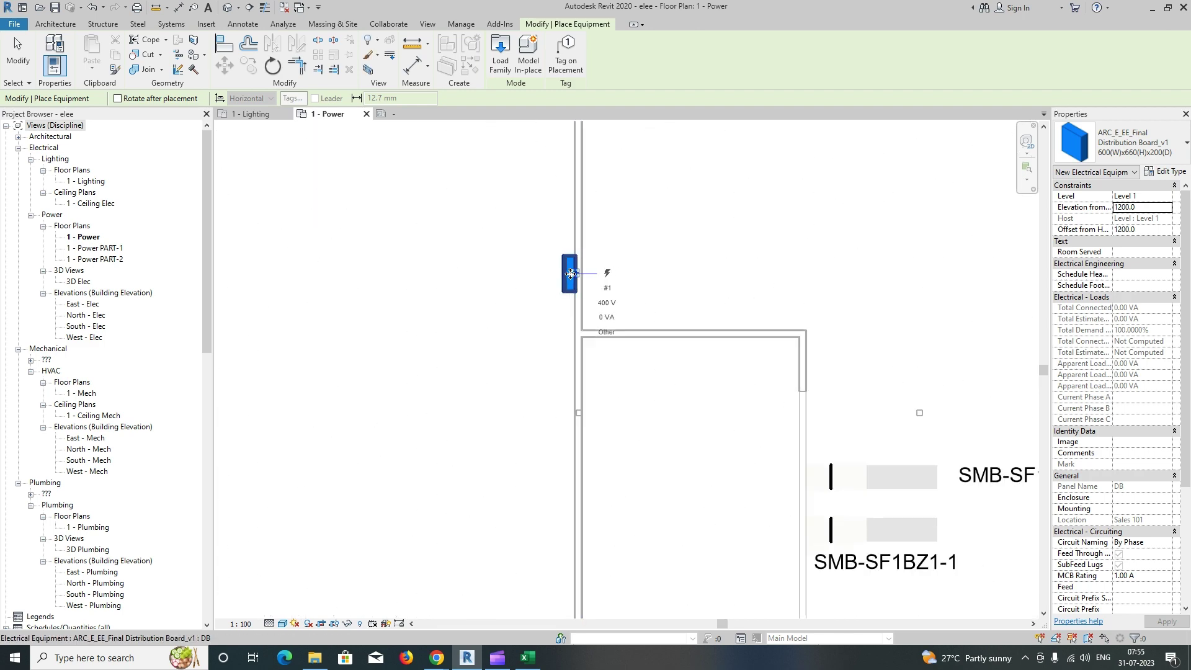
left_click(566, 316)
key("Escape")
key("Escape")
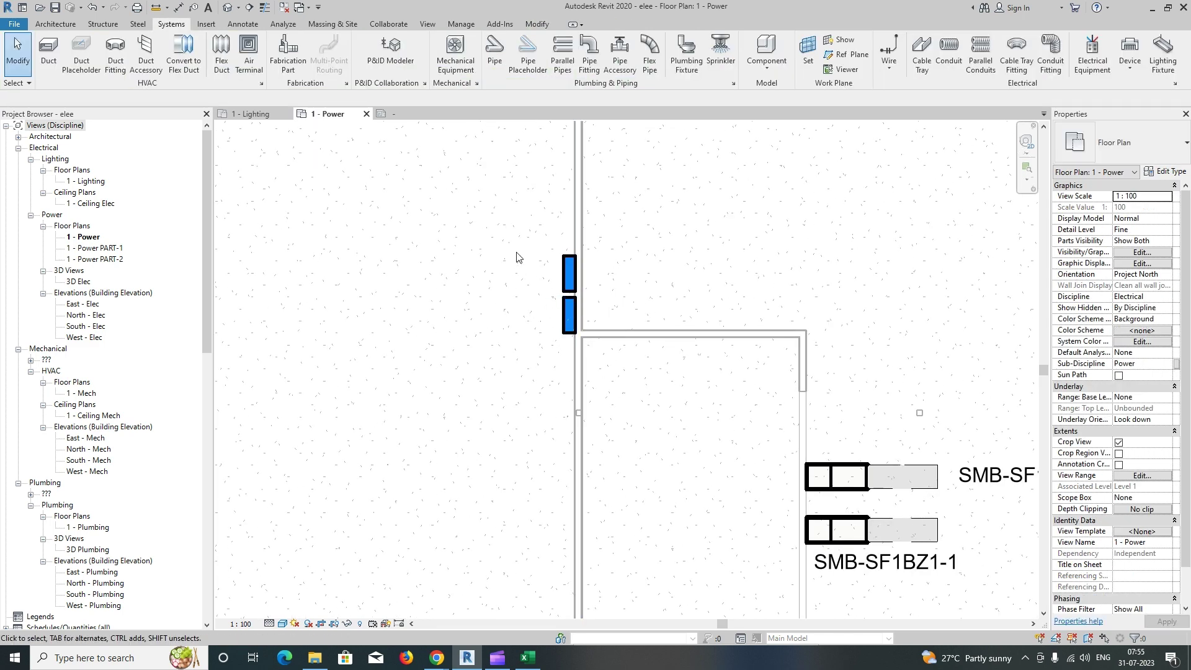
left_click_drag(510, 242, 608, 358)
key("Escape")
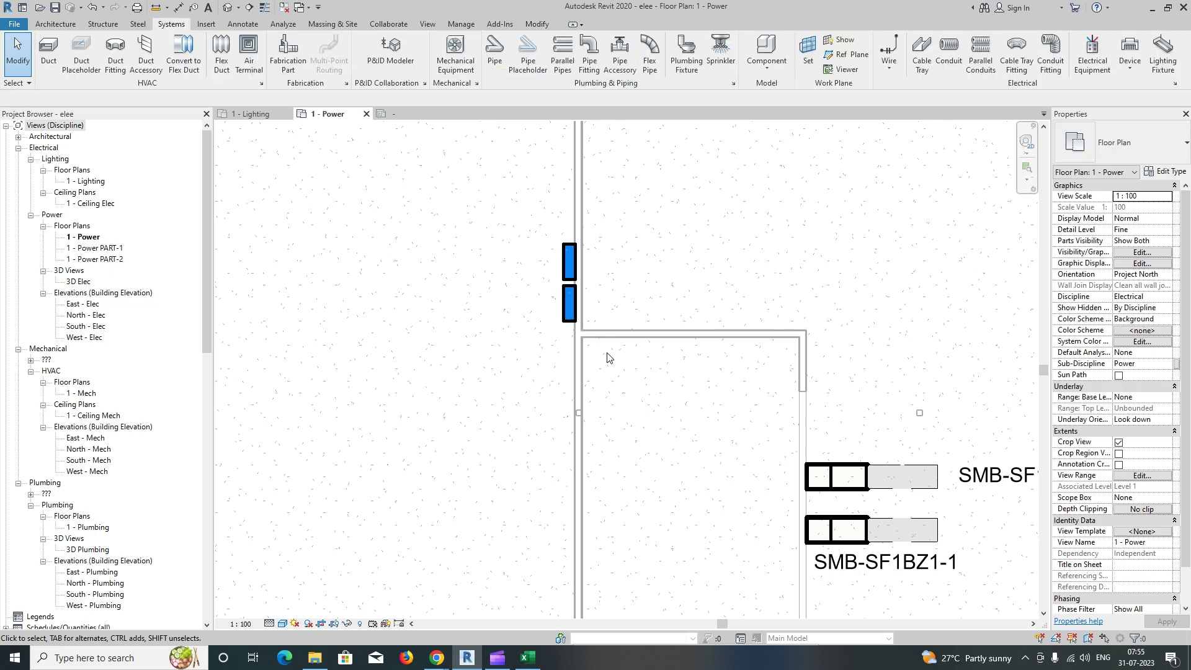
Step: Duplicate the upper distribution board's type as DB-1 and set its type mark to DB-1
double_click(569, 263)
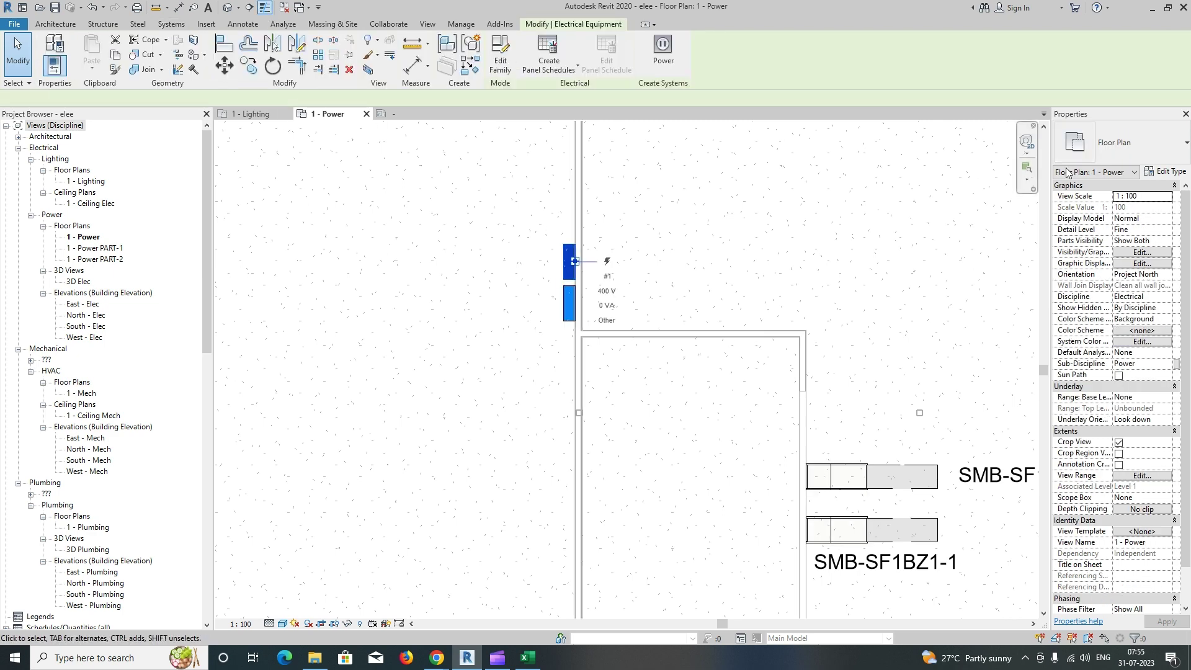
left_click(472, 199)
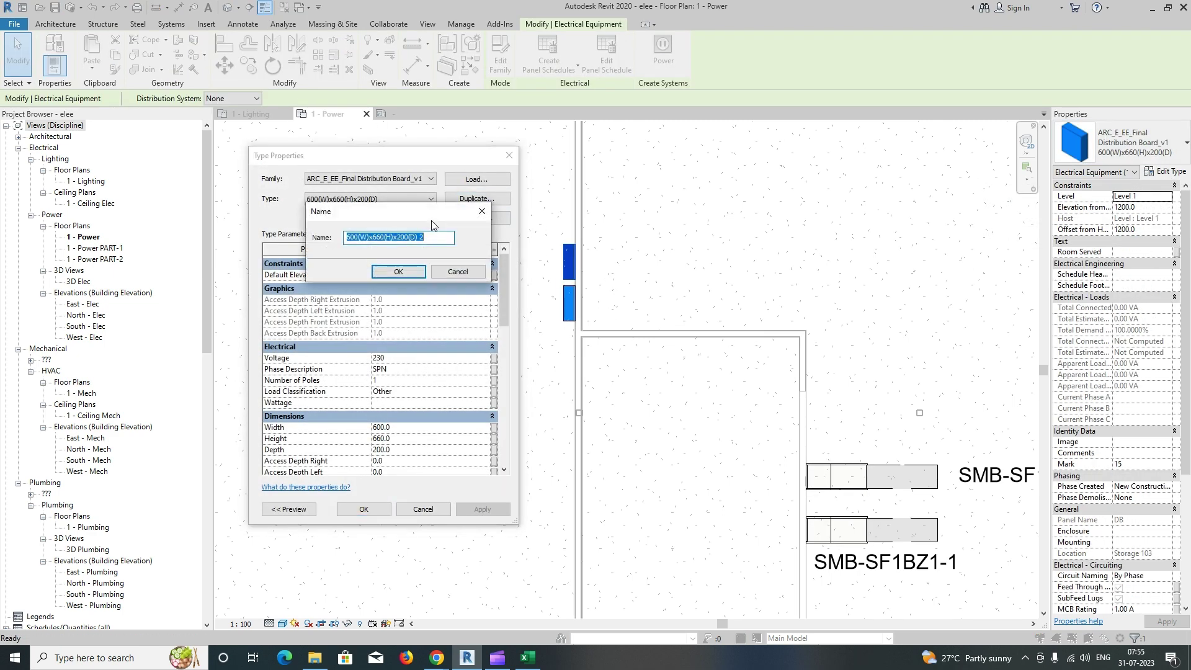
left_click(410, 275)
scroll(406, 421, "down", 5)
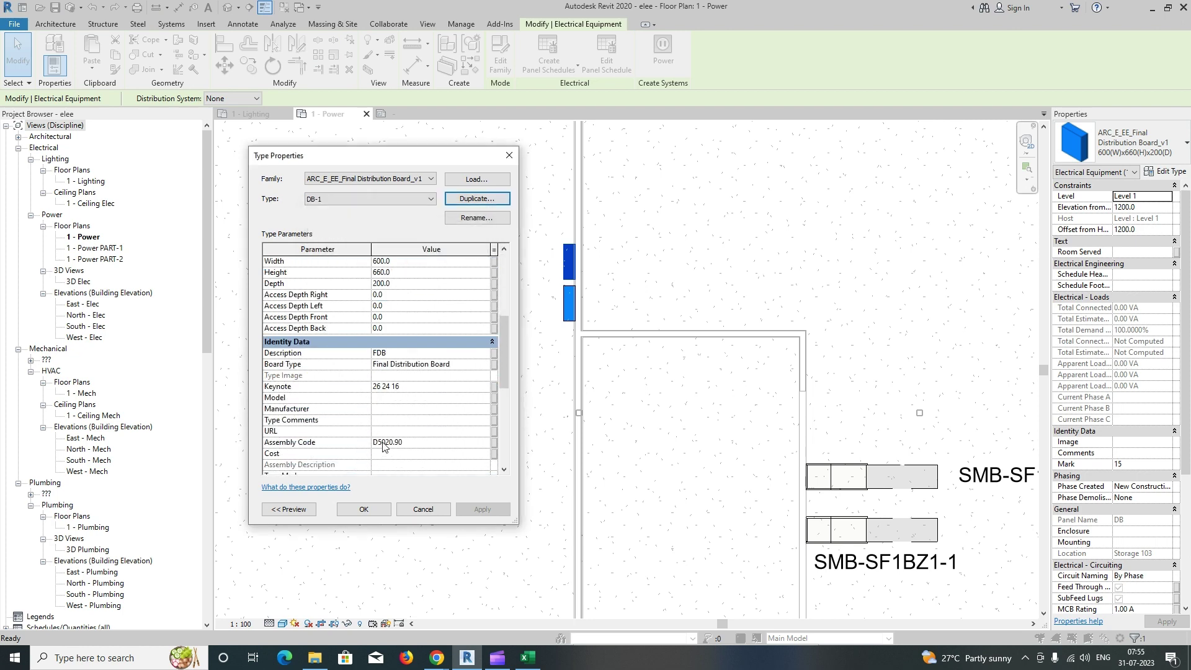
scroll(384, 446, "down", 2)
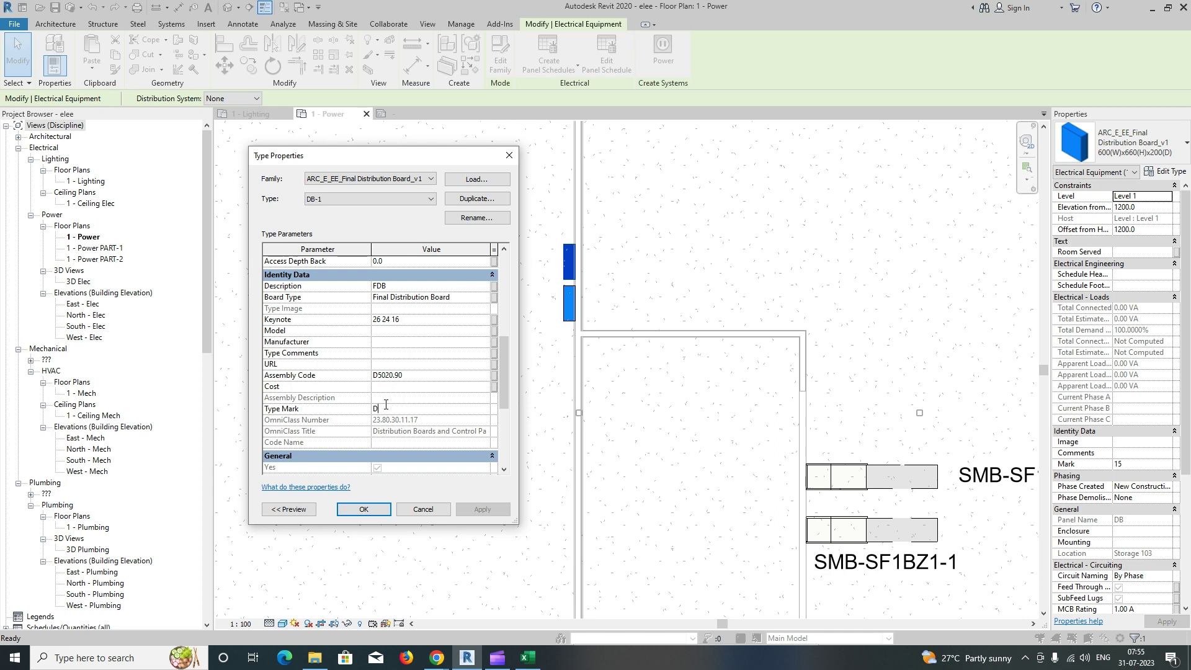
left_click(370, 514)
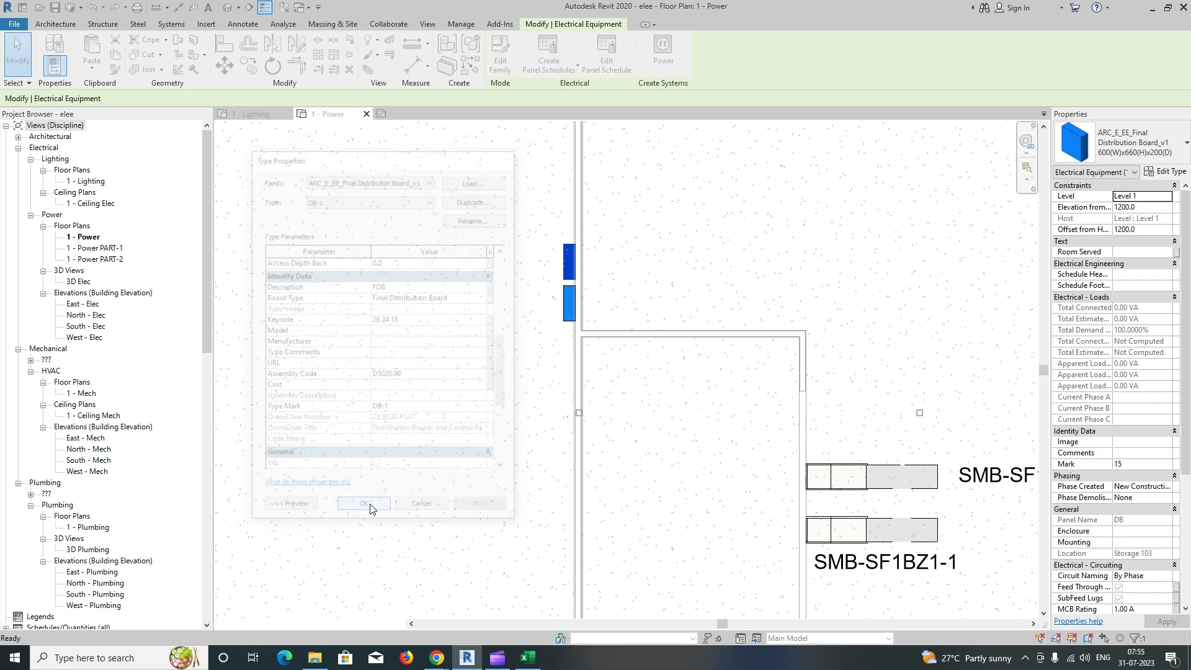
Step: Duplicate the lower distribution board's type as DB-2 and set its type mark to DB-2
left_click(1164, 172)
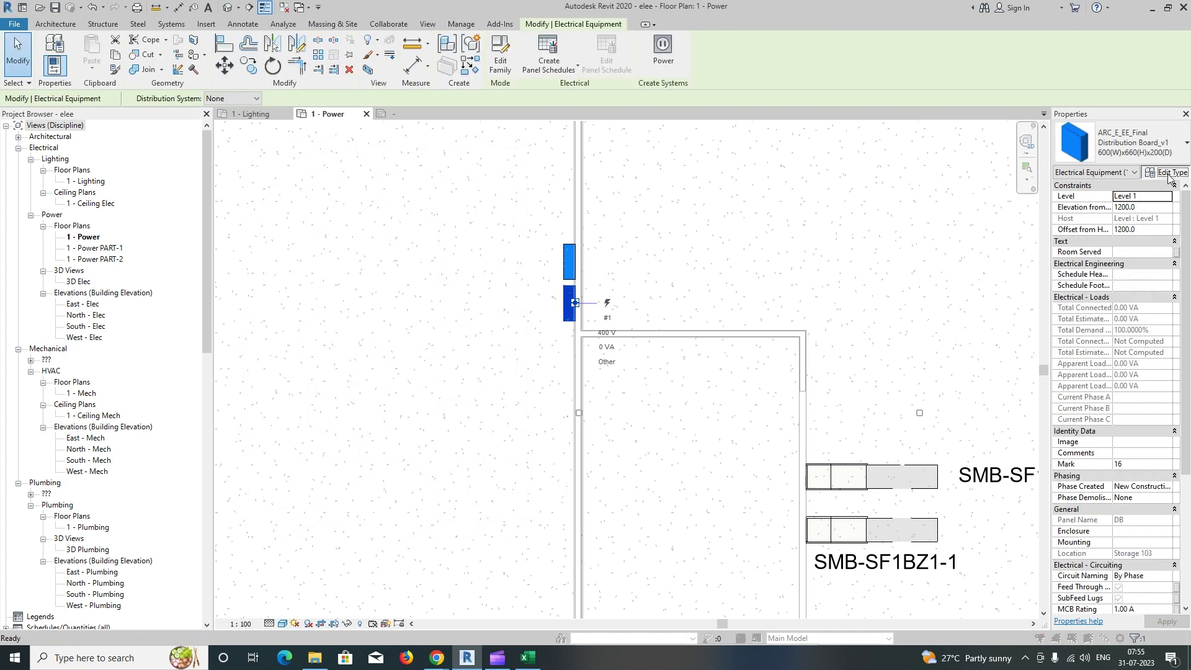
left_click(475, 199)
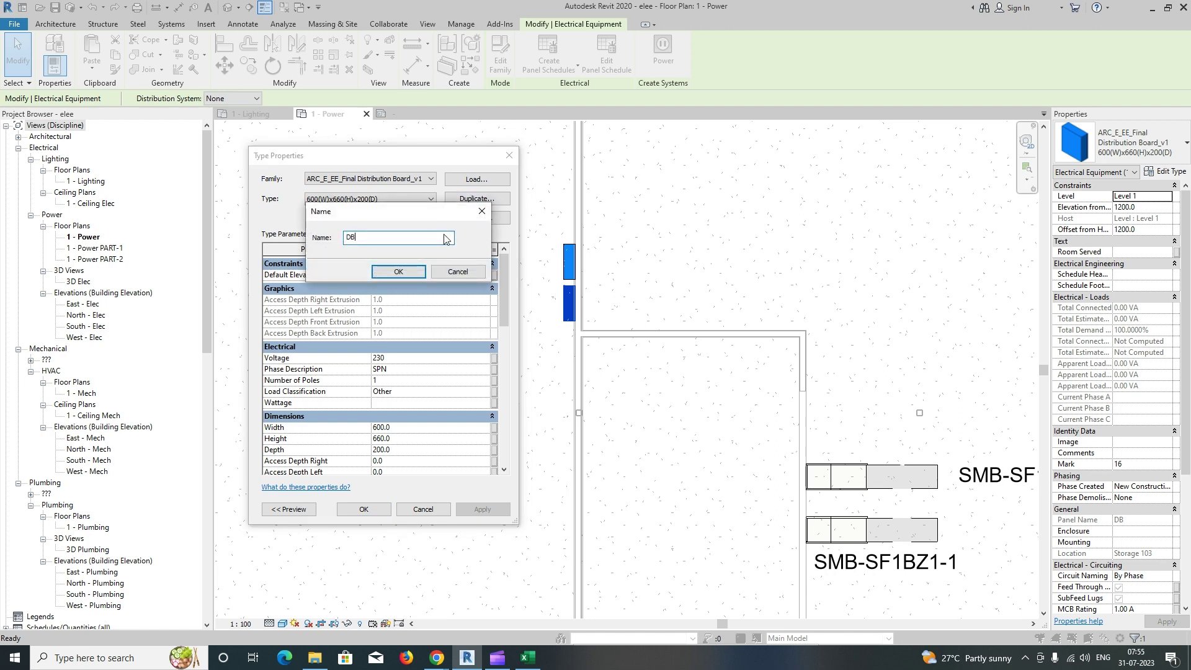
left_click(398, 272)
scroll(392, 383, "down", 3)
scroll(402, 410, "down", 1)
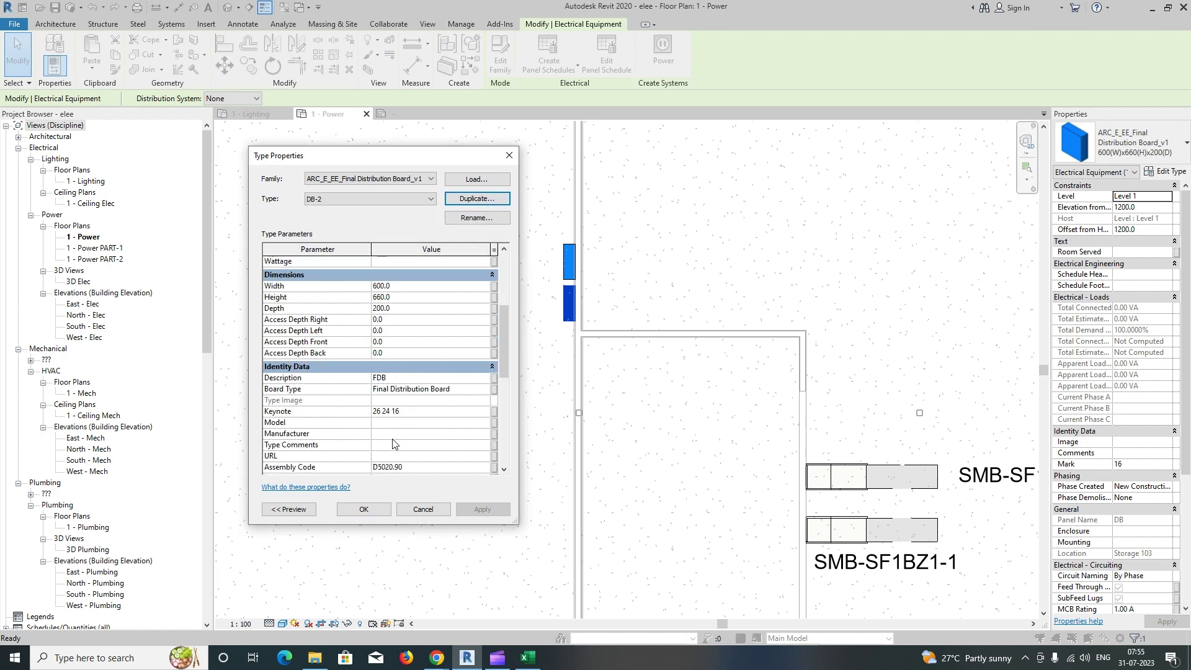
scroll(392, 444, "down", 2)
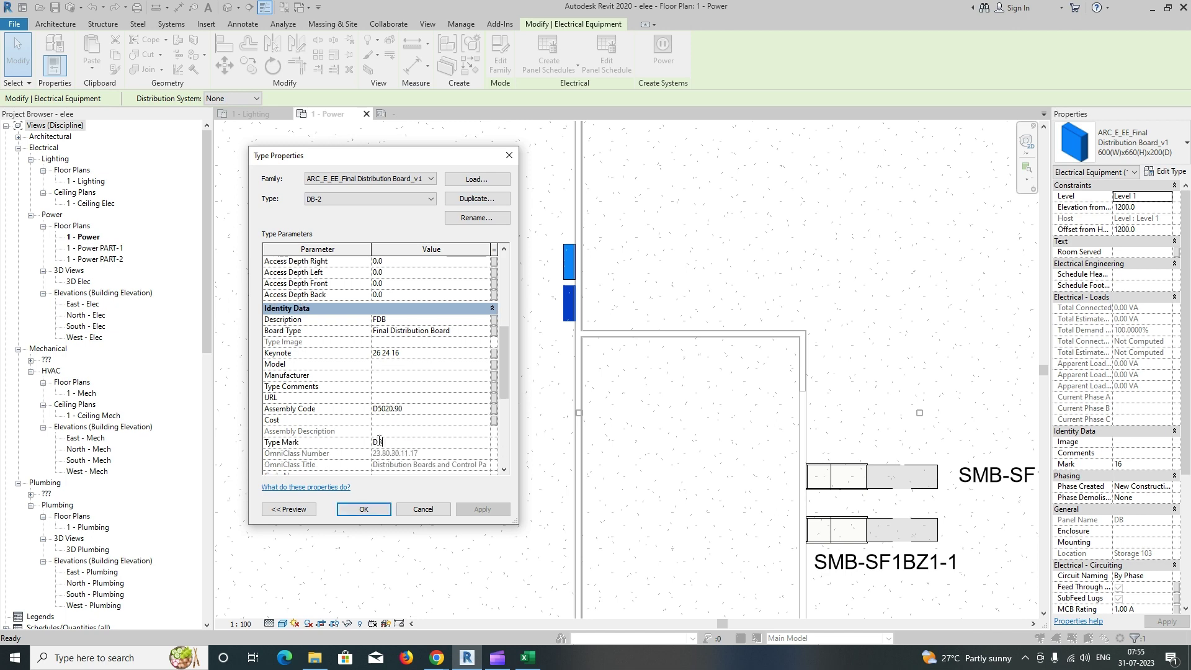
left_click(364, 509)
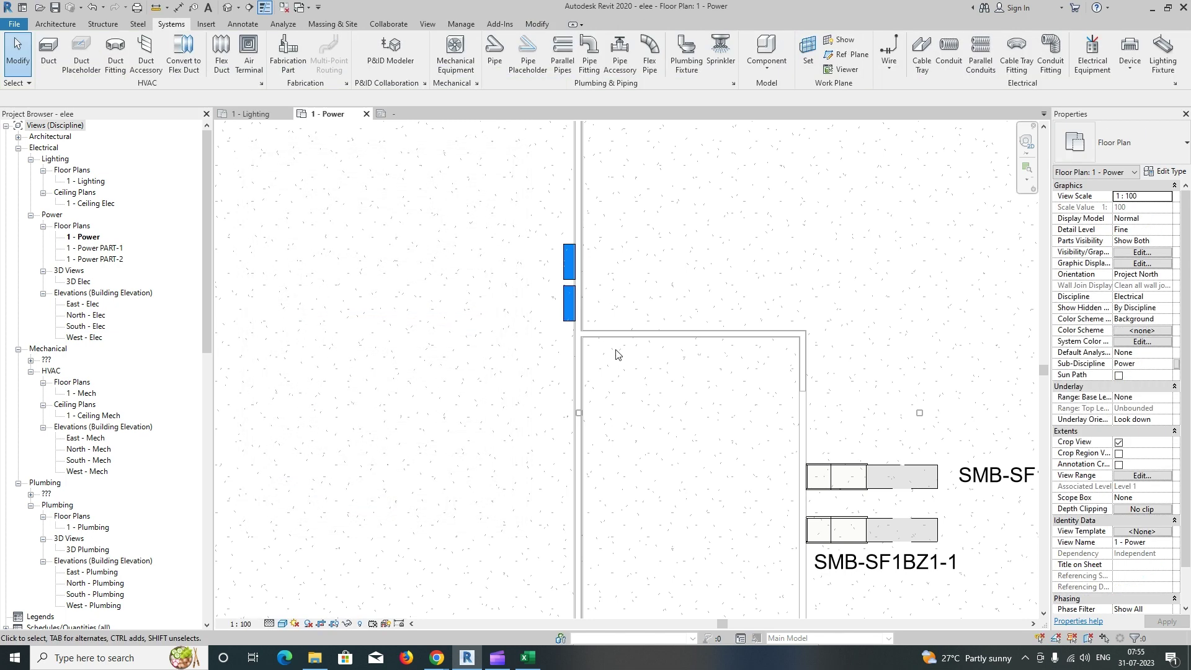
Step: Tag the DB-1 and DB-2 boards without leaders and move each tag just west of its board
key("t")
key("g")
left_click_drag(570, 275, 532, 275)
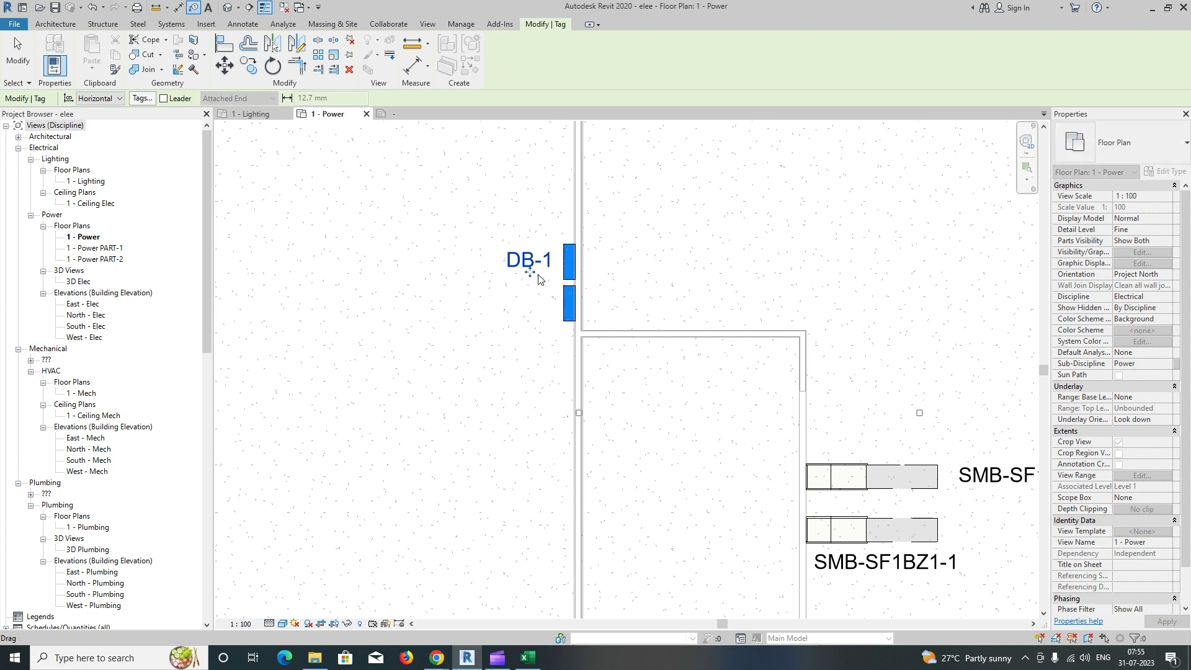
left_click(569, 315)
left_click_drag(569, 316, 526, 318)
scroll(565, 331, "down", 4)
key("Escape")
Step: Cancel the open cell edit in Excel, look through the remaining panels and cable tray tables, and return to Revit
left_click(530, 659)
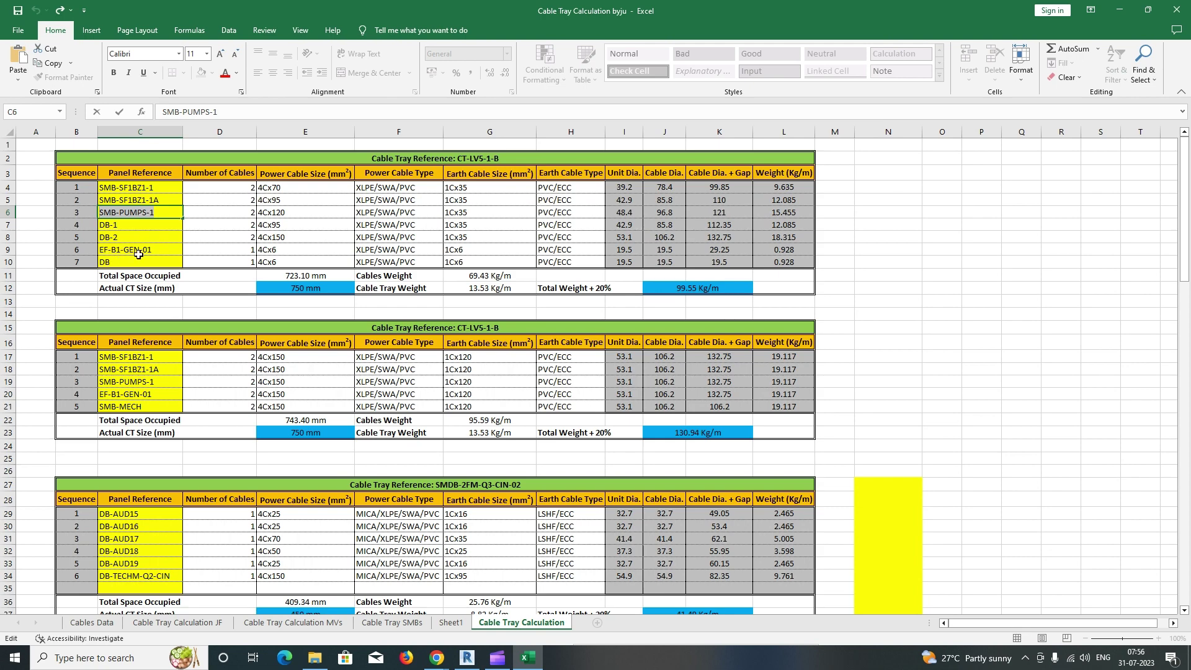
key("Escape")
scroll(736, 197, "down", 3)
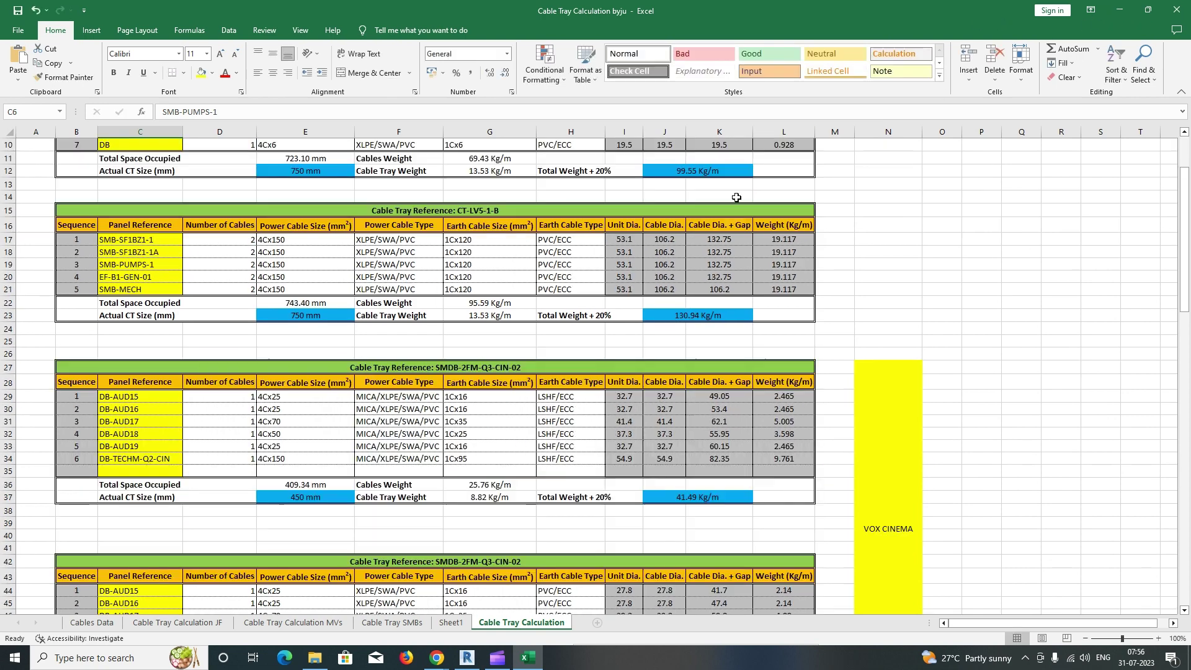
left_click(1120, 11)
Step: Copy the DB-1 and DB-2 boards with their tags about 3400 mm down along the same wall
scroll(526, 221, "up", 3)
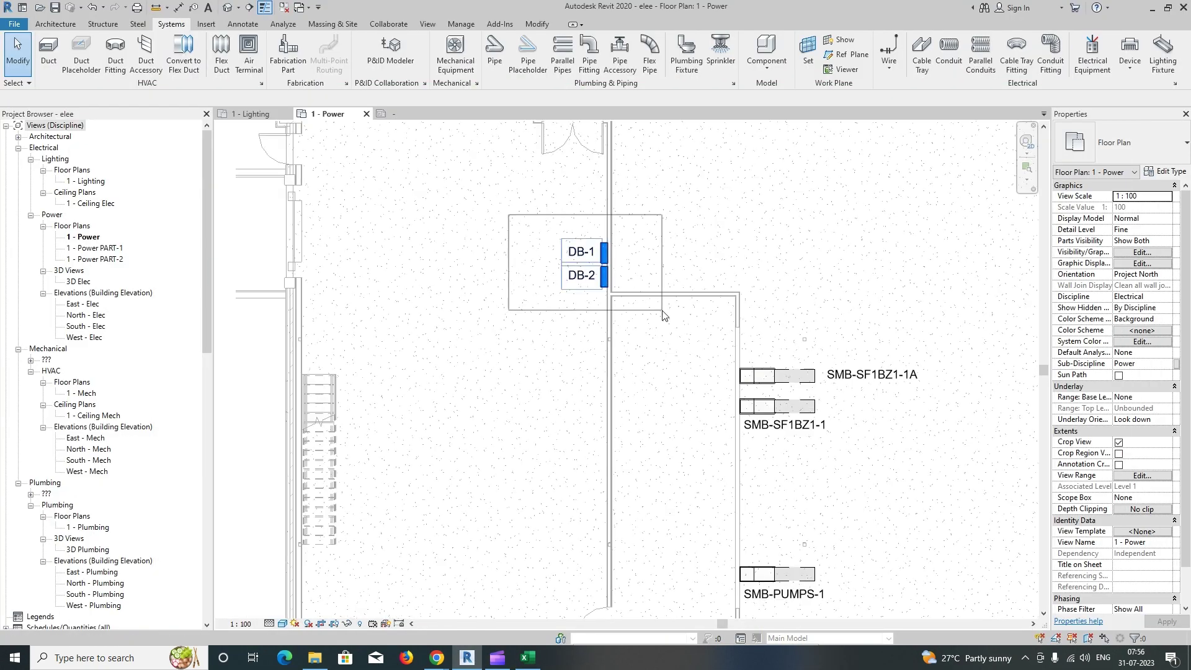
left_click_drag(663, 315, 659, 314)
left_click_drag(617, 256, 605, 315)
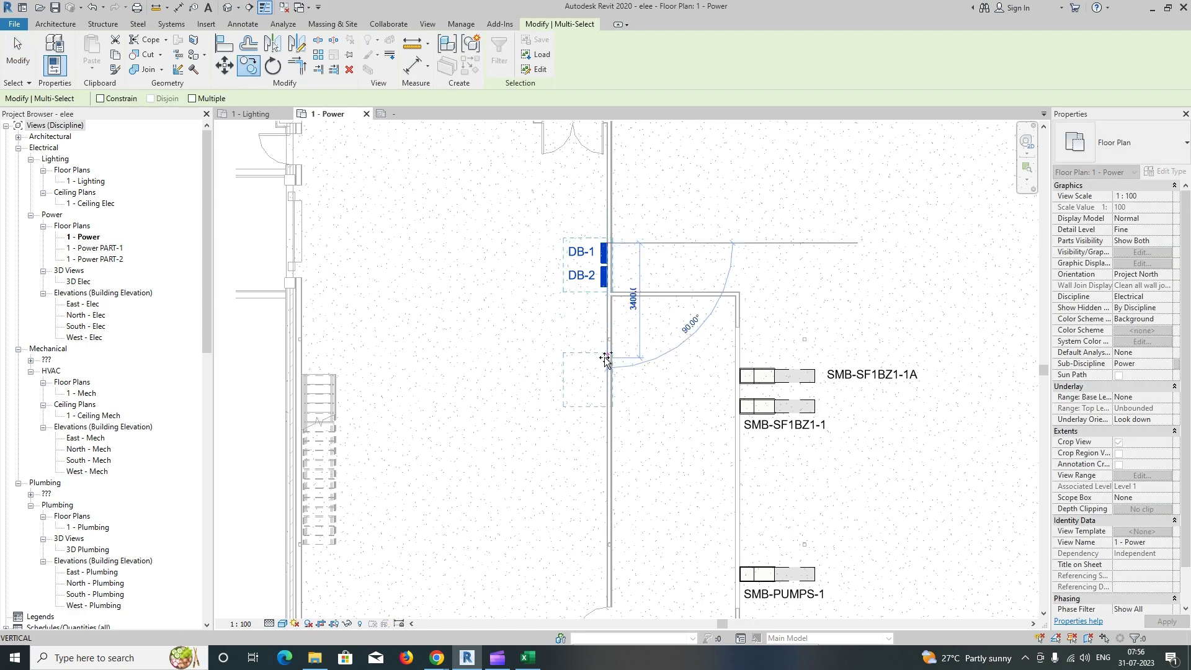
left_click_drag(605, 358, 605, 359, "ctrl")
left_click(503, 564)
Step: Compare the panel references of the first two CT-LV5-1-B tables in Excel and return to Revit
left_click(527, 659)
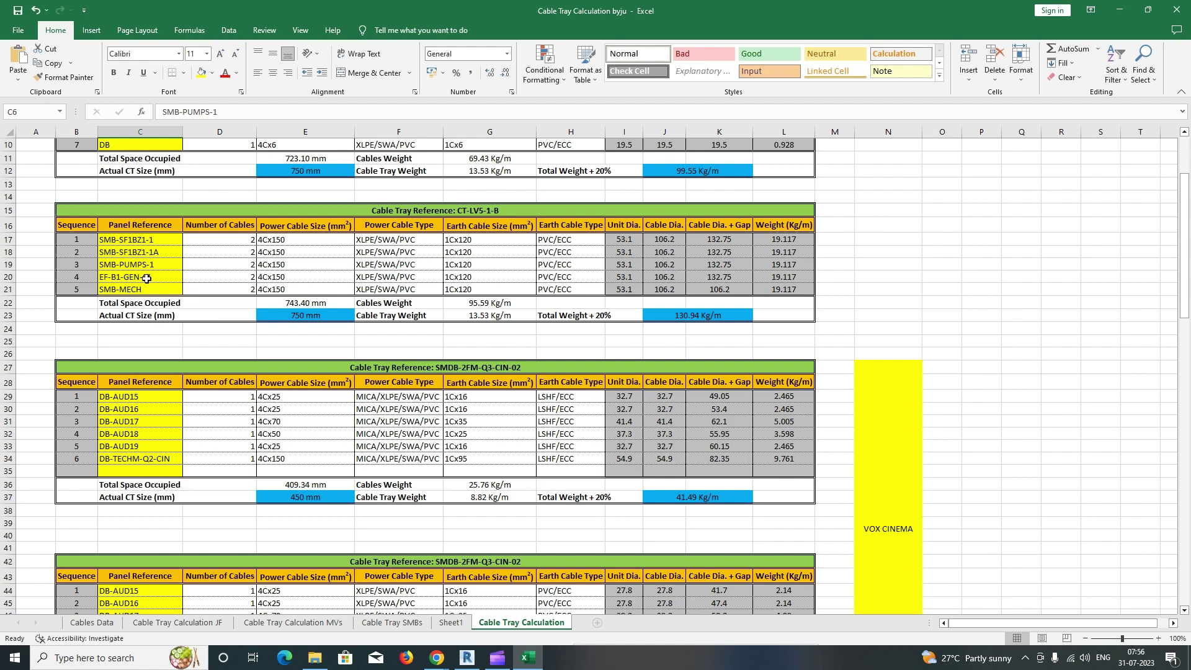
scroll(147, 283, "up", 3)
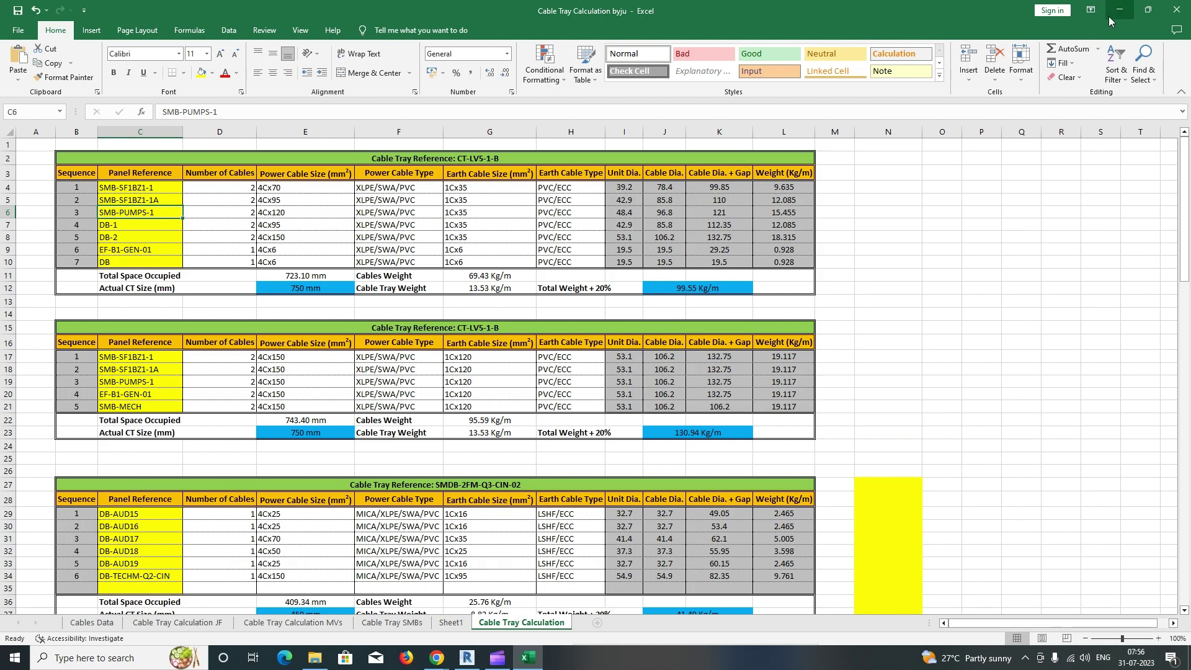
left_click(1110, 19)
Step: Examine the power plan from the LV5-1-B and SMDB-2FM switchgear up to the distribution boards and SMB panels
scroll(558, 449, "down", 3)
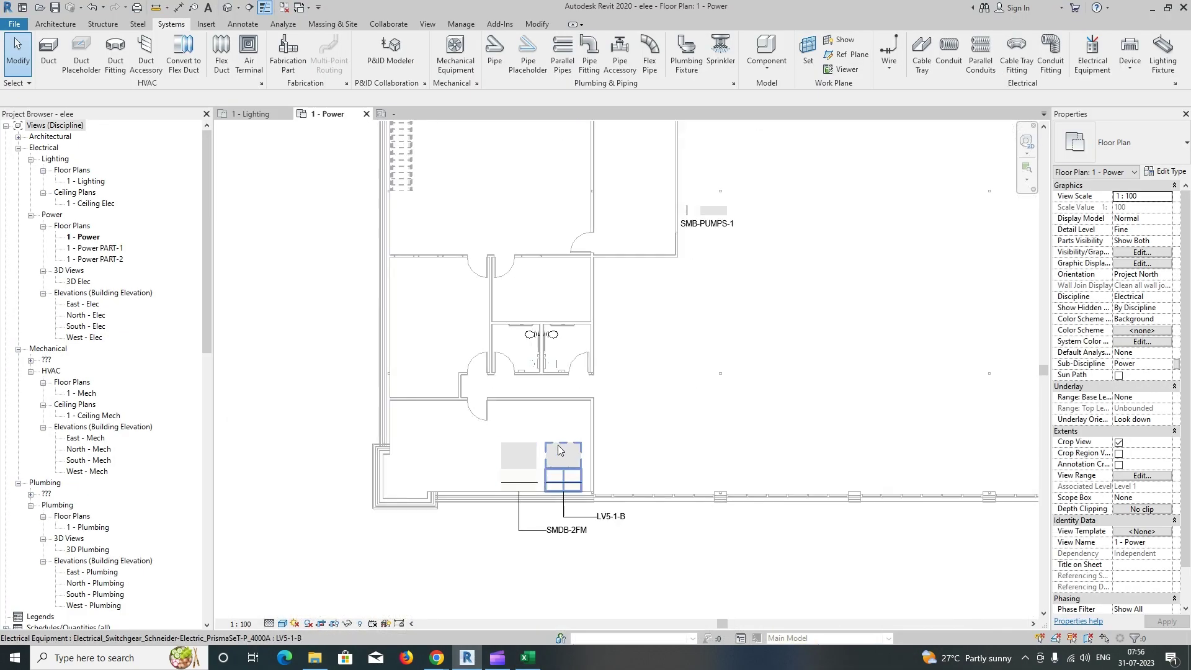
scroll(558, 449, "up", 1)
scroll(558, 449, "down", 2)
middle_click_drag(573, 477, 517, 526)
scroll(551, 522, "down", 1)
middle_click_drag(496, 300, 464, 361)
scroll(502, 407, "down", 1)
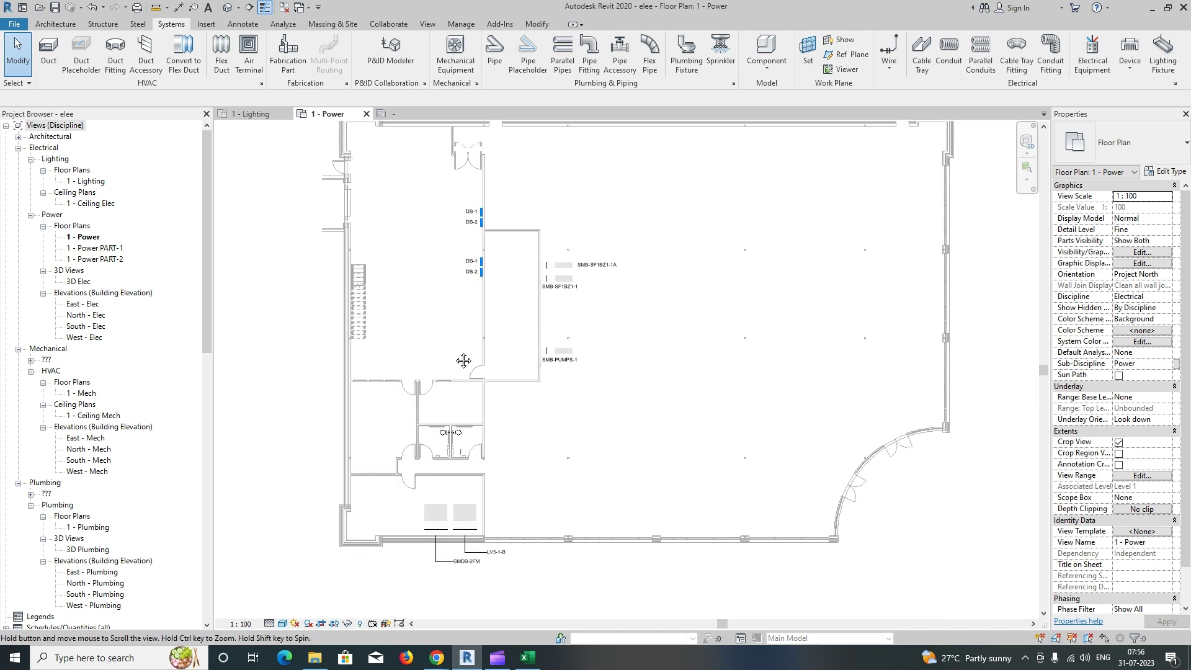
middle_click_drag(545, 414, 551, 448)
middle_click_drag(439, 393, 450, 355)
middle_click_drag(467, 513, 484, 511)
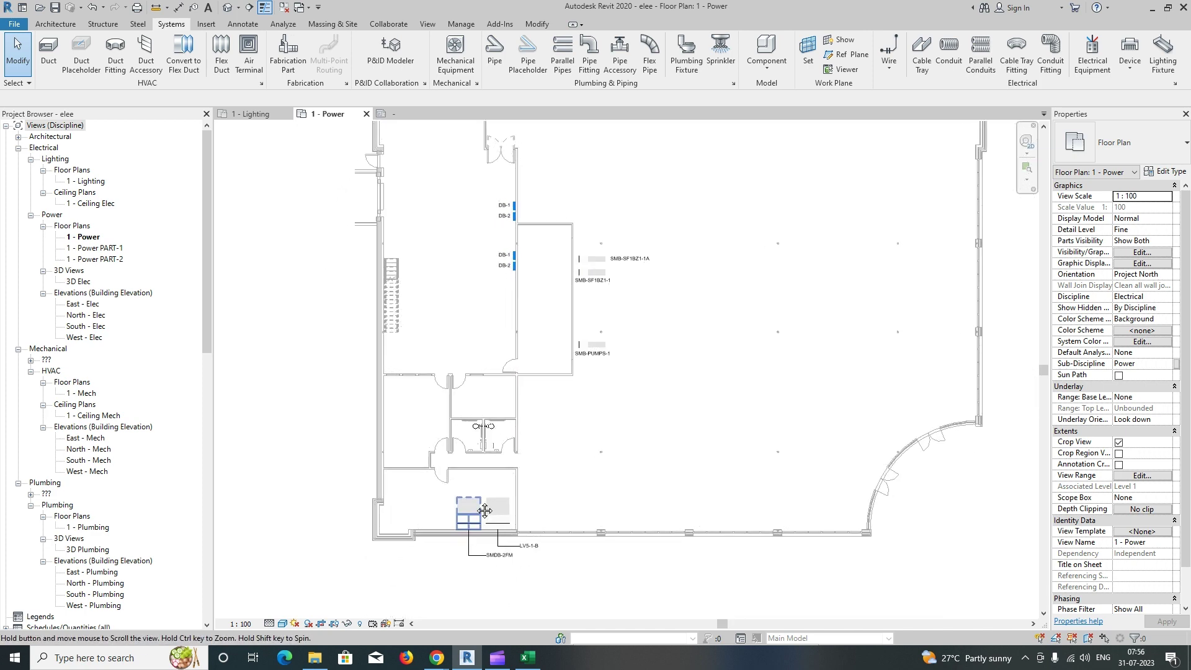
Step: Start the Cable Tray command, copy the reference CT-LV5-1-B from the first table's title in Excel, and return to Revit
left_click(921, 57)
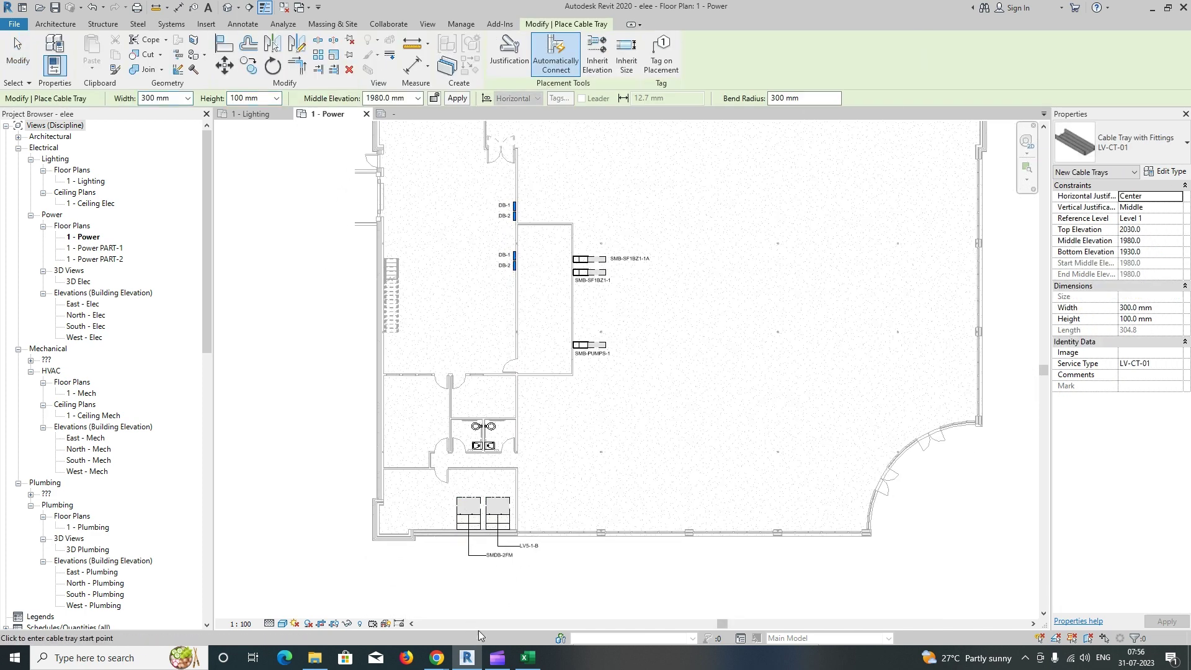
left_click(528, 658)
left_click(503, 157)
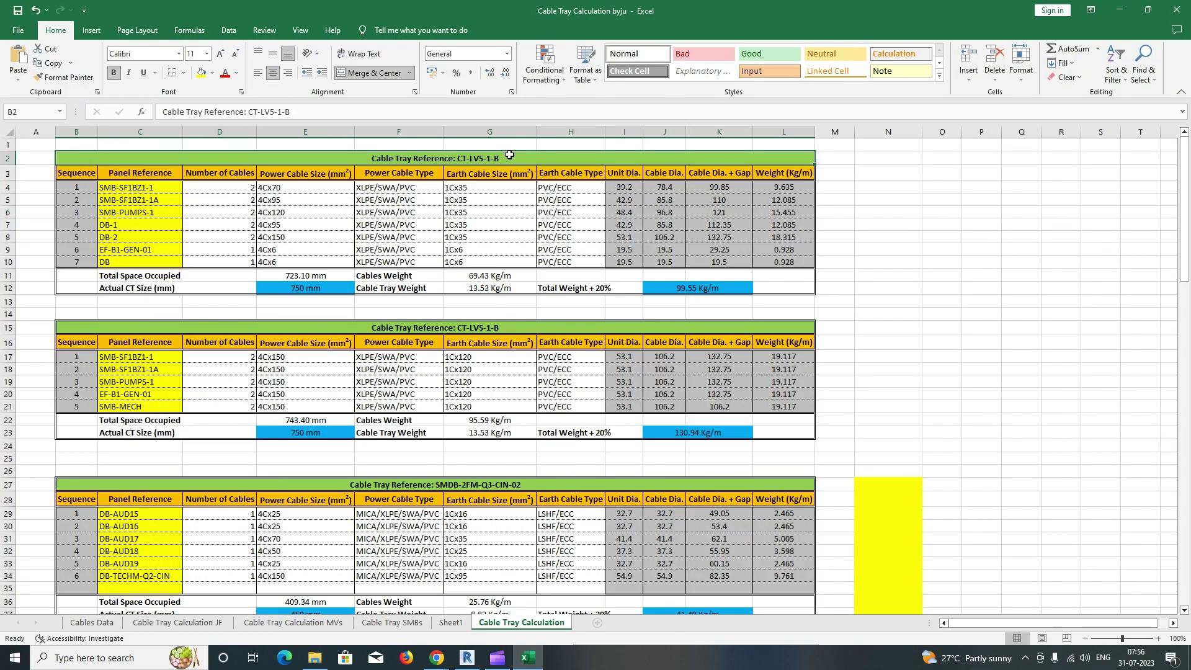
key("F2")
left_click_drag(458, 159, 514, 159)
key("ctrl+c")
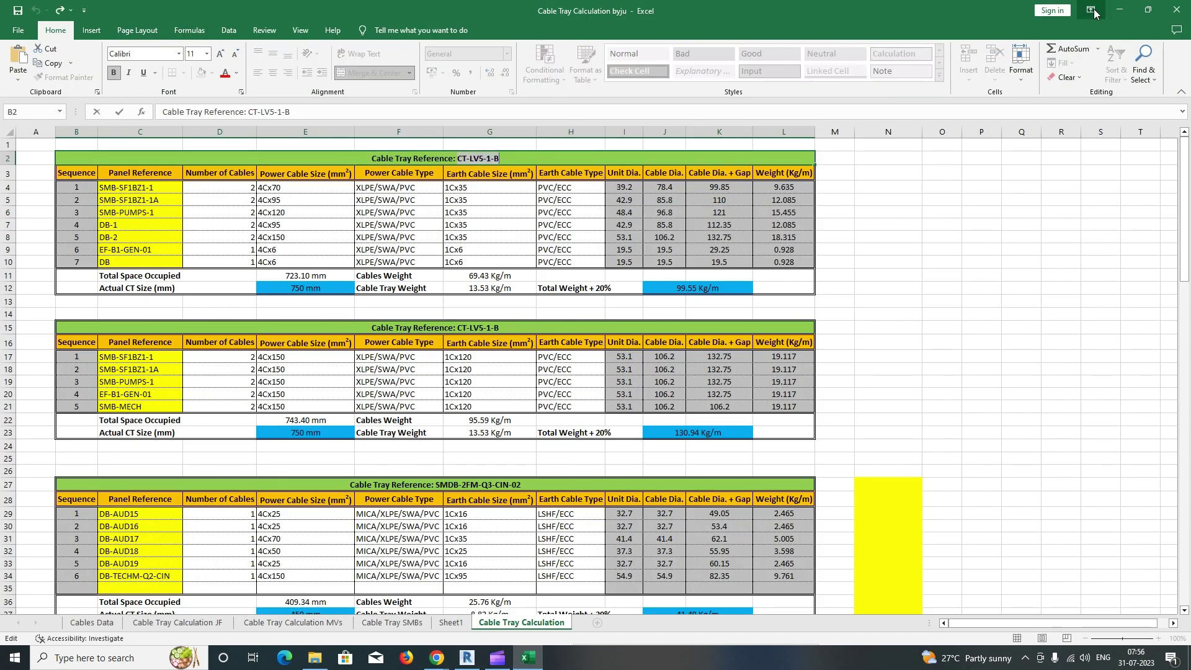
left_click(1116, 14)
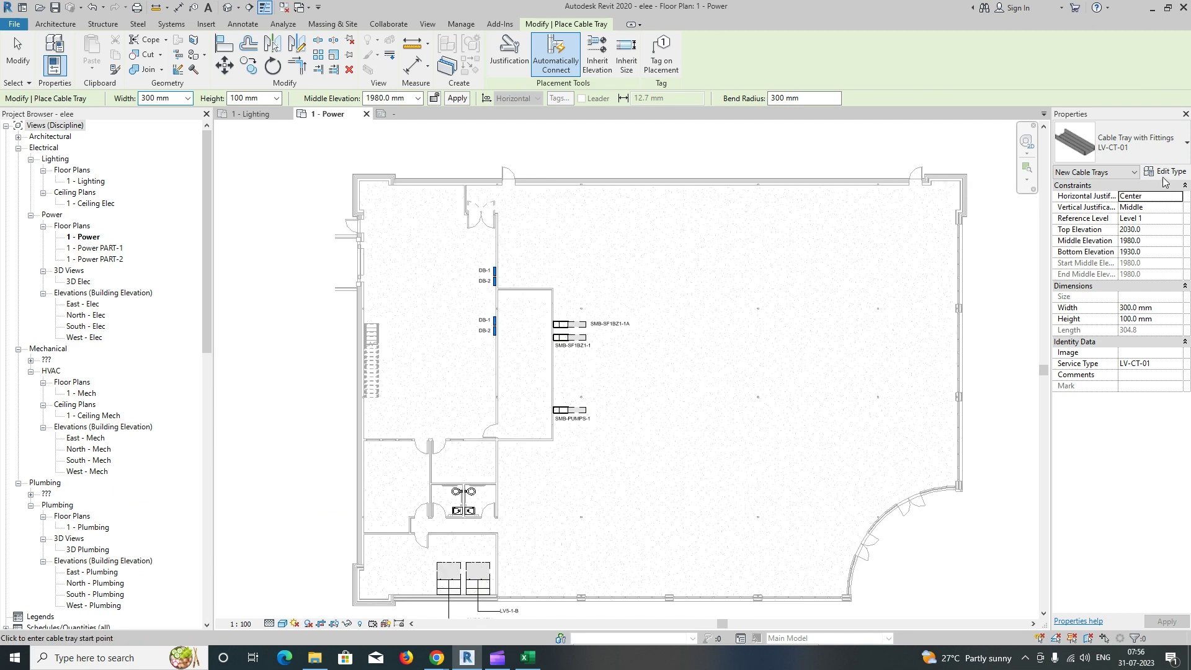
Step: Duplicate the LV-CT-01 cable tray type as CT-LV5-1-B and enter CT-LV5-1-B as its type mark, description and type comments
left_click(1166, 174)
left_click(476, 199)
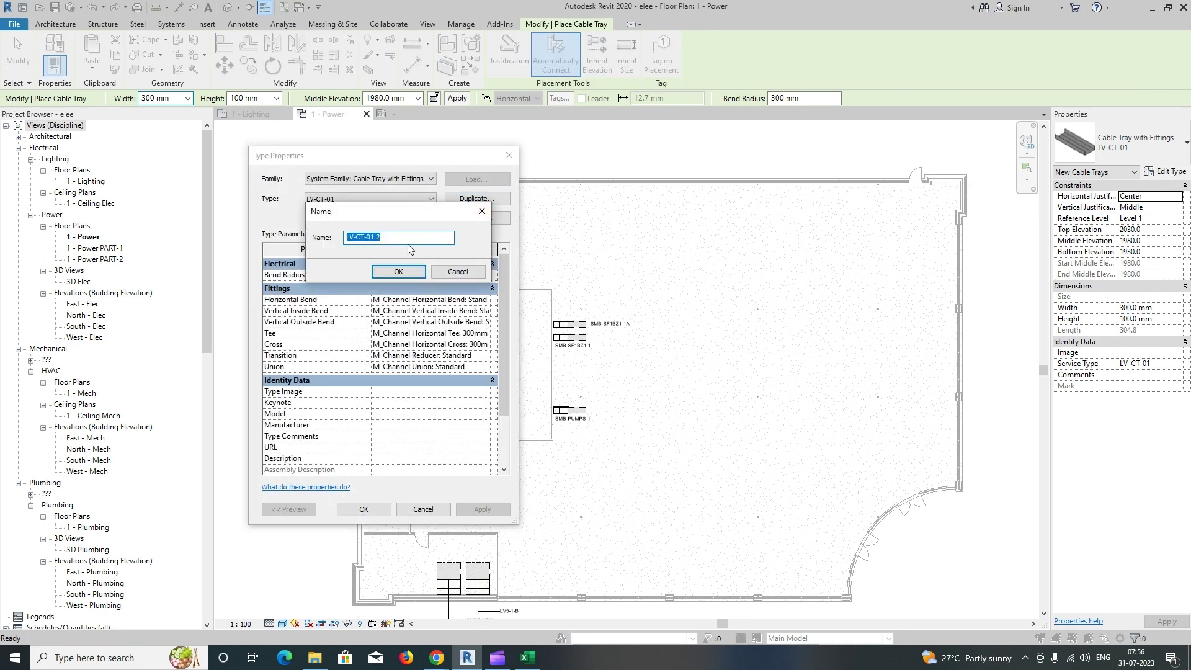
left_click(399, 273)
scroll(425, 431, "down", 2)
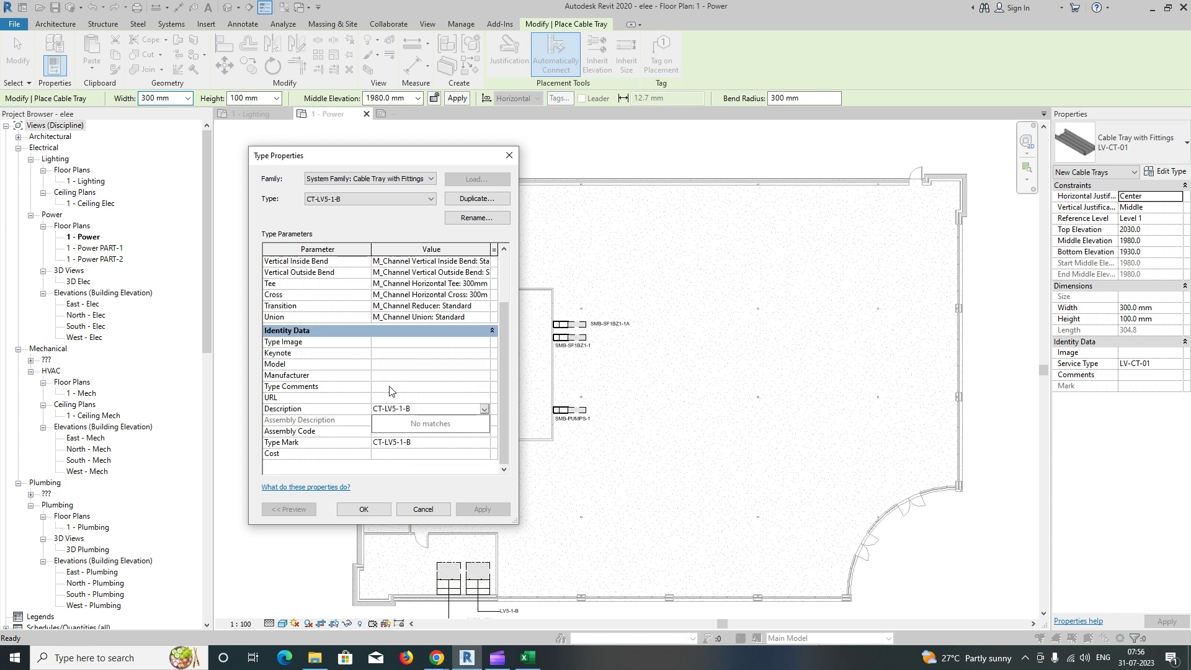
key("ctrl+v")
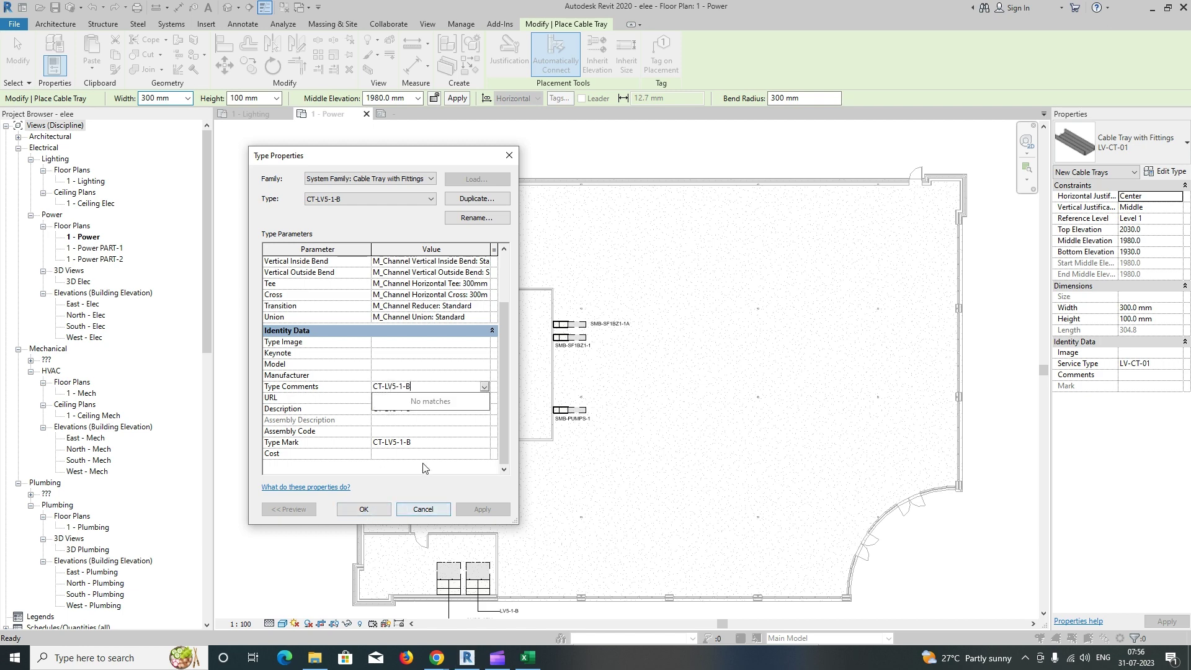
left_click(369, 512)
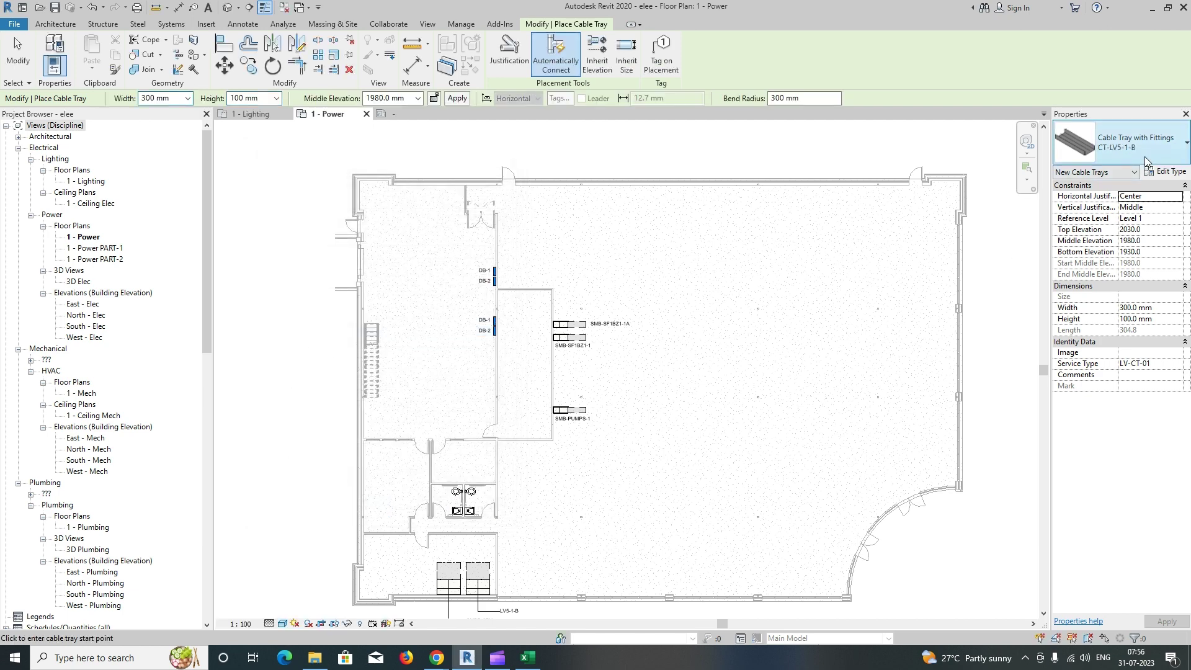
Step: Check the actual tray size listed for CT-LV5-1-B in the first Excel table and return to the LV5-1-B switchgear in Revit
middle_click_drag(521, 436, 620, 339)
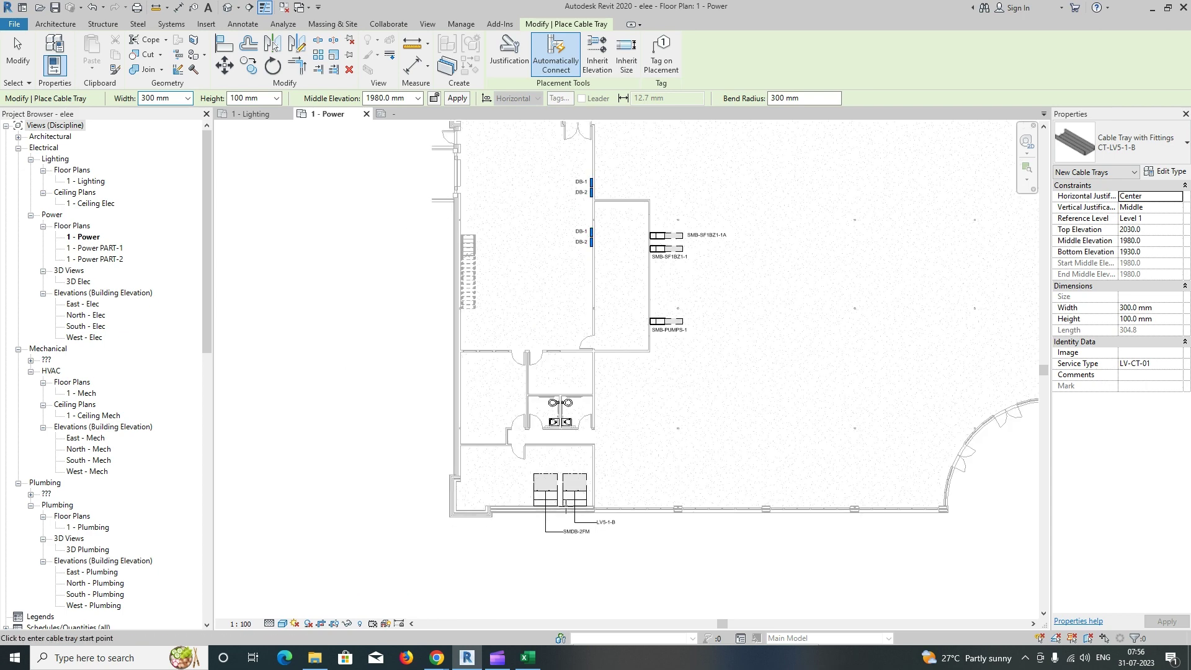
scroll(577, 471, "up", 2)
scroll(587, 493, "up", 3)
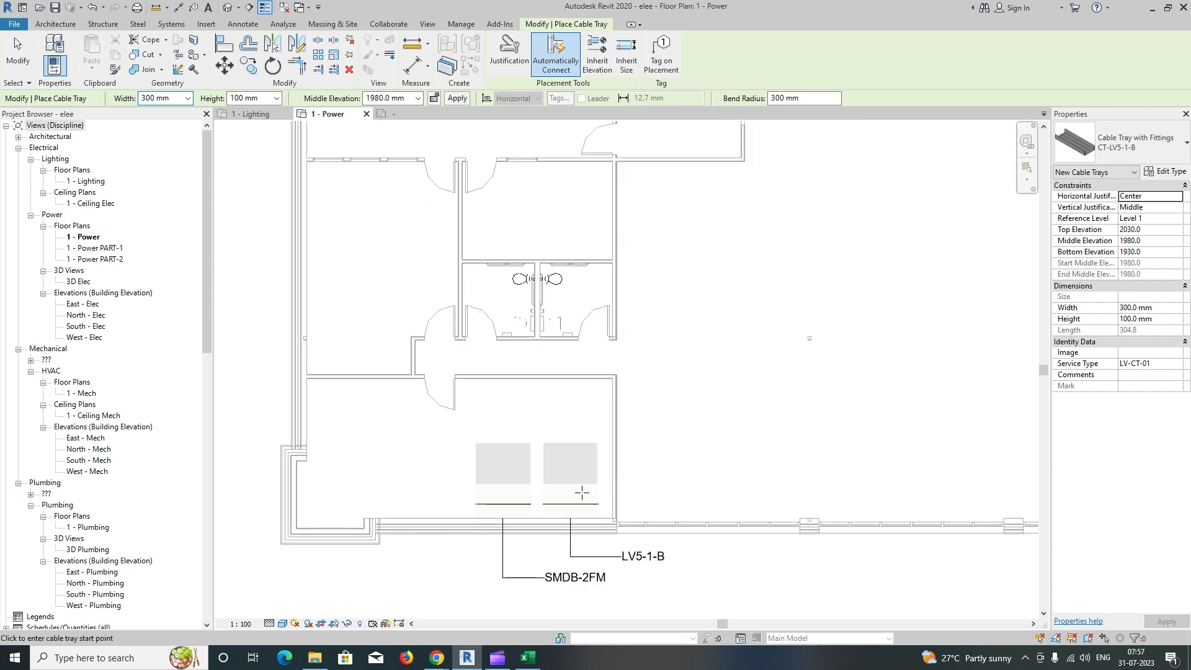
left_click(582, 493)
key("Escape")
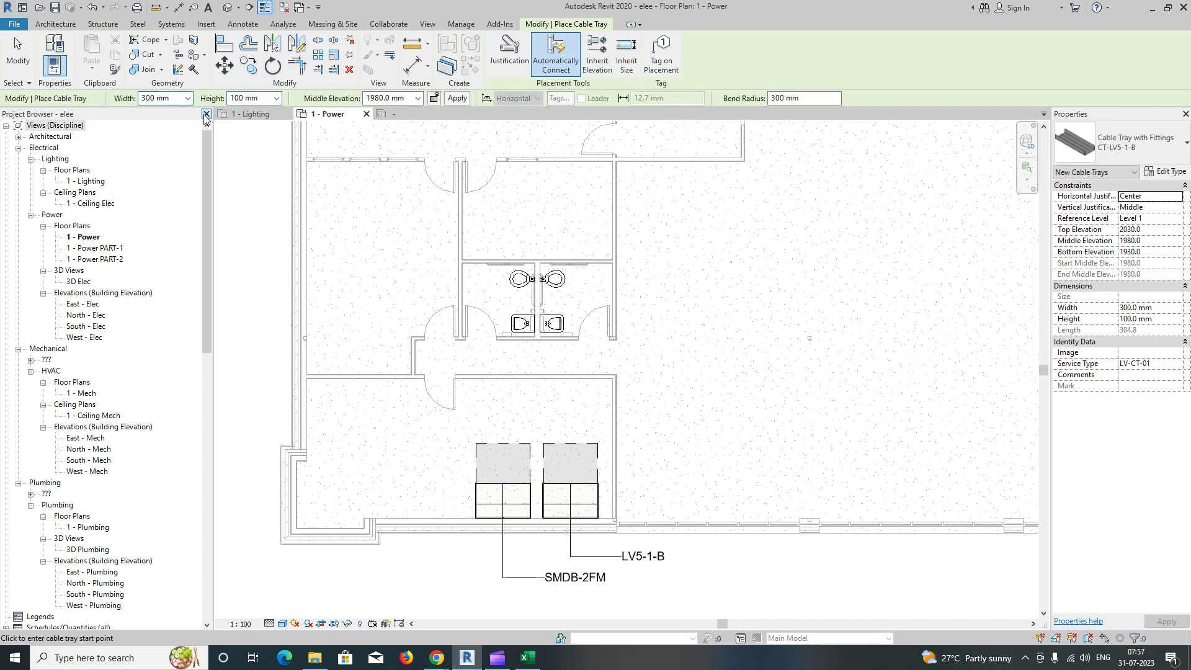
left_click(530, 661)
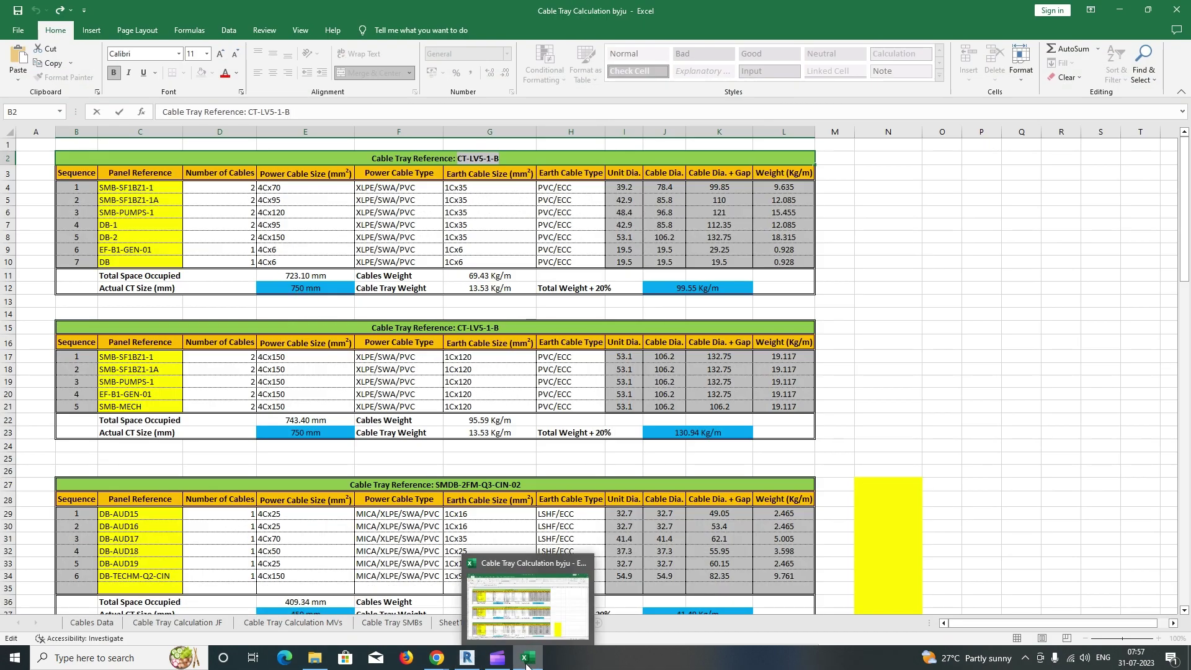
left_click(526, 661)
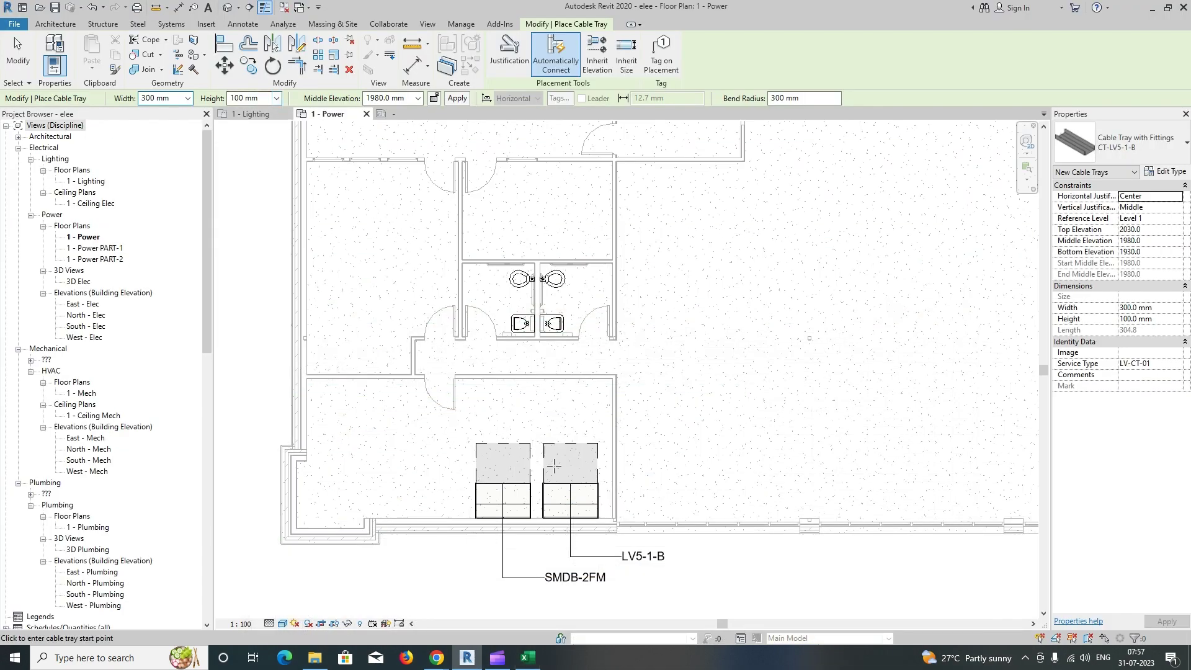
Step: Draw a 750 mm wide tray from the LV5-1-B switchgear about 4300 mm north, east past the wall, and about 13400 mm north beside the SMB panels
left_click(583, 513)
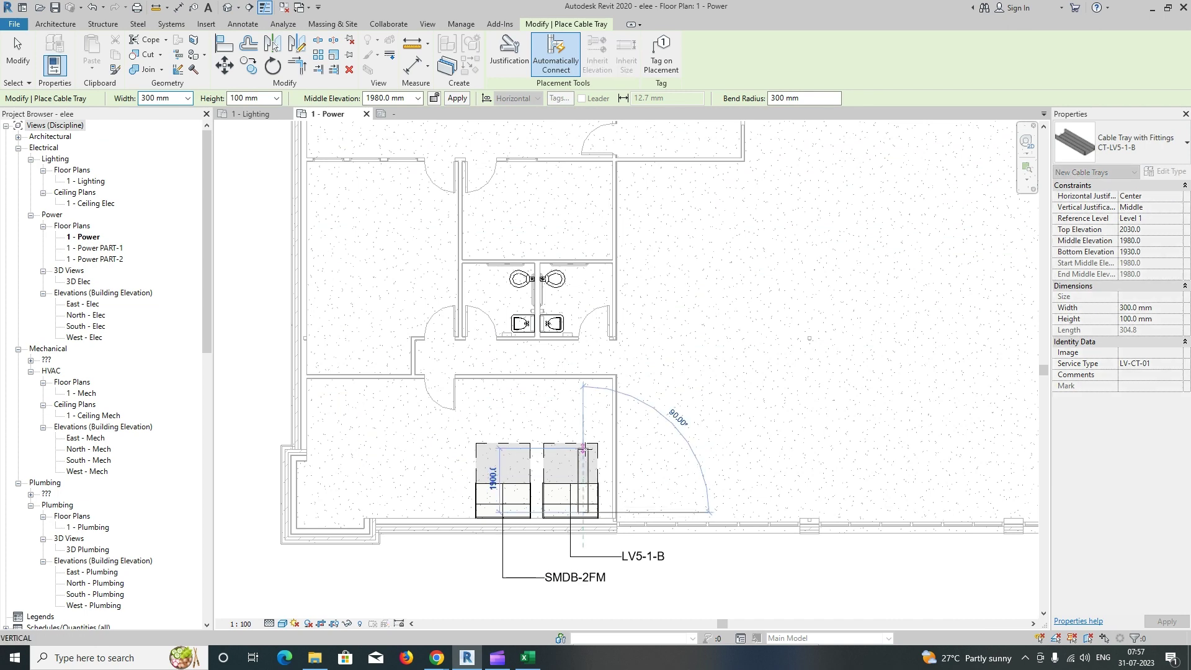
left_click(188, 98)
left_click(160, 249)
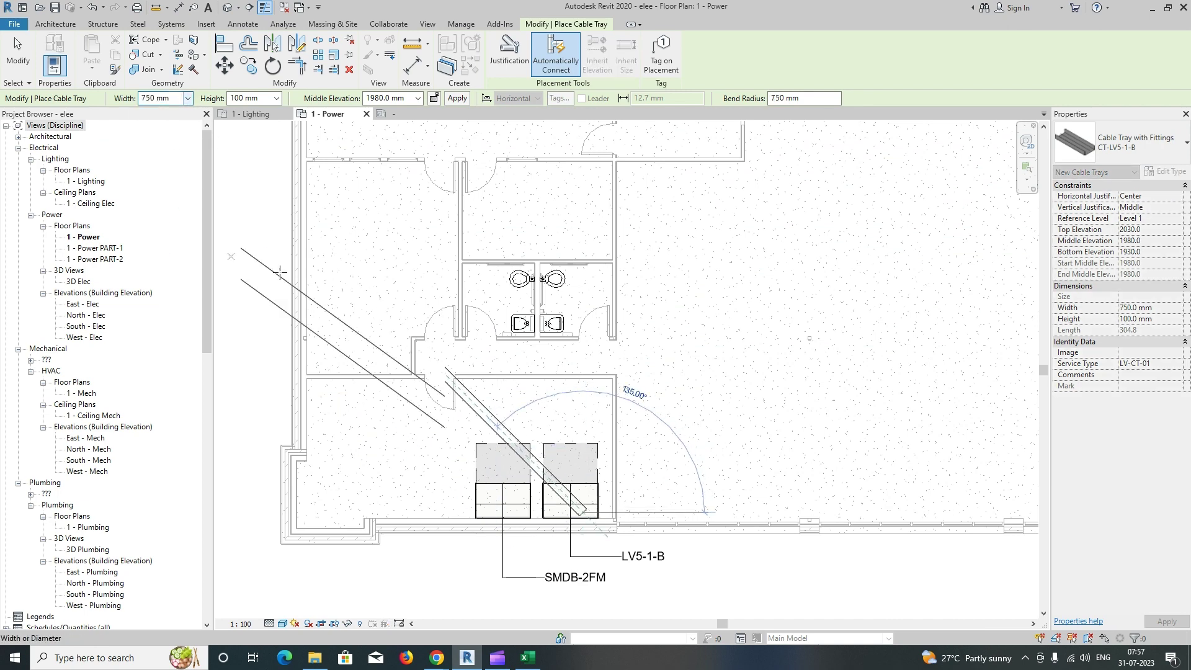
scroll(581, 414, "down", 1)
scroll(581, 415, "down", 2)
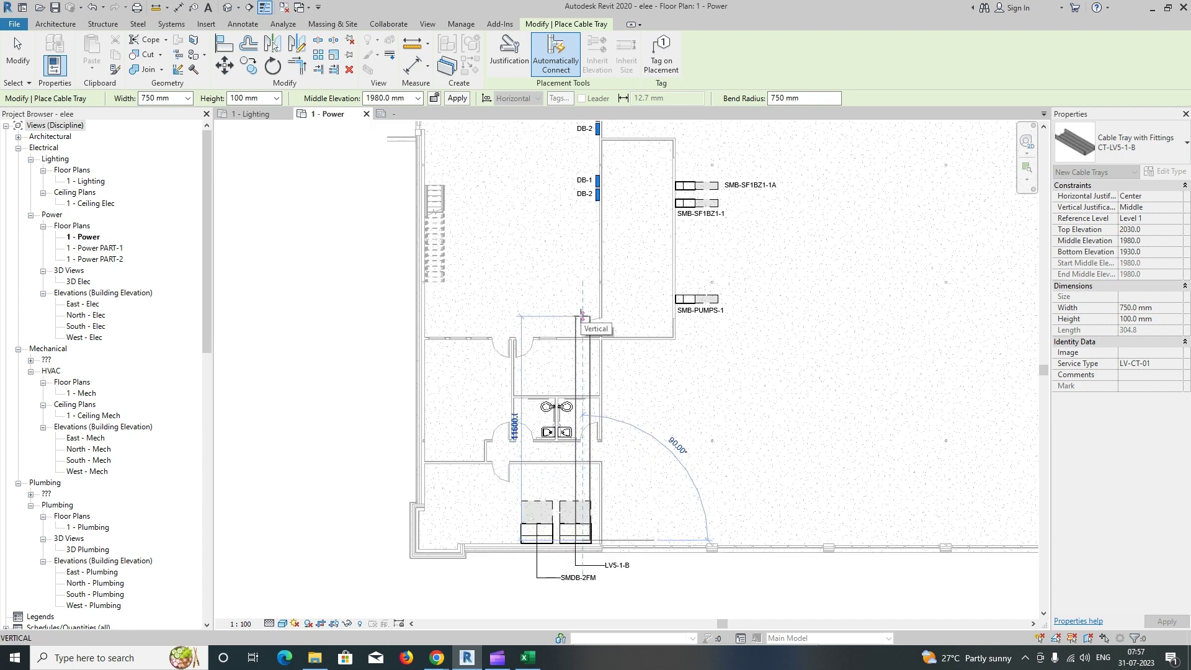
middle_click_drag(581, 316, 558, 304)
scroll(559, 305, "down", 1)
scroll(554, 447, "up", 4)
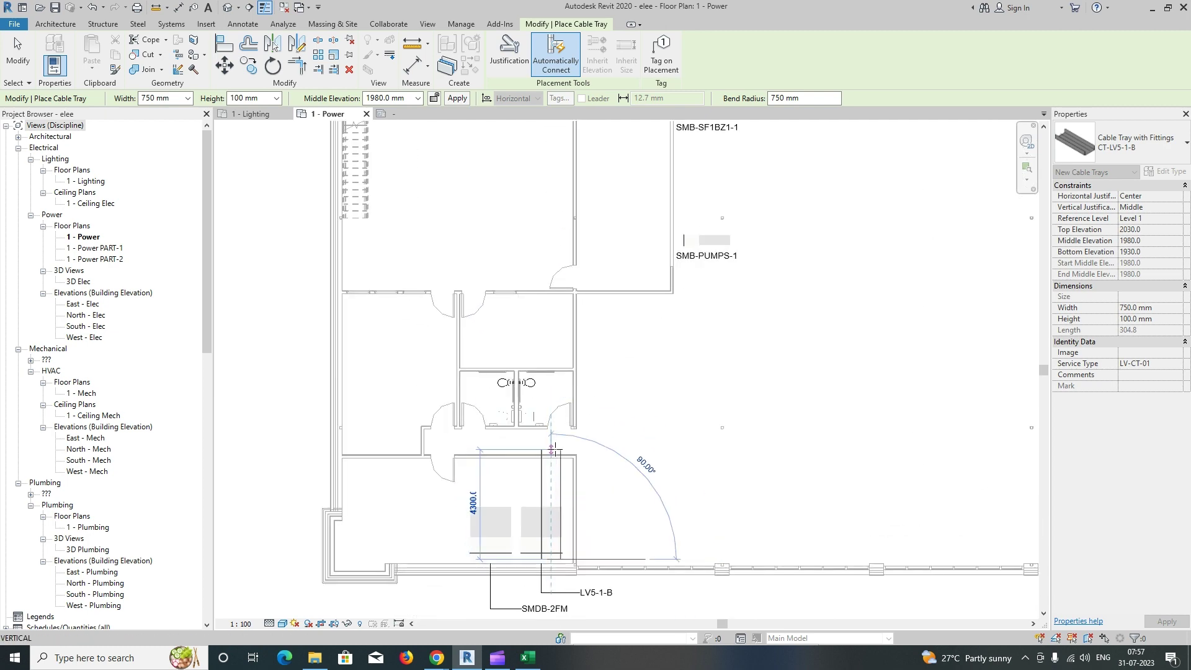
left_click(551, 444)
scroll(620, 439, "down", 2)
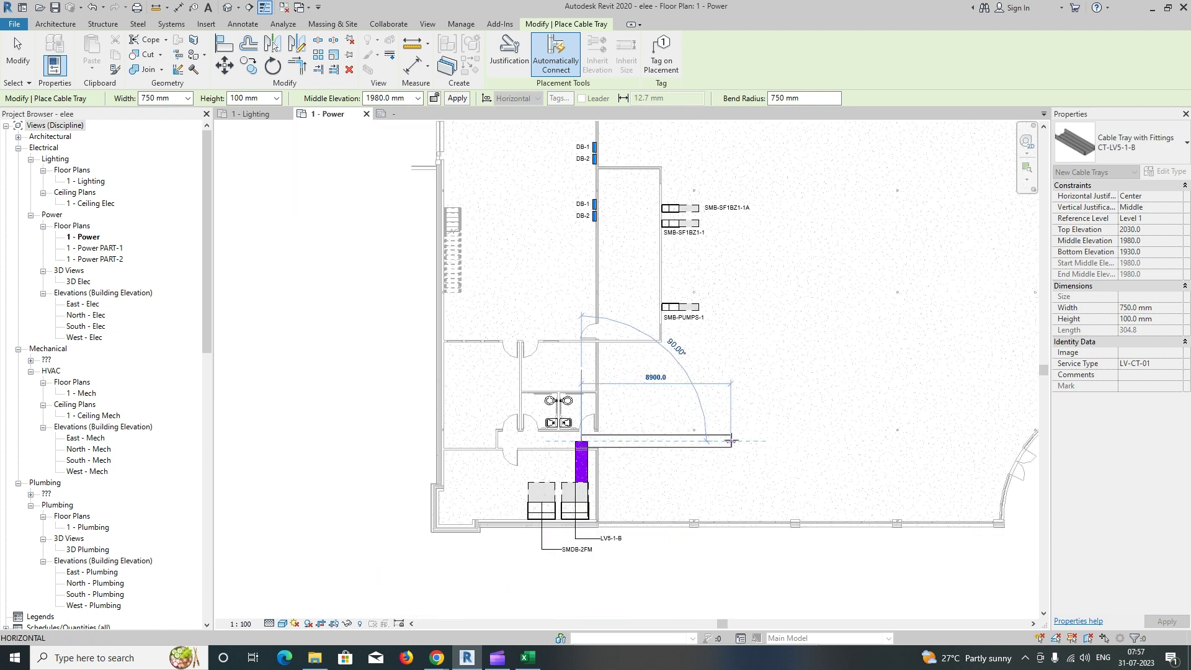
left_click(742, 441)
middle_click_drag(741, 284, 740, 424)
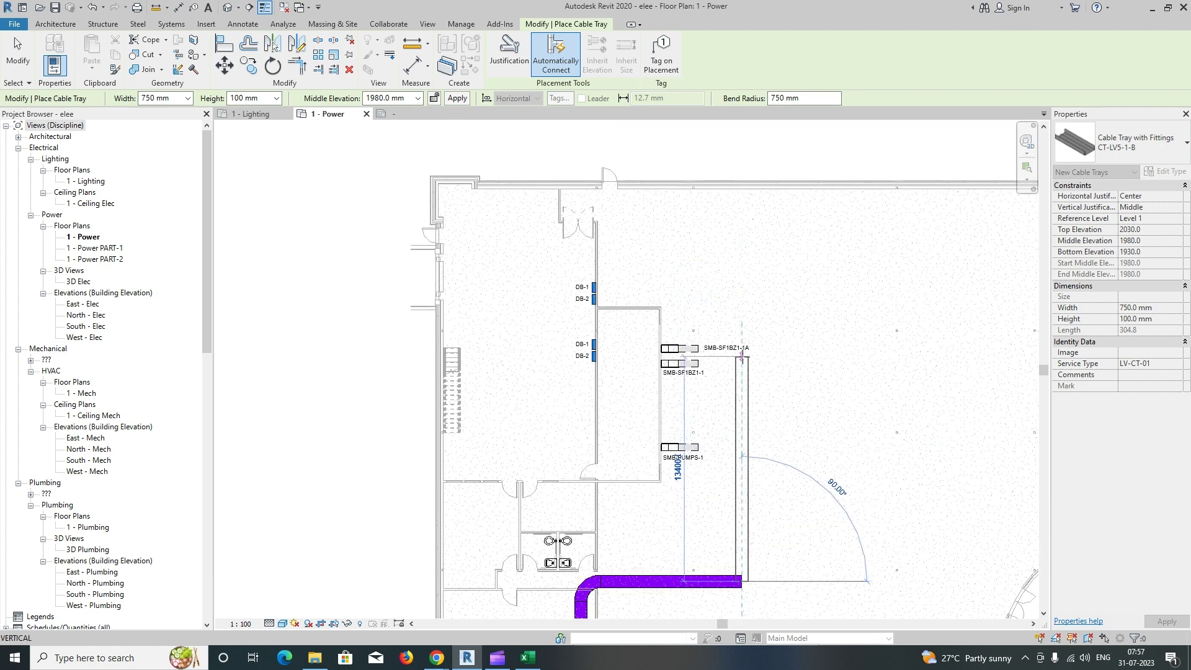
left_click(741, 355)
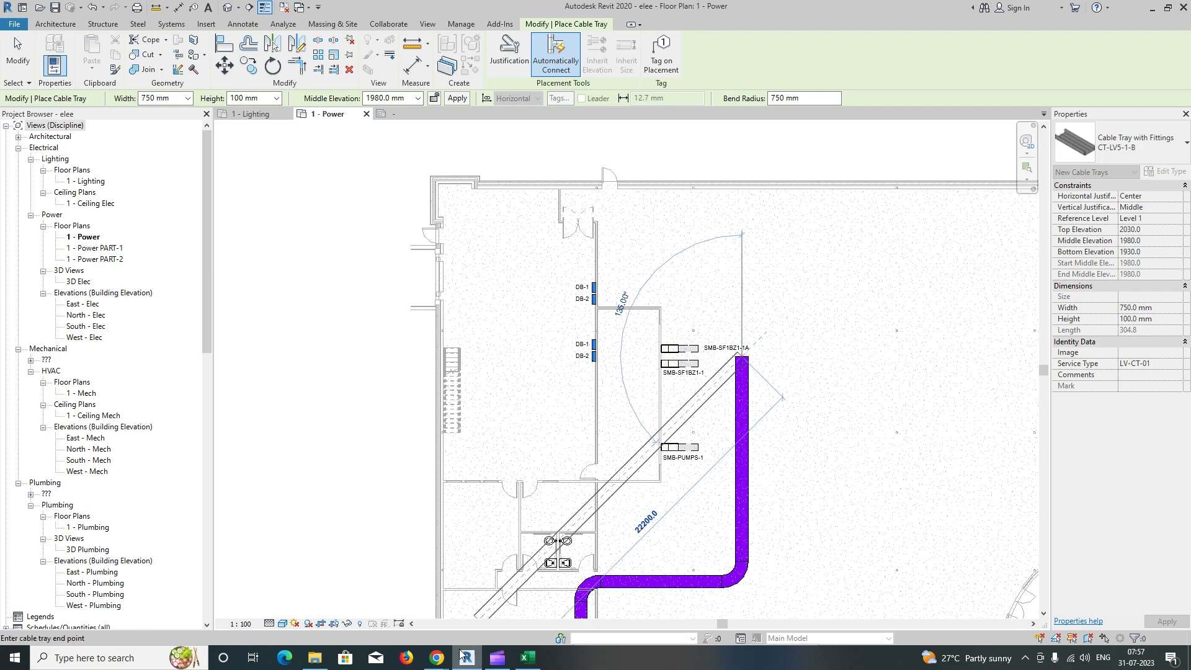
Step: Review the DB-1 and DB-2 power cable sizes in the first Excel table and return to Revit
left_click(527, 660)
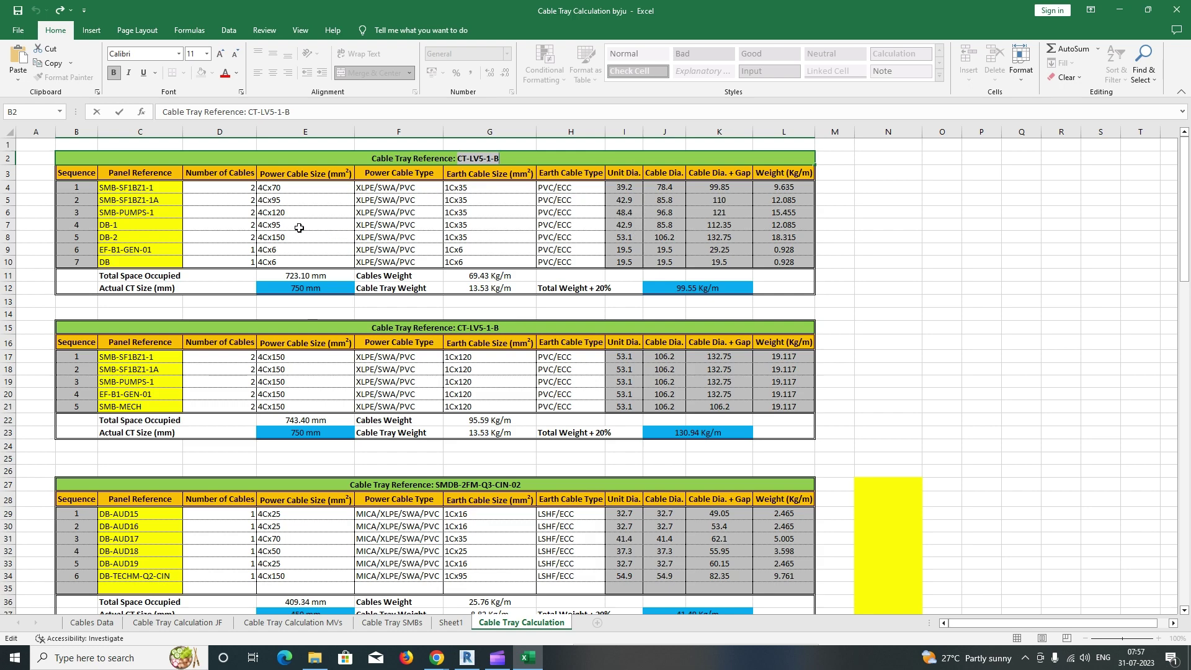
left_click_drag(299, 228, 298, 239)
left_click(1120, 11)
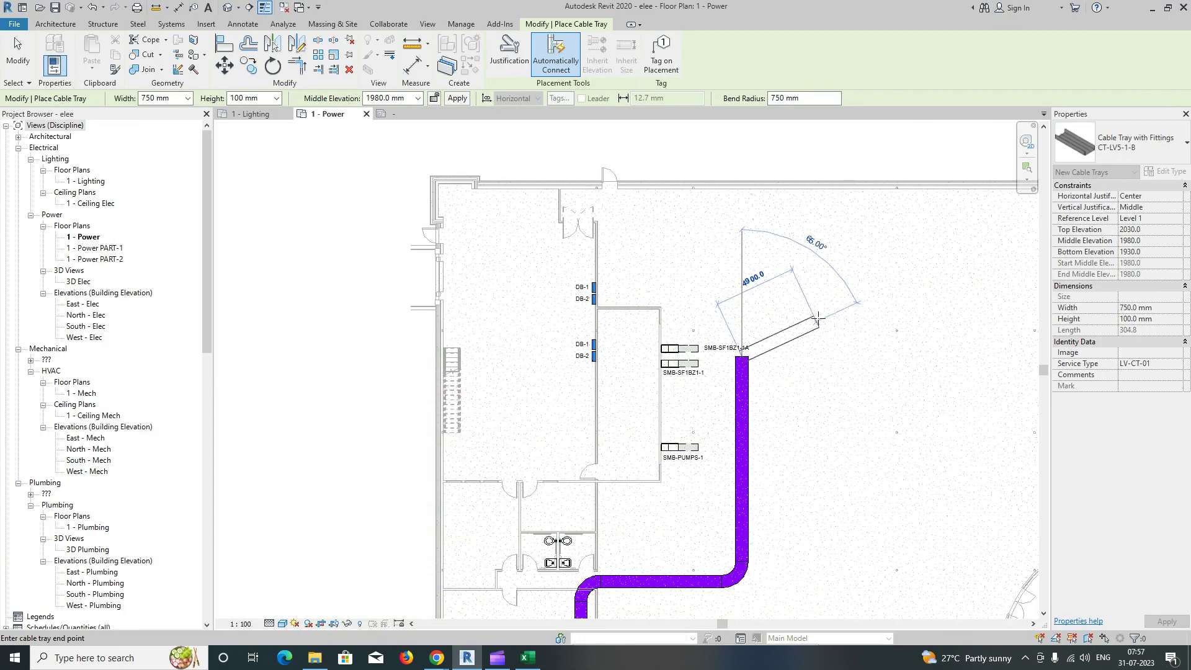
Step: Continue the tray at 300 mm wide north, west across the wall, and about 5800 mm south alongside the DB-1 and DB-2 boards
left_click(186, 101)
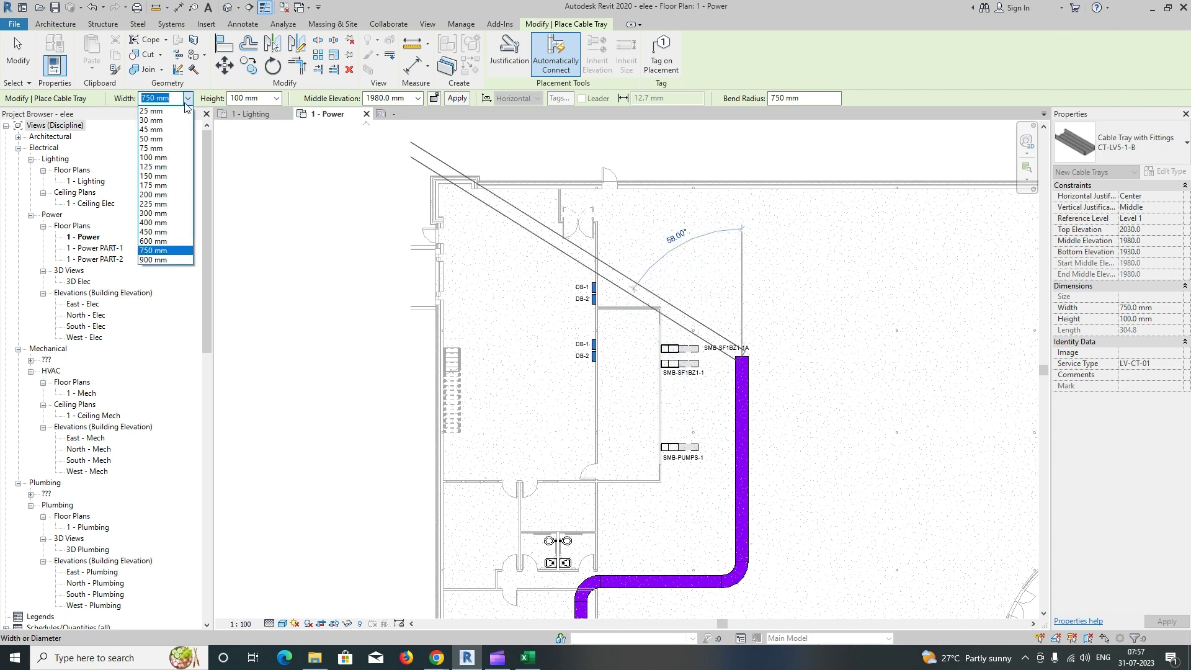
left_click(155, 214)
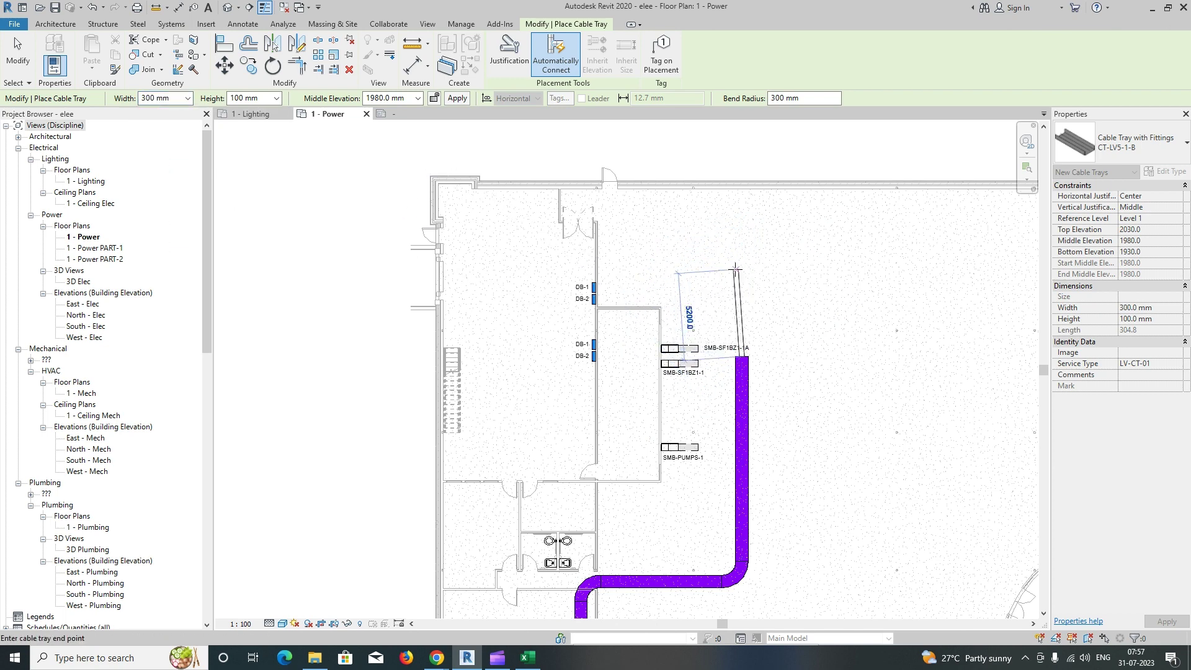
left_click(741, 261)
left_click(571, 262)
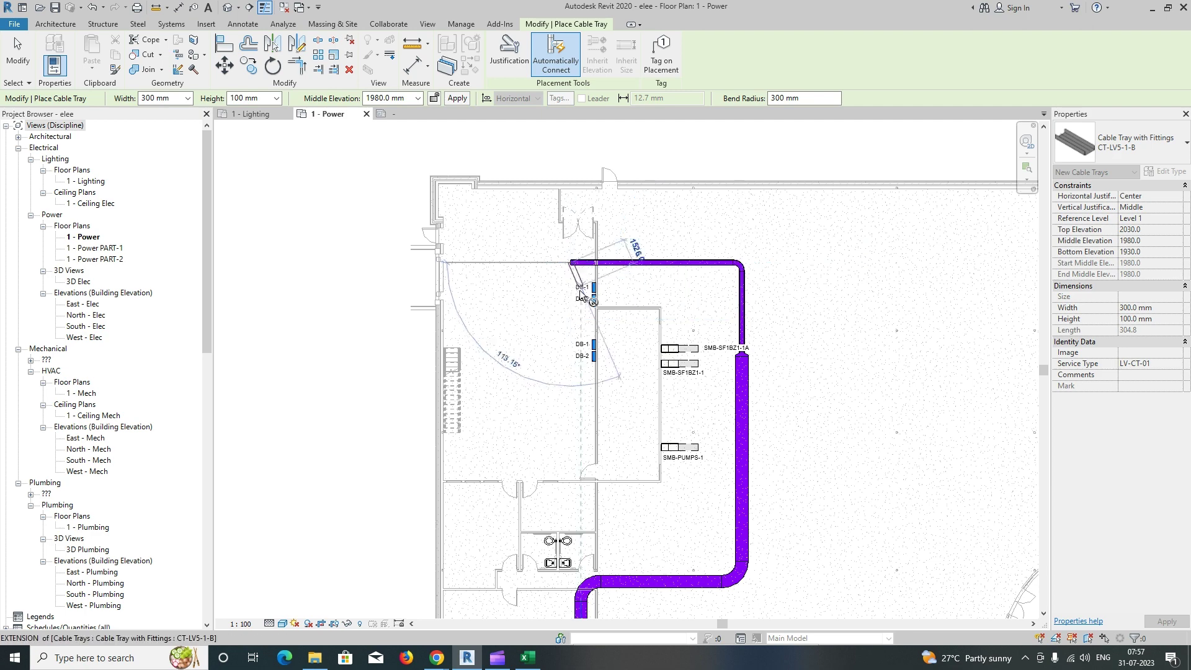
scroll(569, 352, "up", 1)
scroll(569, 353, "up", 2)
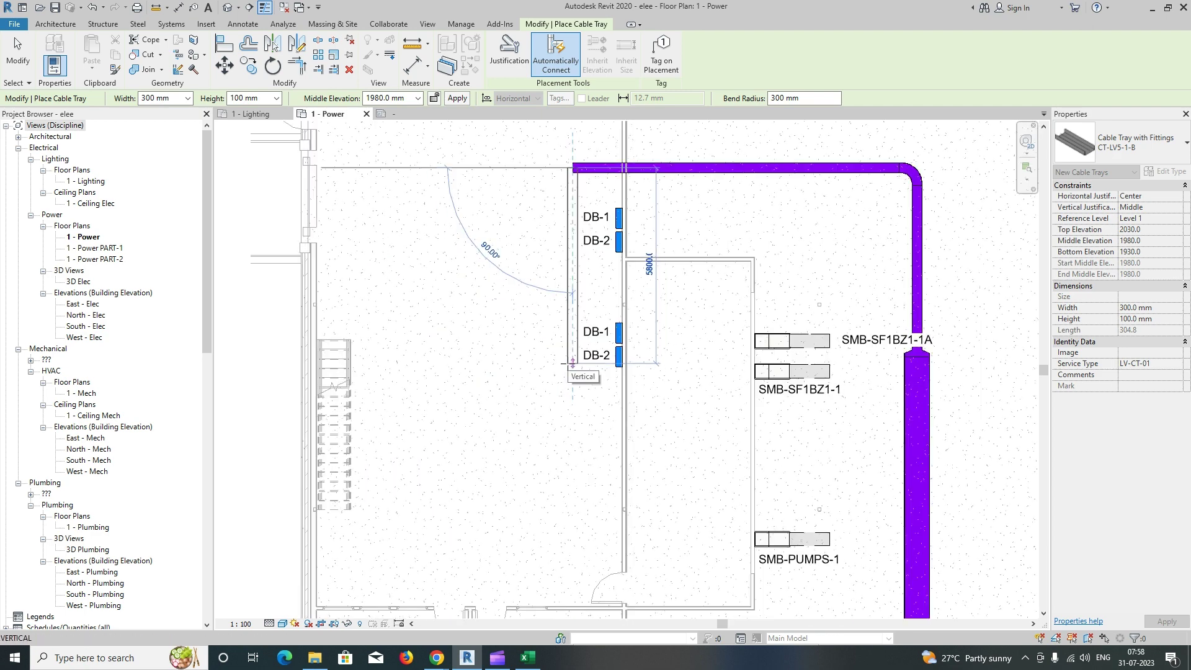
left_click(572, 362)
key("Escape")
scroll(478, 245, "down", 3)
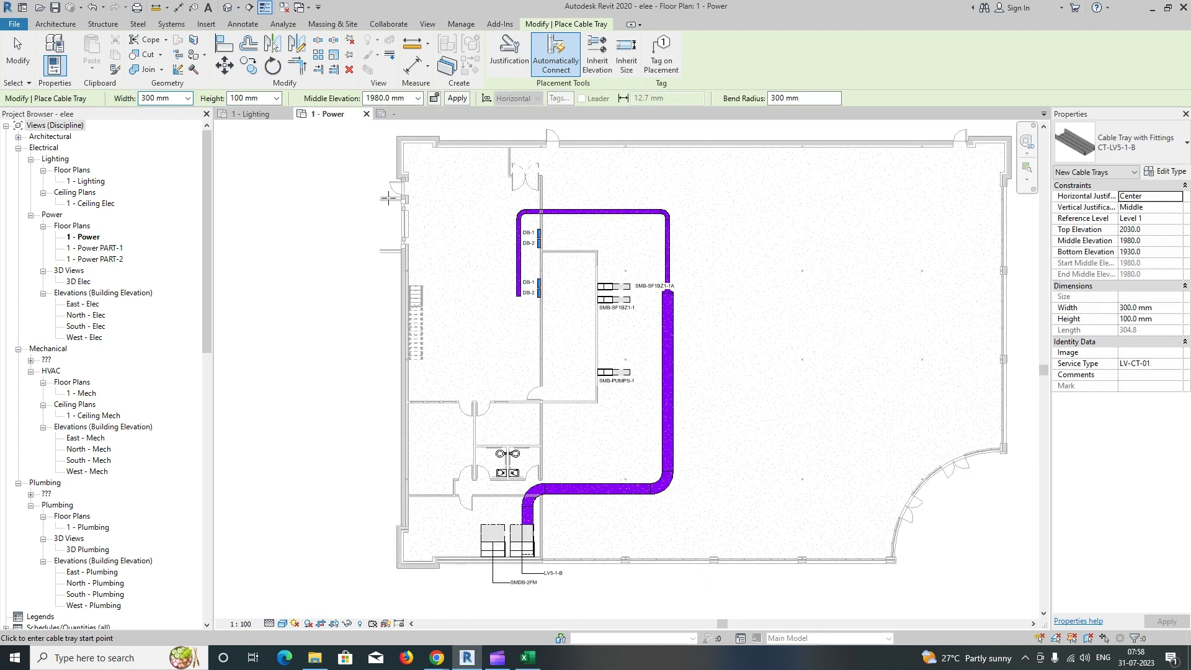
key("Escape")
Step: Nudge the north end of the 750 mm tray and its reducer upward past the SMB-SF1BZ1-1A panel
scroll(680, 296, "up", 3)
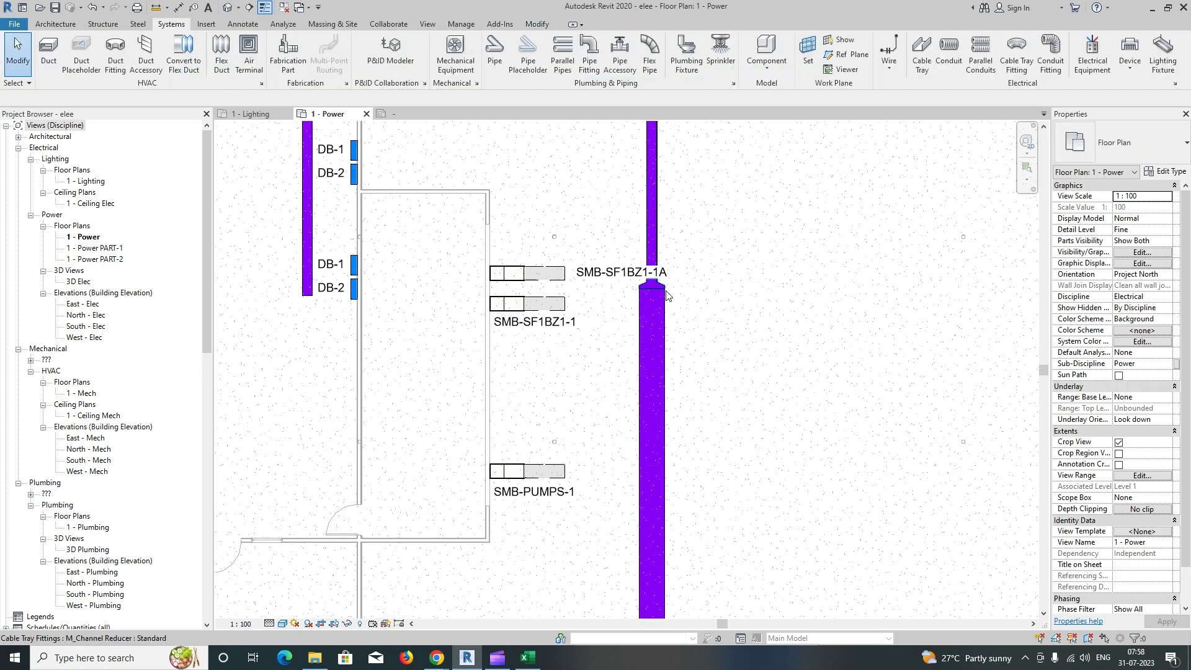
left_click(658, 287)
key("Escape")
left_click(664, 307)
key("Up")
key("Up")
key("Up")
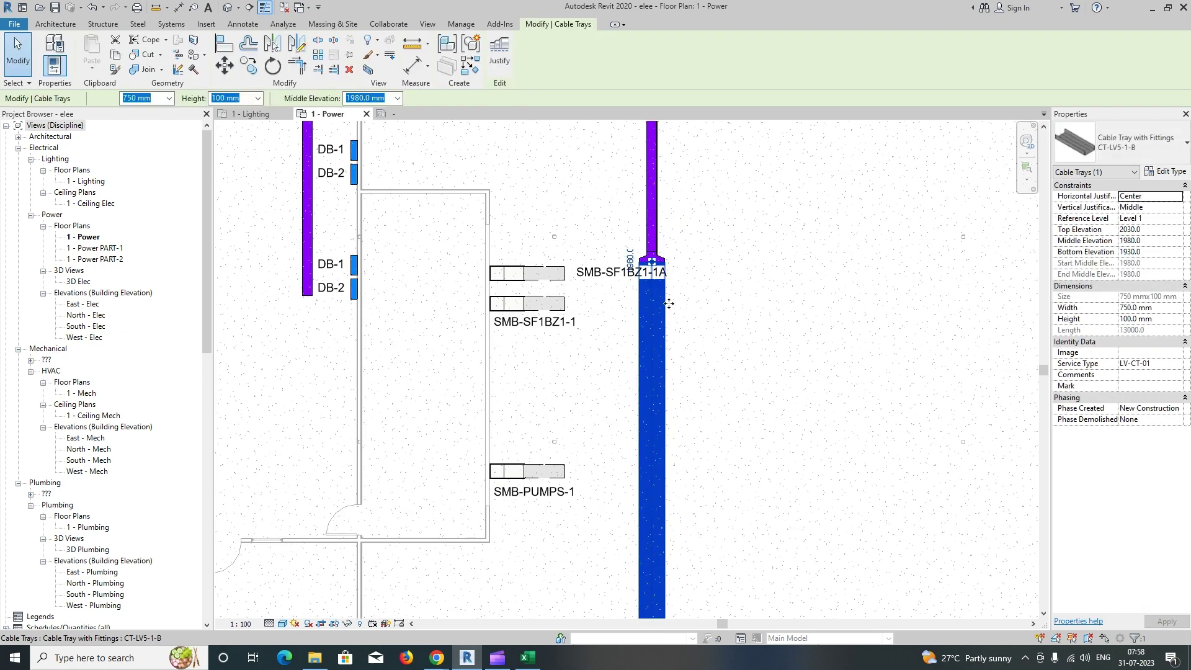
Step: Move the SMB-SF1BZ1-1A tag off the tray to just above its panel
left_click(632, 297)
left_click(603, 277)
left_click_drag(620, 284, 537, 263)
left_click(605, 288)
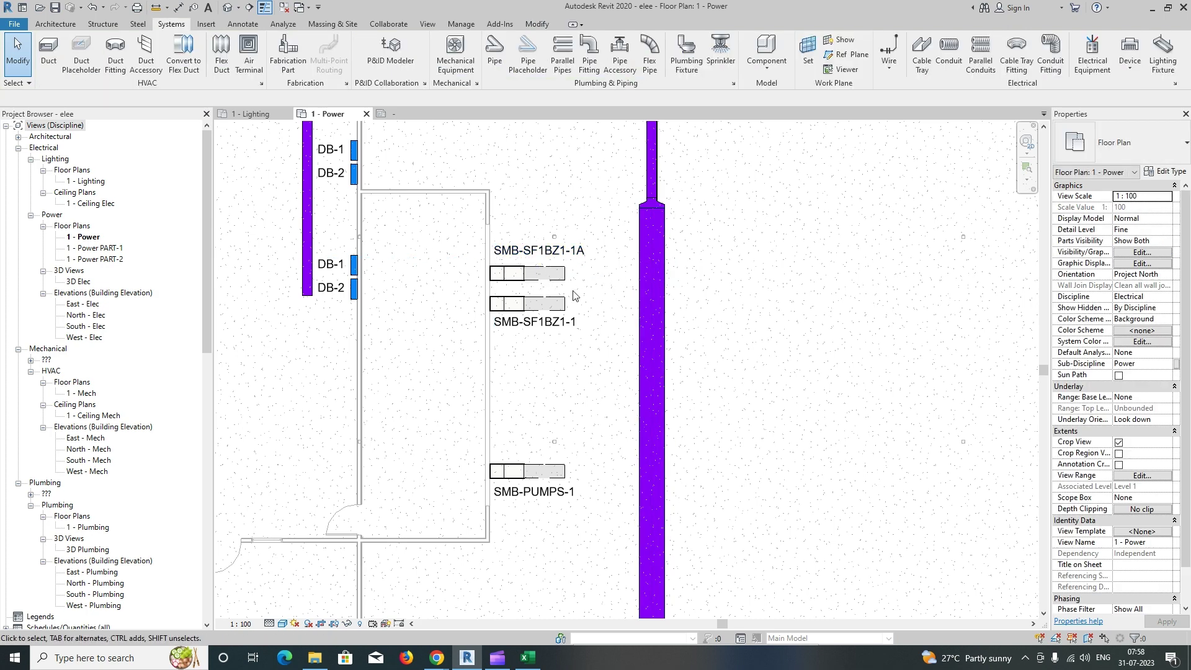
Step: Check the power cable size for panel SMB-SF1BZ1-1 in the first Excel table and return to Revit
scroll(651, 298, "up", 5)
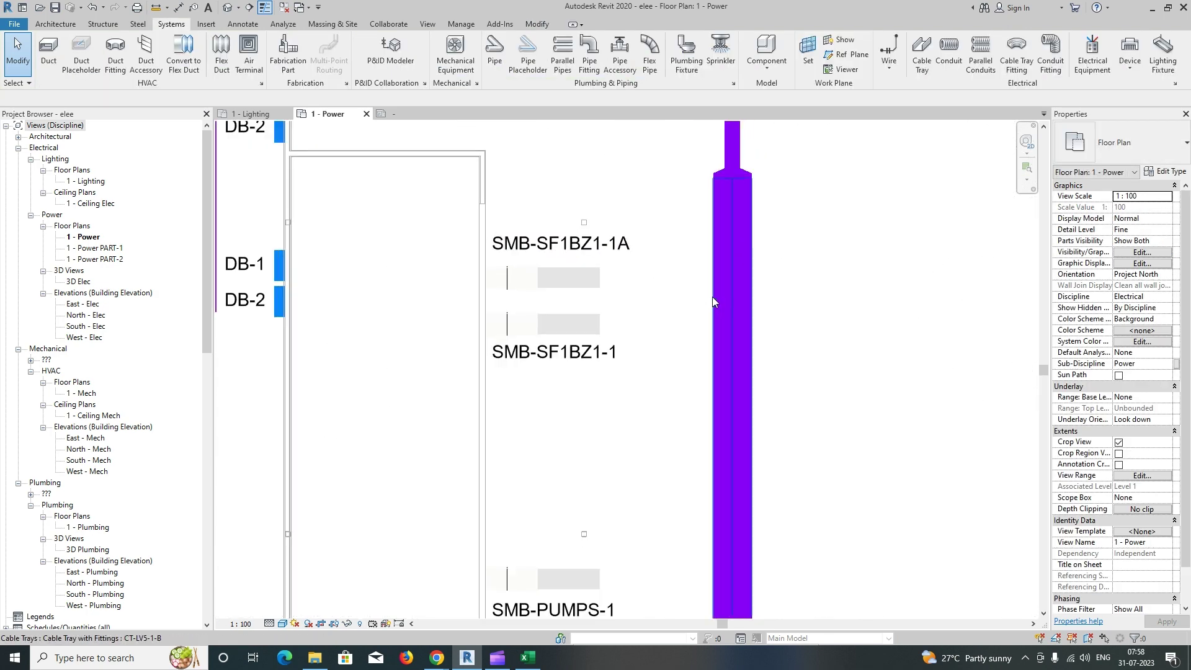
left_click(713, 302)
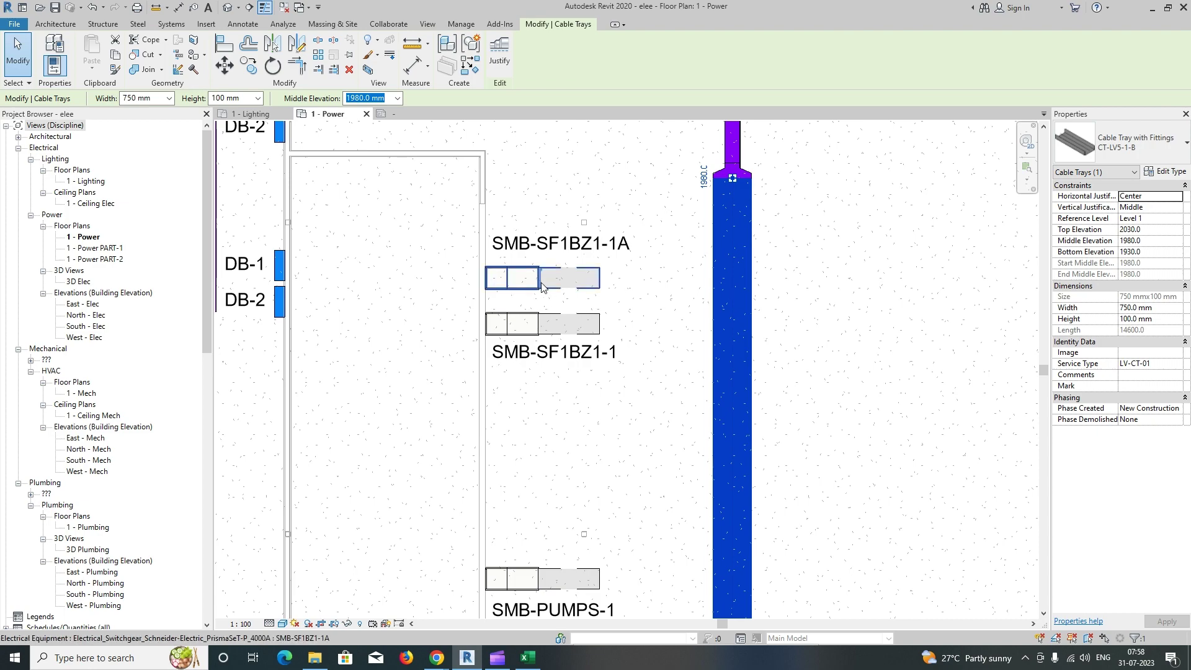
left_click(537, 664)
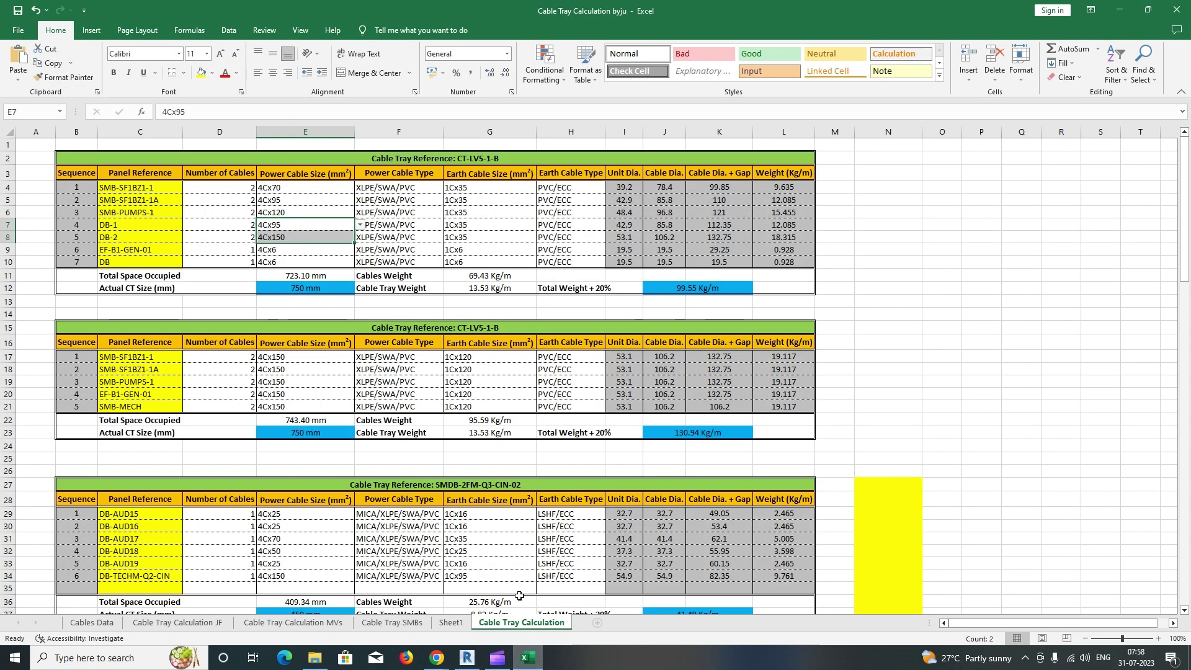
left_click(146, 189)
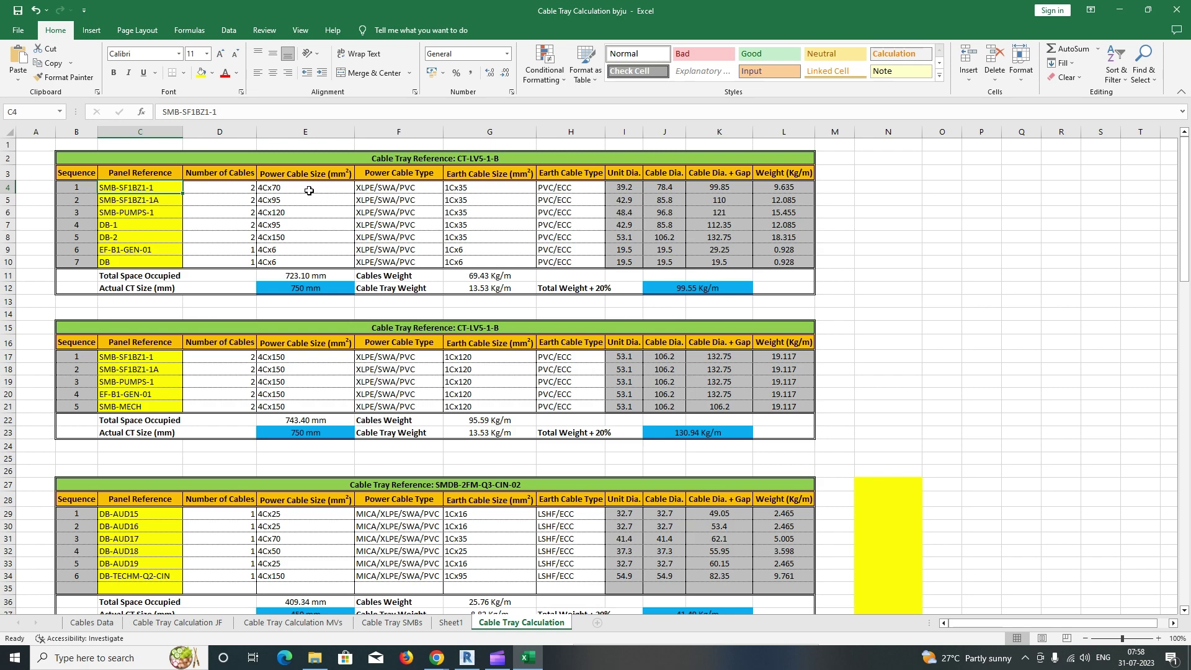
left_click(1117, 10)
Step: Draw a 300 mm wide CT-LV5-1-B branch tray from the SMB-SF1BZ1-1A panel to the centreline of the 750 mm main tray
key("Escape")
left_click(712, 279)
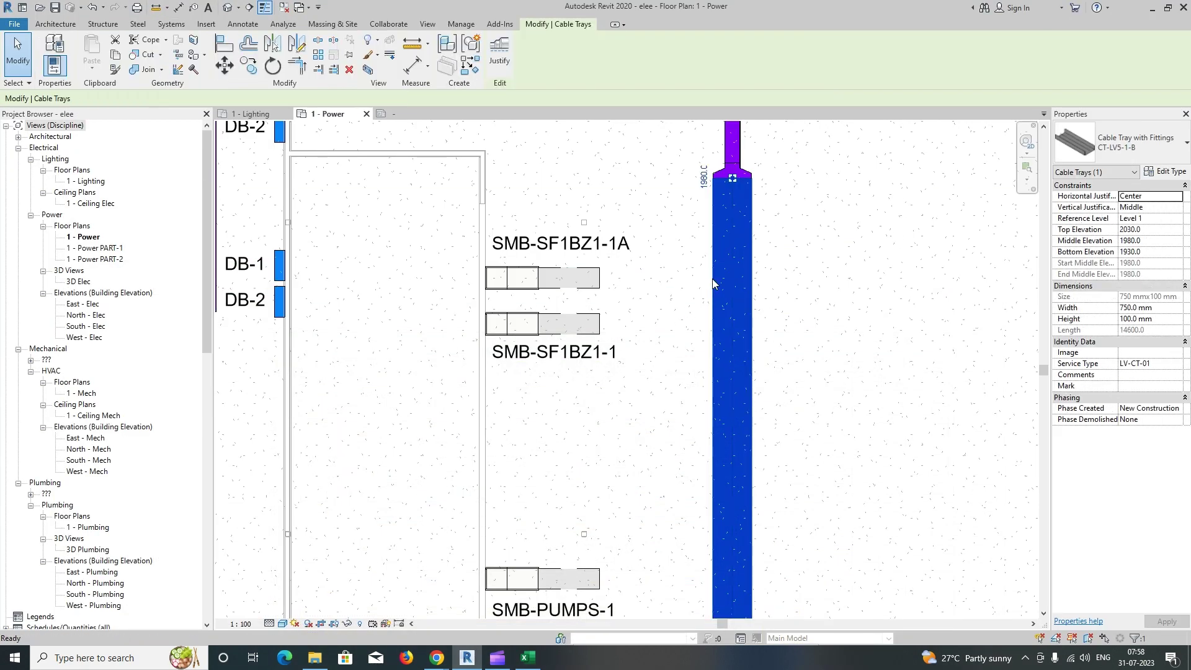
key("c")
key("s")
left_click(188, 100)
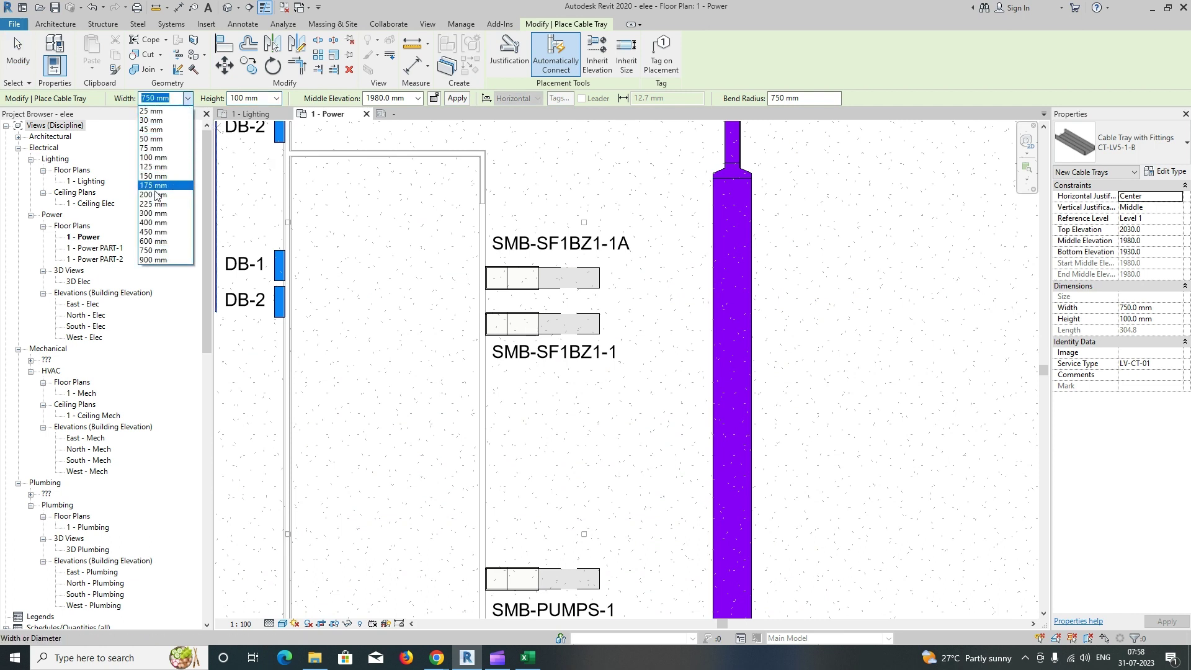
left_click(155, 214)
left_click(496, 279)
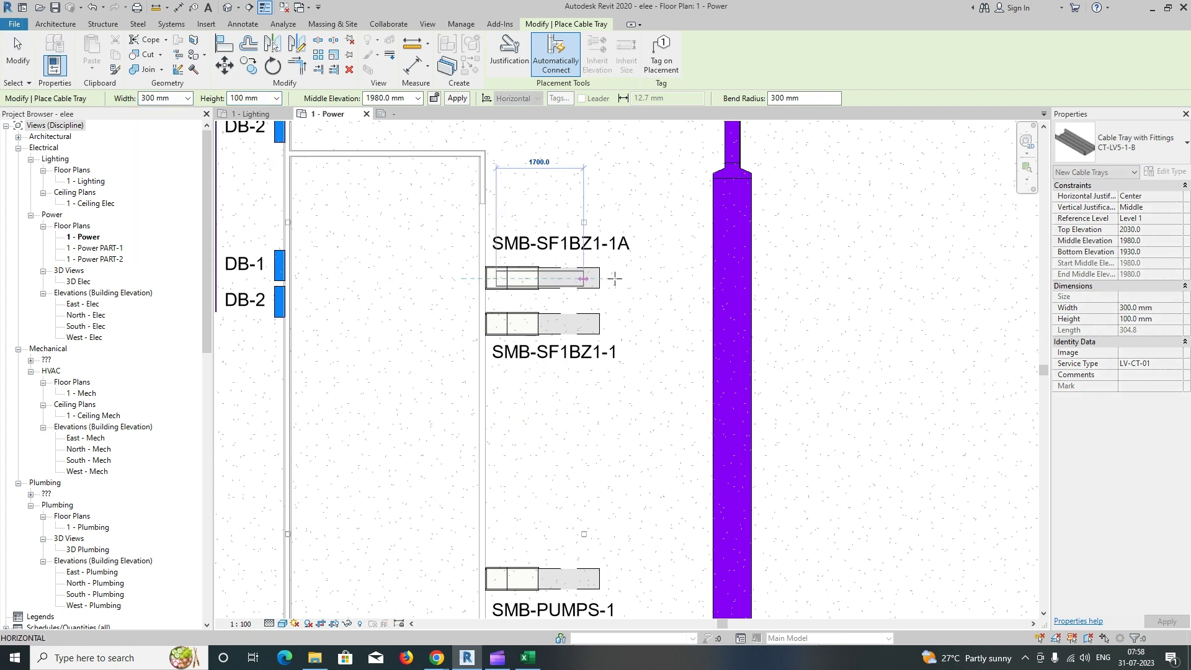
left_click(732, 278)
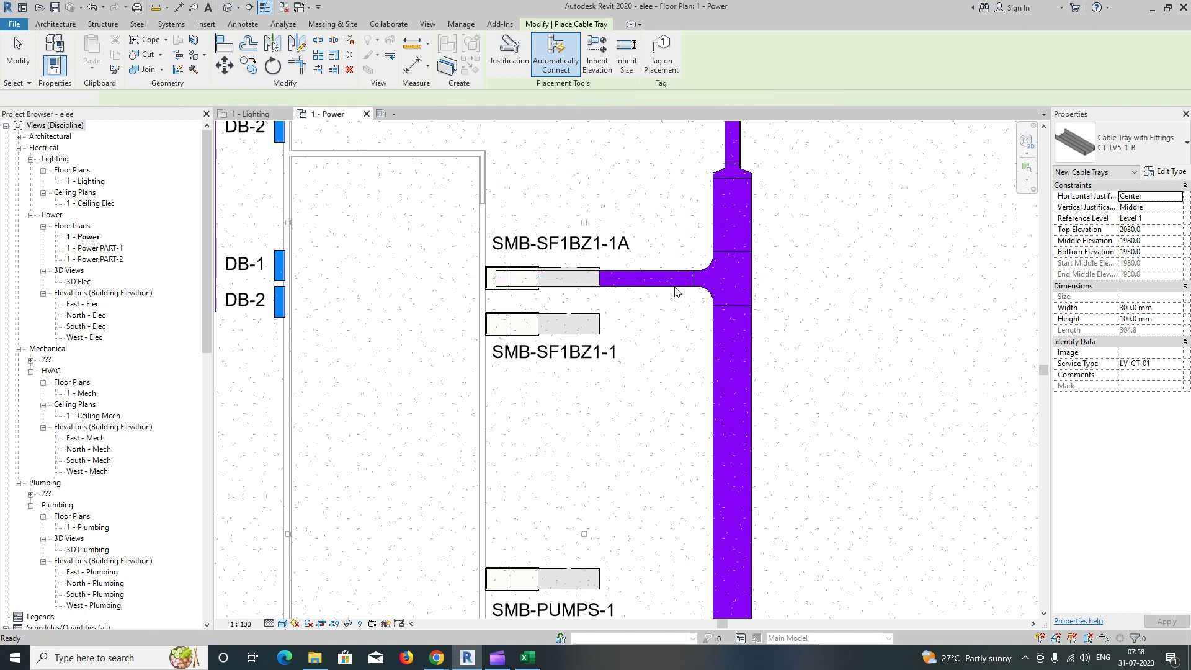
key("Escape")
Step: Try to draw a straight 300 mm wide tray from the SMB-SF1BZ1-1 panel to the centreline of the 750 mm main tray
left_click(645, 287)
key("t")
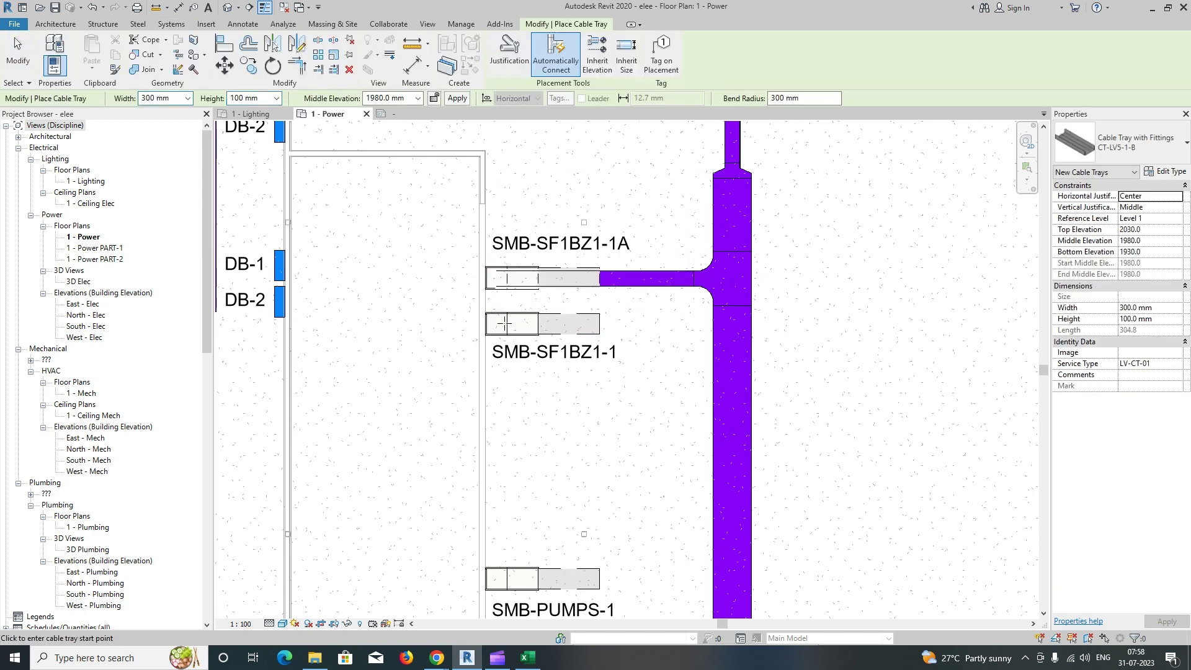
left_click(496, 324)
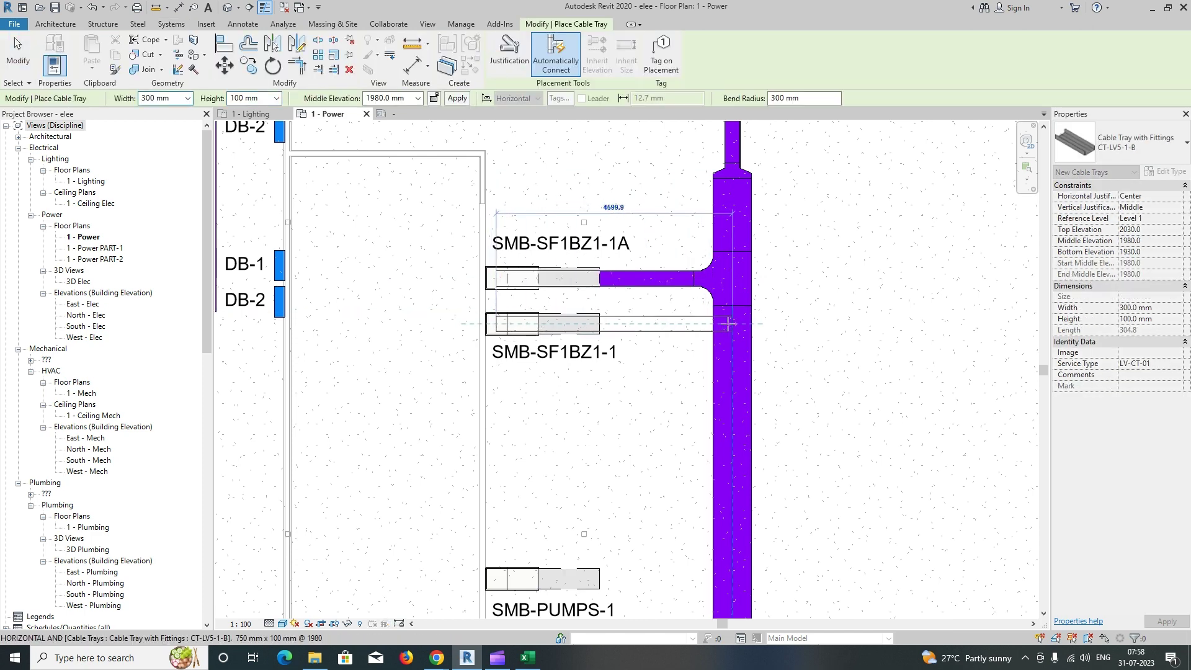
left_click(727, 324)
key("Escape")
key("Escape")
middle_click_drag(712, 365, 704, 343)
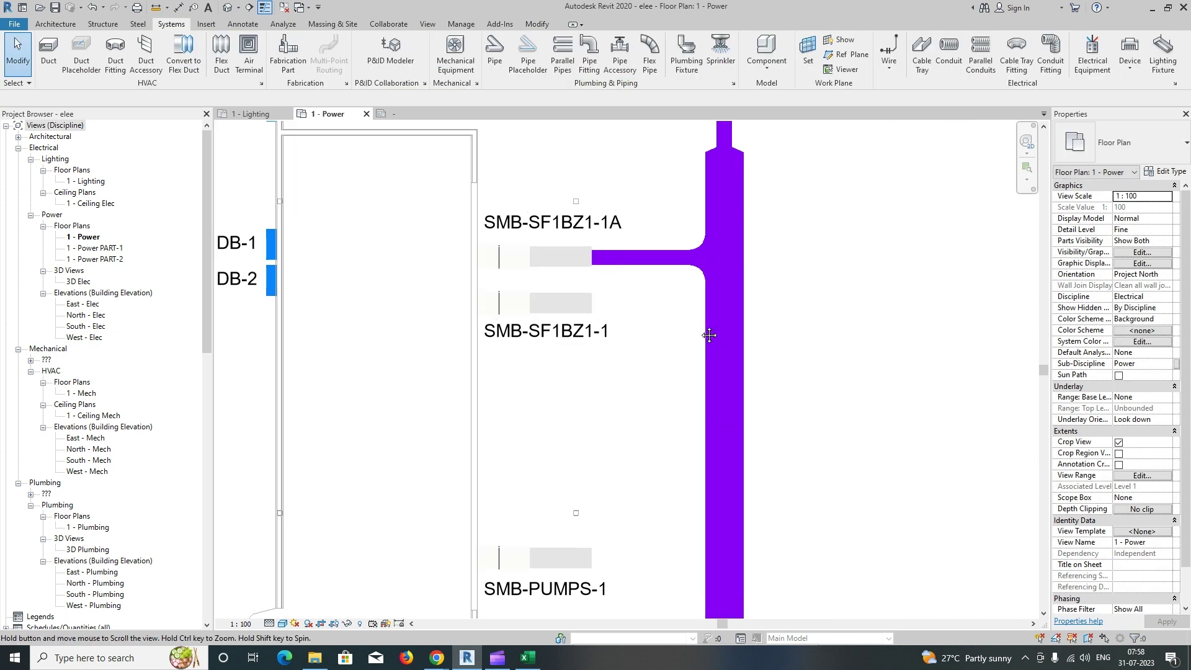
Step: Draw a stepped 300 mm wide branch tray from the main tray below the SMB-SF1BZ1-1A tee, up and across to the SMB-SF1BZ1-1 panel
left_click(650, 264)
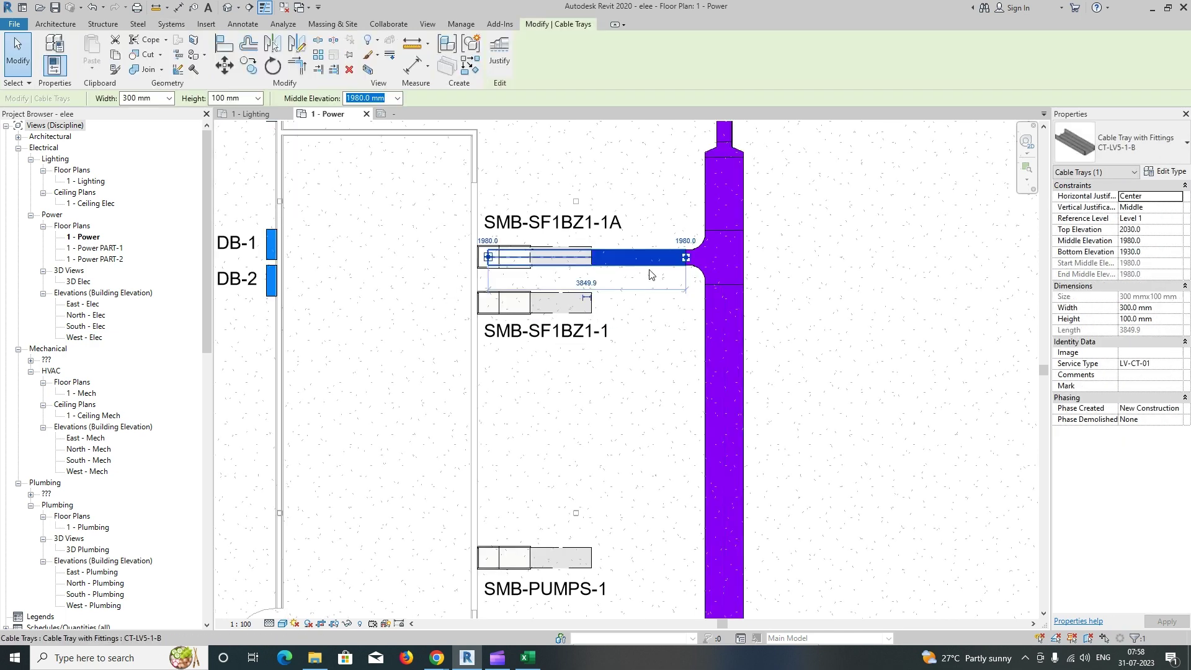
key("c")
key("s")
left_click(724, 362)
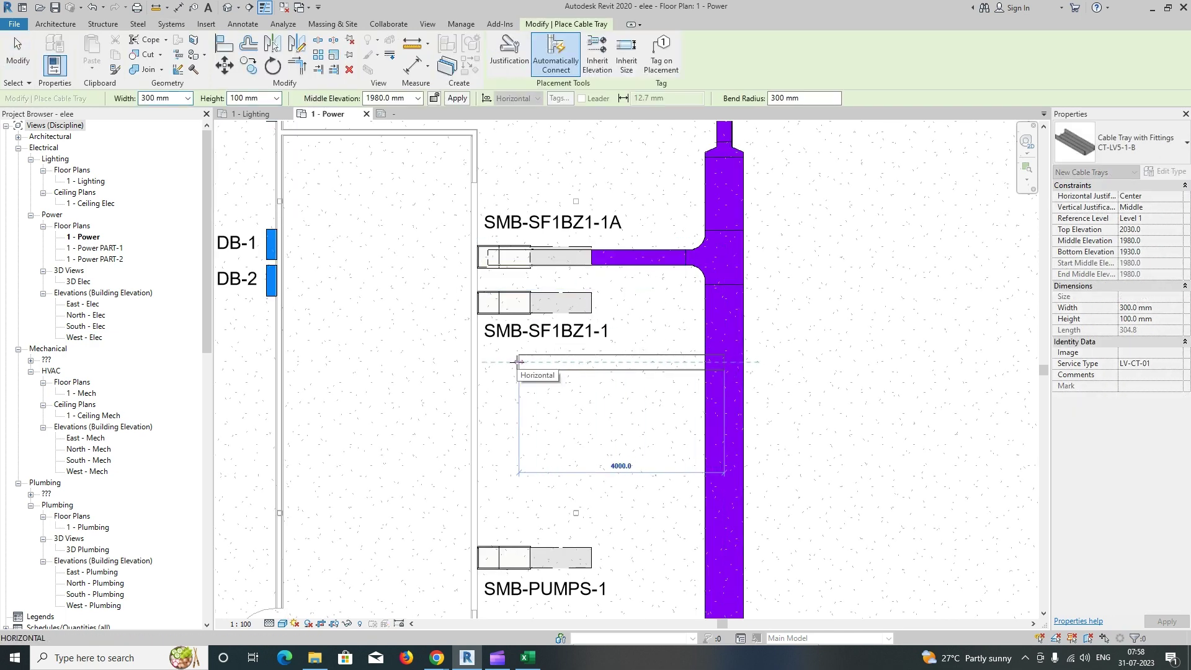
left_click(651, 362)
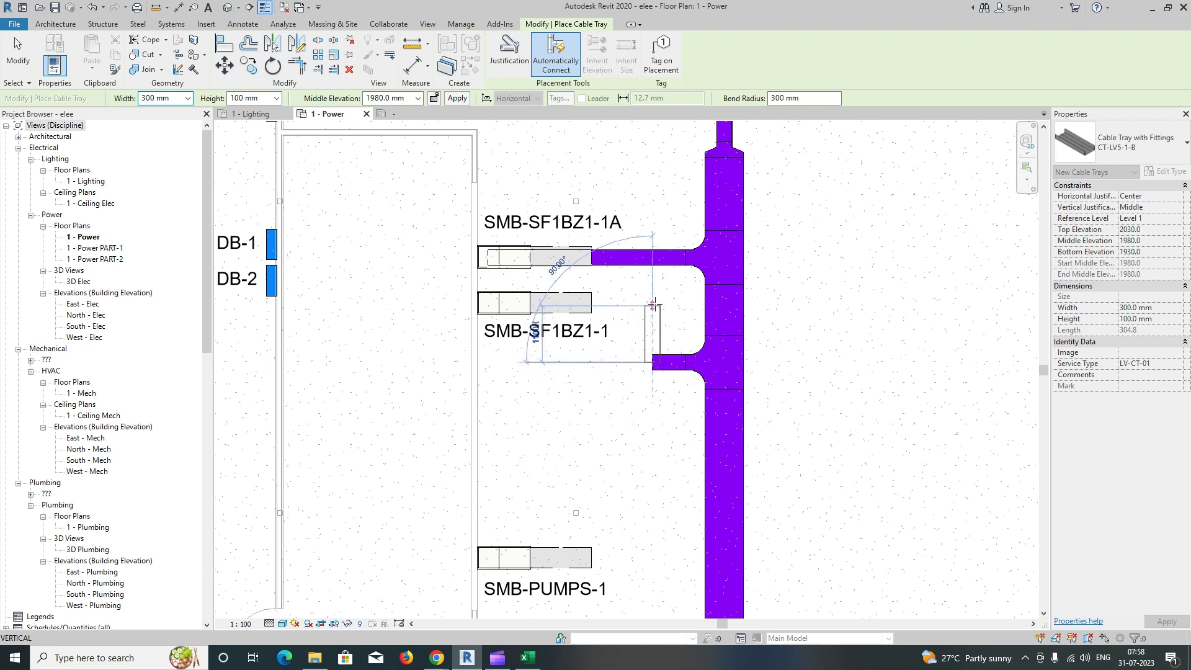
left_click(653, 301)
left_click(520, 300)
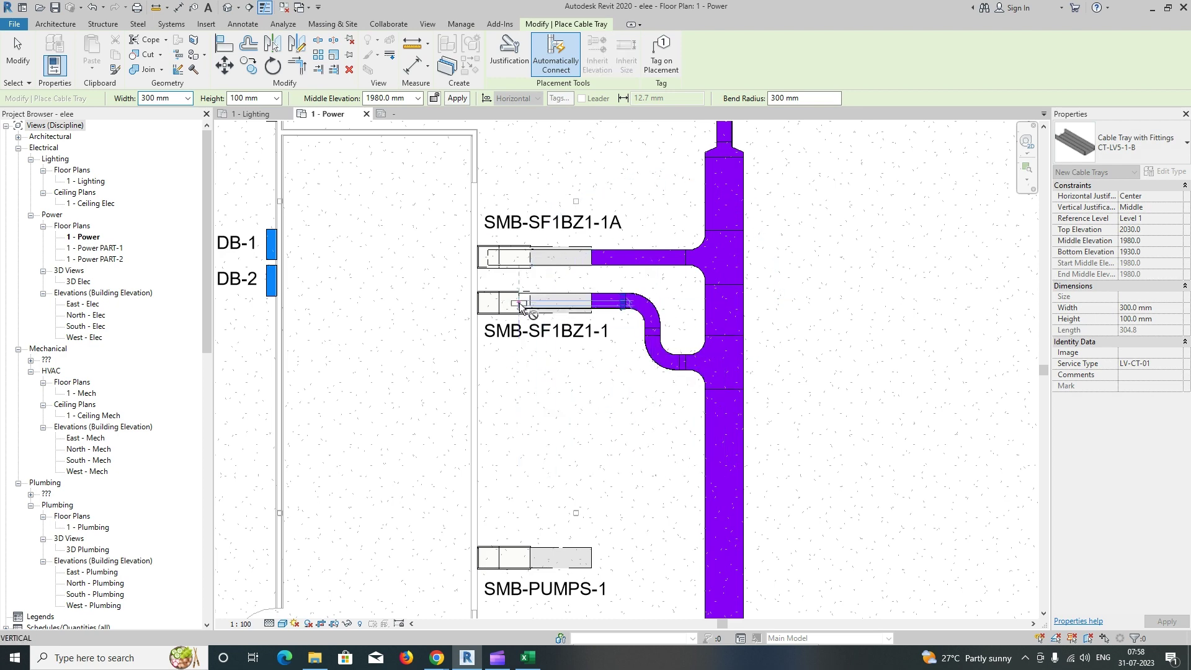
key("Escape")
key("Escape")
scroll(602, 300, "up", 2)
left_click(604, 307)
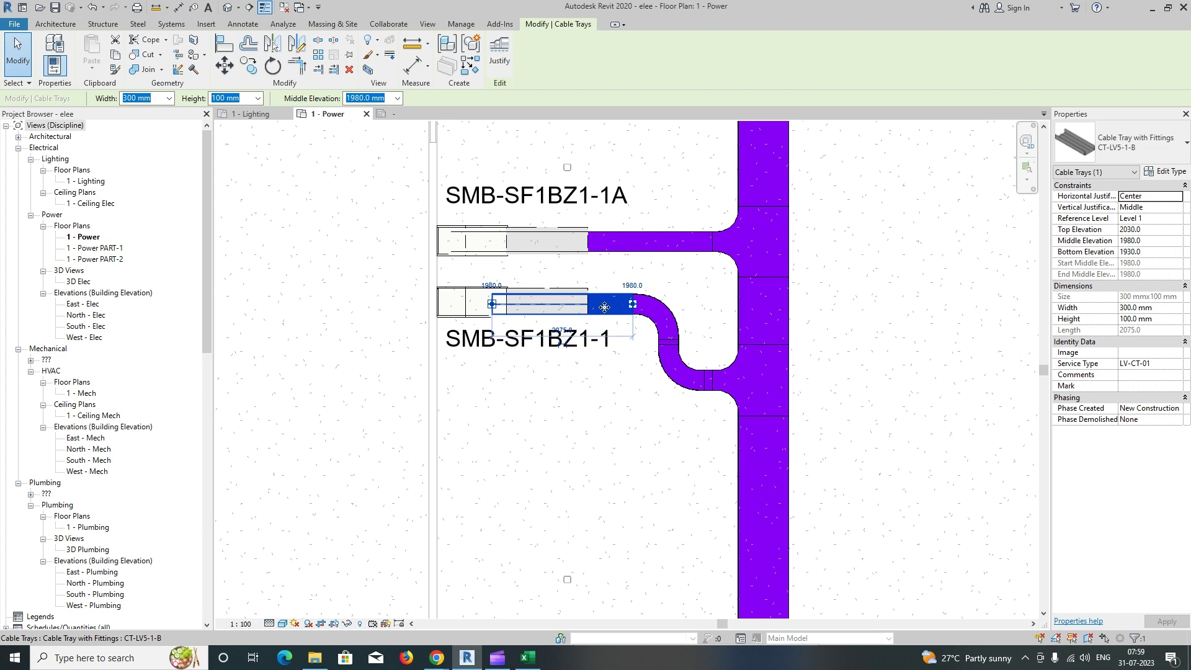
key("Escape")
Step: Set the main tray's width to 450 mm from the reducer down to the SMB-SF1BZ1-1 branch tee
scroll(624, 301, "down", 3)
scroll(620, 300, "down", 2)
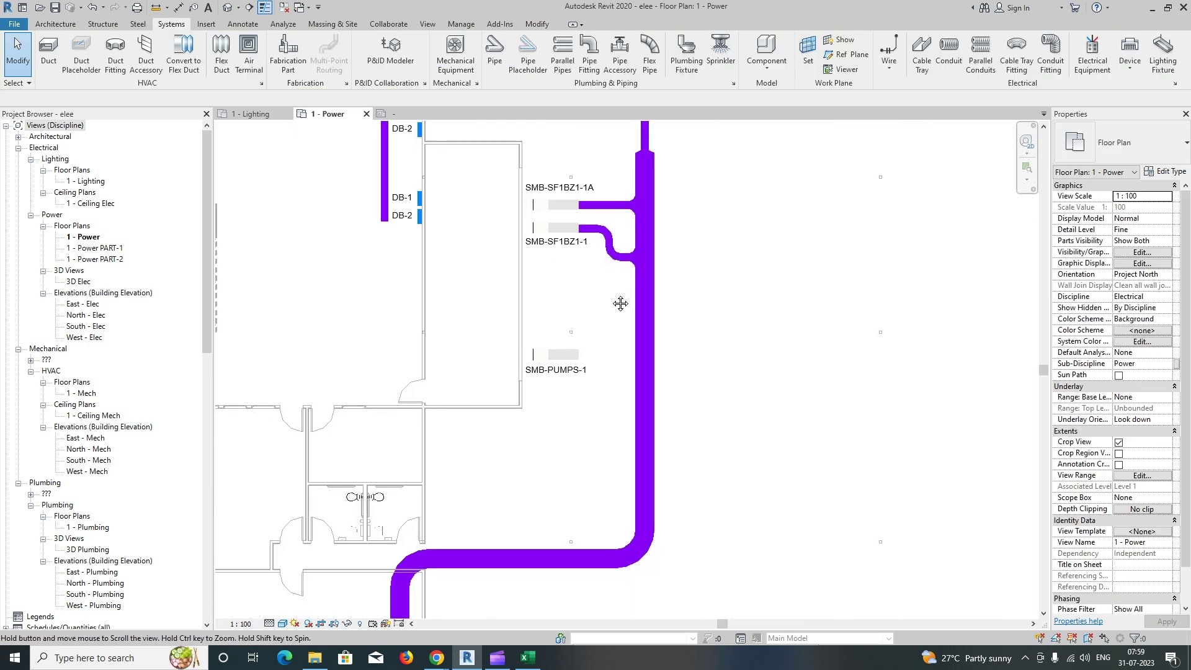
scroll(620, 341, "up", 5)
left_click(653, 273)
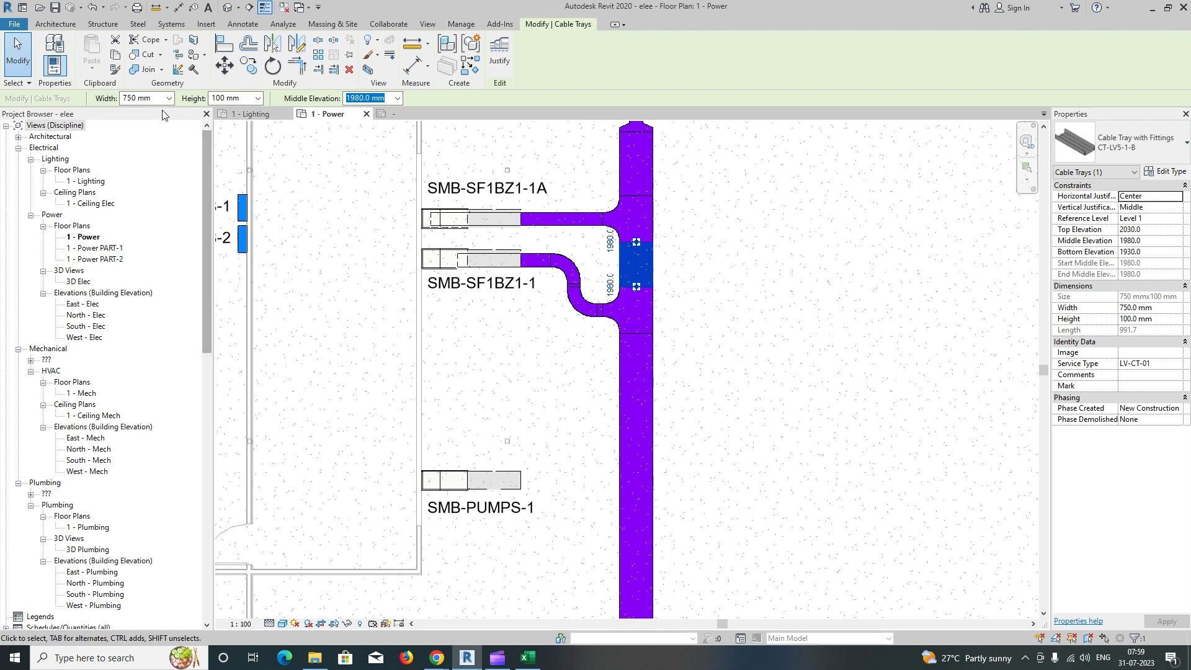
scroll(718, 340, "down", 3)
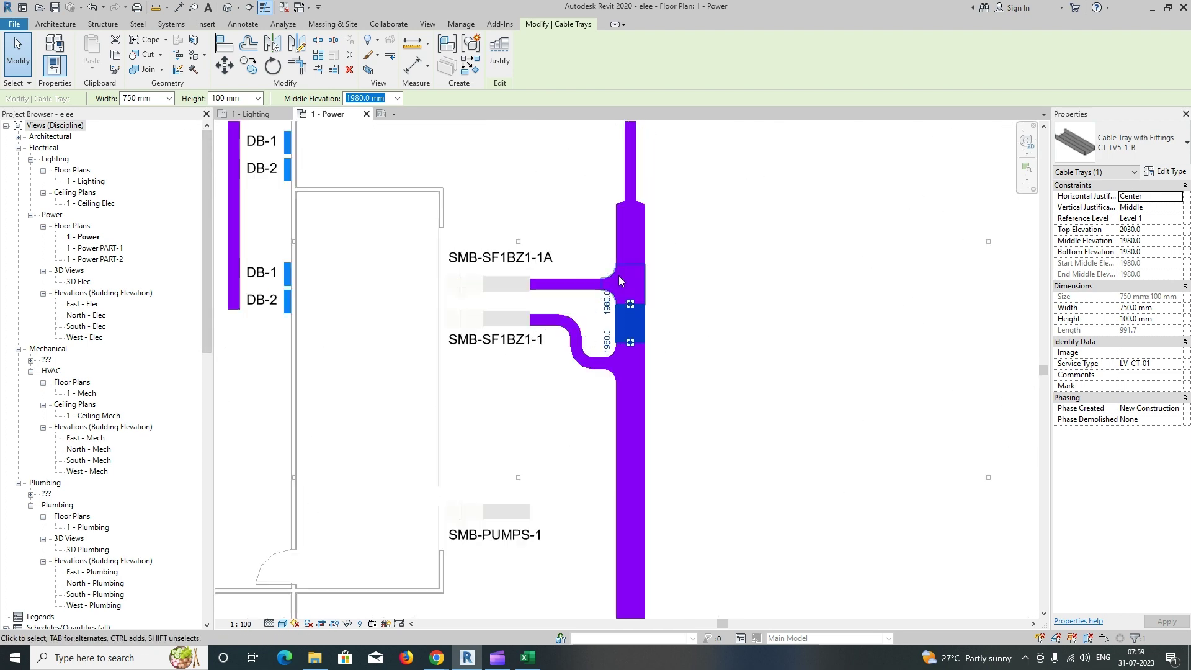
left_click_drag(577, 186, 659, 347)
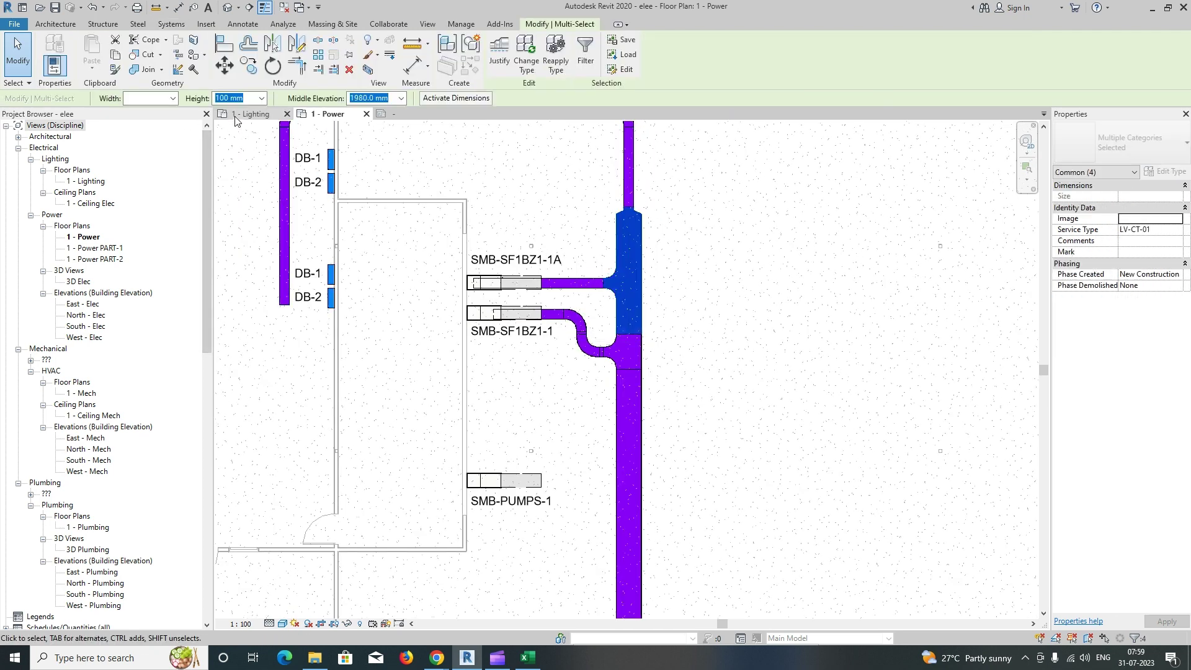
left_click(173, 98)
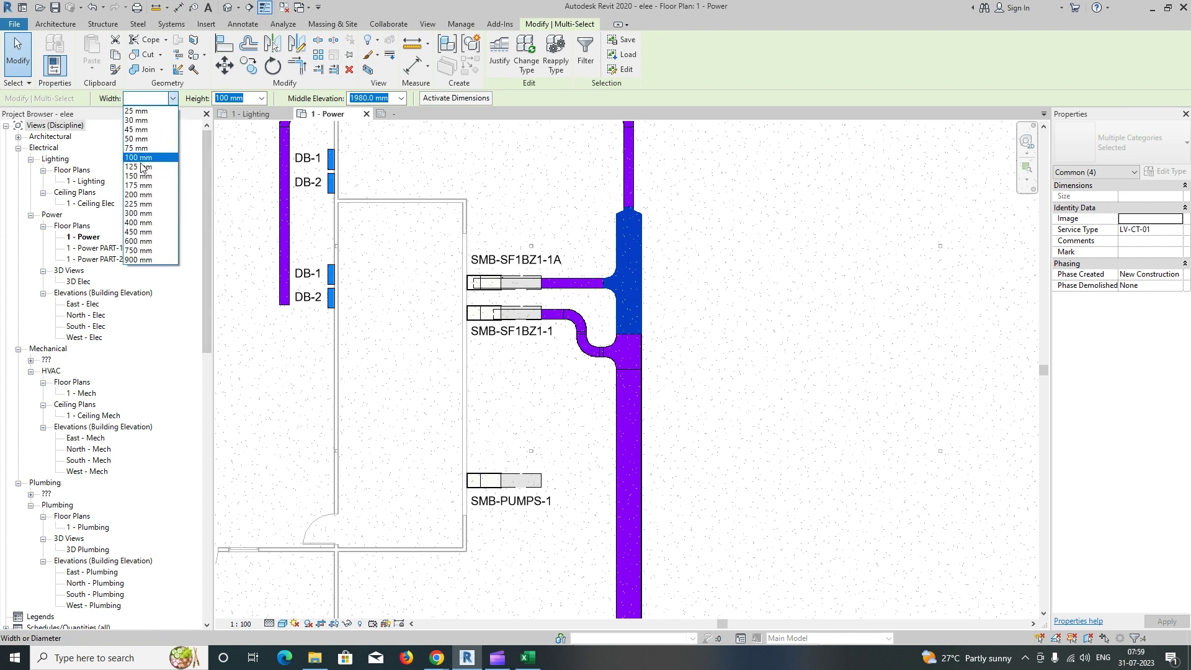
left_click(137, 232)
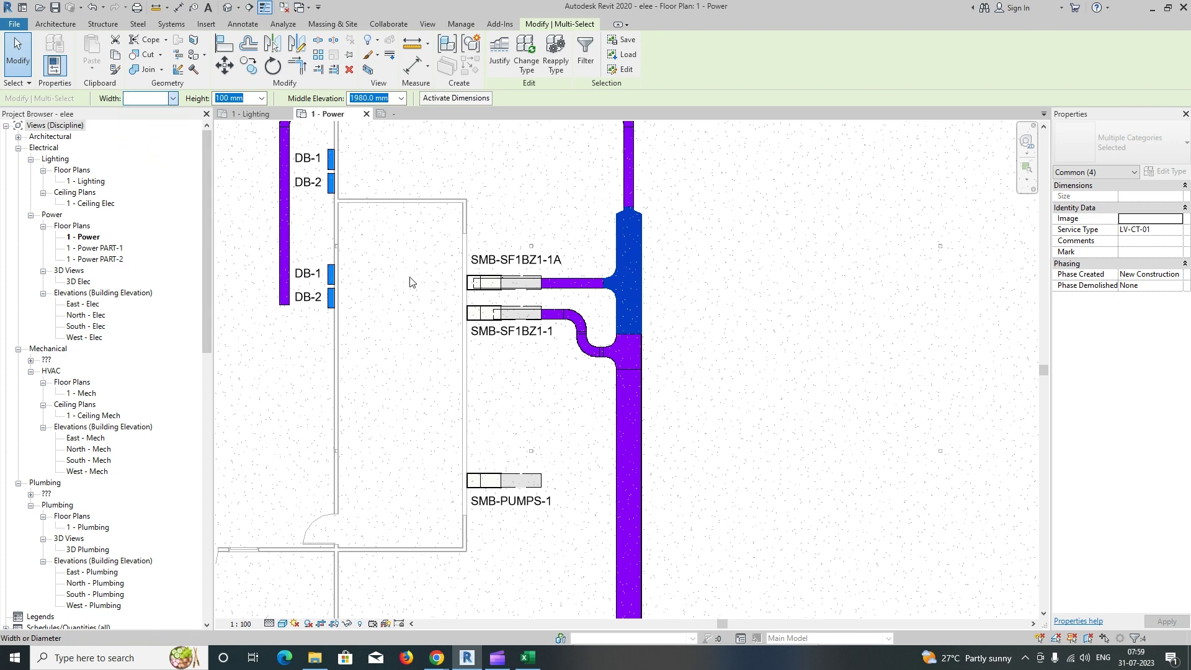
left_click(845, 283)
Step: Draw a straight 300 mm wide CT-LV5-1-B branch tray from the SMB-PUMPS-1 panel to the centreline of the main tray
middle_click_drag(704, 329, 643, 288)
middle_click_drag(561, 344, 662, 262)
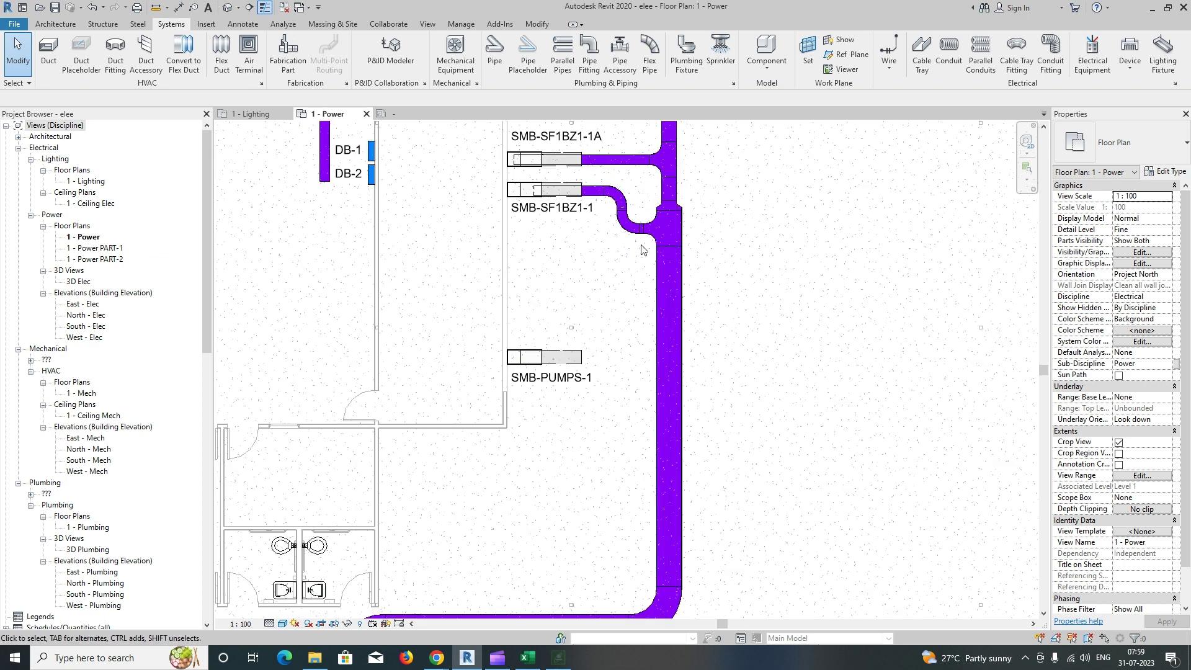
left_click(594, 203)
key("c")
key("s")
scroll(651, 369, "up", 1)
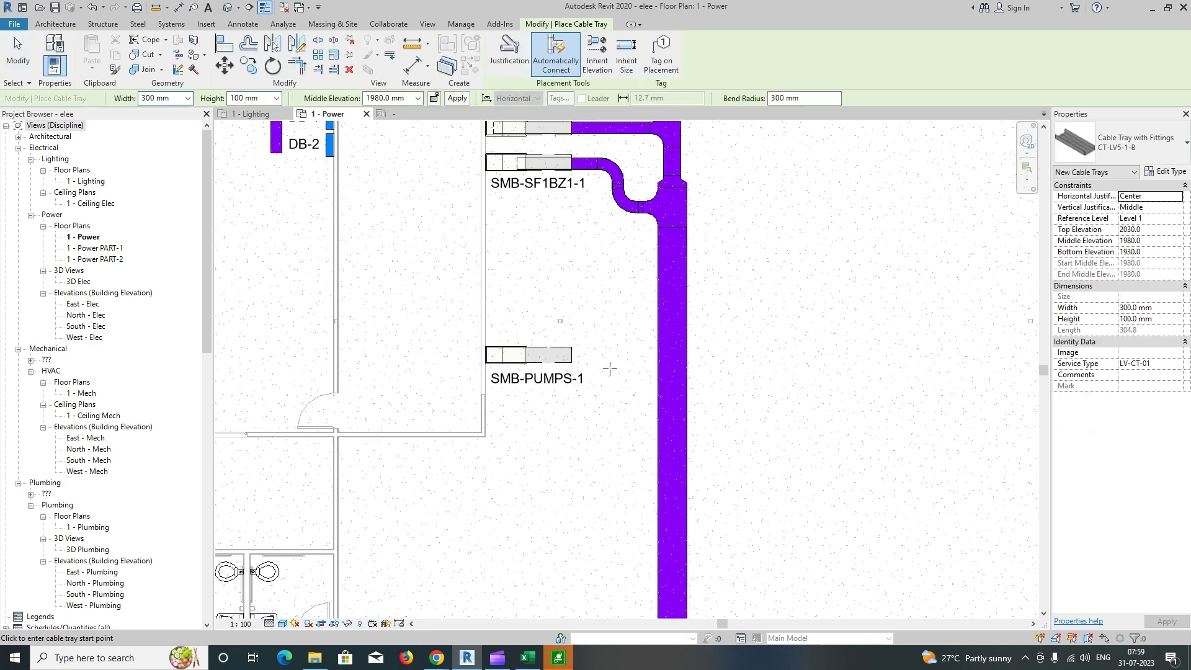
scroll(495, 357, "up", 2)
left_click(494, 360)
left_click(805, 355)
key("Escape")
key("Escape")
scroll(608, 397, "down", 5)
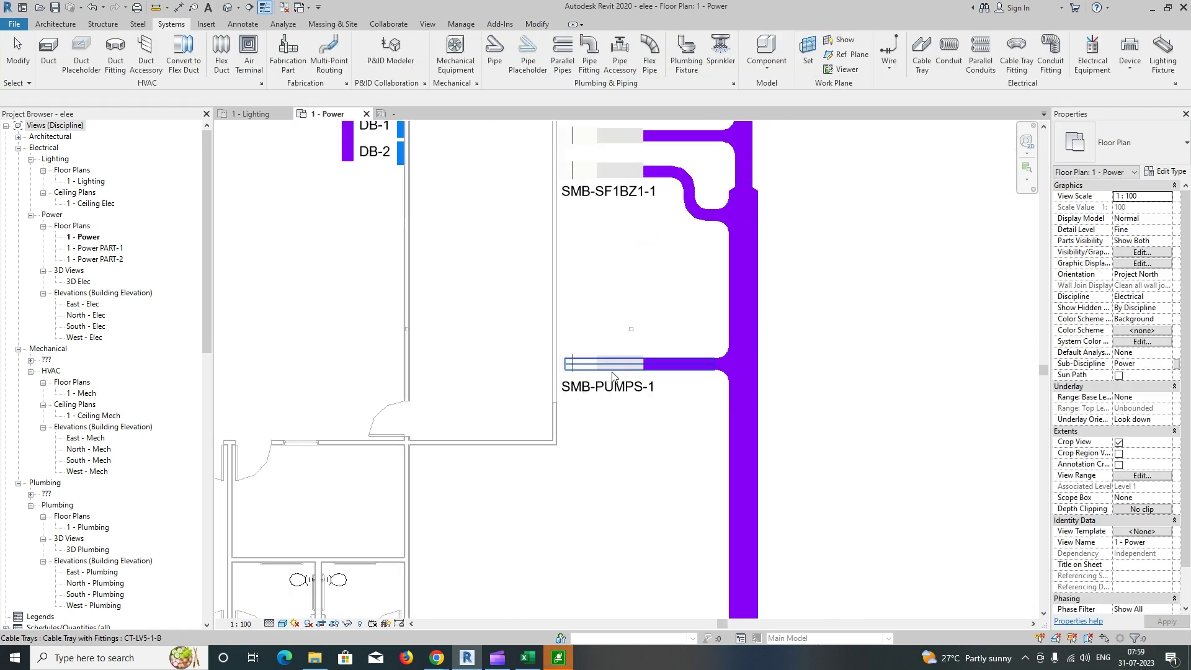
Step: Move the vertical 300 mm tray beside the distribution boards further away from the DB tags
scroll(540, 310, "up", 5)
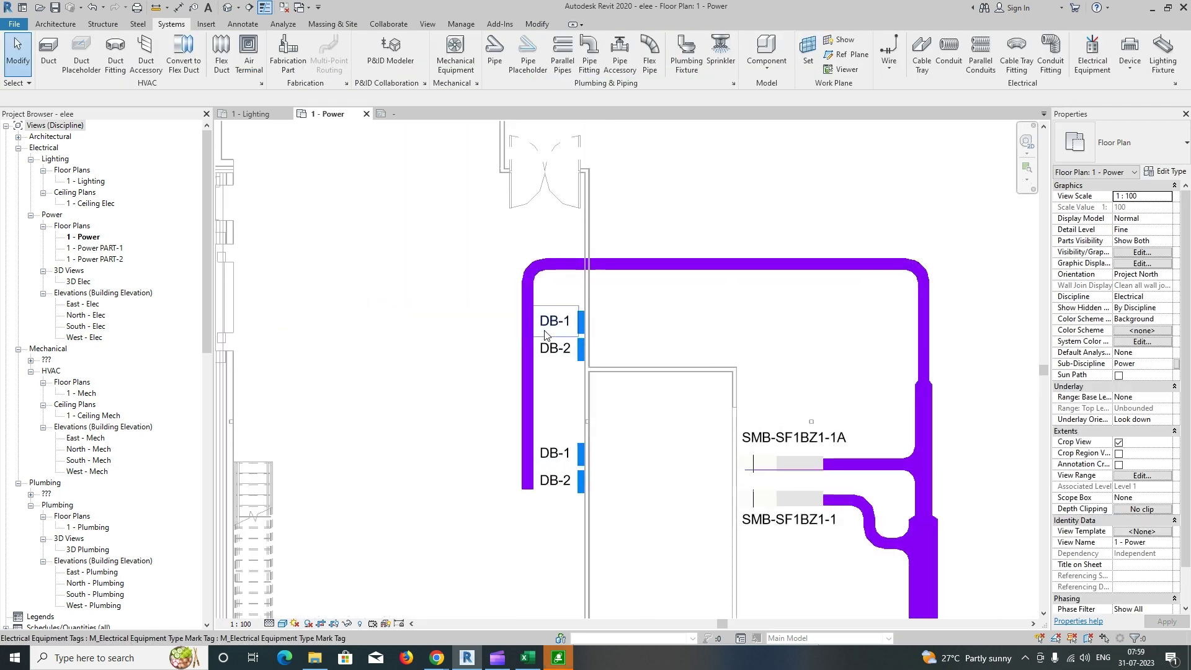
left_click(531, 393)
left_click_drag(532, 395, 495, 395)
key("Escape")
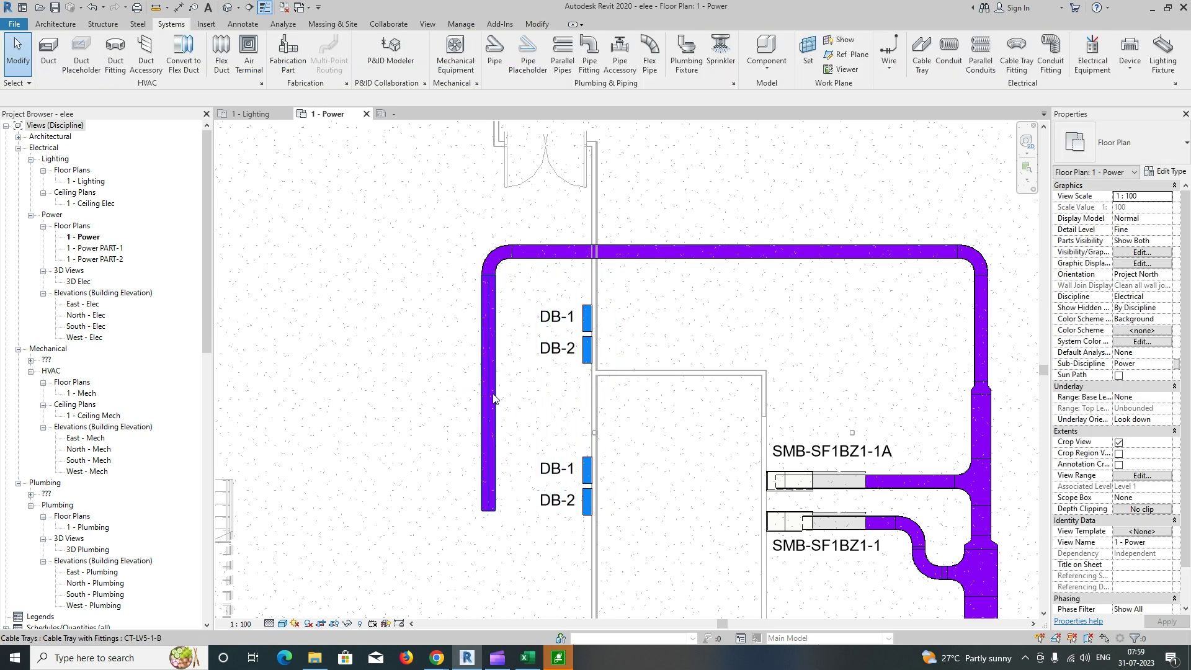
Step: Draw a 100 mm wide branch tray from the upper DB-1 to the centreline of the vertical 300 mm tray
left_click(493, 395)
key("c")
key("t")
left_click(188, 98)
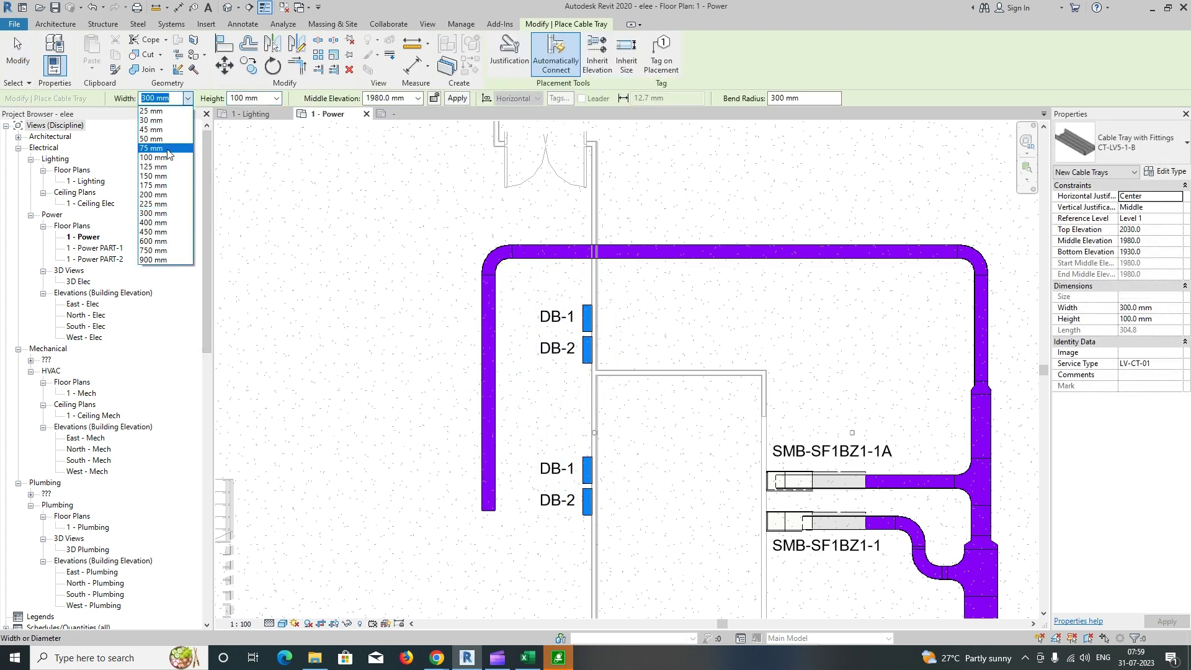
left_click(161, 158)
scroll(586, 318, "up", 1)
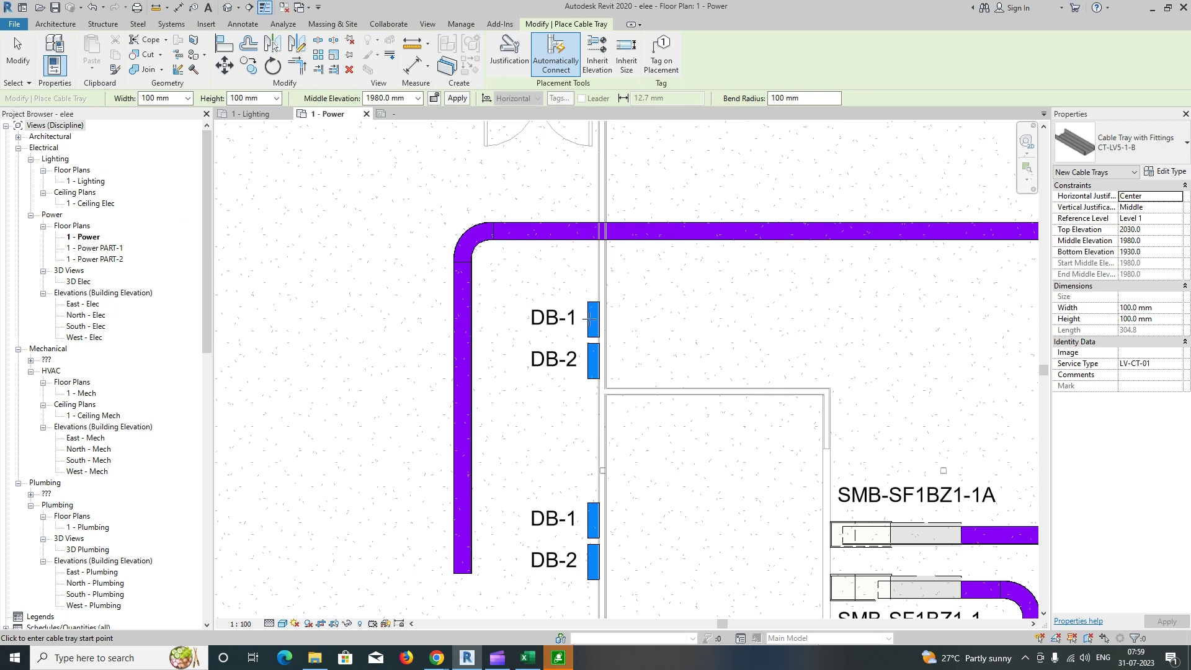
left_click(589, 319)
left_click(462, 320)
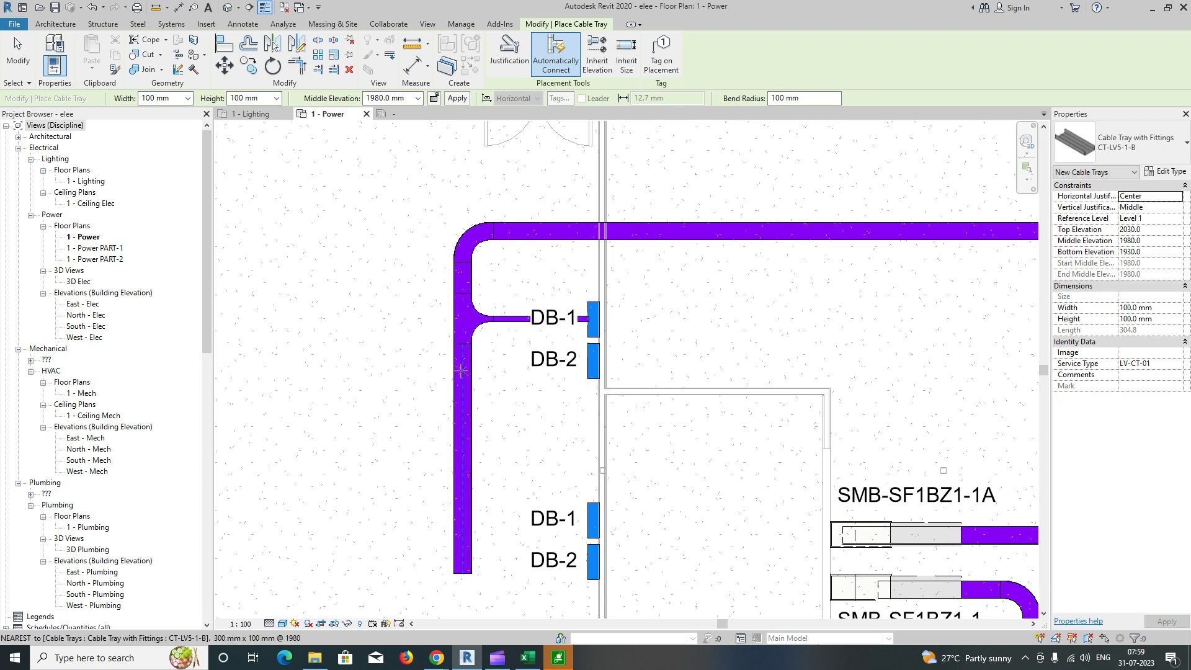
Step: Try to draw a straight 100 mm wide tray from the upper DB-2 to the vertical 300 mm tray
left_click(592, 362)
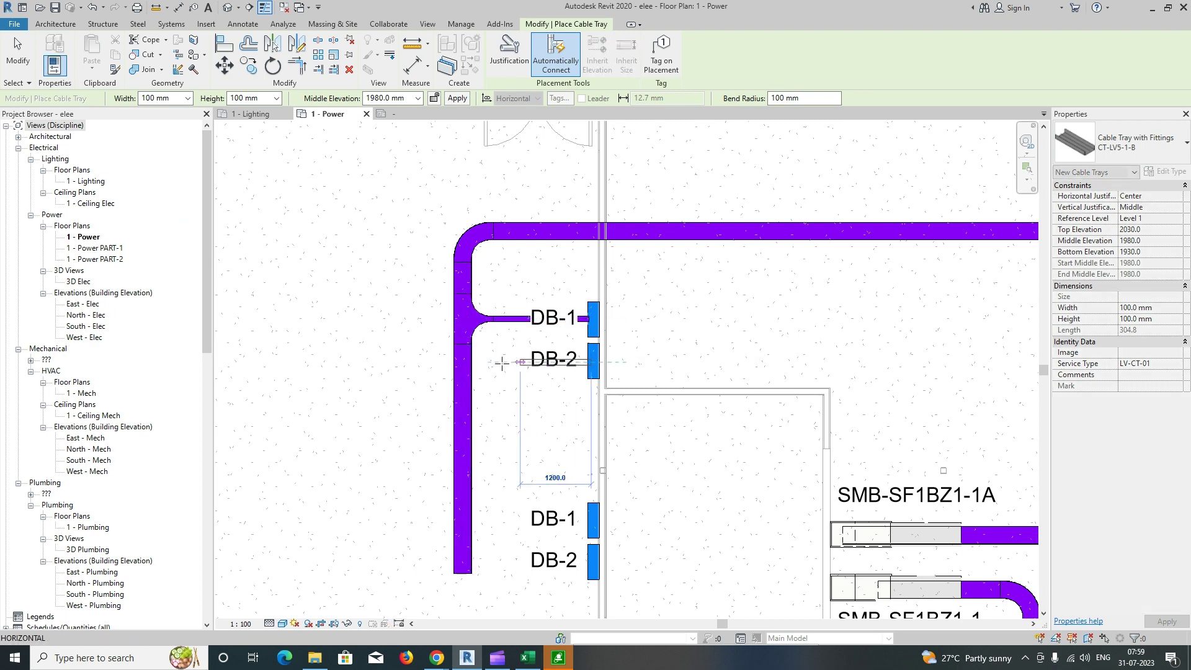
left_click(464, 361)
key("Escape")
key("Escape")
Step: Draw a stepped 100 mm wide branch from the vertical 300 mm tray, below the DB-1 tee, to the upper DB-2
middle_click_drag(547, 383, 526, 332)
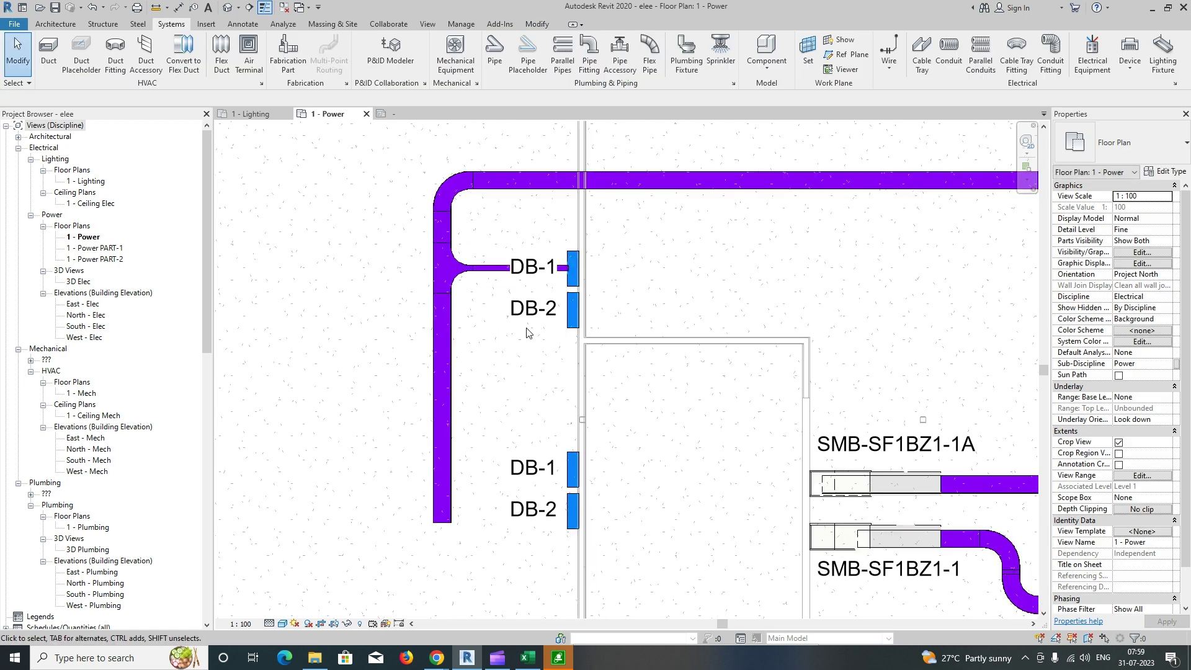
scroll(481, 267, "up", 3)
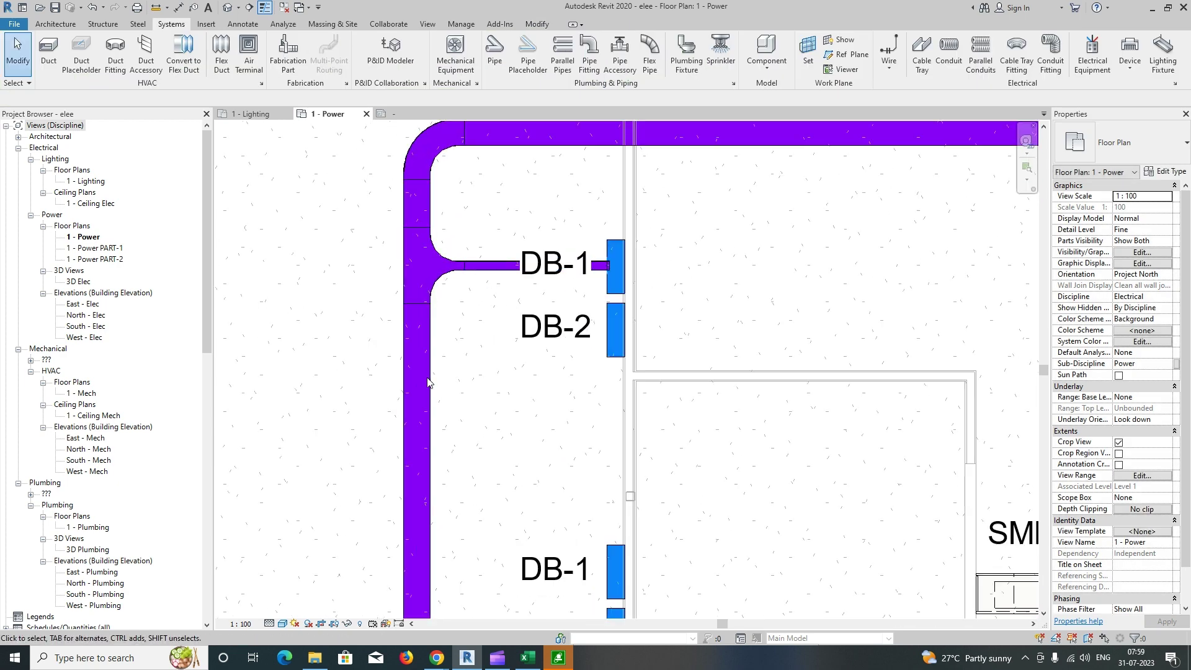
left_click(432, 397)
key("Escape")
key("c")
key("t")
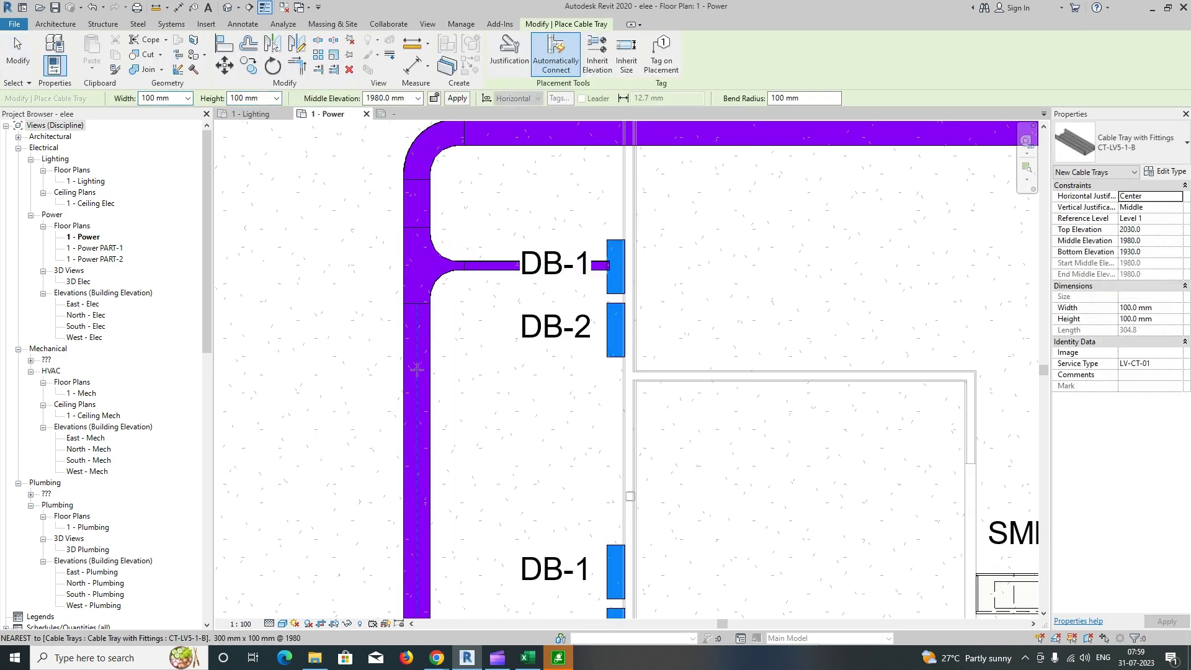
left_click(506, 376)
left_click(506, 322)
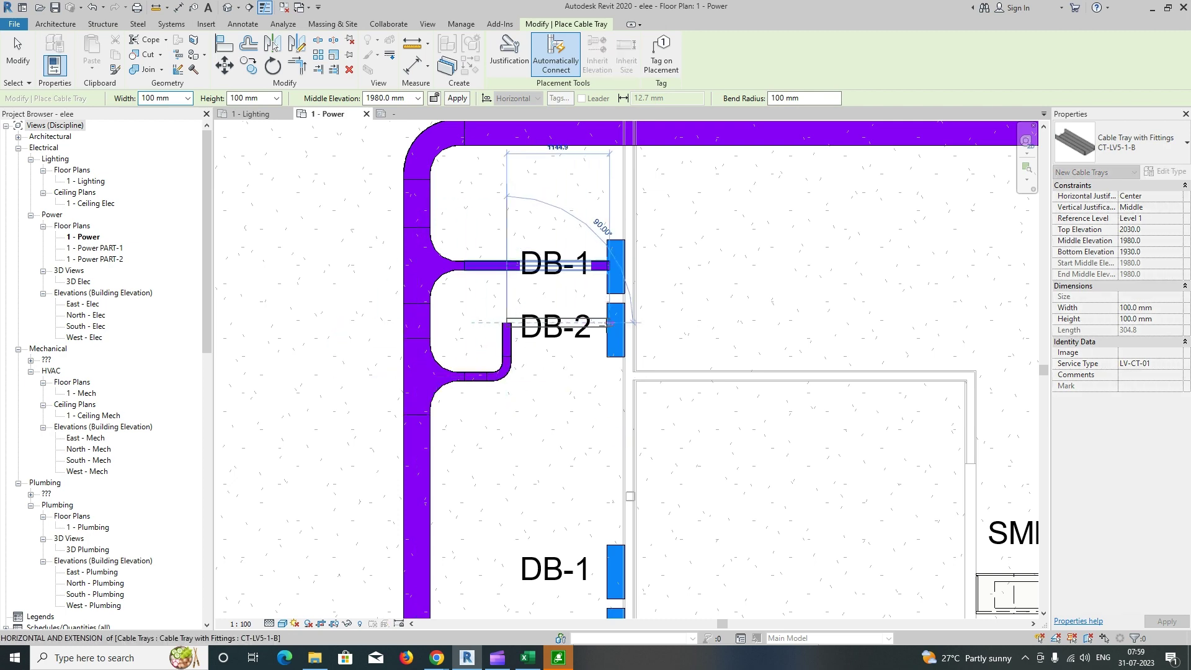
left_click(610, 325)
key("Escape")
key("Escape")
Step: Move the upper DB-2 tag to below its branch tray and the upper DB-1 tag to above its branch tray
middle_click_drag(543, 354, 537, 319)
left_click(547, 301)
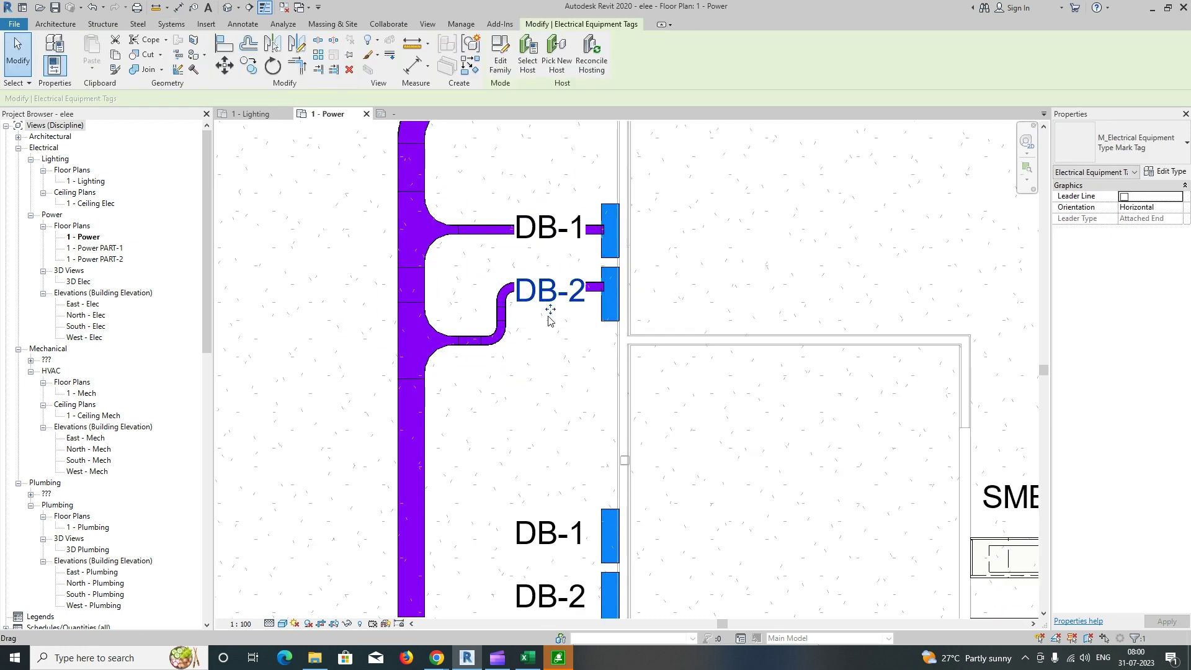
left_click_drag(550, 313, 575, 362)
key("Escape")
left_click(538, 240)
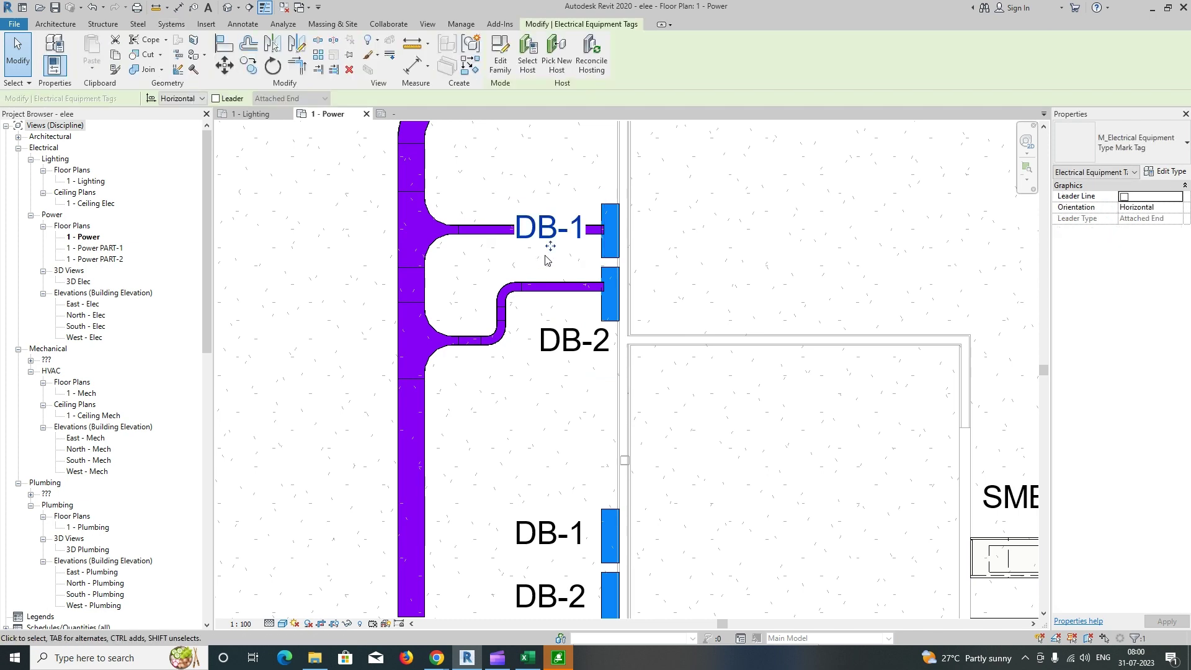
left_click_drag(549, 249, 575, 208)
left_click(518, 348)
Step: Move the lower DB-1 and DB-2 tags to the opposite side of their boards, away from the vertical tray
middle_click_drag(529, 438, 516, 304)
middle_click_drag(508, 368, 507, 304)
left_click(540, 335)
left_click_drag(540, 335, 659, 355)
key("Escape")
left_click(555, 404)
left_click(544, 465)
key("Escape")
left_click(537, 414)
left_click_drag(541, 414, 656, 415)
key("Escape")
Step: Shorten the vertical 300 mm tray by pulling its lower end up to about the level of the lower DB-1
scroll(469, 355, "down", 1)
middle_click_drag(468, 355, 466, 414)
left_click(427, 402)
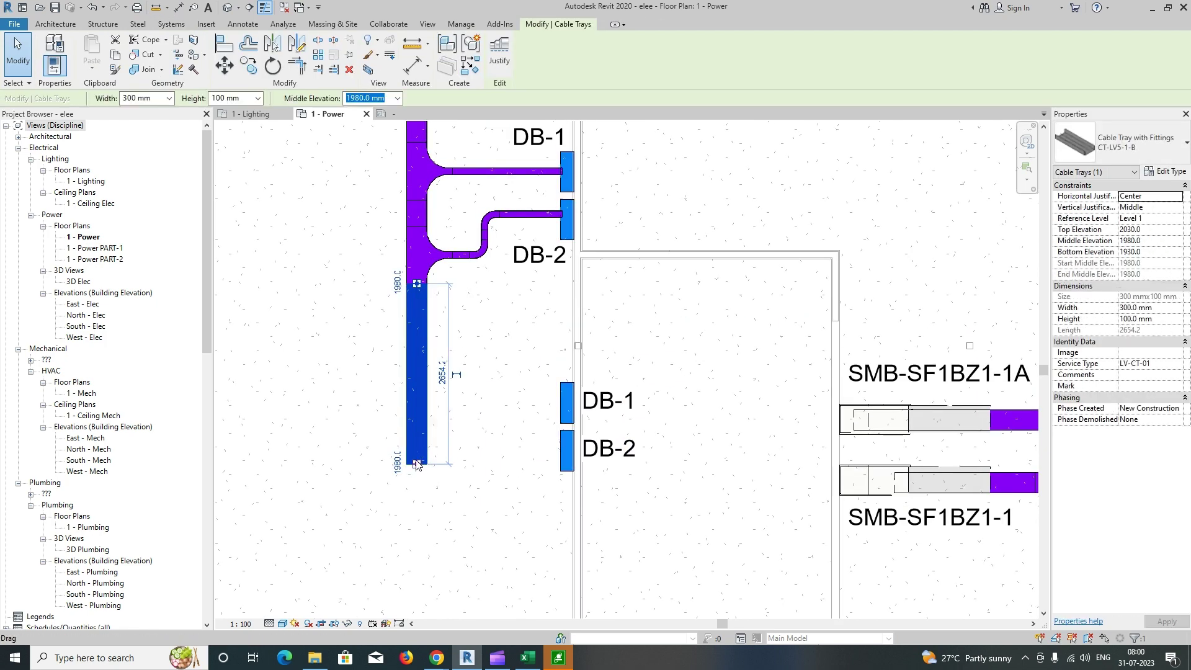
left_click_drag(417, 464, 417, 410)
key("Escape")
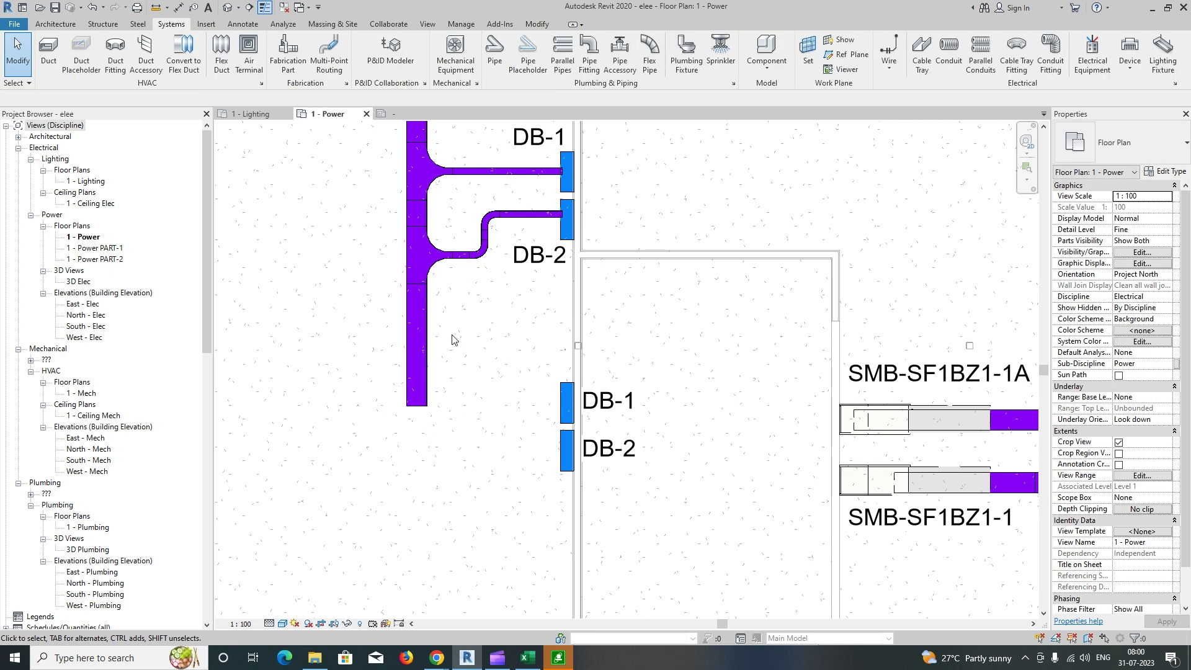
Step: Delete the stepped DB-2 branch with its tee and extend the lower 300 mm tray up to rejoin the upper run
left_click_drag(505, 318, 503, 318)
key("Delete")
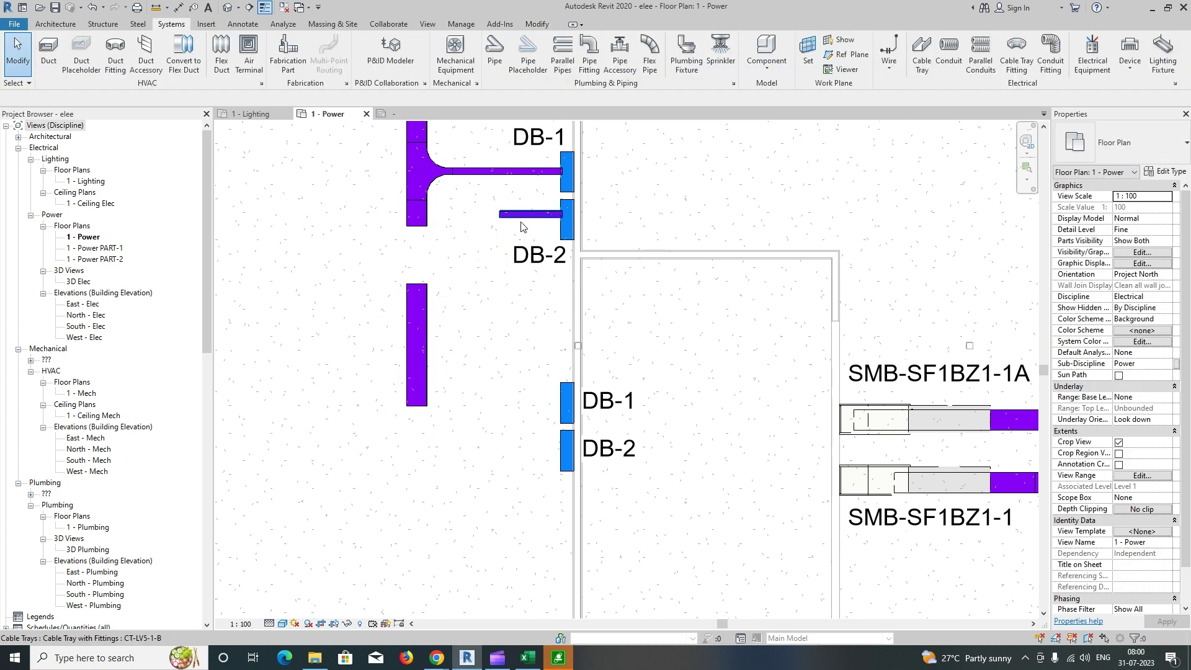
left_click(520, 217)
key("Delete")
left_click(424, 294)
left_click_drag(413, 234, 416, 226)
middle_click_drag(497, 250, 496, 327)
key("Escape")
Step: Move the upper DB-1 branch tray down to the gap between DB-1 and DB-2 and increase its width
left_click(492, 254)
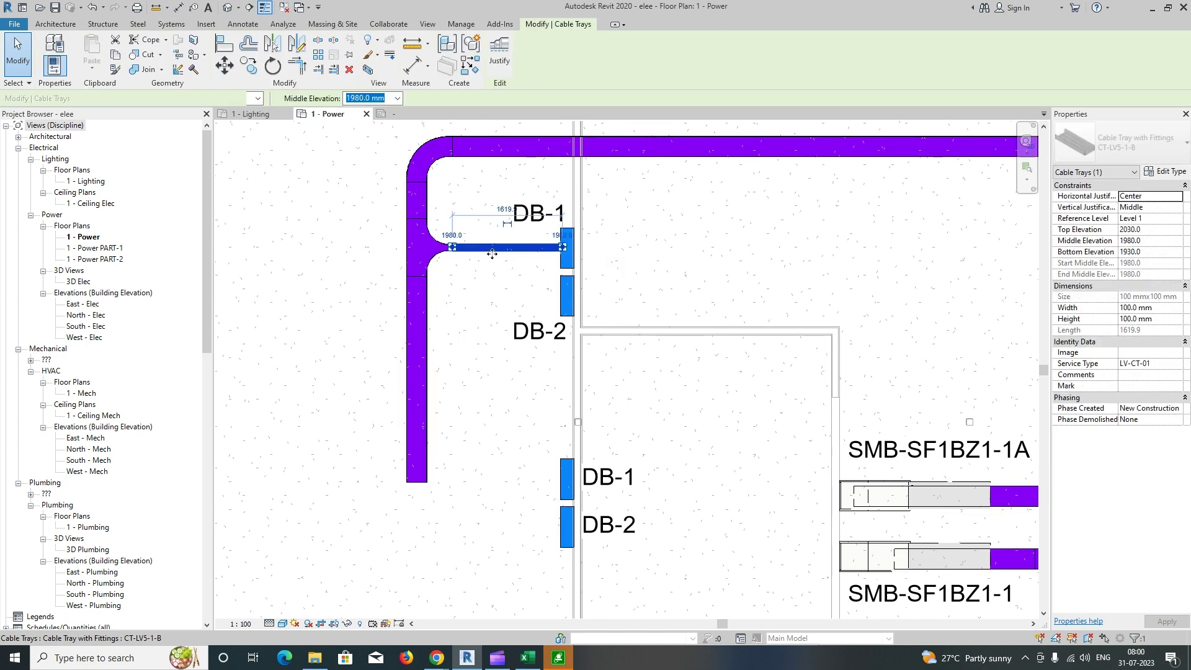
left_click_drag(492, 254, 493, 258)
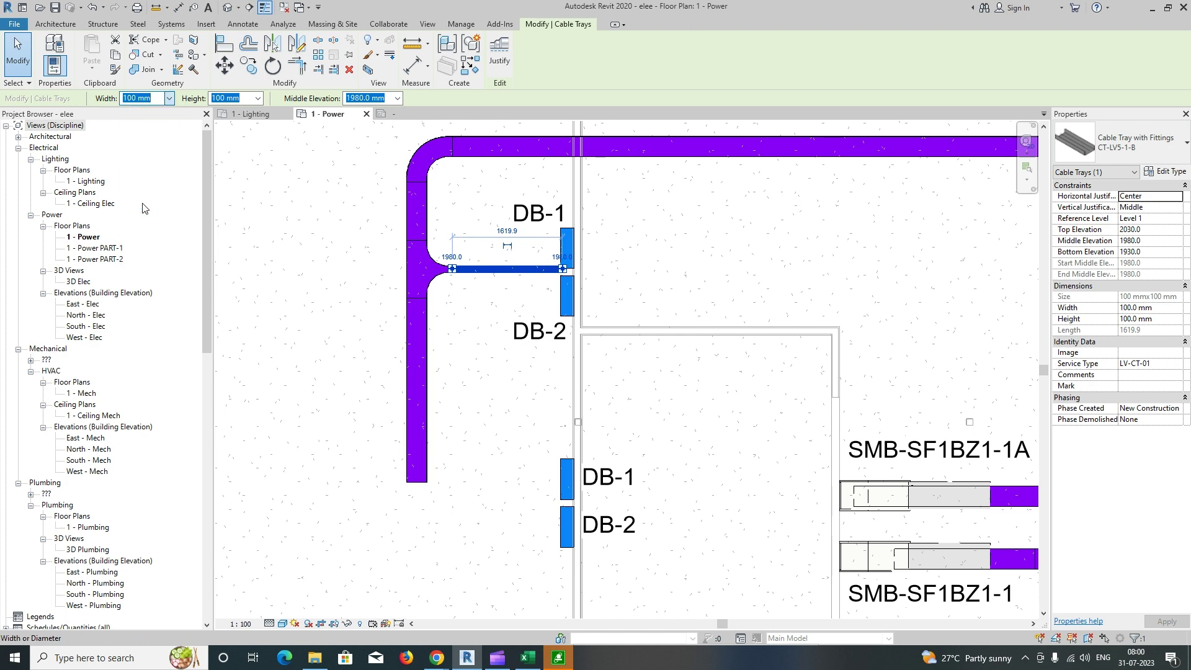
left_click(378, 402)
Step: Draw a 225 mm wide branch tray from the gap between the lower DB-1 and DB-2 and join it to the vertical tray with an elbow
middle_click_drag(501, 490, 469, 406)
left_click(387, 393)
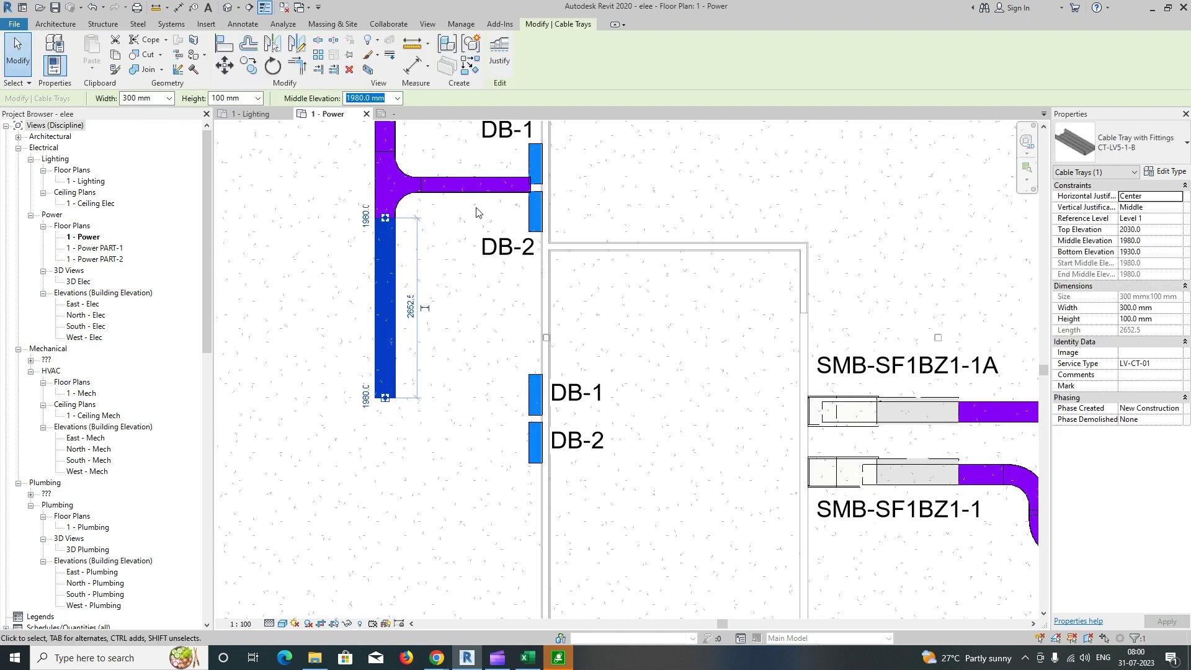
left_click(489, 190)
key("c")
key("s")
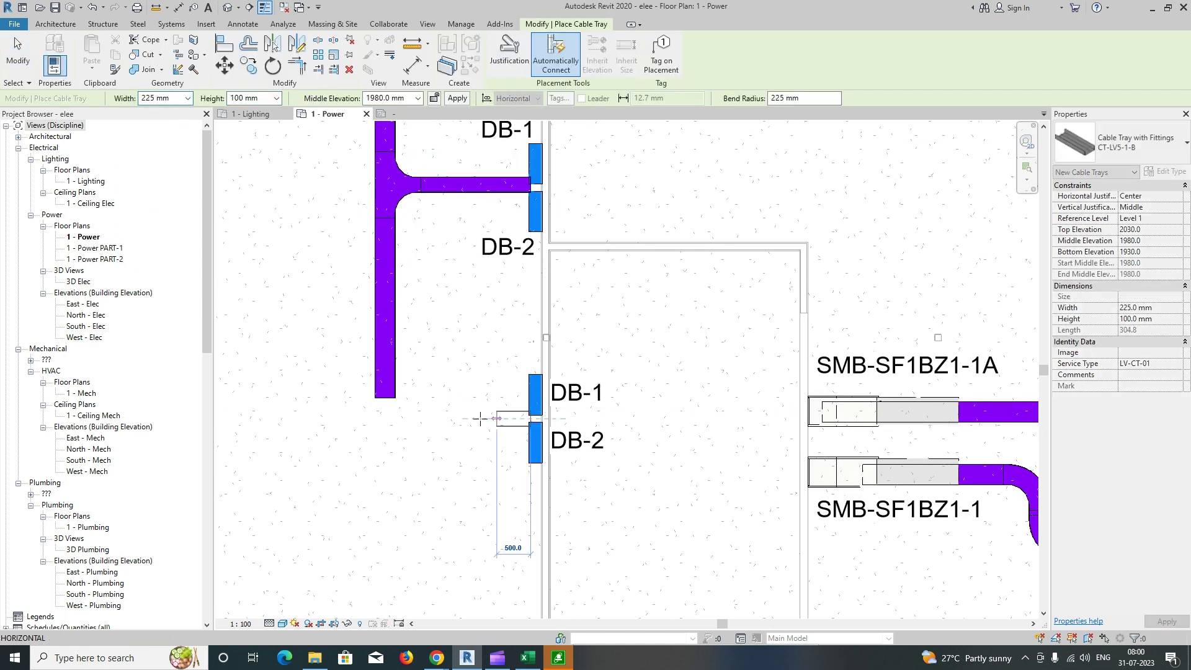
left_click(390, 420)
key("Escape")
key("Escape")
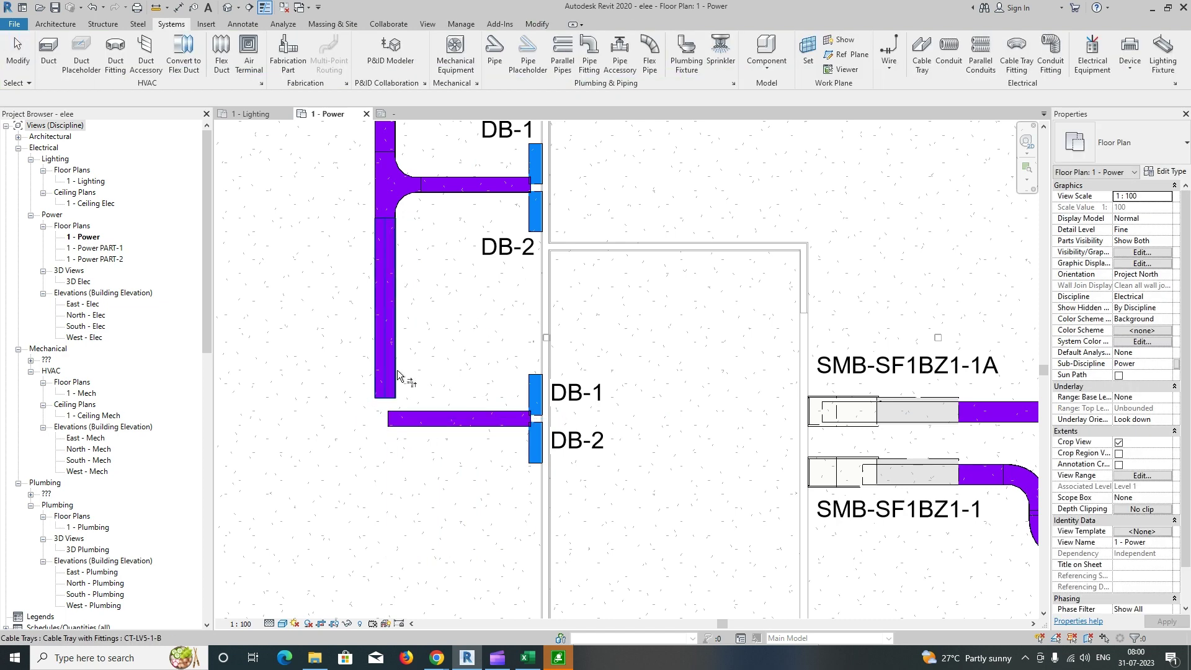
scroll(366, 424, "down", 4)
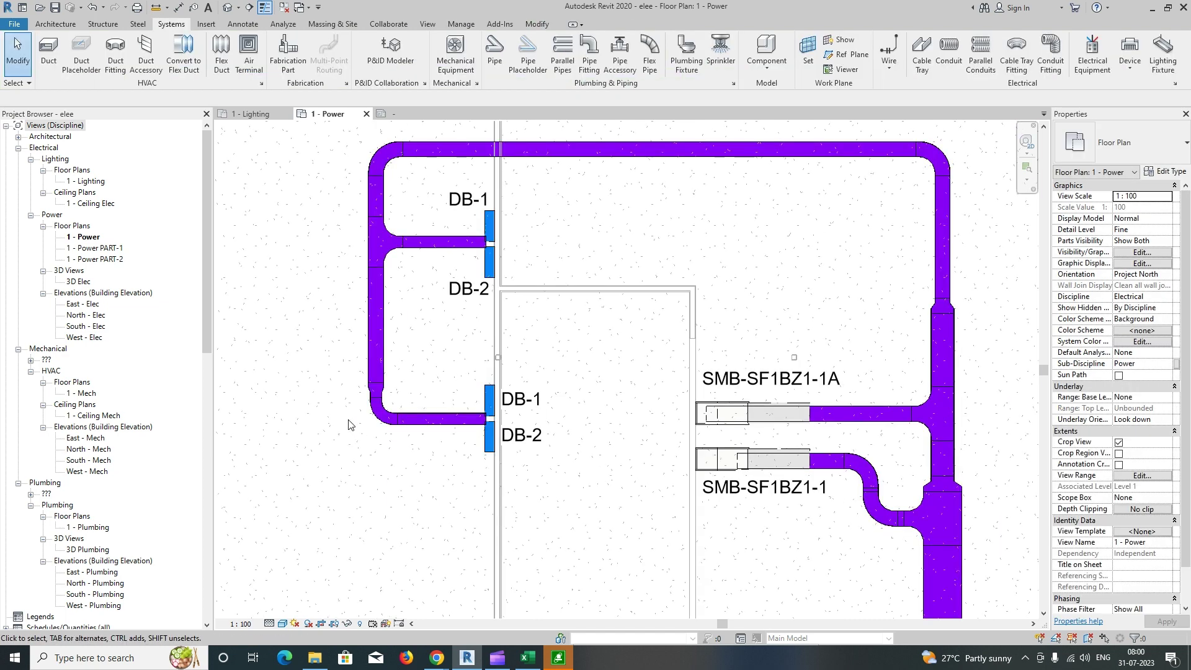
scroll(366, 424, "down", 4)
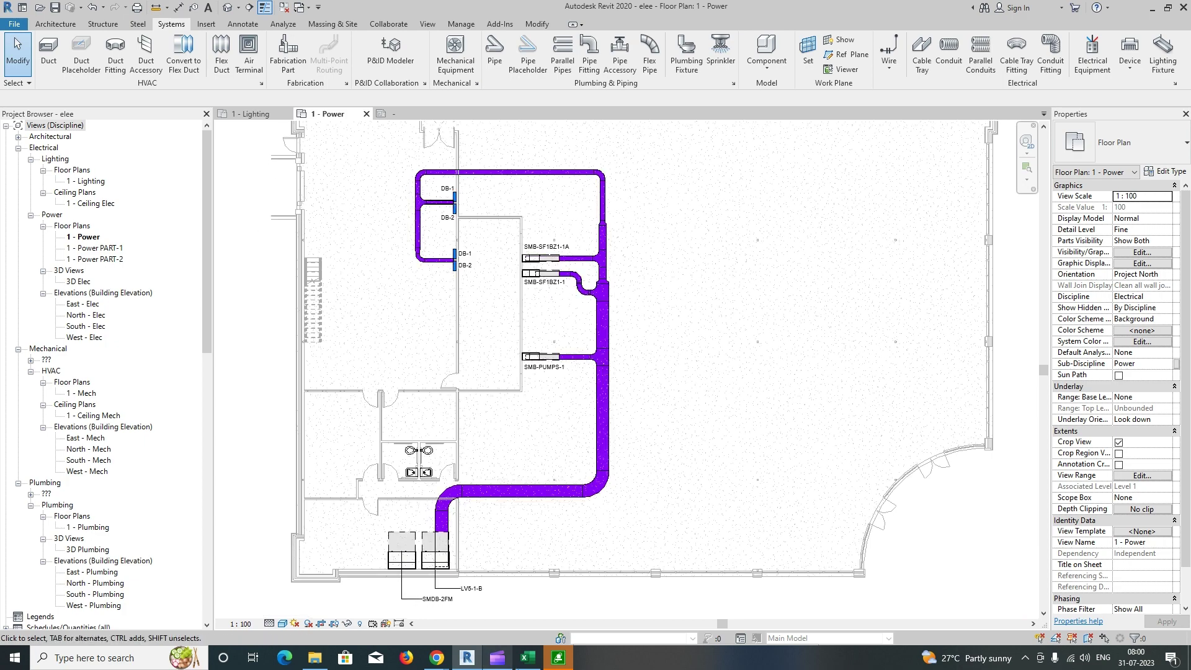
Step: Switch to Excel and review the panel lists and tray sizes in the cable tray calculation tables, then return to Revit
left_click(556, 659)
left_click(691, 397)
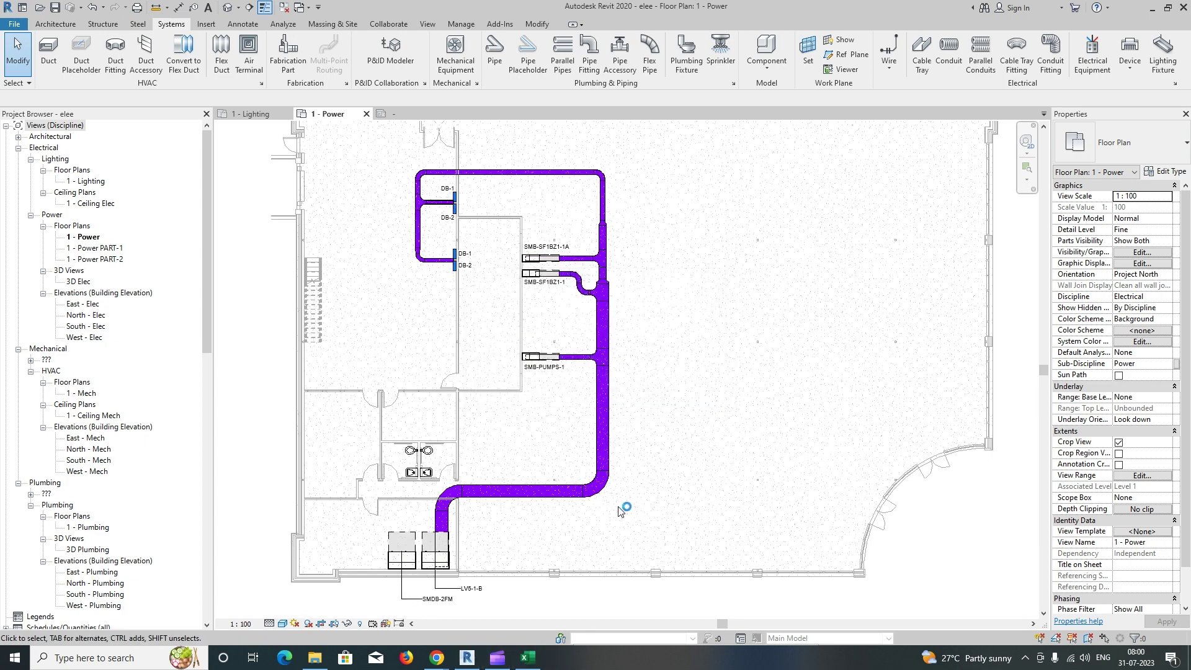
left_click(528, 660)
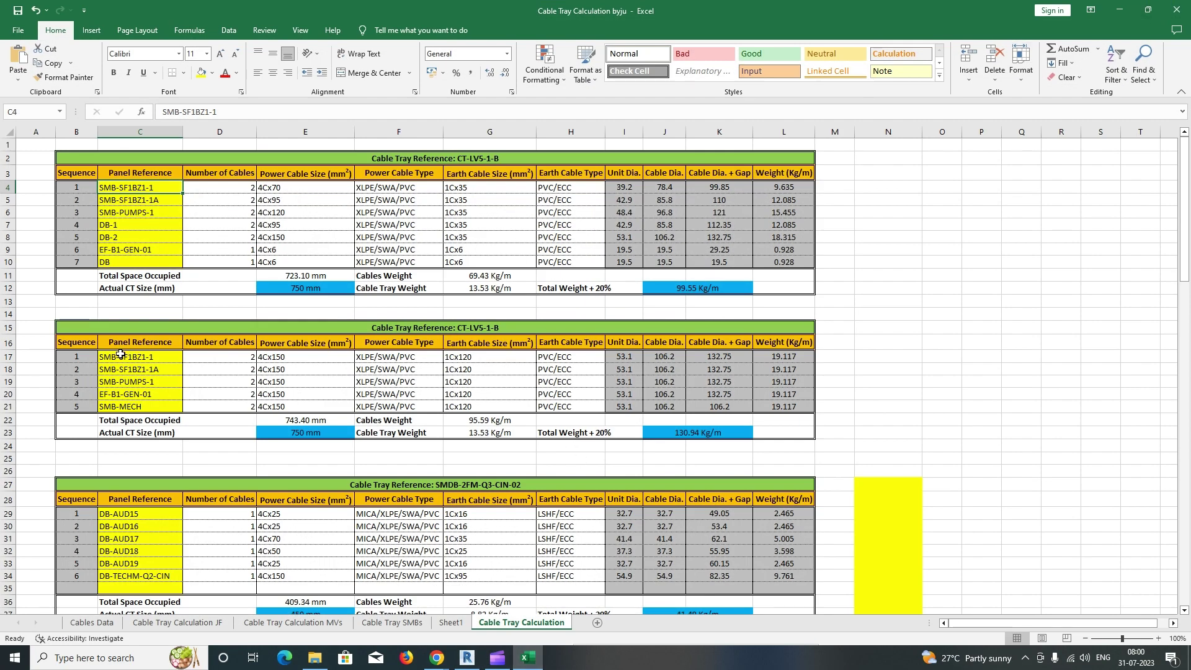
scroll(124, 358, "down", 4)
scroll(131, 364, "up", 4)
left_click(1107, 19)
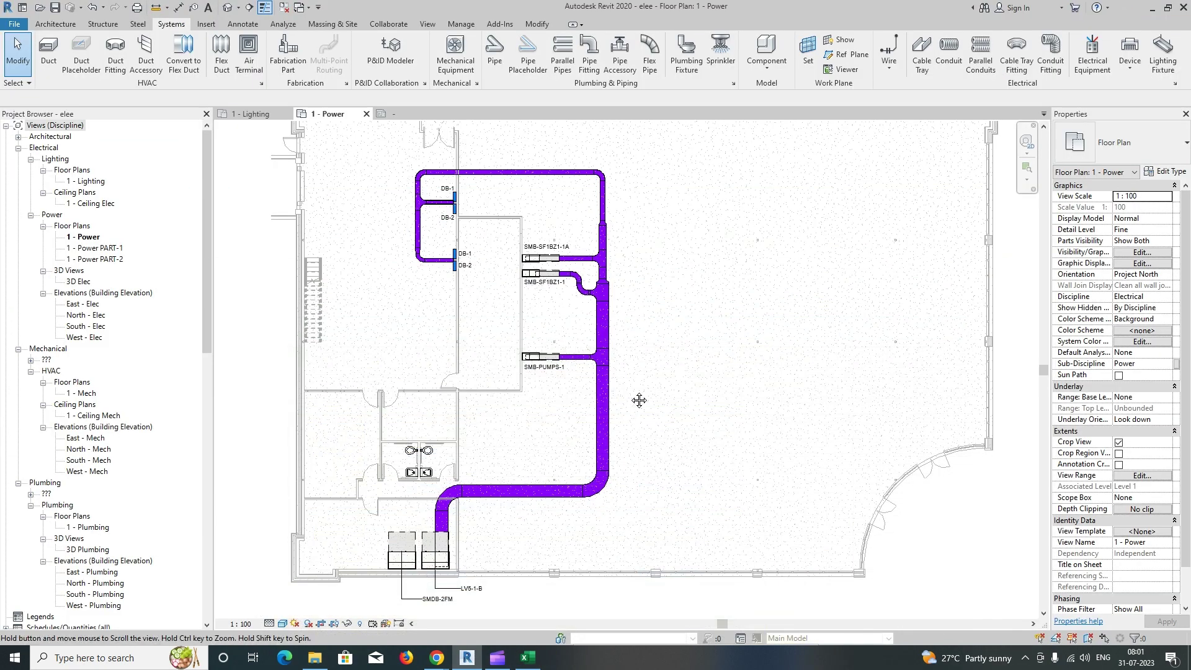
Step: Create a building section running vertically in plan between SMDB-2FM and LV5-1-B, facing the LV5-1-B tray, and open its view
left_click(250, 10)
scroll(394, 423, "up", 1)
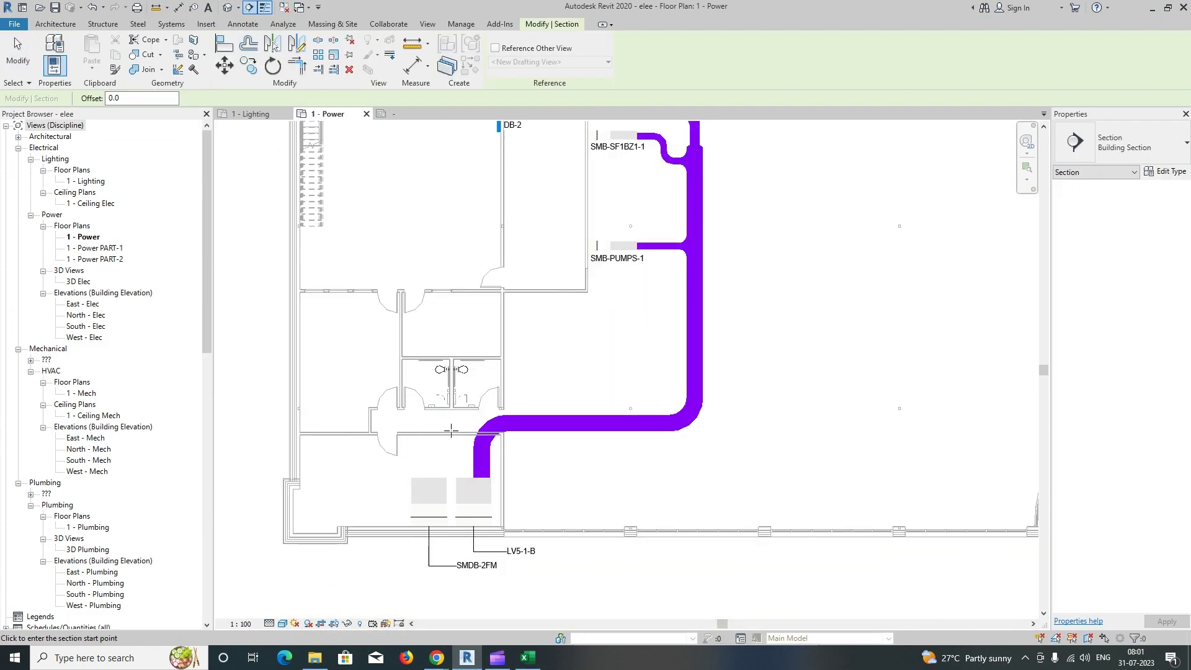
left_click(462, 344)
left_click(461, 557)
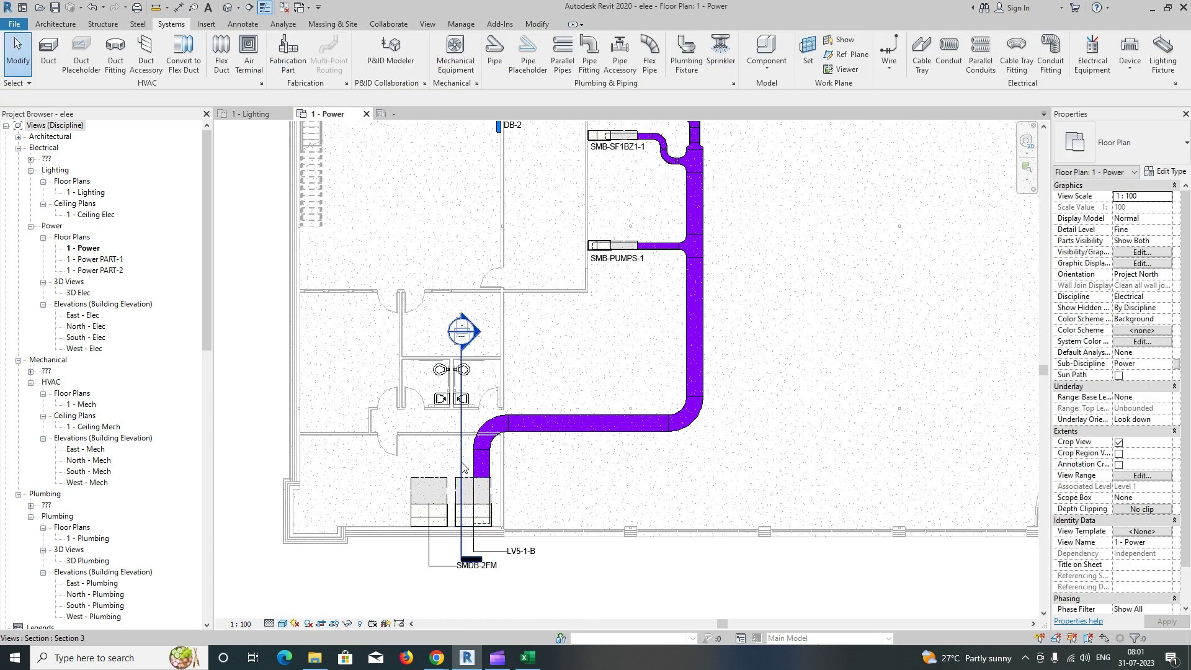
right_click(462, 462)
left_click(501, 209)
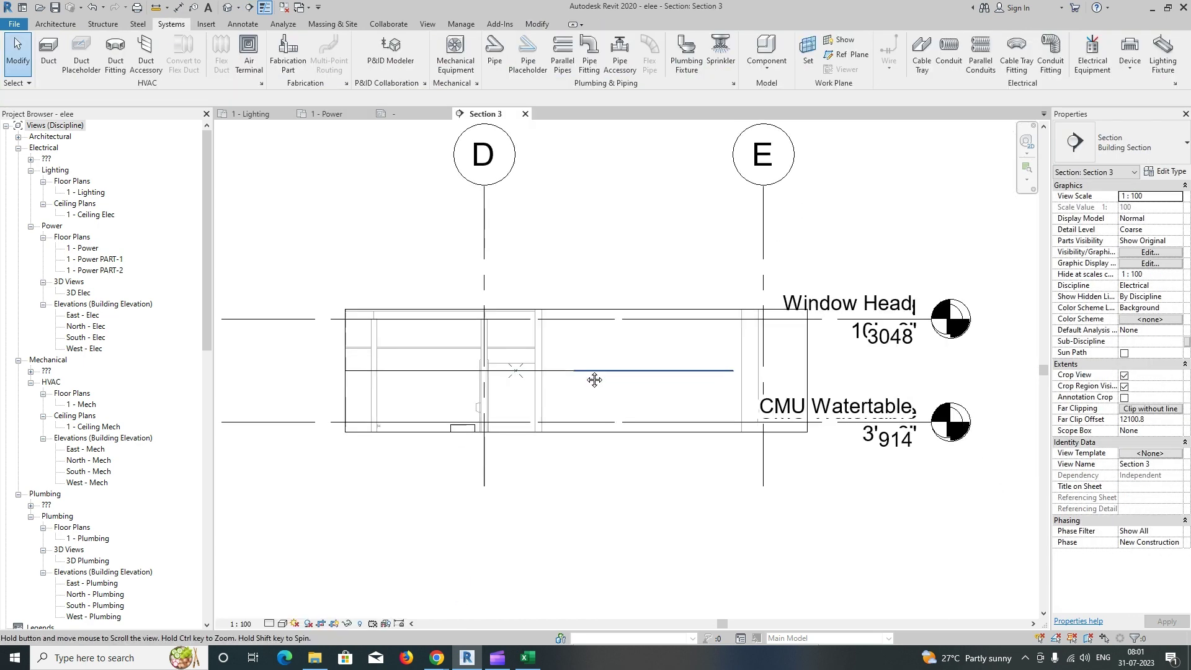
Step: Set the section view to Fine detail level and a scale of 1:25
left_click(285, 611)
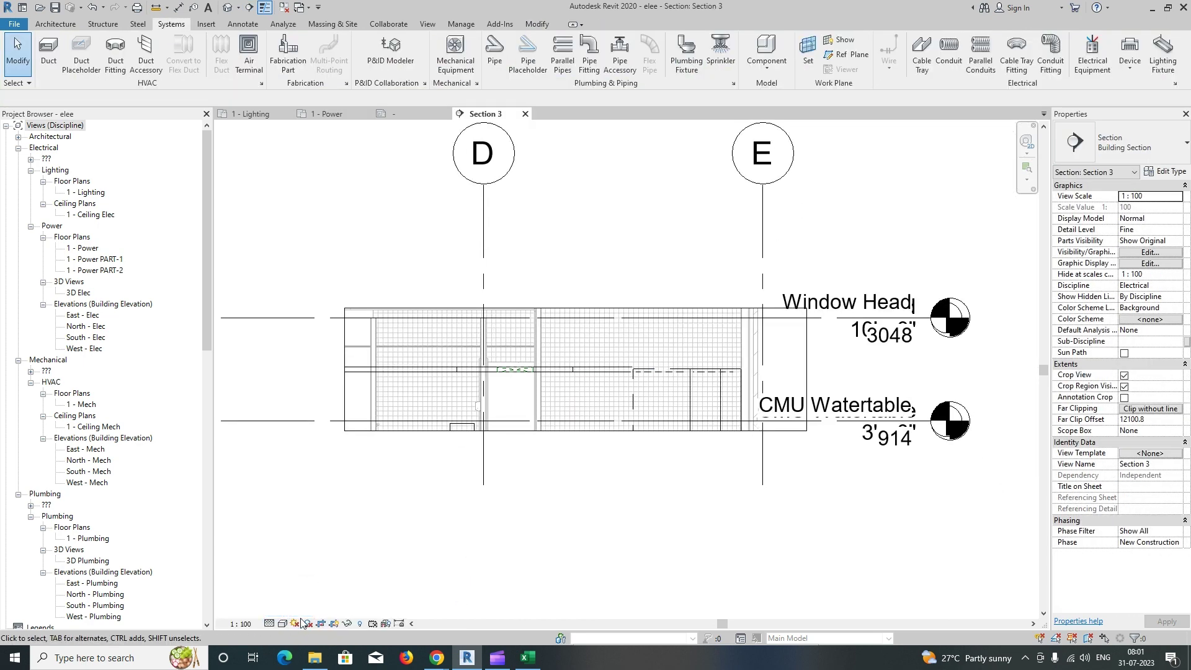
left_click(239, 624)
left_click(254, 519)
scroll(693, 407, "up", 3)
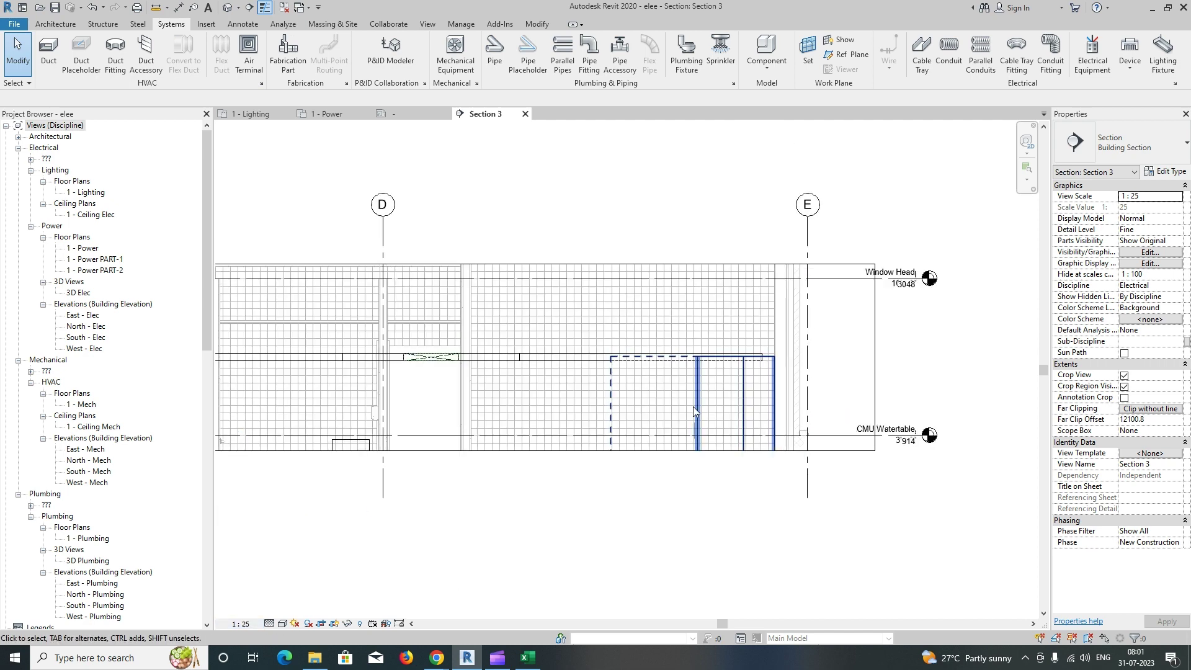
Step: Set the middle elevation of the cable tray run in the section to 4500 mm
scroll(585, 397, "down", 2)
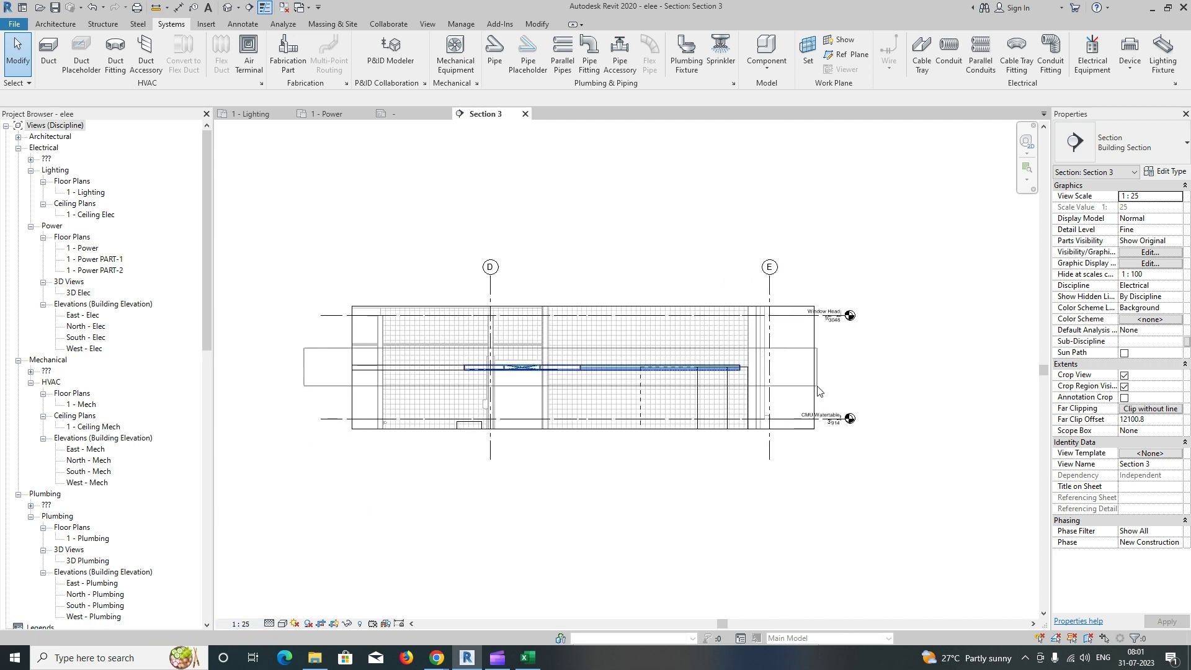
left_click_drag(817, 392, 817, 388)
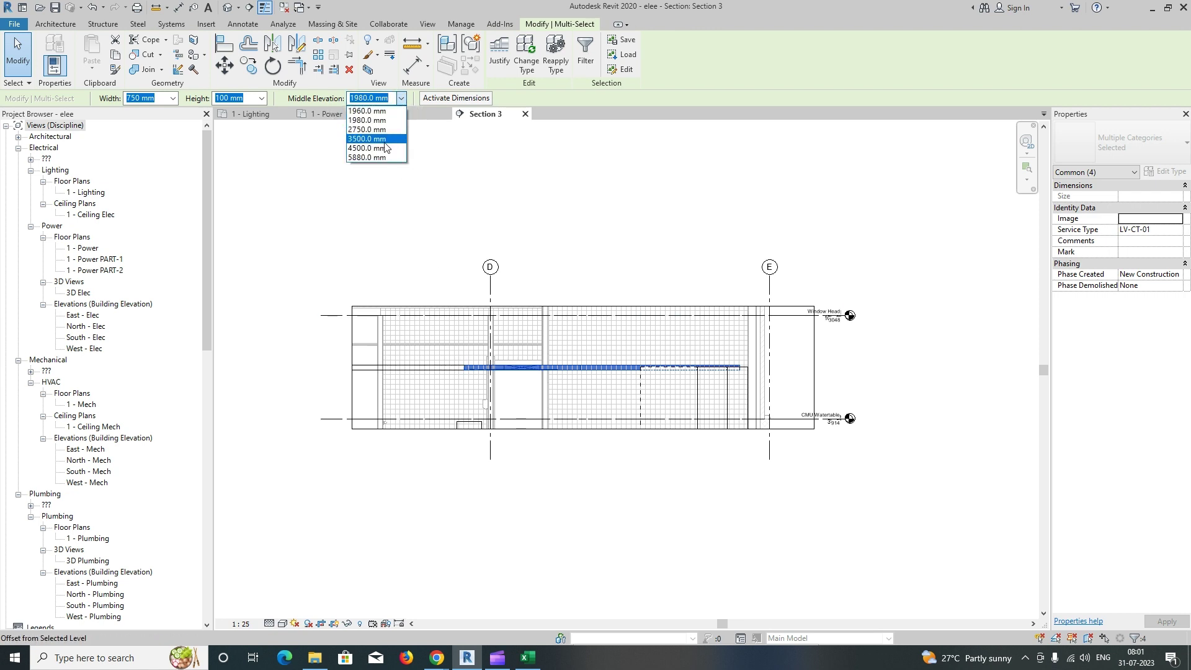
left_click(381, 150)
Step: Extend the section's crop region upward past the Canopy Soffit level to include the raised tray
left_click(588, 306)
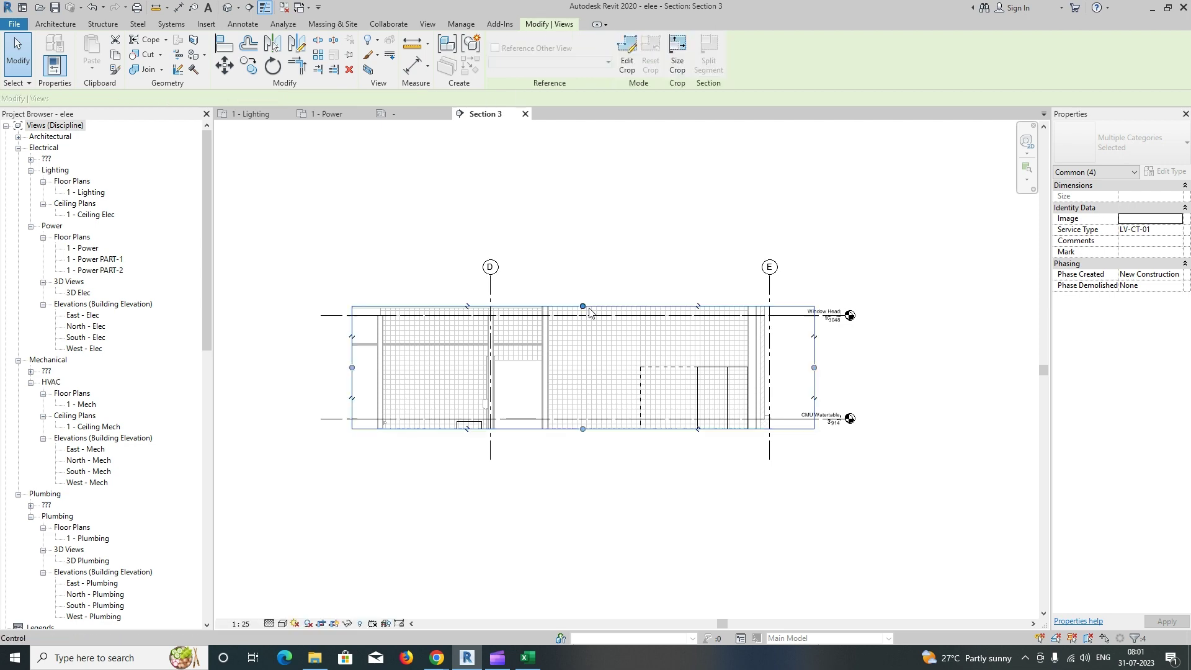
left_click_drag(583, 306, 585, 179)
middle_click_drag(638, 283, 630, 266)
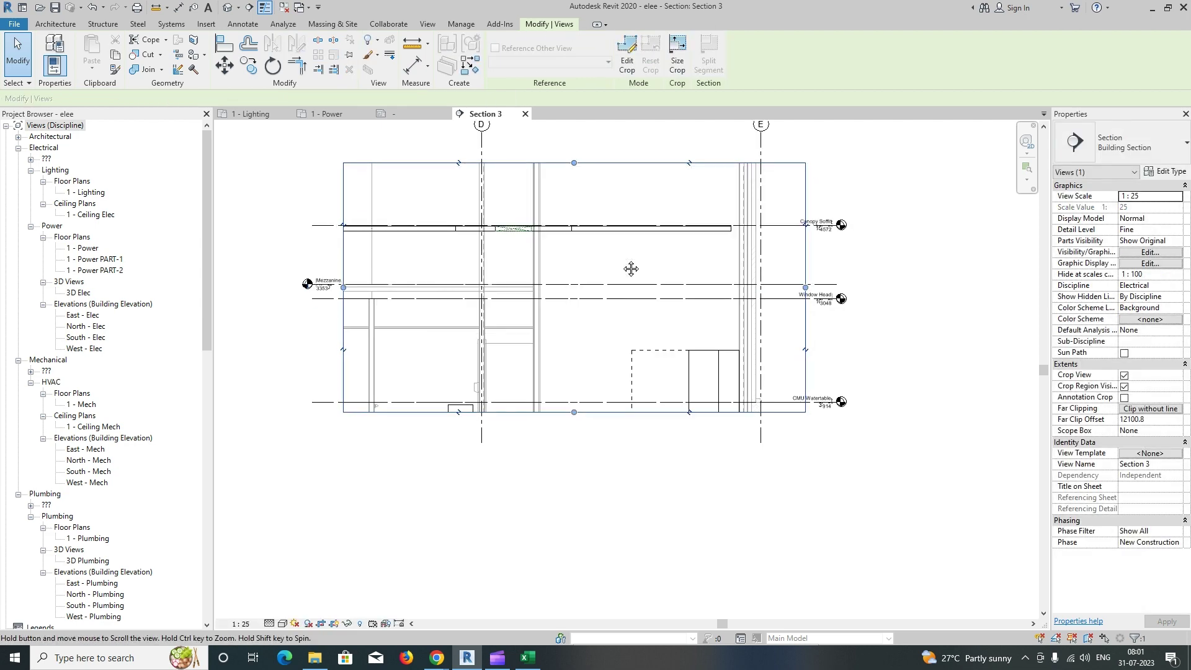
scroll(821, 313, "up", 5)
scroll(825, 319, "down", 4)
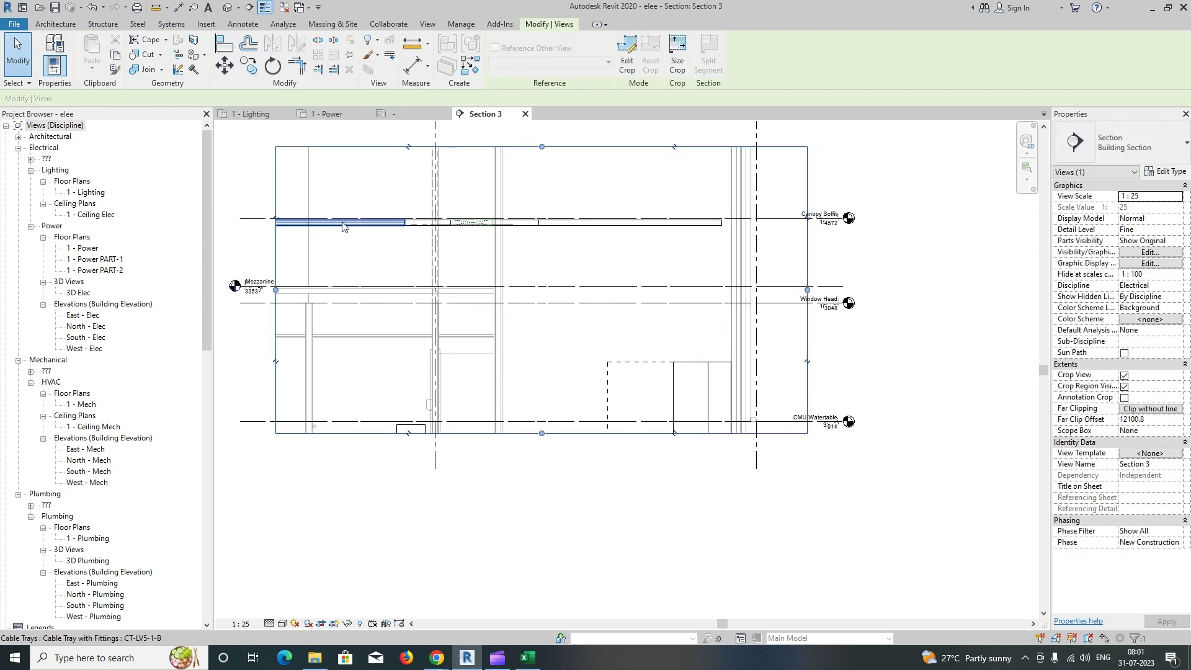
Step: Reselect the cable tray run and set its middle elevation to 3500 mm
scroll(338, 222, "down", 2)
left_click_drag(263, 202, 356, 224)
left_click_drag(623, 237, 624, 237)
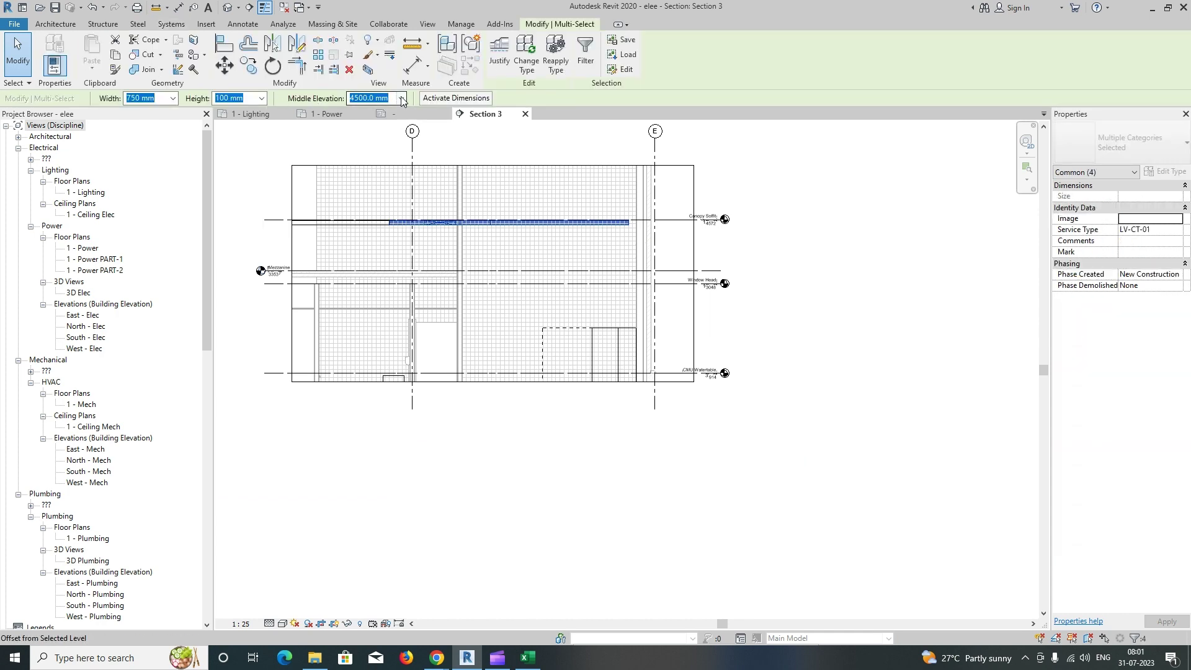
left_click(372, 138)
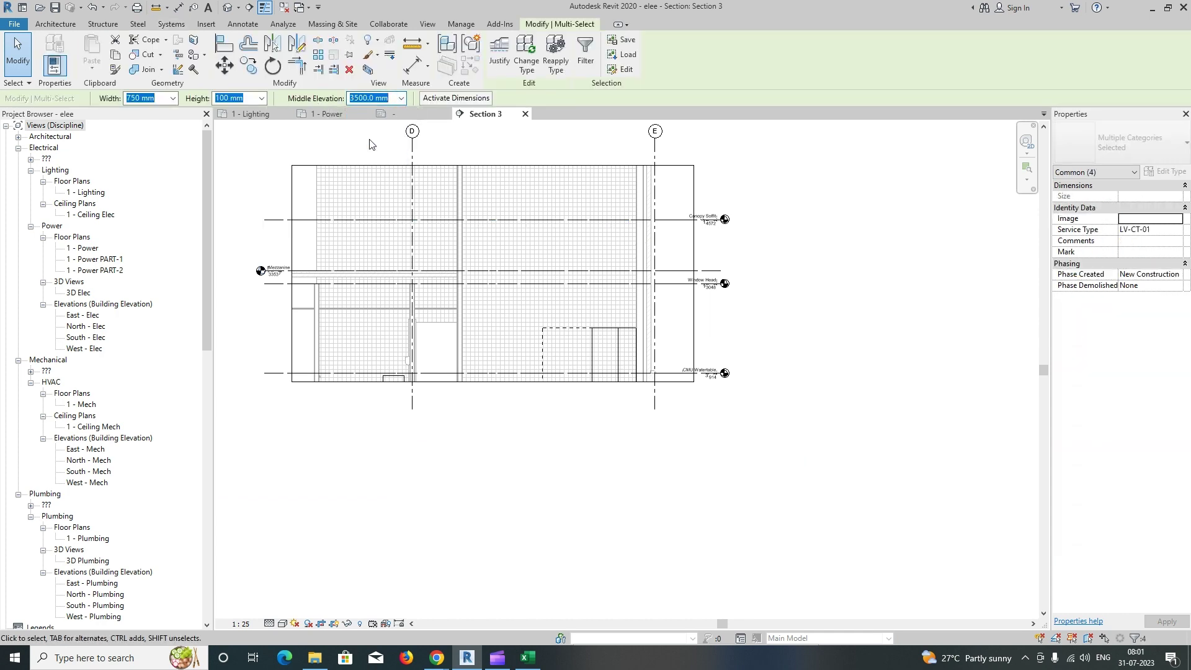
scroll(492, 343, "down", 1)
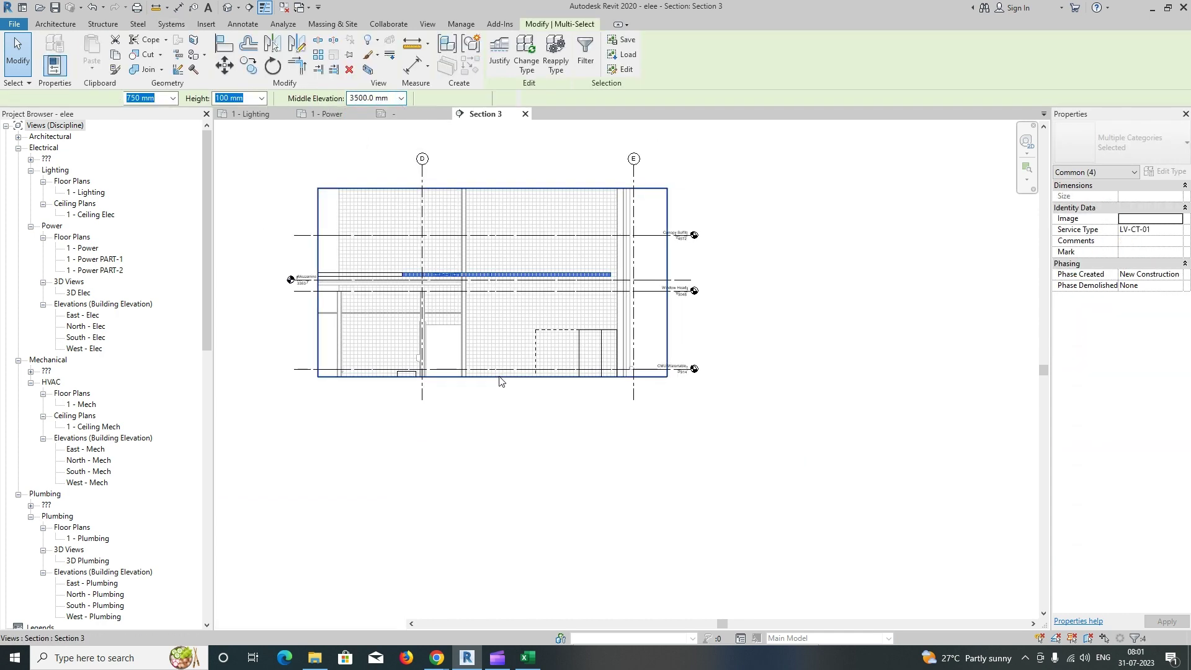
Step: Extend the section's crop region down below Level 1 and set the cable tray run's middle elevation to 3000 mm
left_click(498, 377)
left_click_drag(492, 377, 492, 494)
scroll(313, 286, "up", 2)
left_click_drag(285, 266, 772, 299)
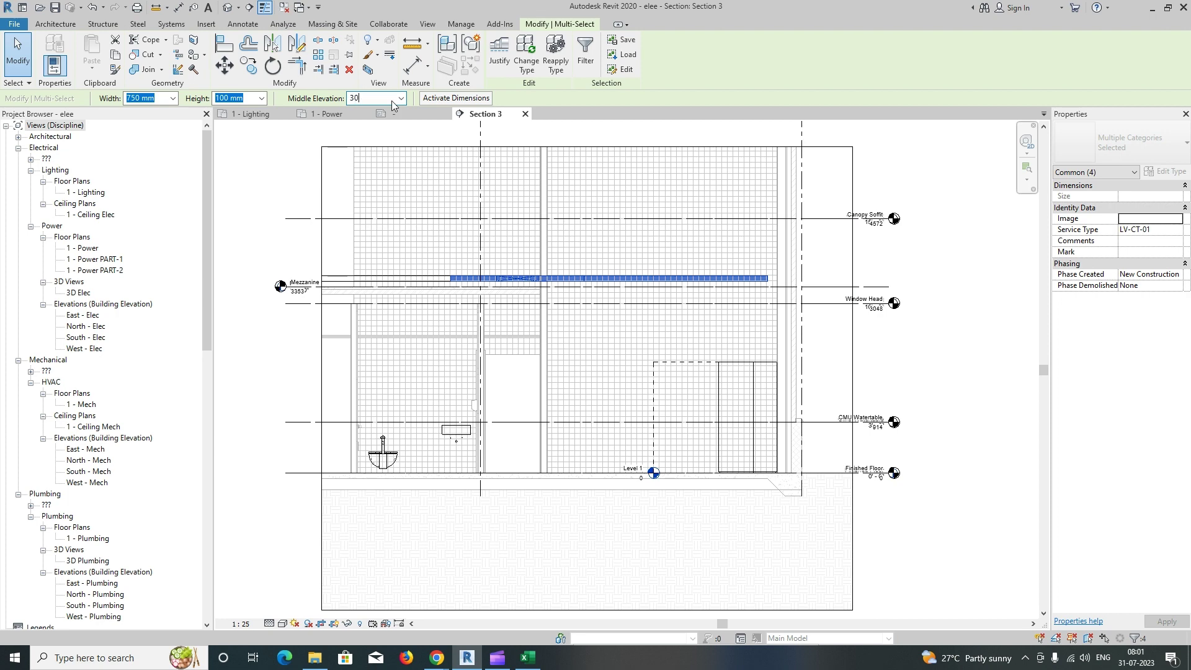
left_click(281, 268)
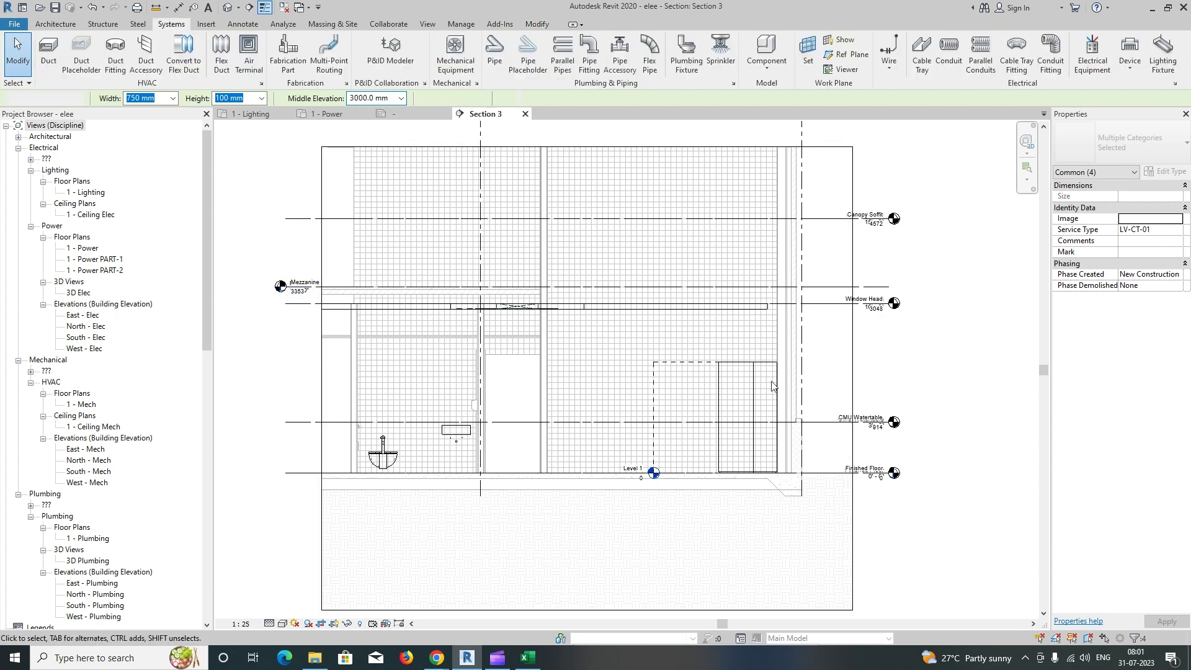
Step: Draw a vertical cable tray drop from the open end of the 750 mm tray down to the top of switchgear LV5-1-B
scroll(754, 339, "up", 1)
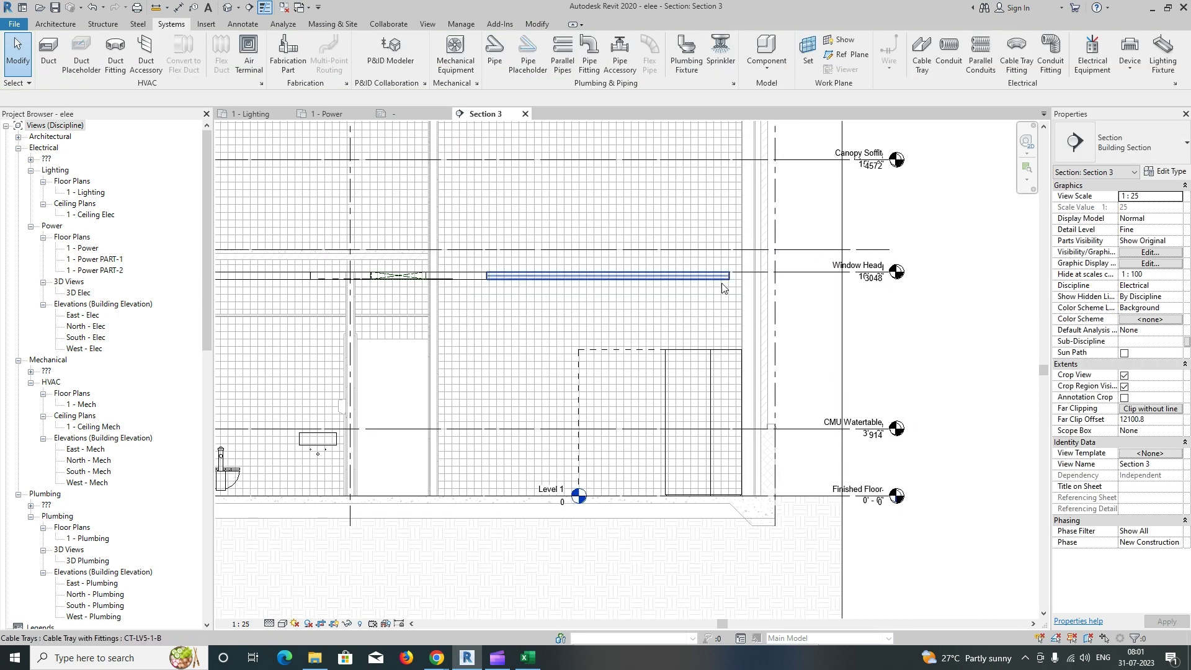
left_click(722, 277)
right_click(730, 276)
left_click(769, 335)
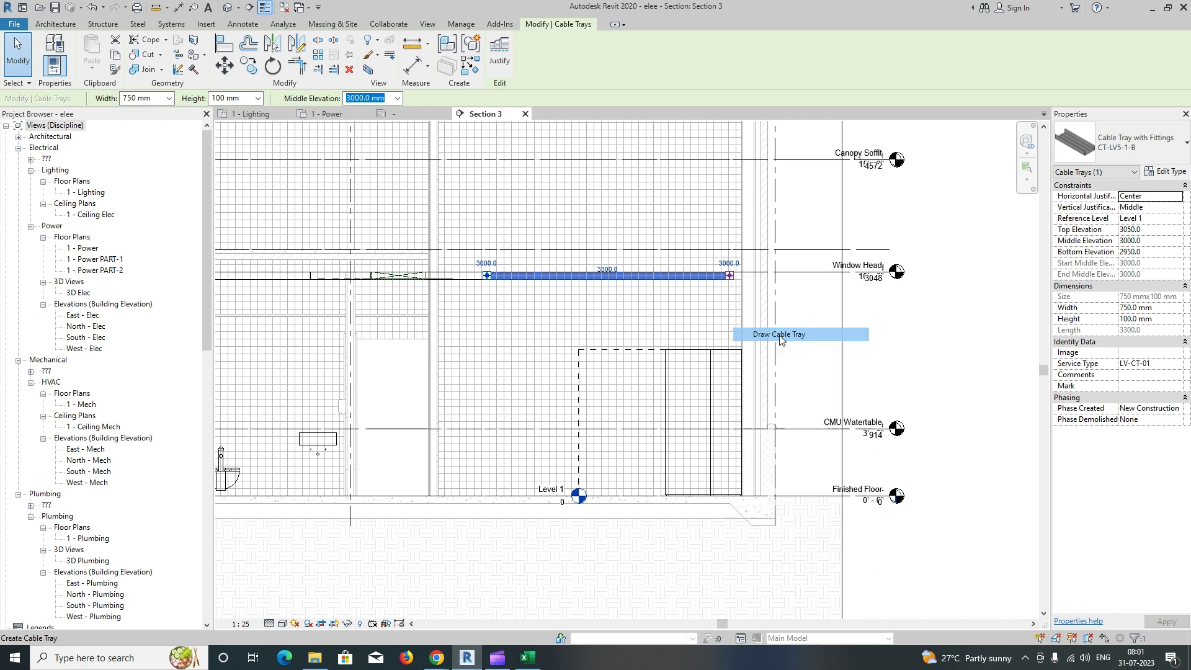
left_click(730, 351)
key("Escape")
key("Escape")
scroll(434, 310, "down", 4)
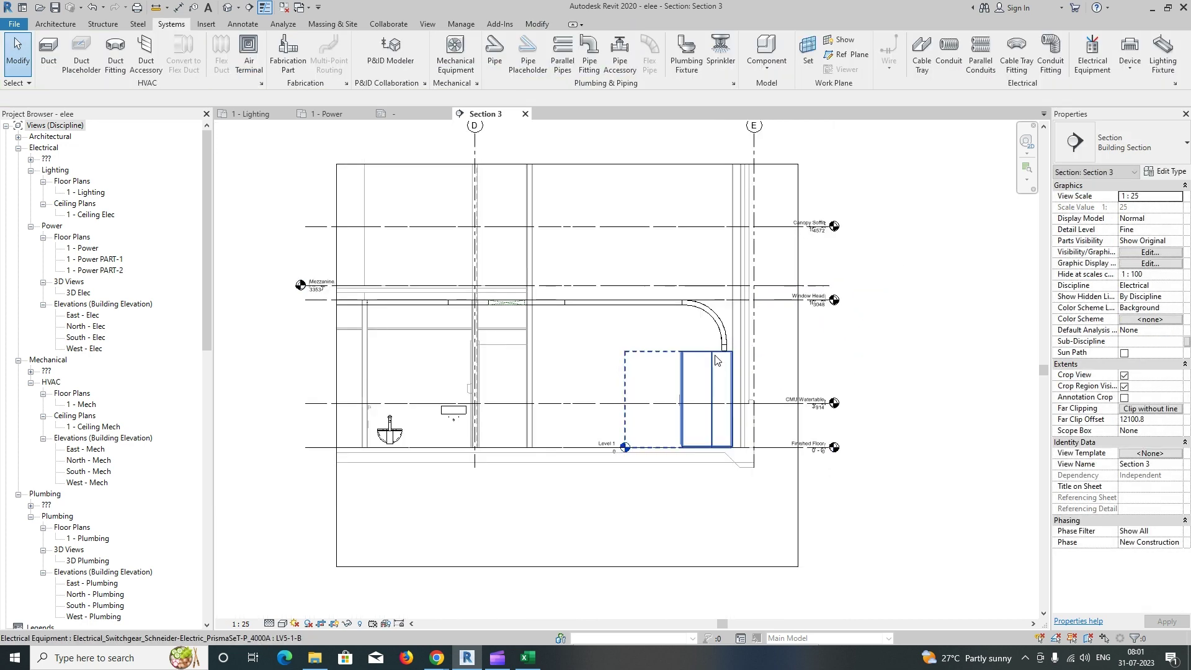
Step: Select the switchgear and lower tray run in the 1 - Power plan and open them in a 3D section box view
left_click(325, 113)
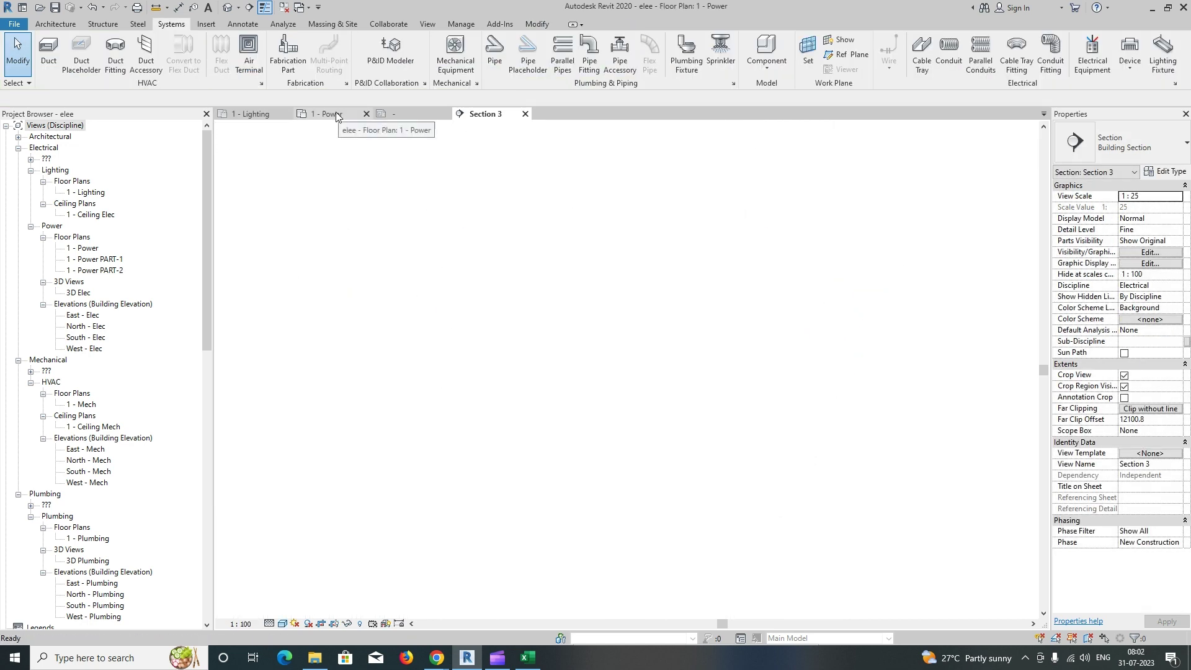
left_click_drag(268, 273, 627, 480)
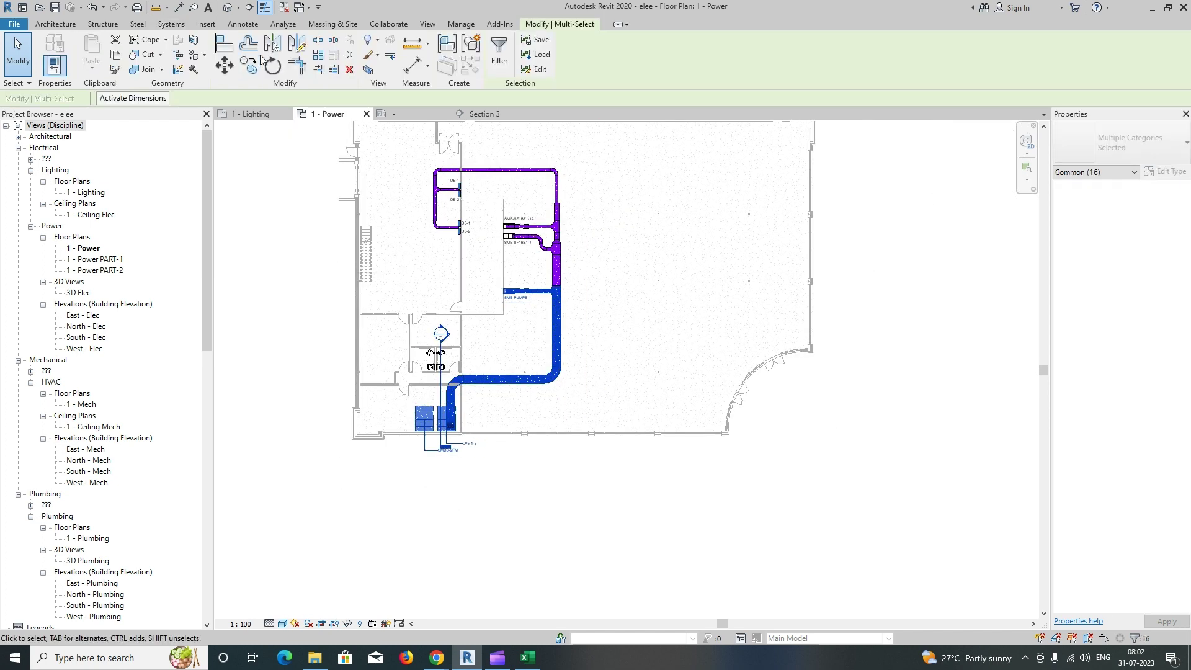
left_click(350, 70)
middle_click_drag(760, 457, 639, 399, "shift")
middle_click_drag(750, 367, 792, 538)
Step: Stretch the 3D section box outward to include the rest of the tray run toward the SMB panels and distribution boards
left_click(637, 354)
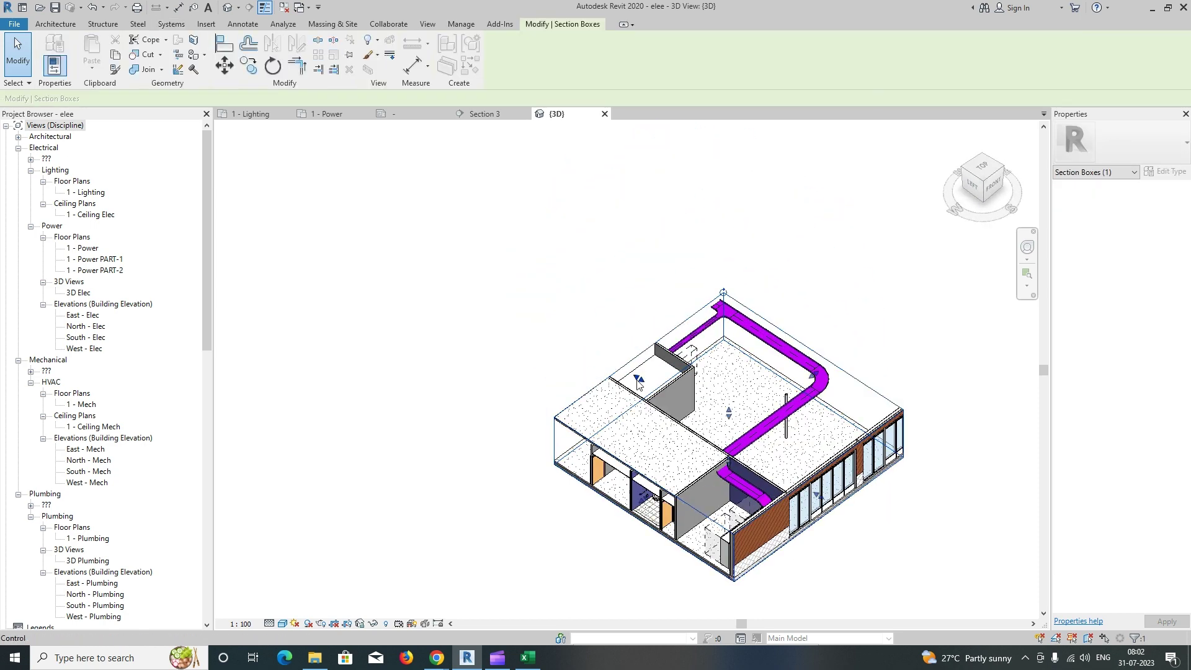
left_click_drag(638, 377, 459, 261)
middle_click_drag(488, 310, 949, 390, "shift")
left_click(322, 149)
Step: Return to the 1 - Power plan and move the section line from the switchgear up beside SMB-PUMPS-1
left_click(338, 115)
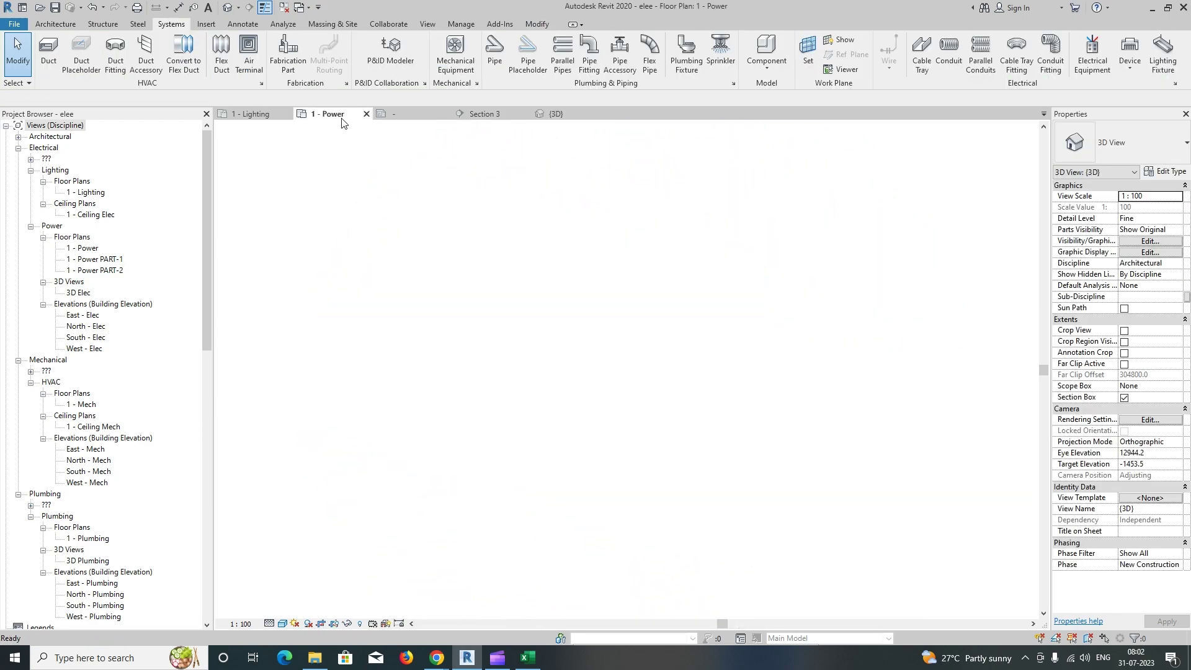
scroll(422, 304, "up", 3)
left_click(452, 438)
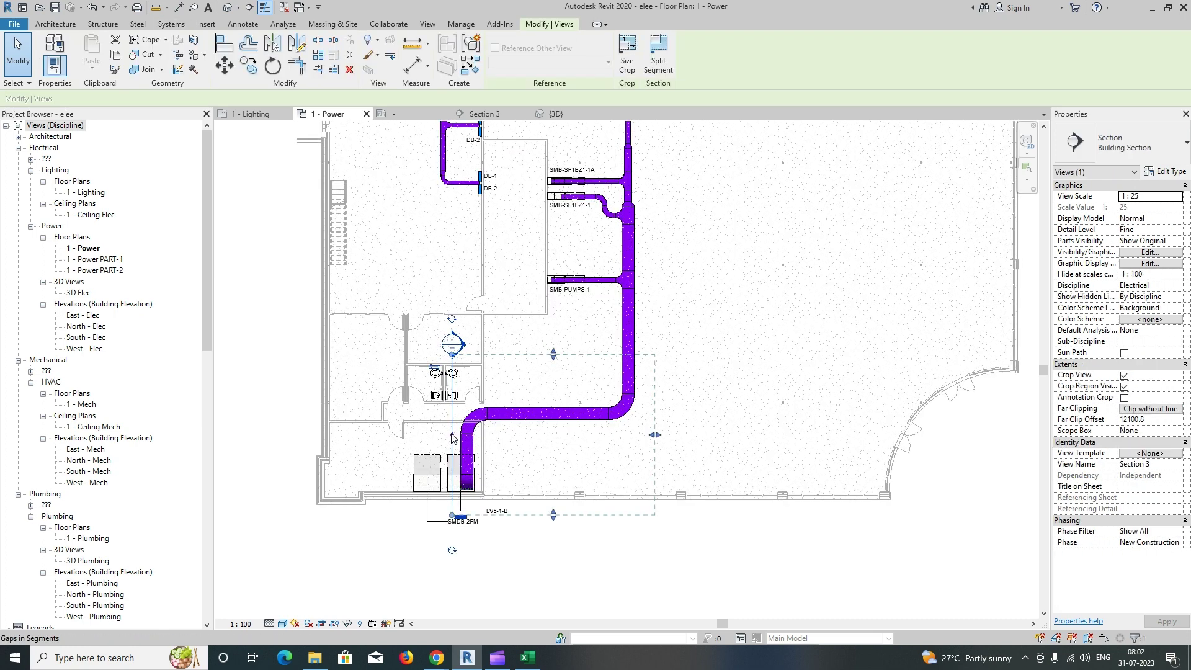
left_click_drag(453, 420, 519, 308)
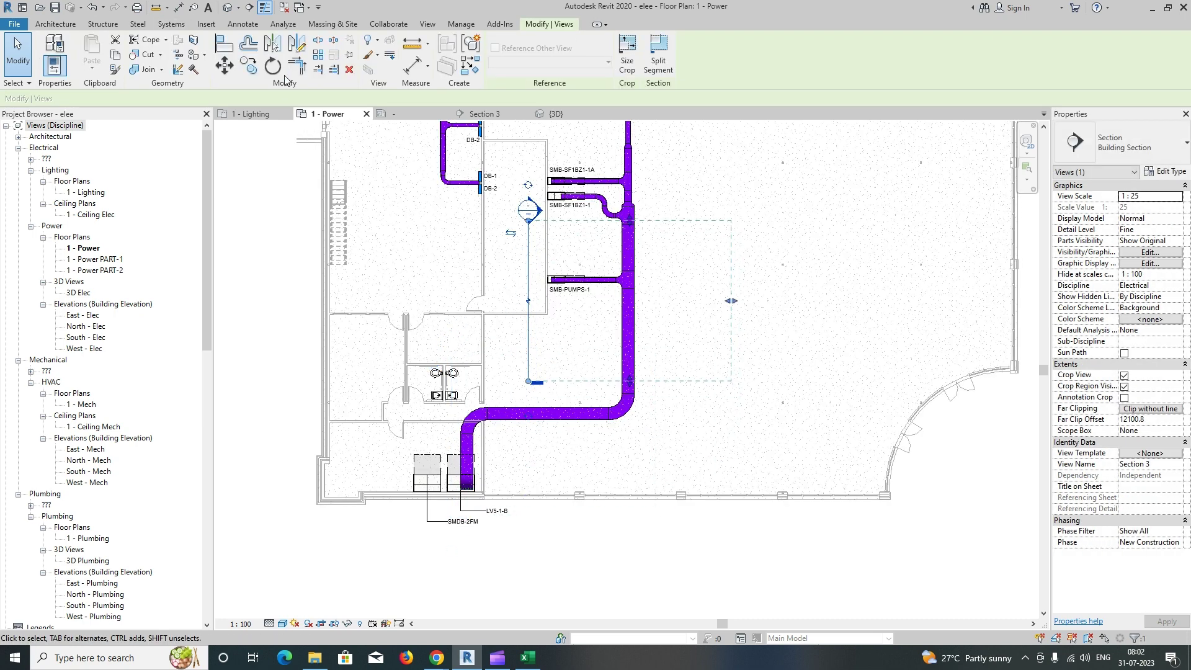
Step: Rotate the section 90 degrees, position it just below the SMB-PUMPS-1 tray and shorten its far clip offset to about 1433 mm
left_click(277, 69)
type("90")
key("Return")
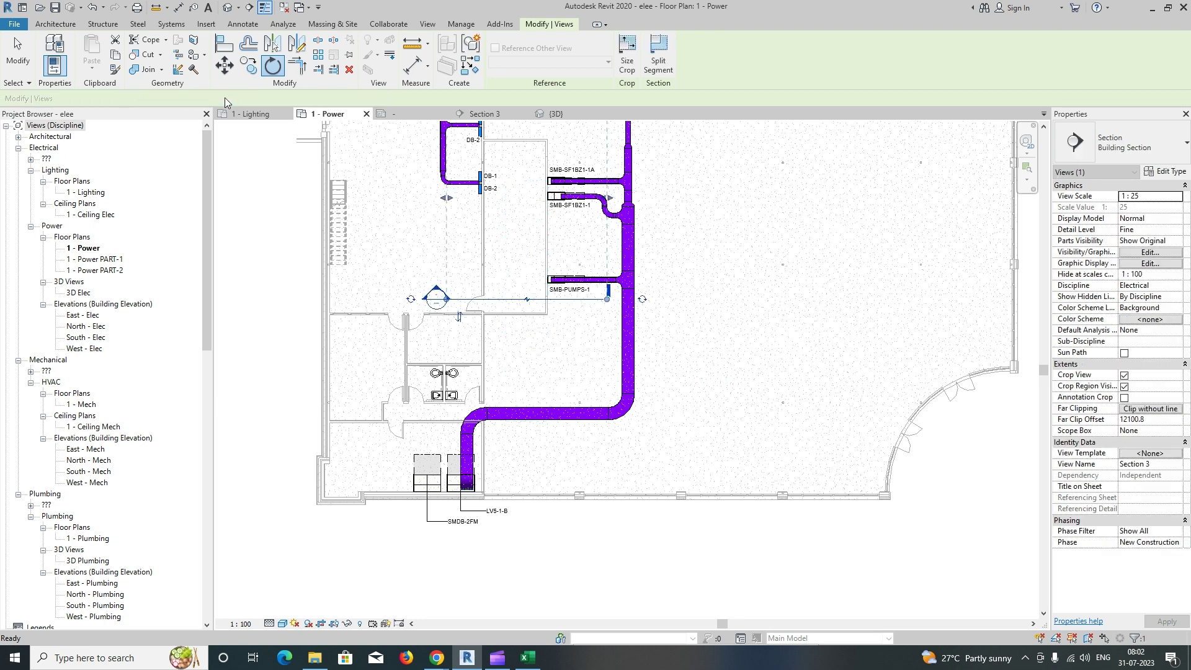
scroll(508, 293, "up", 1)
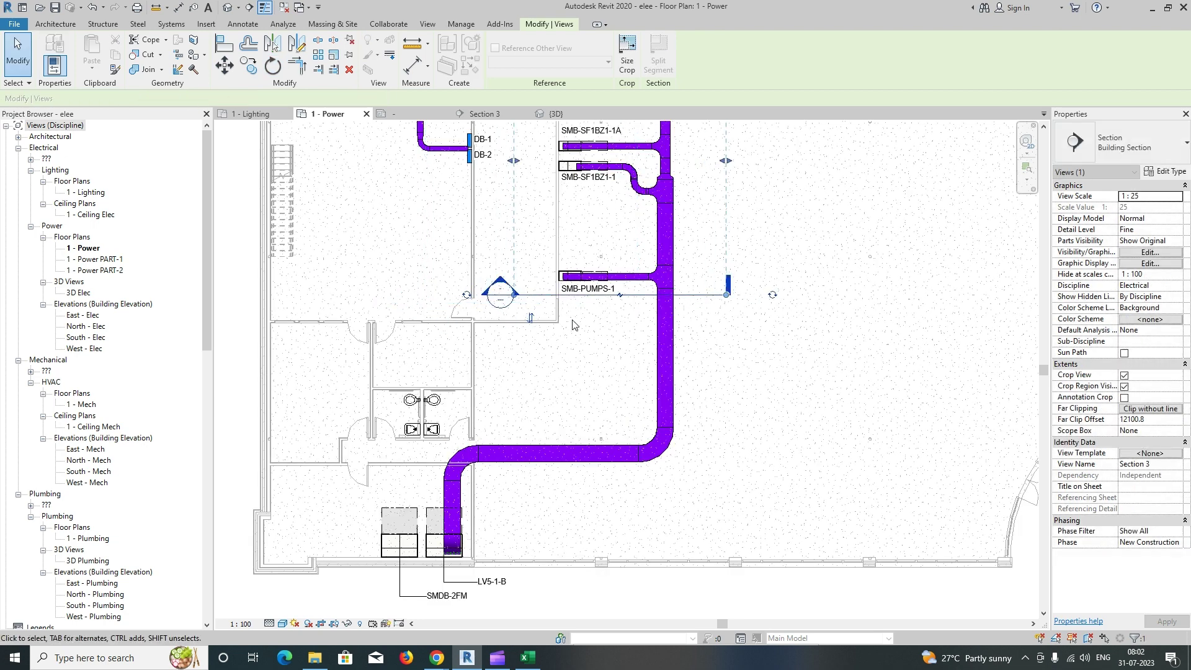
scroll(605, 299, "down", 3)
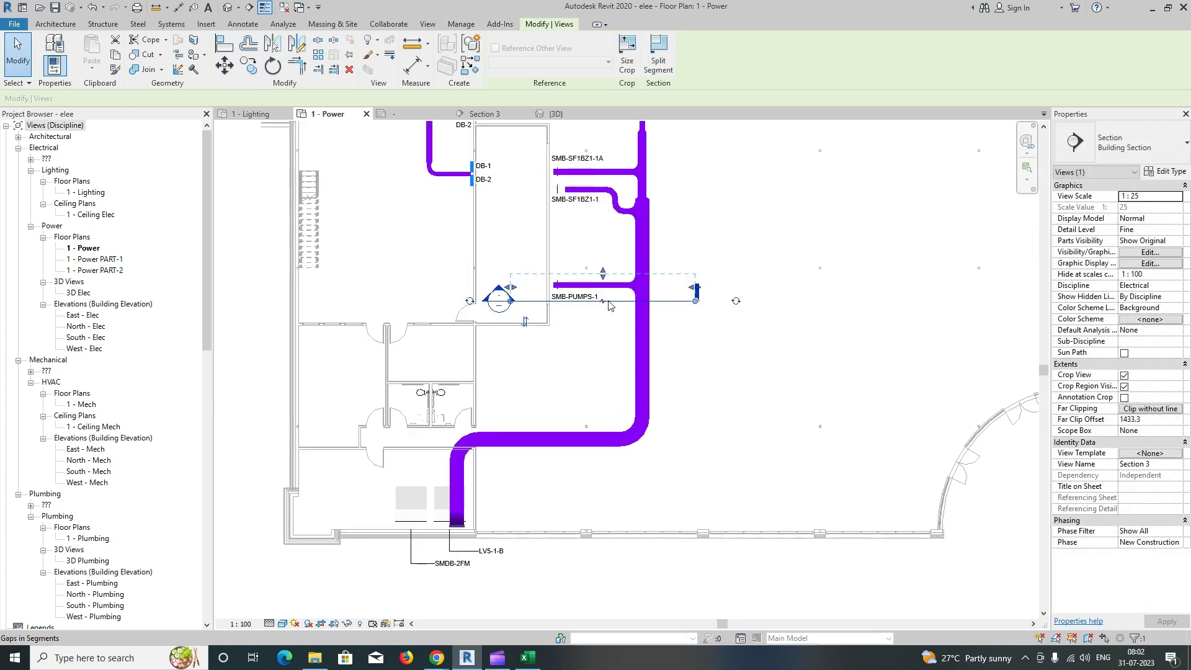
Step: Open the section view through SMB-PUMPS-1 and examine the CT-LV5-1-B branch tray above the panel
right_click(610, 302)
left_click(633, 366)
scroll(595, 341, "up", 4)
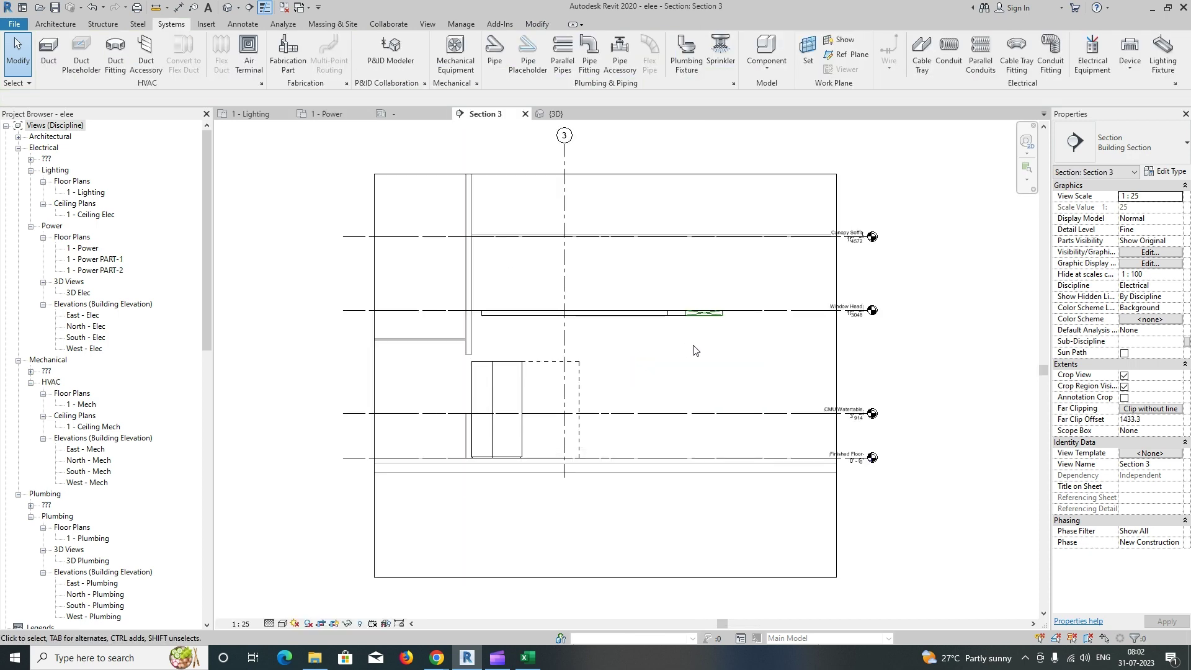
left_click(456, 295)
right_click(456, 304)
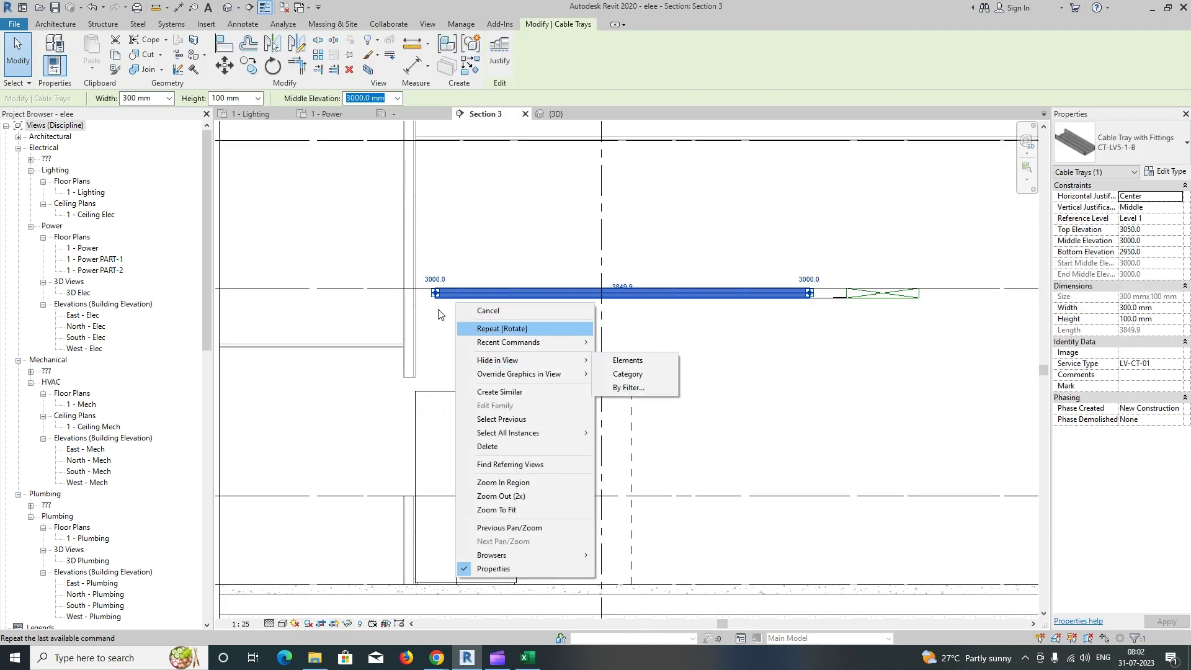
key("Escape")
key("Escape")
scroll(538, 327, "down", 5)
middle_click_drag(587, 339, 507, 310)
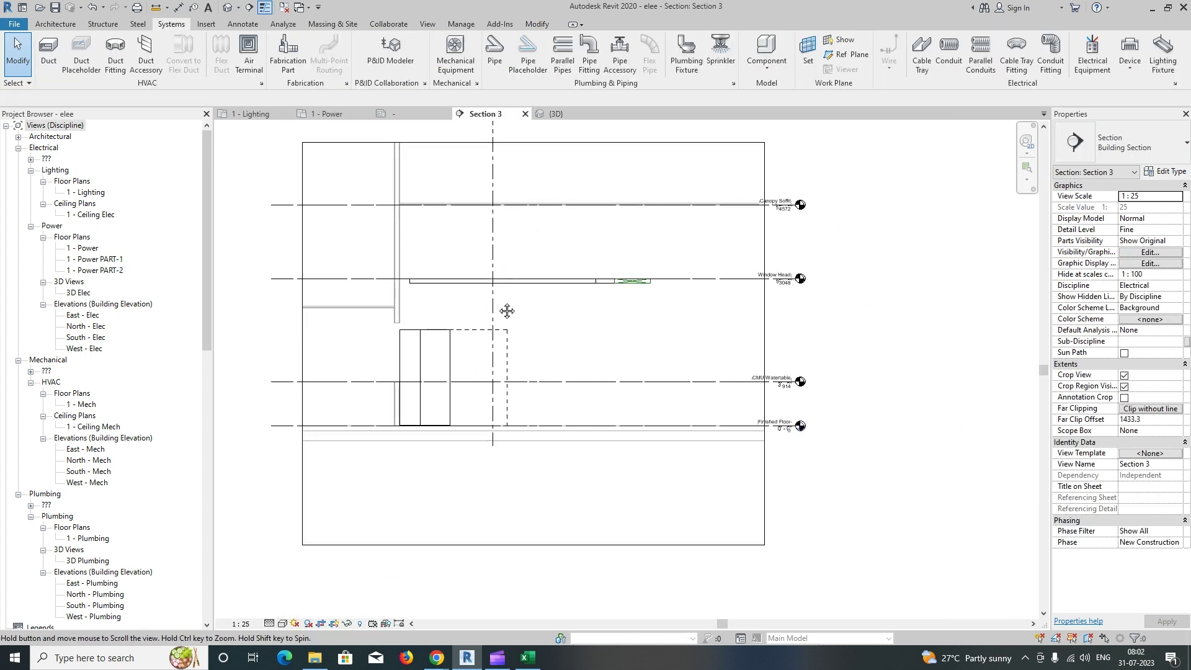
scroll(456, 285, "up", 3)
scroll(400, 285, "down", 1)
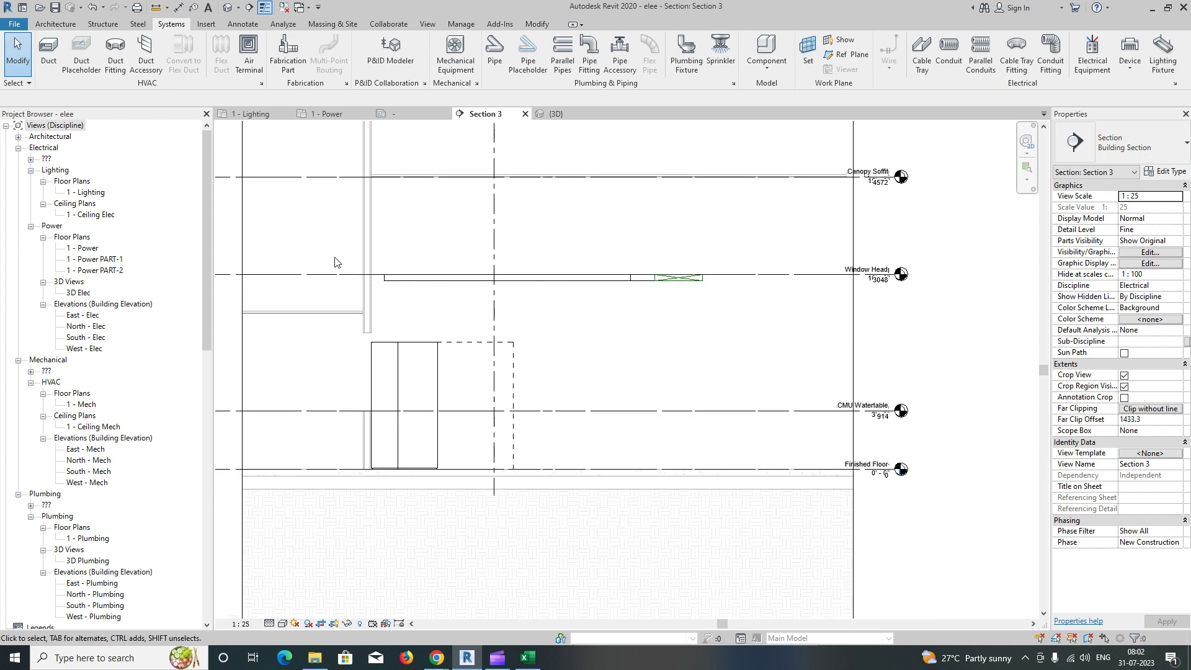
Step: In the 1 - Power plan, split the horizontal tray run near LV5-1-B at two points and delete the piece between the cuts
left_click(321, 114)
scroll(546, 400, "up", 3)
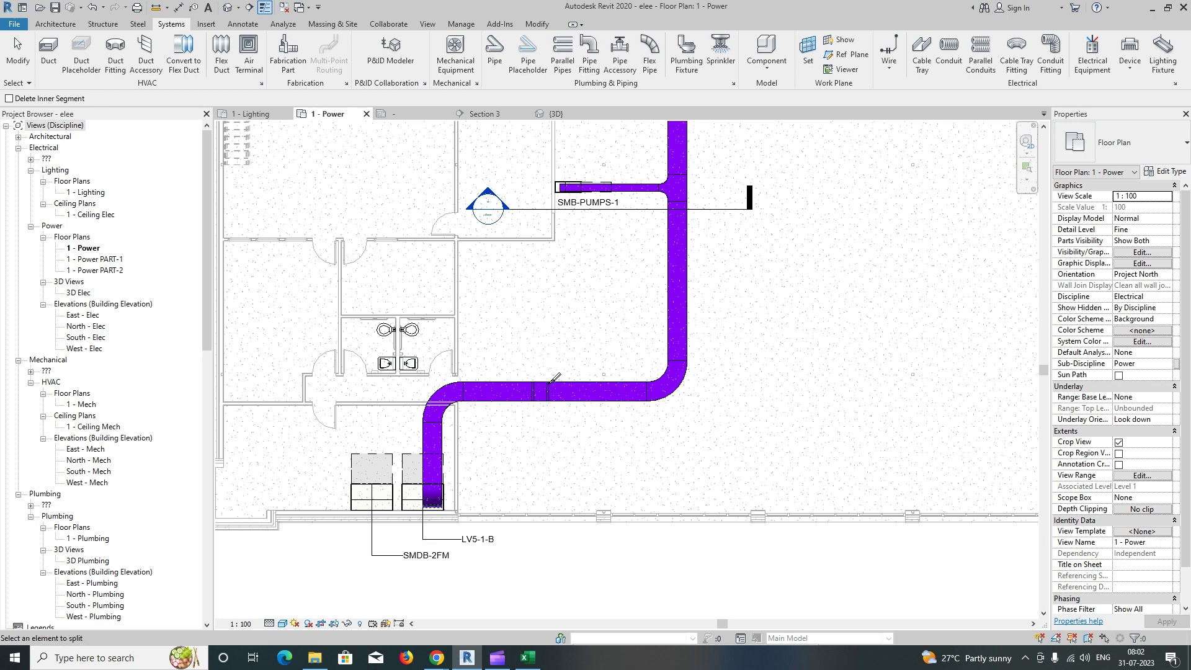
key("Escape")
scroll(548, 384, "up", 2)
left_click_drag(519, 364, 583, 454)
key("Delete")
scroll(583, 452, "down", 5)
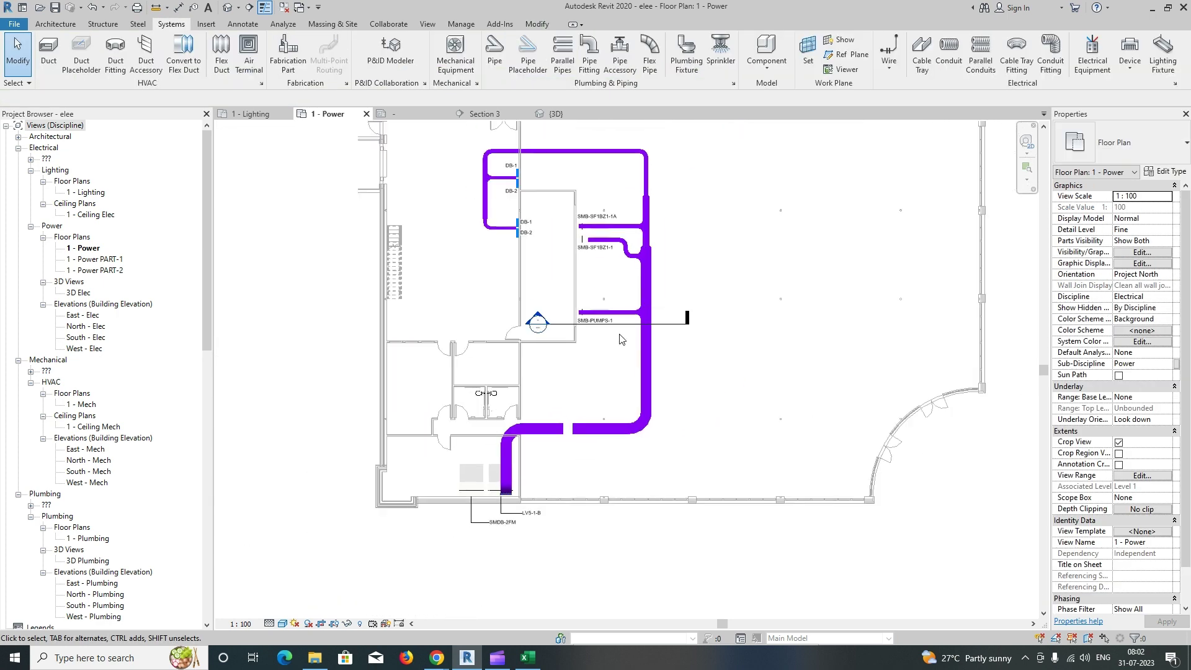
Step: Open Section 3 from its section line and move the SMB-PUMPS-1 branch tray with its fittings up to a middle elevation of 4375 mm
left_click(622, 323)
right_click(622, 323)
left_click(693, 75)
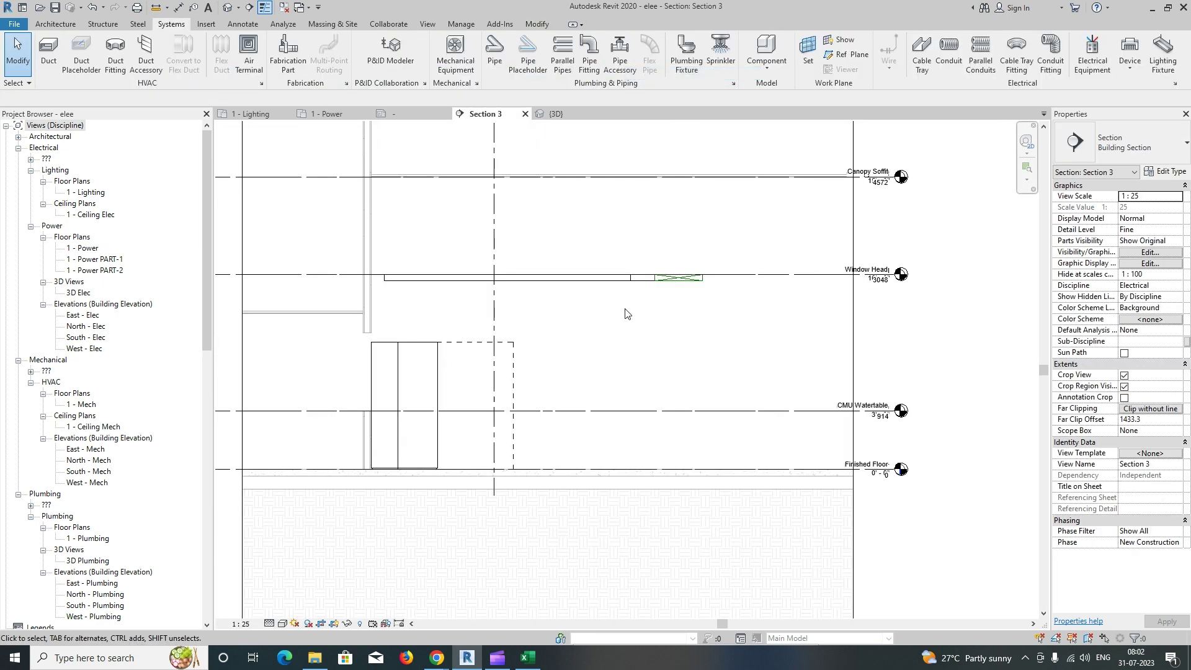
left_click_drag(728, 322, 729, 322)
scroll(467, 369, "up", 1)
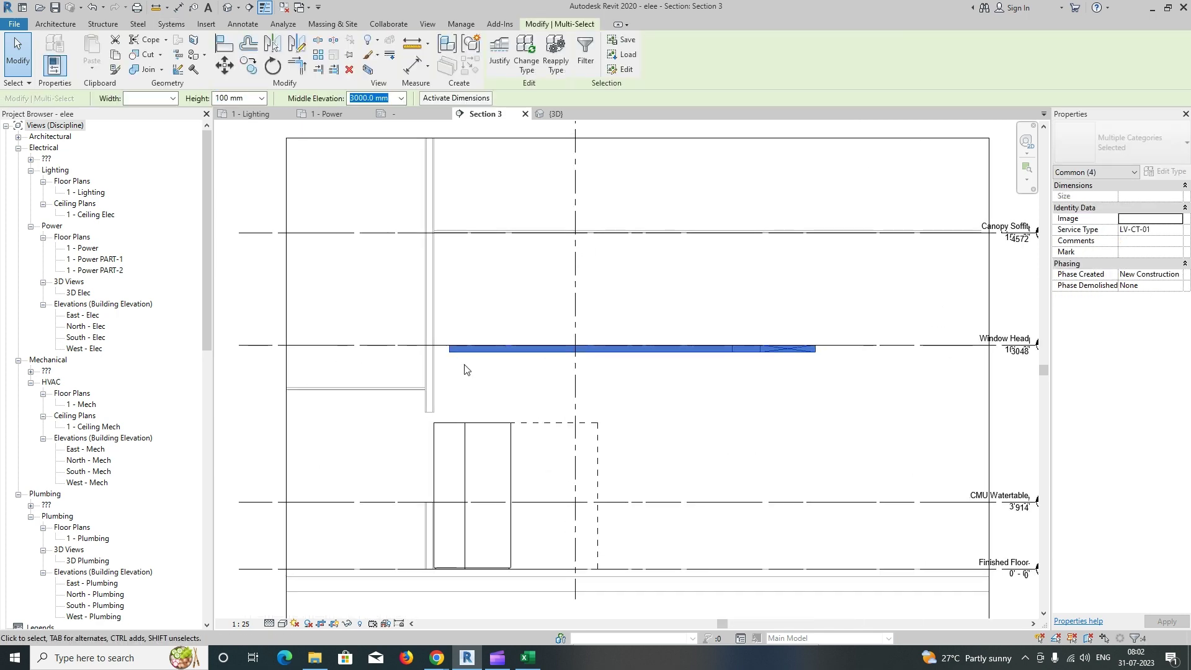
left_click_drag(494, 315, 494, 253)
left_click(482, 258)
scroll(480, 258, "up", 1)
Step: Draw a vertical cable tray drop from the free end of the raised branch down to the top of the SMB-PUMPS-1 panel
right_click(463, 247)
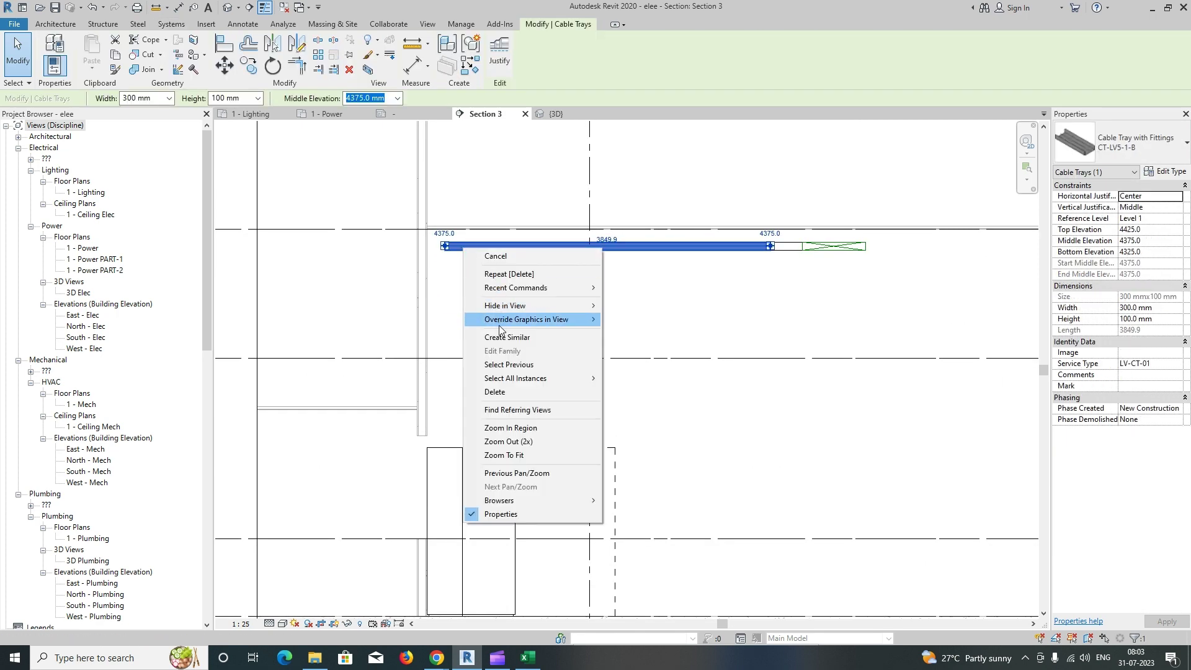
left_click(502, 336)
right_click(444, 248)
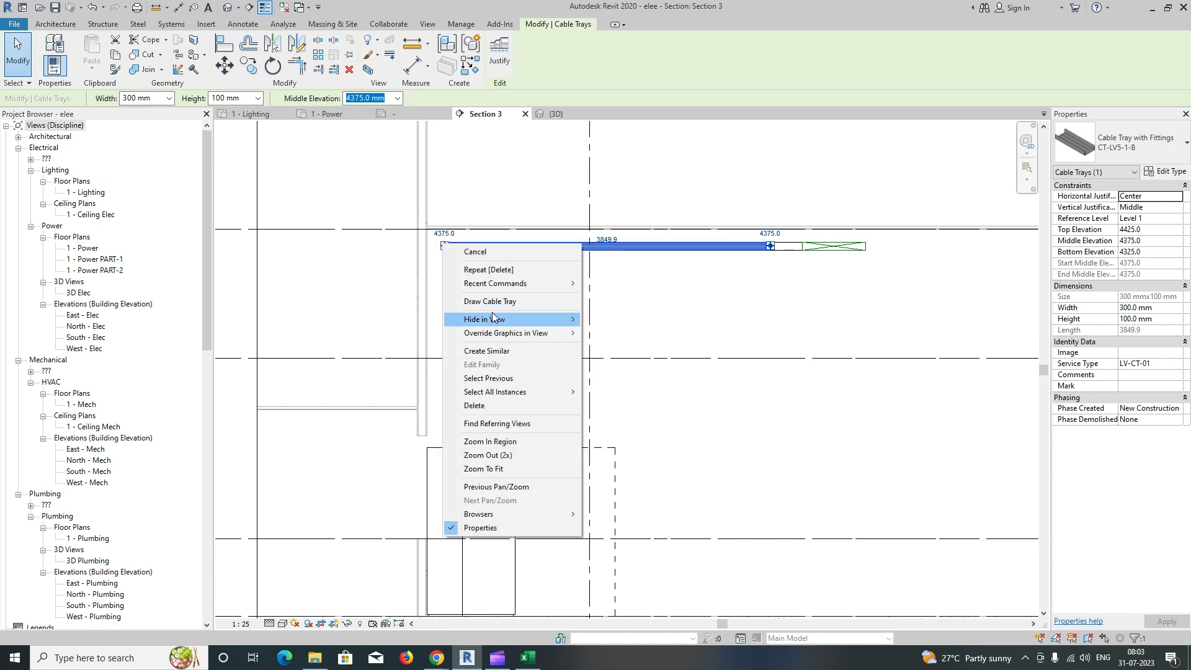
left_click(490, 301)
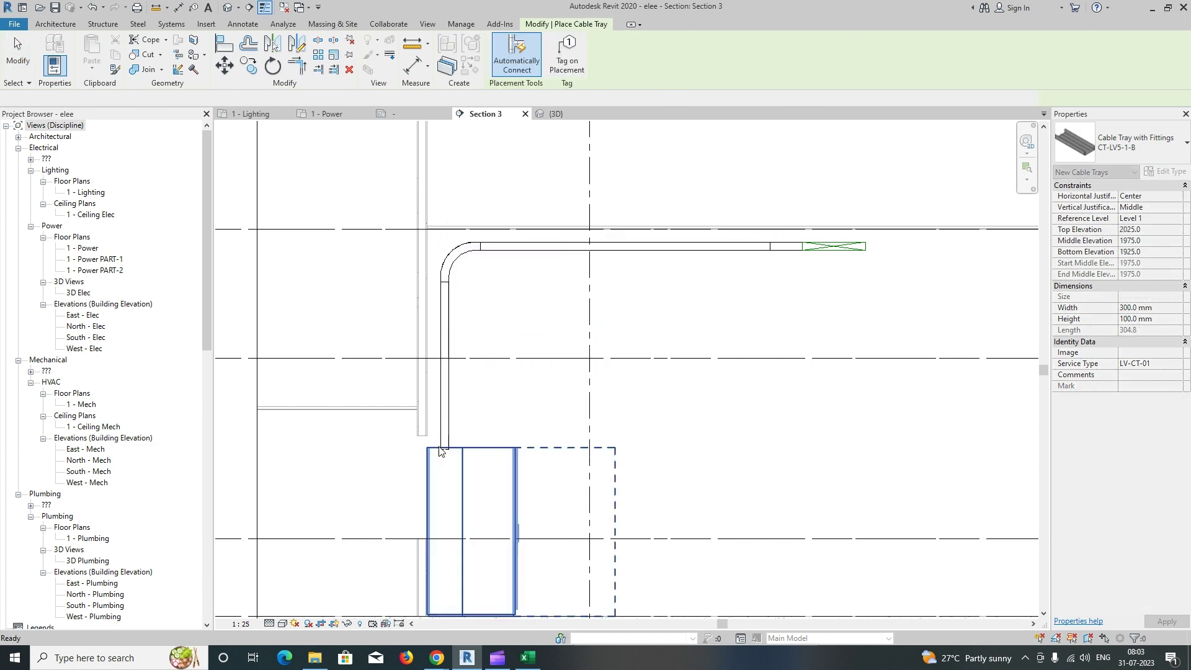
key("Escape")
key("Escape")
Step: Open the branch and its drop in a 3D section box, extend the box downward past the floor and inspect the connection to the panel
scroll(394, 272, "down", 1)
left_click_drag(372, 211, 885, 496)
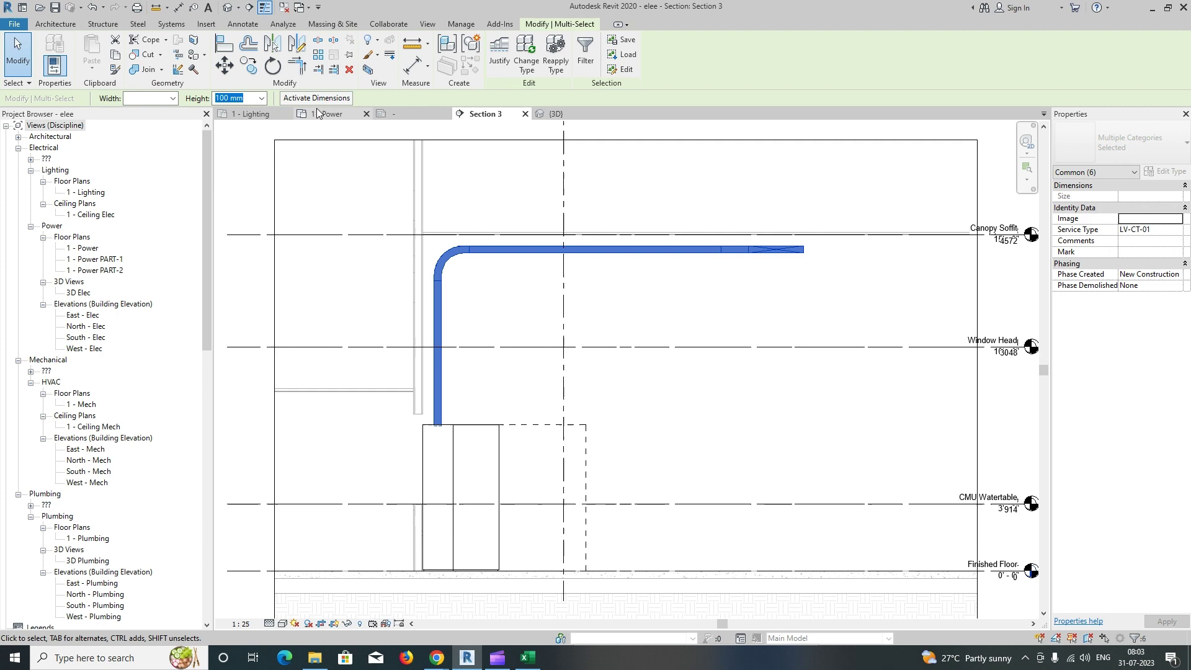
left_click(371, 68)
middle_click_drag(598, 311, 690, 214, "shift")
left_click(626, 414)
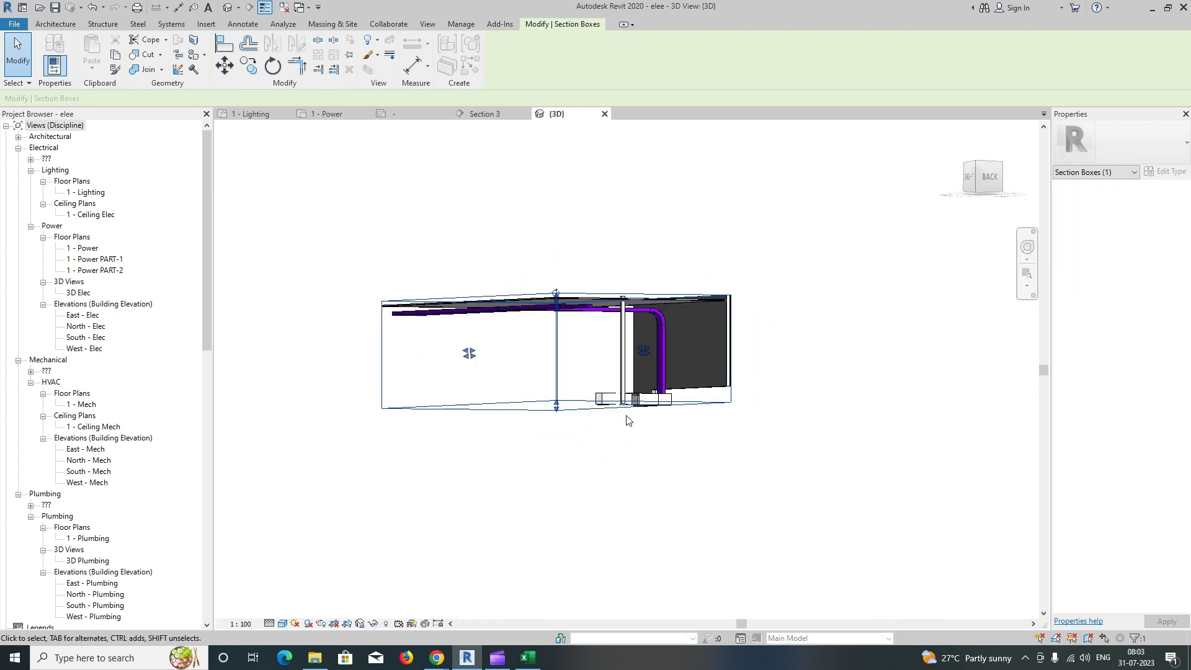
left_click_drag(557, 407, 559, 545)
middle_click_drag(618, 458, 601, 433, "shift")
left_click(578, 460)
scroll(578, 458, "up", 1)
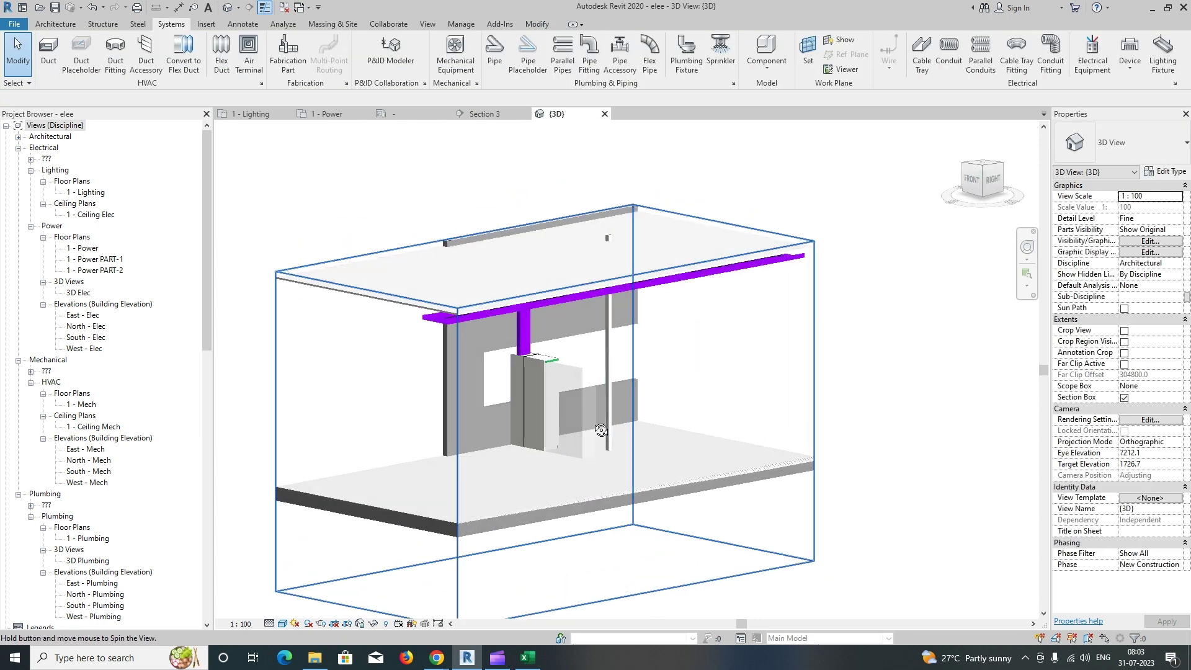
Step: In the 1 - Power plan, stretch the short tray piece near LV5-1-B across the gap to join the raised main run
left_click(338, 119)
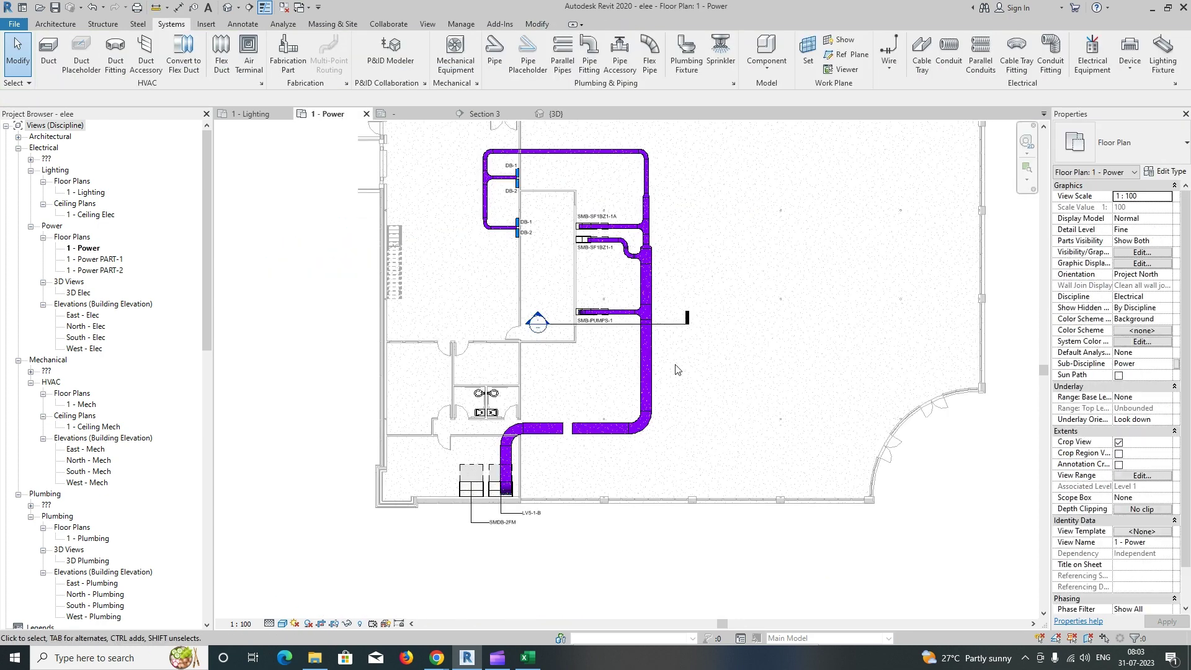
scroll(534, 456, "up", 5)
scroll(535, 456, "up", 3)
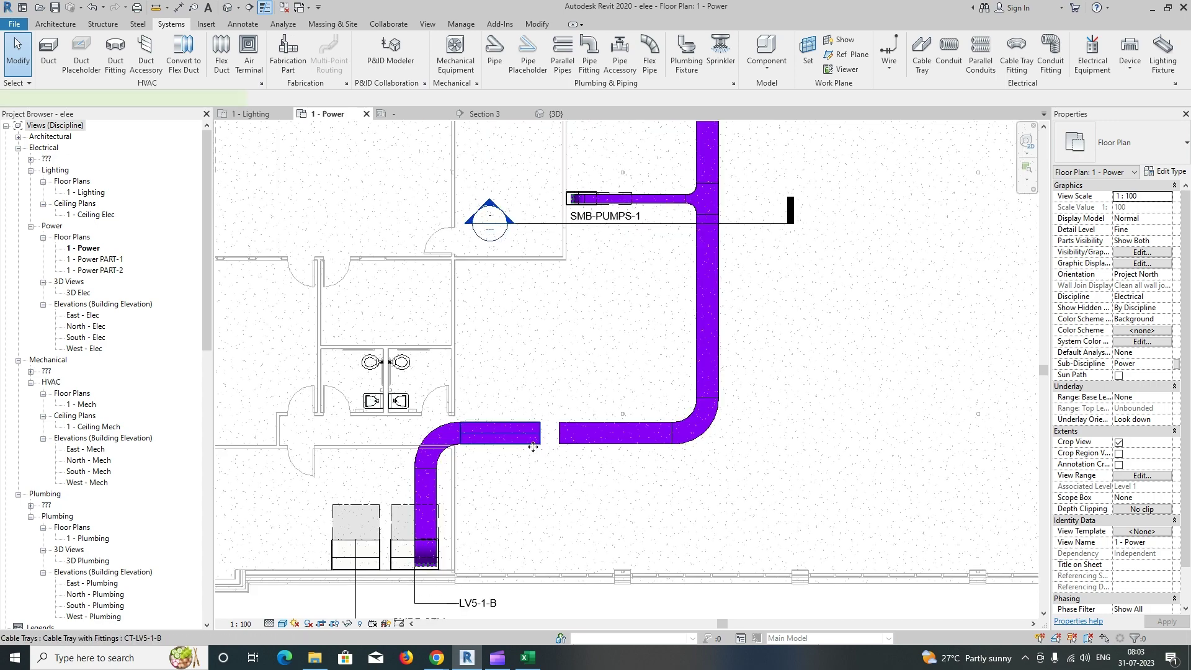
left_click(530, 434)
left_click_drag(539, 429, 565, 429)
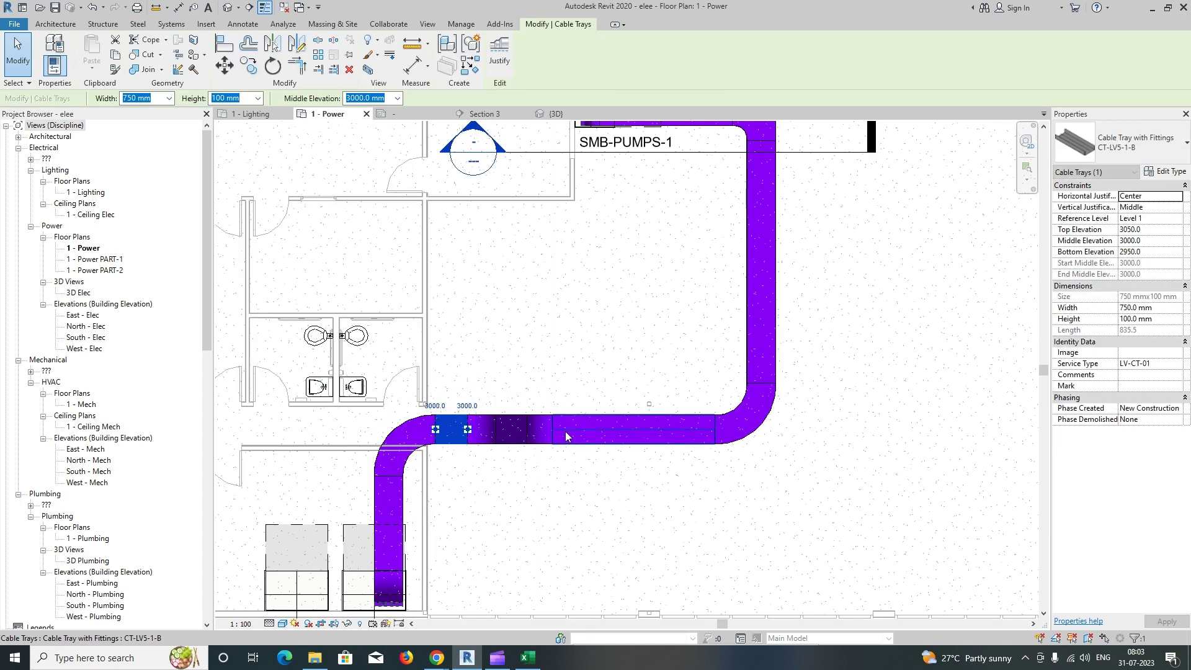
scroll(564, 429, "down", 2)
key("Escape")
Step: Open the rejoined lower tray run in a 3D section box and extend the box downward past the floor slab
left_click_drag(802, 537, 801, 535)
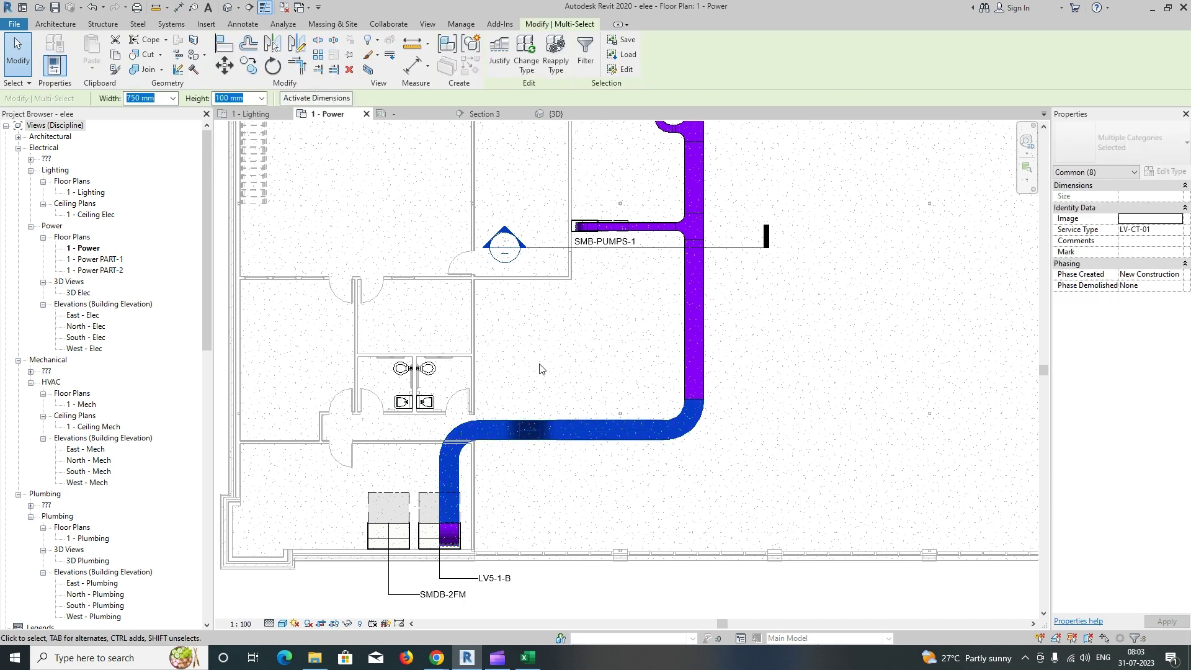
left_click(372, 74)
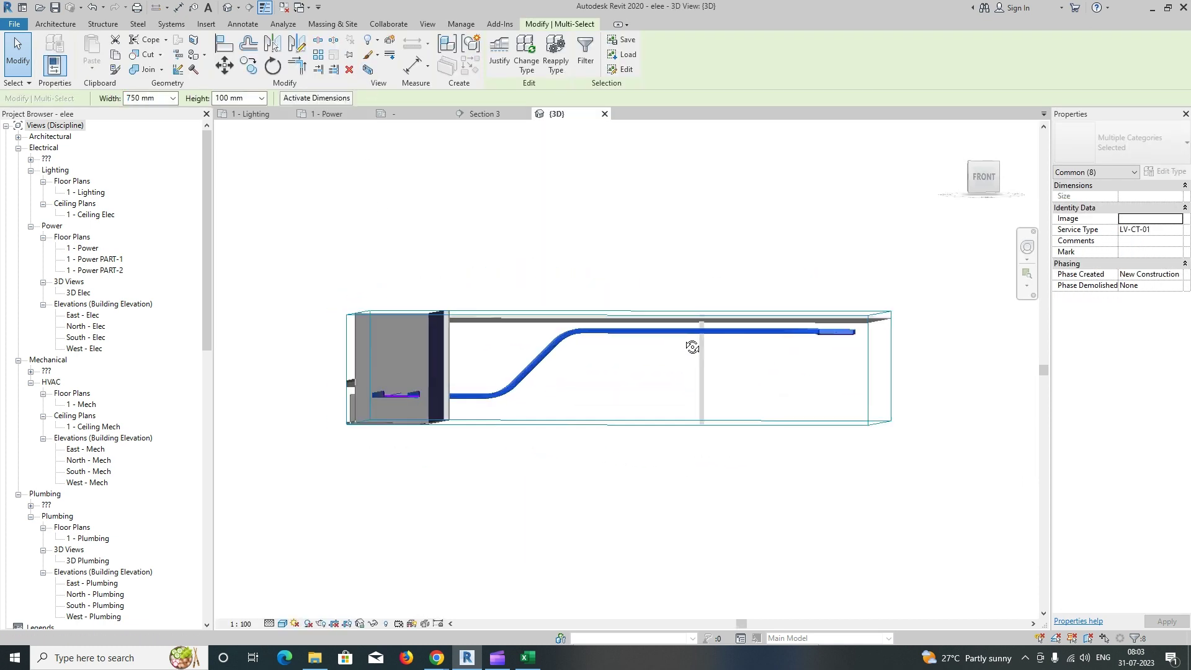
left_click(510, 454)
middle_click_drag(506, 452, 567, 474, "shift")
left_click(470, 457)
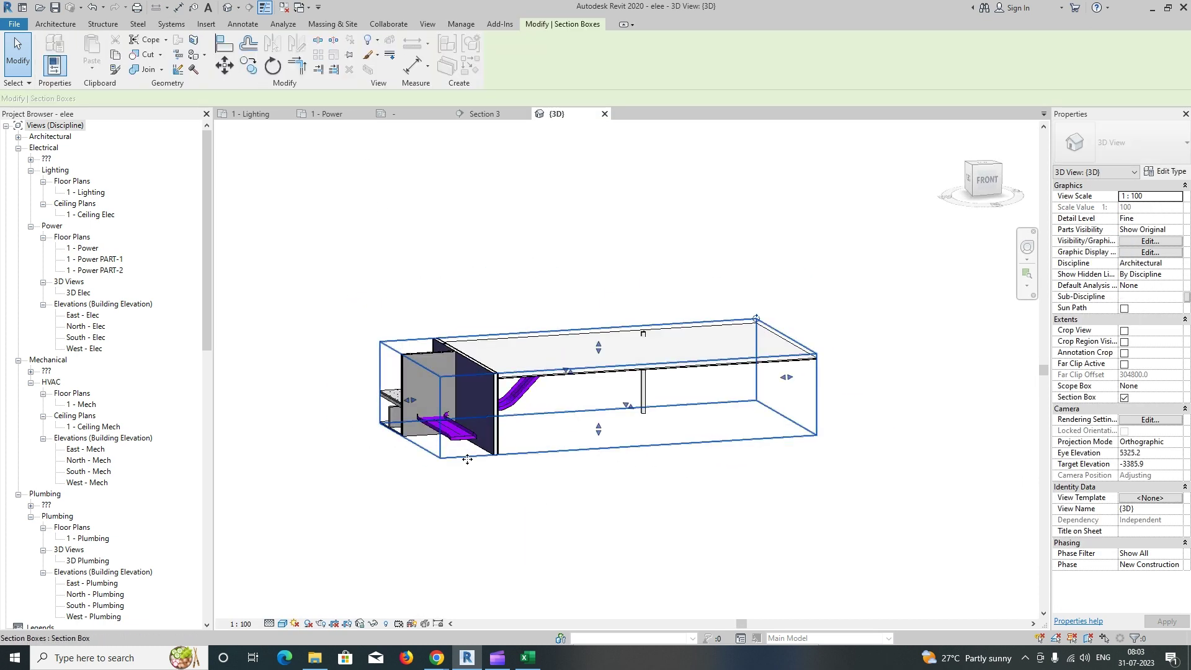
left_click_drag(599, 432, 602, 594)
middle_click_drag(593, 553, 593, 481)
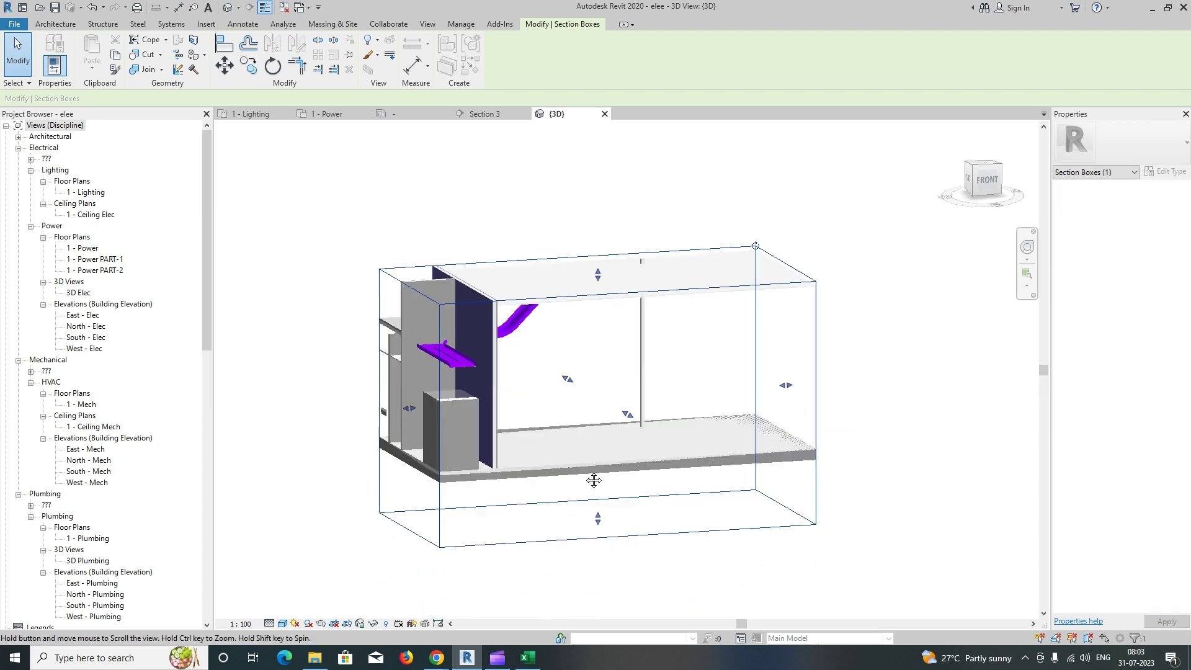
left_click(506, 380)
middle_click_drag(505, 379, 451, 363, "shift")
scroll(541, 307, "up", 1)
Step: Delete the sloped tray piece and the vertical bends between the lower and raised tray runs
left_click(538, 314)
key("Delete")
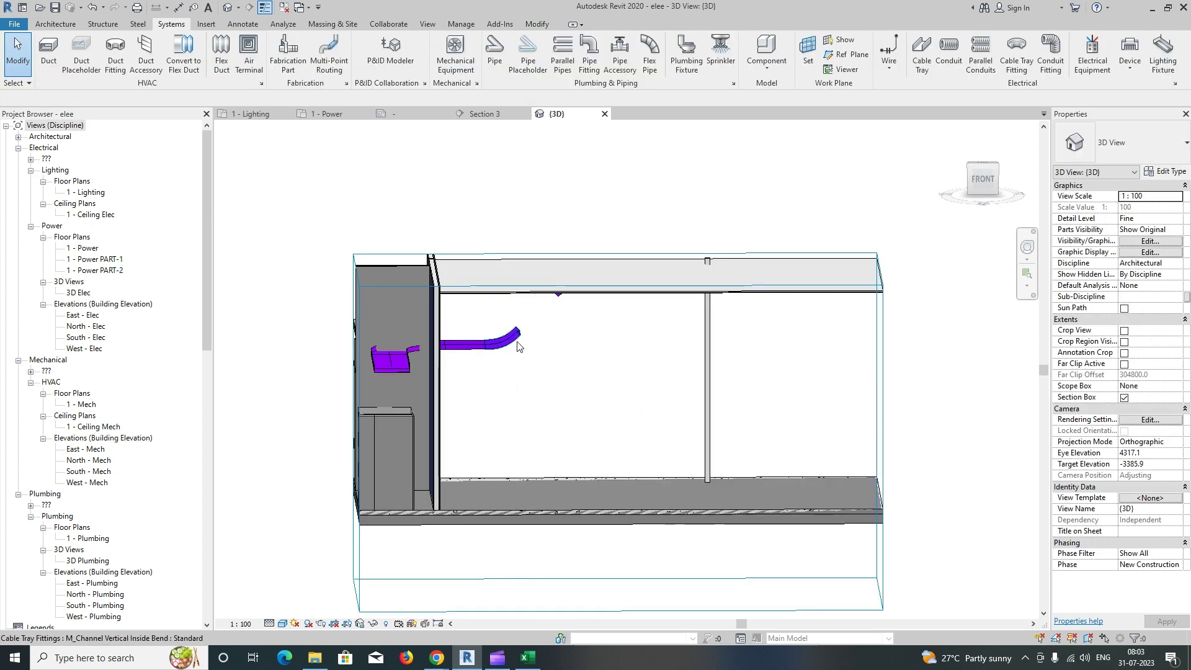
middle_click_drag(562, 317, 543, 254, "shift")
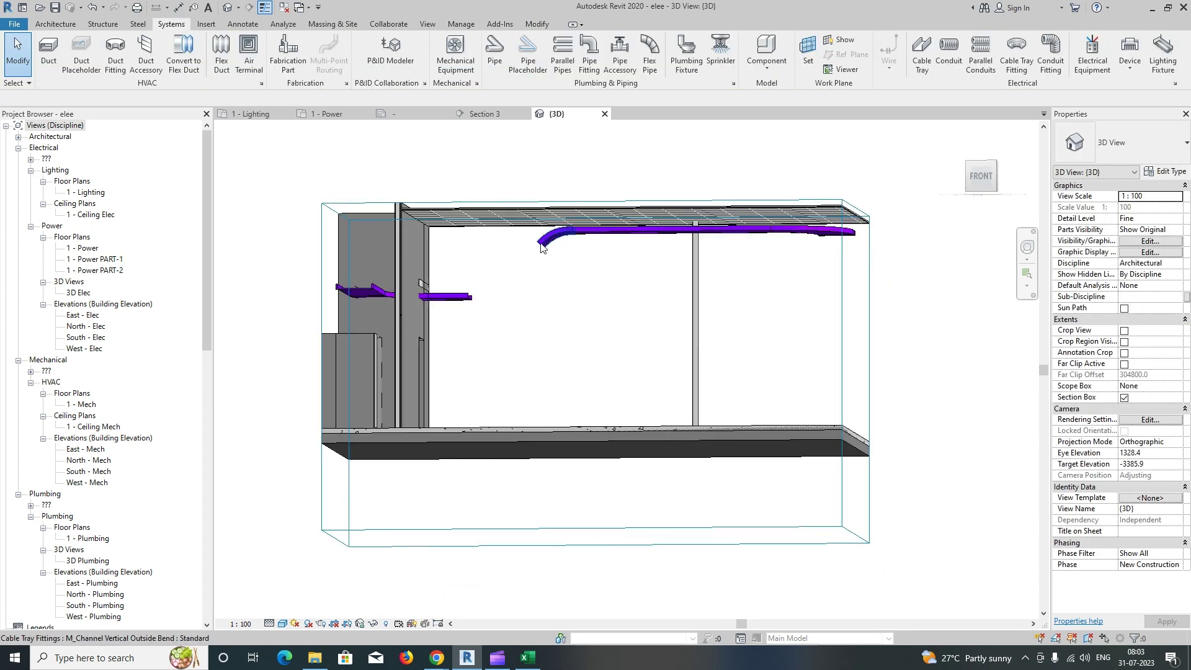
left_click(544, 246)
key("Delete")
middle_click_drag(539, 358, 584, 367)
Step: Set the top elevation of the short 750 mm wide tray piece on the LV5-1-B side to 3750 mm
left_click(529, 299)
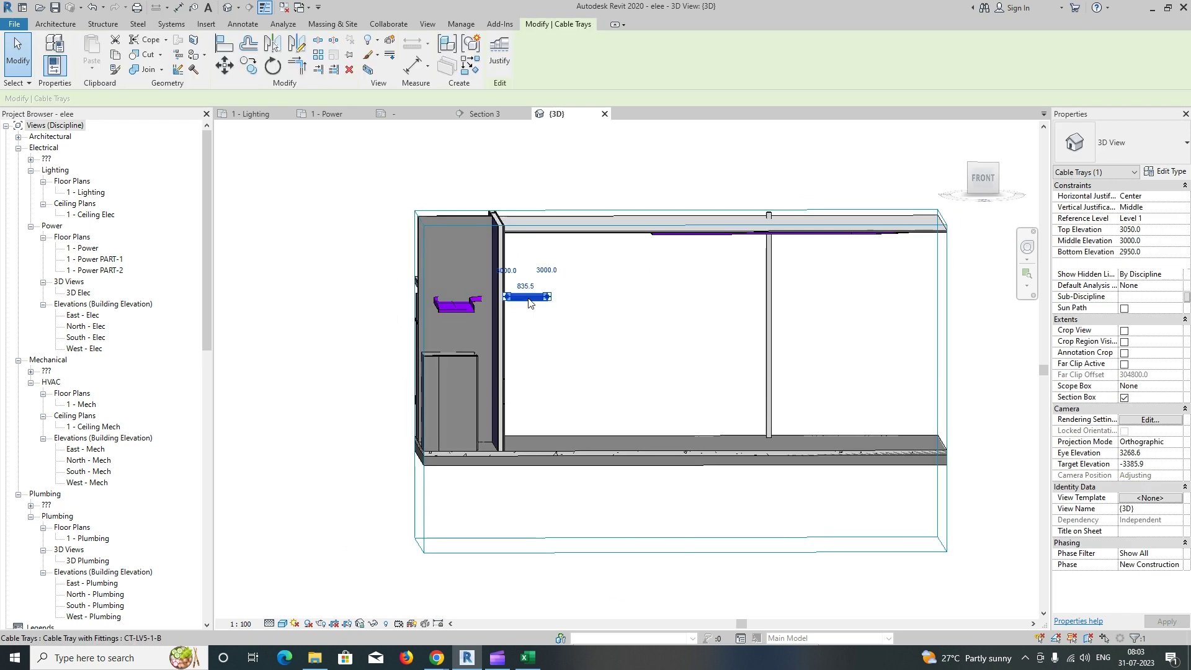
key("Escape")
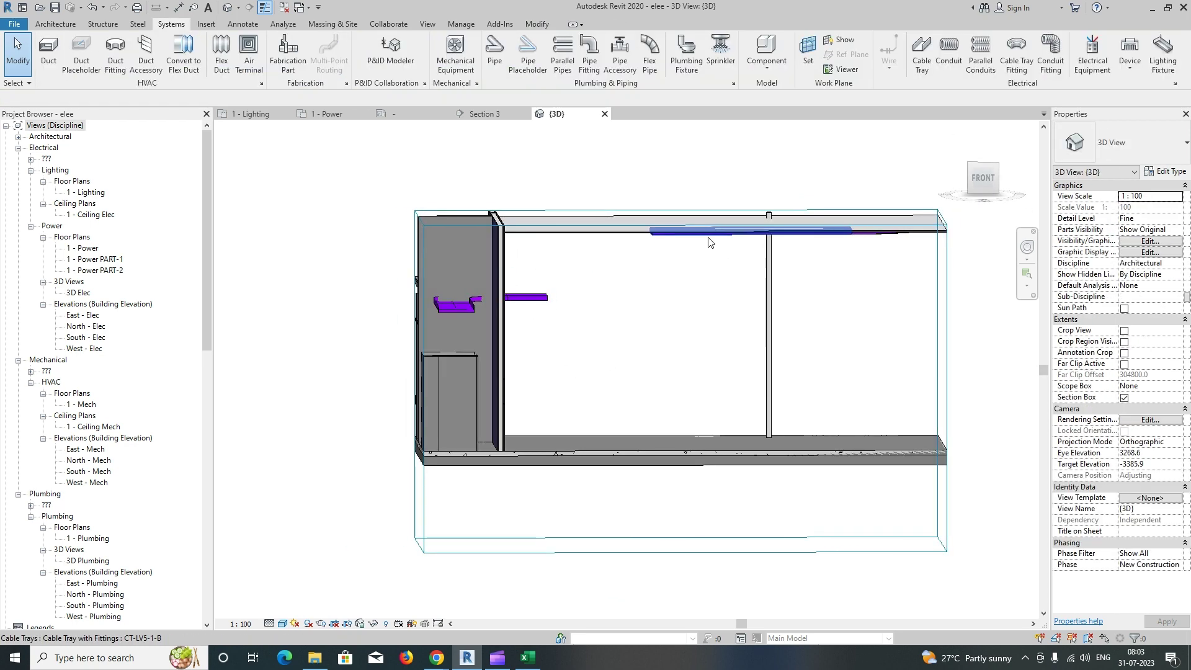
left_click(709, 235)
key("Escape")
left_click(531, 297)
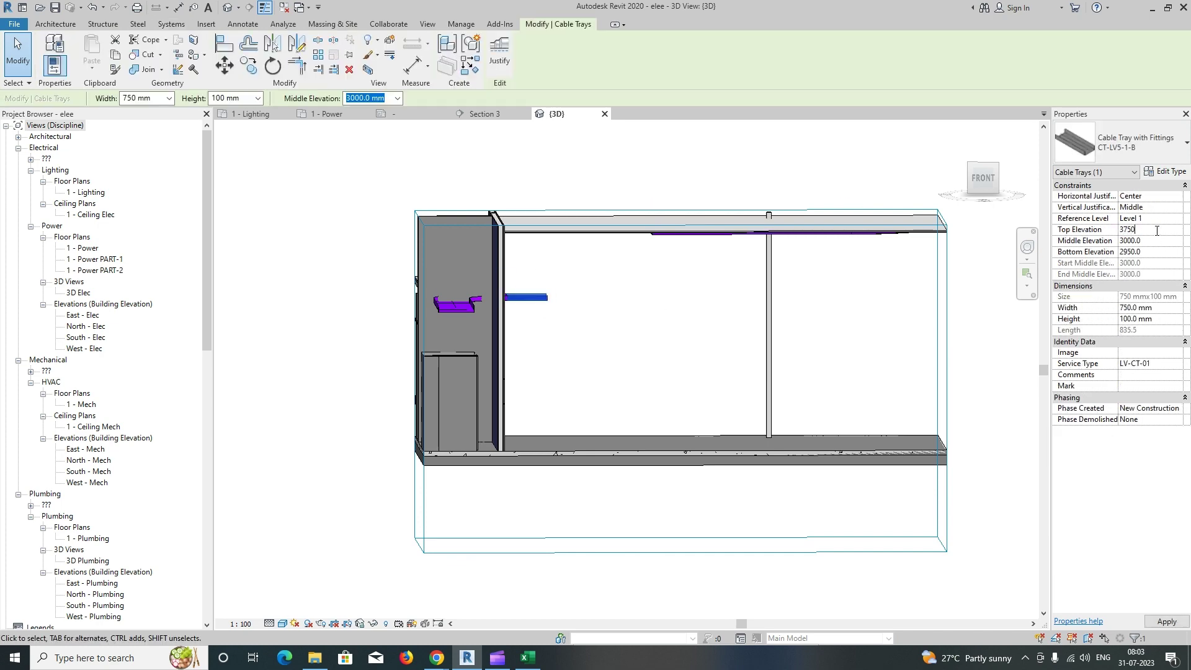
left_click(641, 361)
middle_click_drag(630, 367, 625, 354, "shift")
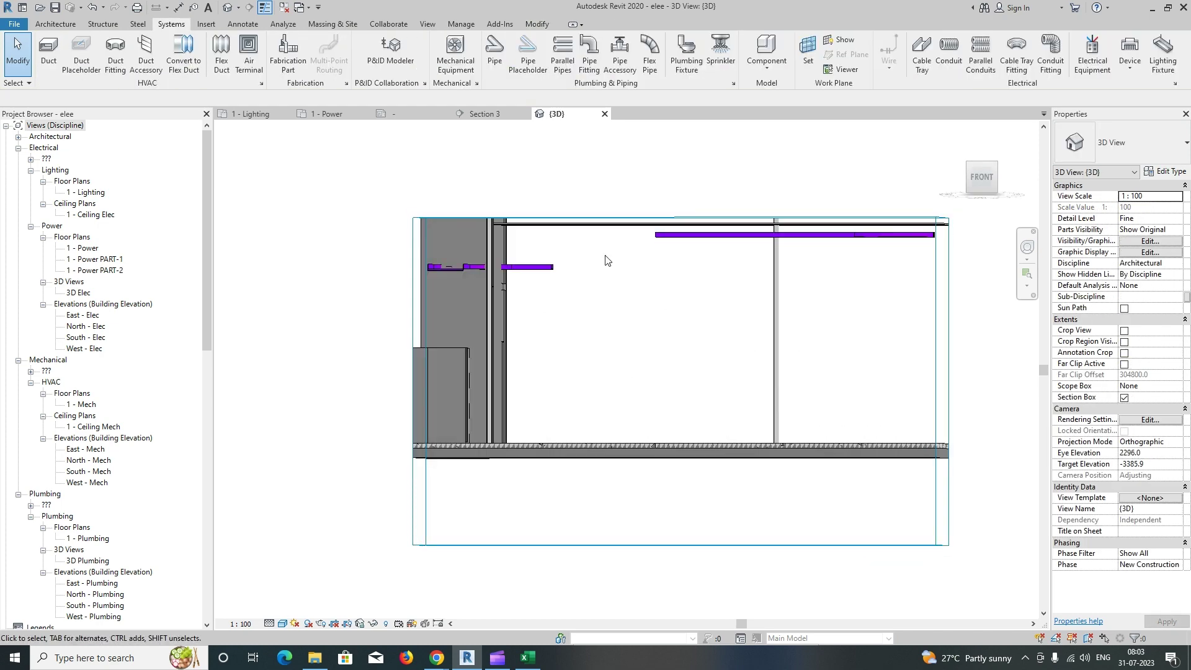
Step: Set the top elevation of the short tray piece on the LV5-1-B side to 4200 mm
left_click(545, 267)
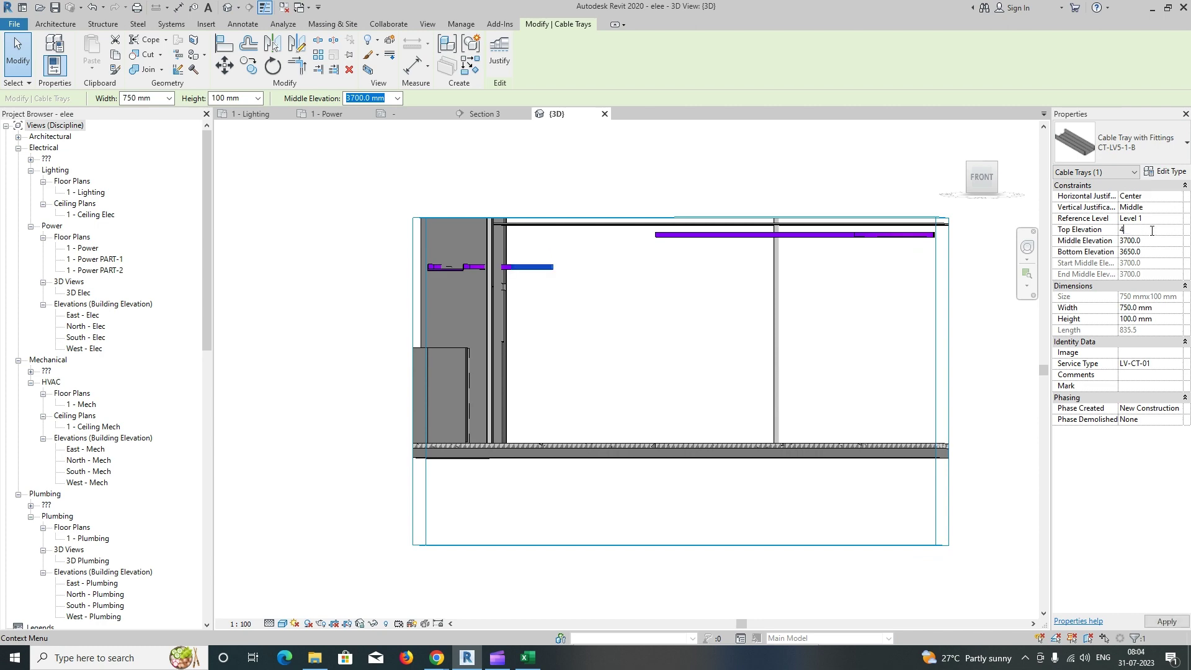
left_click(604, 370)
scroll(603, 371, "down", 2)
middle_click_drag(603, 371, 696, 452, "shift")
Step: In the 1 - Power plan, stretch the short tray piece's free end across the gap to reconnect it to the main run
left_click(329, 114)
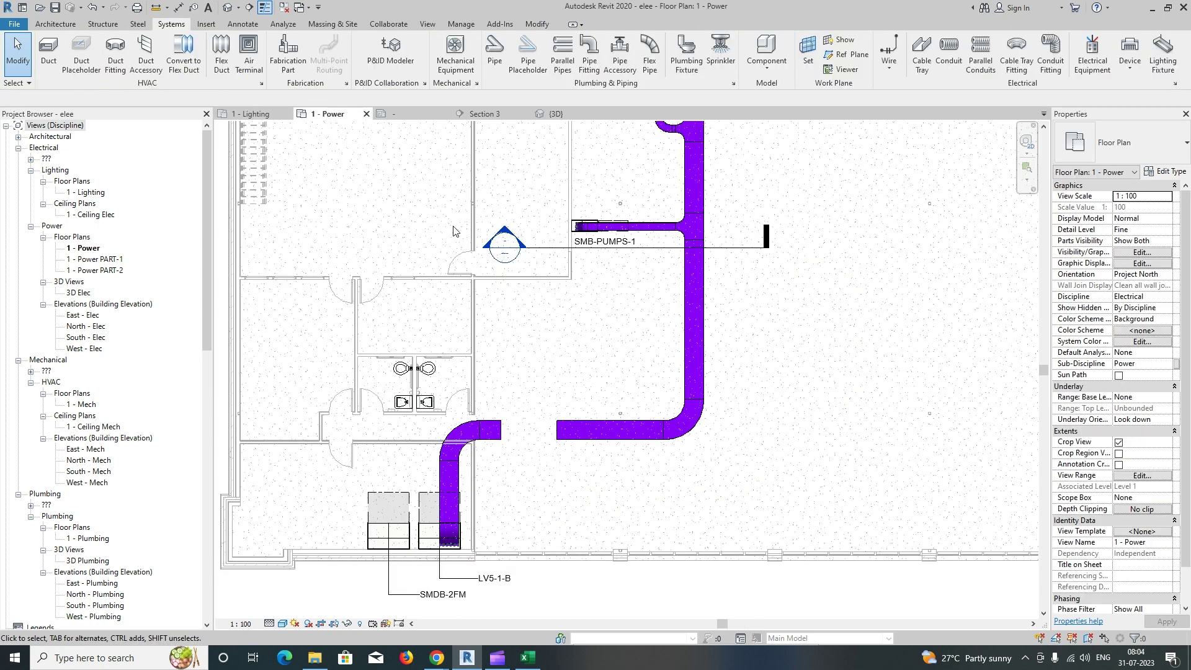
left_click(496, 438)
left_click_drag(499, 430, 557, 430)
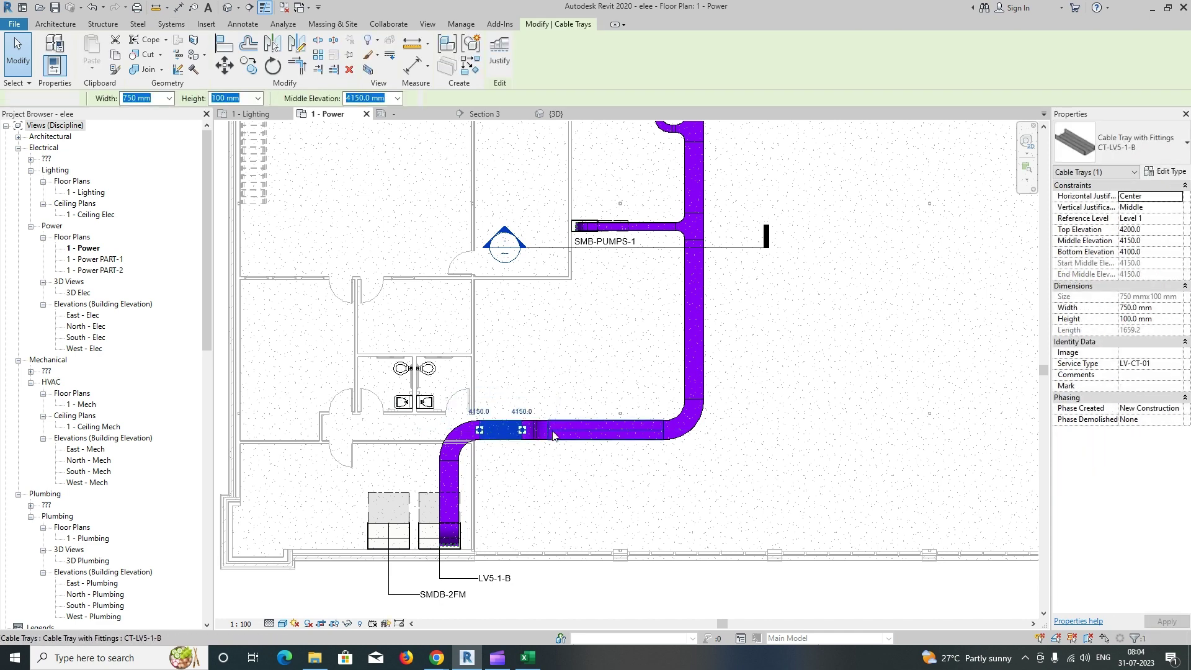
key("Escape")
scroll(642, 425, "down", 3)
Step: Open the reconnected horizontal tray run in a 3D section box and examine the offset between its two elevations
left_click_drag(511, 377, 712, 465)
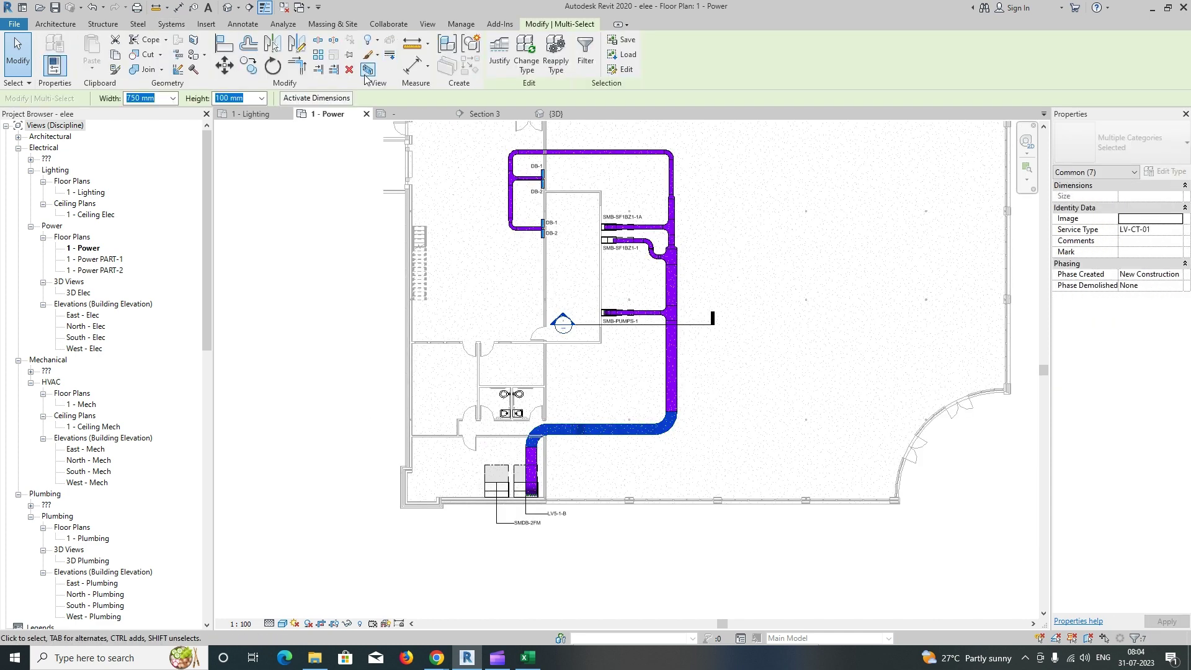
left_click(368, 70)
middle_click_drag(657, 364, 501, 312, "shift")
left_click(523, 362)
scroll(523, 363, "up", 2)
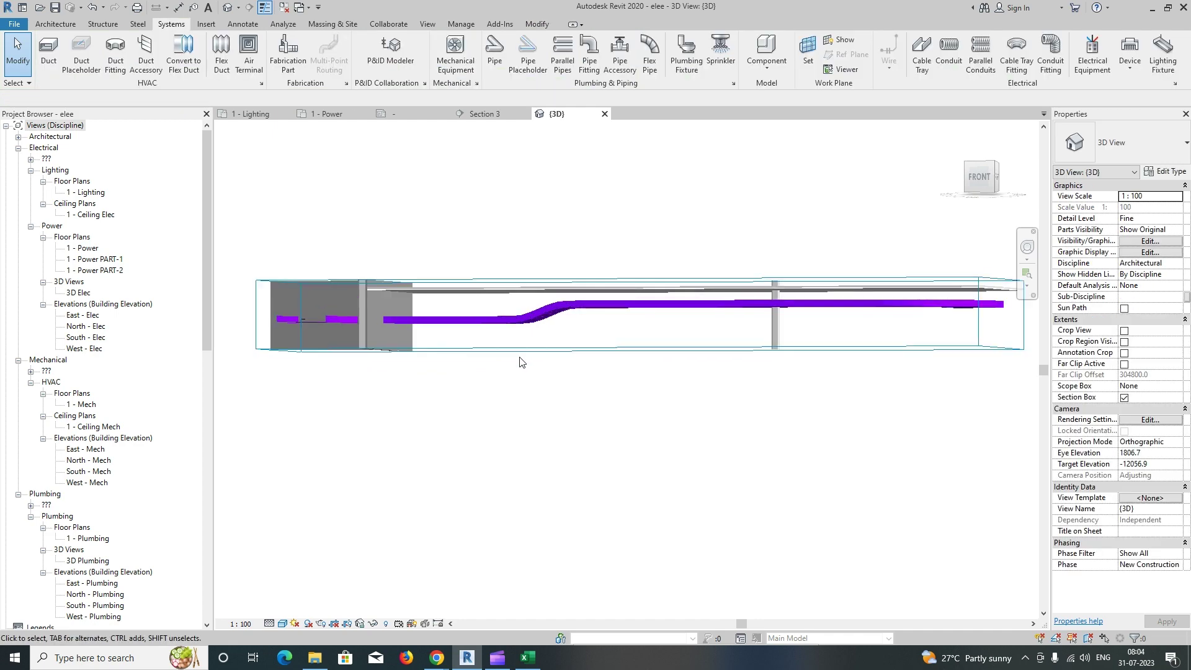
mouse_move(645, 366)
middle_mouse_down("shift")
mouse_move(597, 380)
mouse_move(659, 367)
middle_mouse_up("shift")
middle_click_drag(729, 308, 319, 155, "shift")
scroll(707, 341, "up", 3)
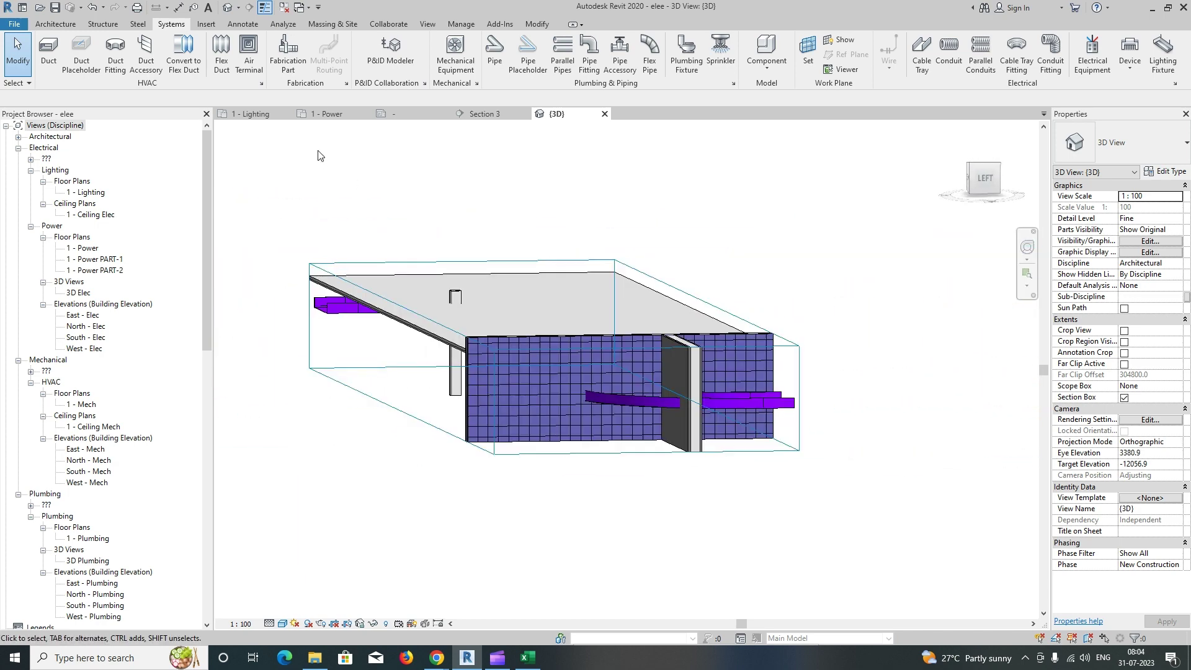
left_click(528, 659)
left_click(528, 659)
Step: Return to the 1 - Power plan and move the section line from SMB-PUMPS-1 up to just below the SMB-SF1BZ1-1 tray
left_click(328, 114)
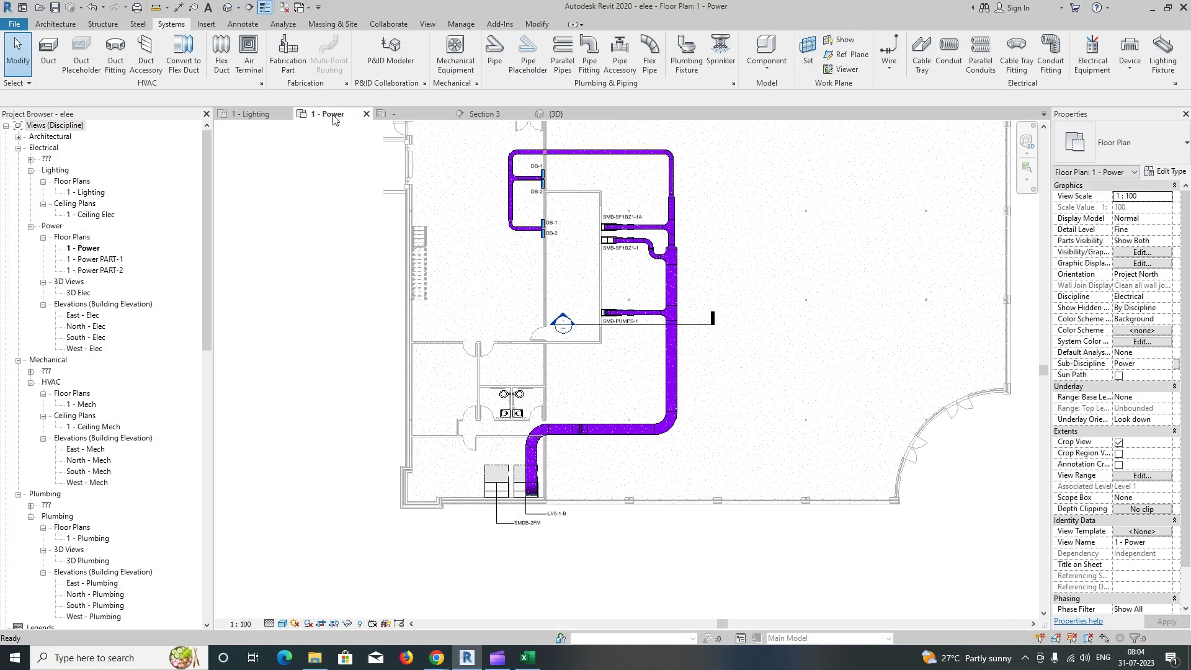
middle_click_drag(622, 377, 584, 447)
left_click(624, 394)
scroll(612, 395, "up", 1)
left_click_drag(614, 393, 614, 297)
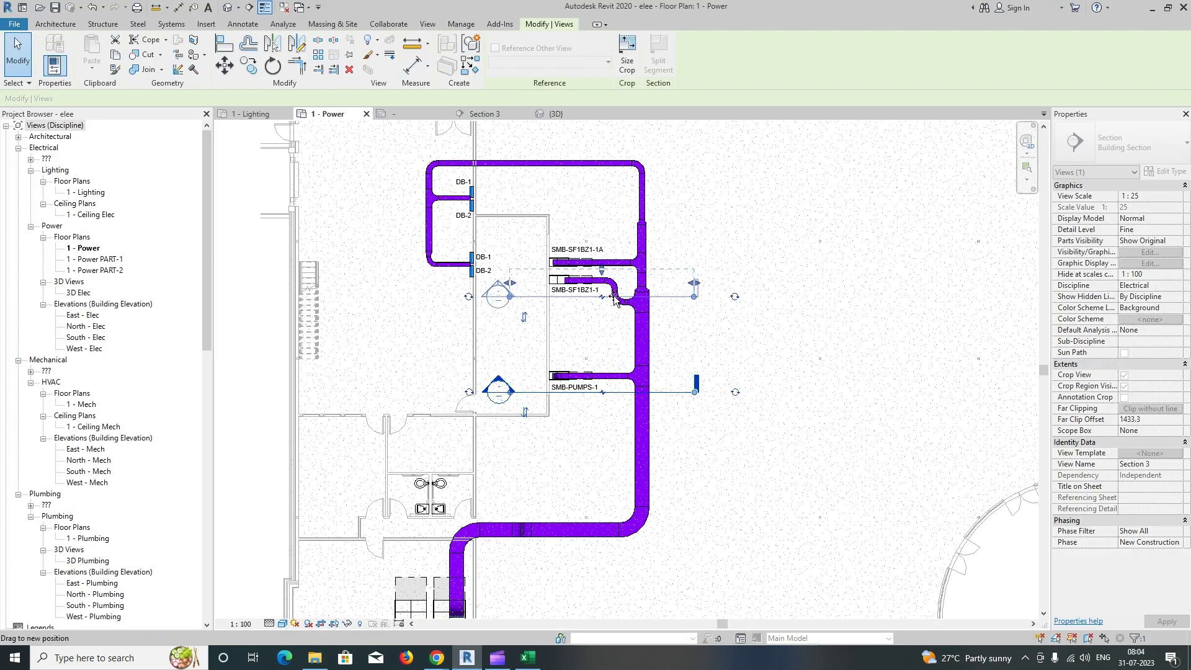
Step: In Section 3, draw a vertical cable tray drop from the SMB-SF1BZ1-1 branch end to the panel's top and shift it towards the wall
right_click(614, 299)
left_click(648, 368)
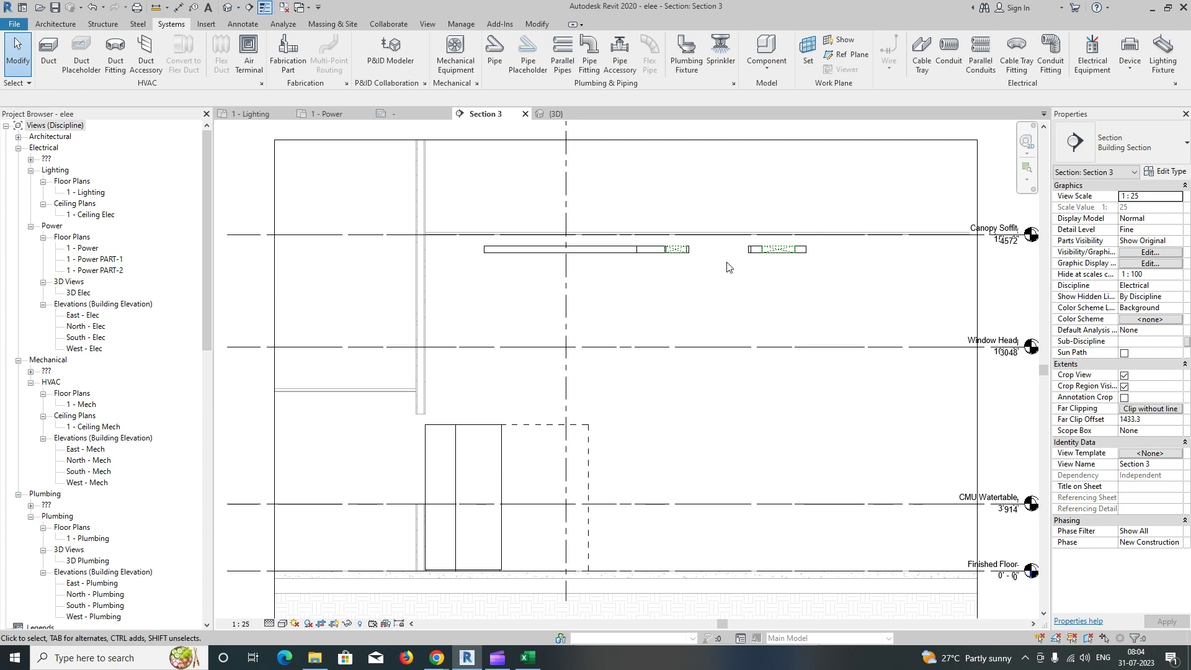
left_click(509, 250)
right_click(485, 261)
left_click(484, 256)
right_click(483, 250)
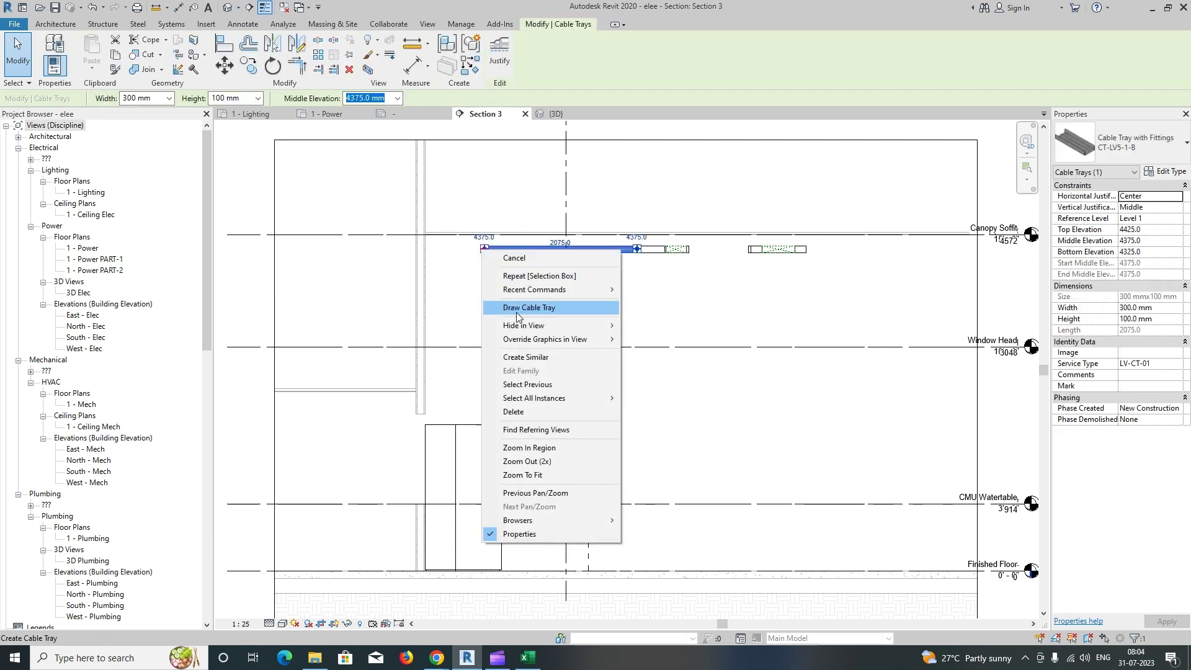
left_click(528, 309)
left_click(484, 425)
key("Escape")
key("Escape")
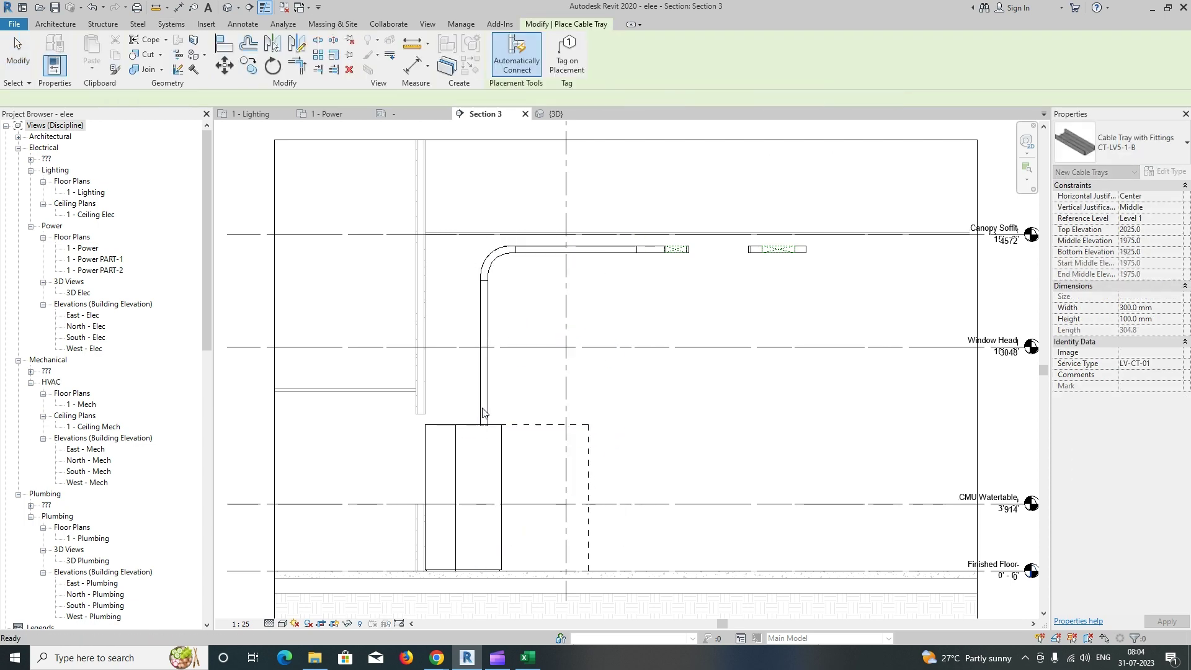
left_click(489, 390)
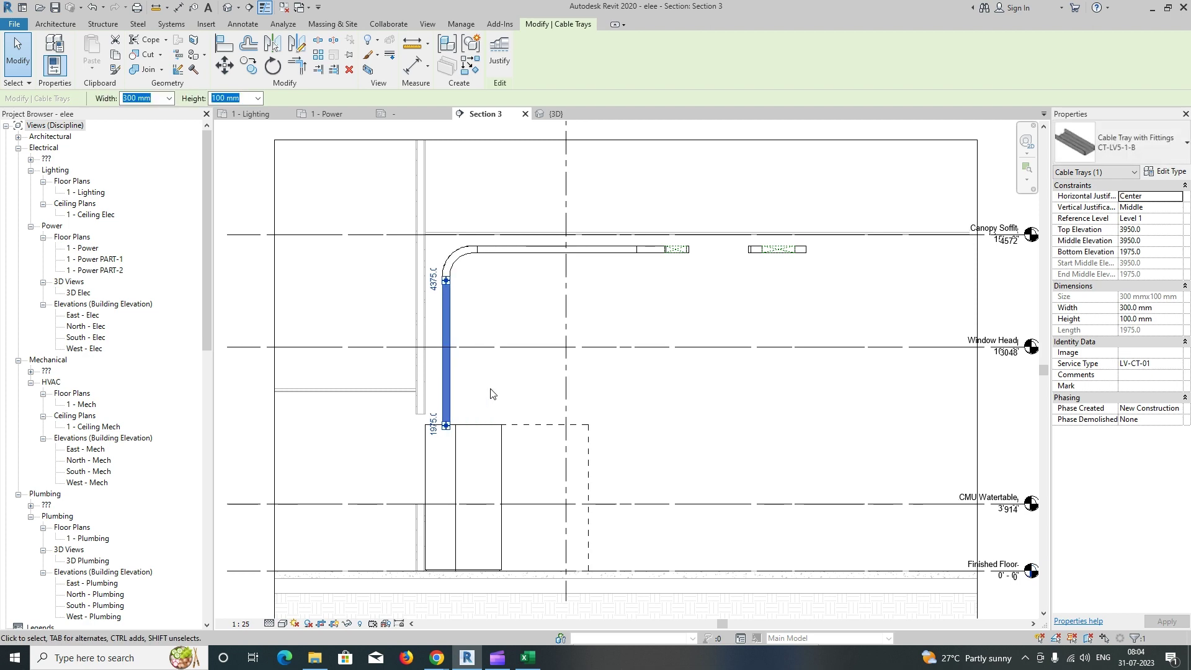
key("Escape")
Step: Select the trays around the SMB-SF1BZ1-1 drop and view the result in the 3D view
left_click_drag(353, 208, 809, 475)
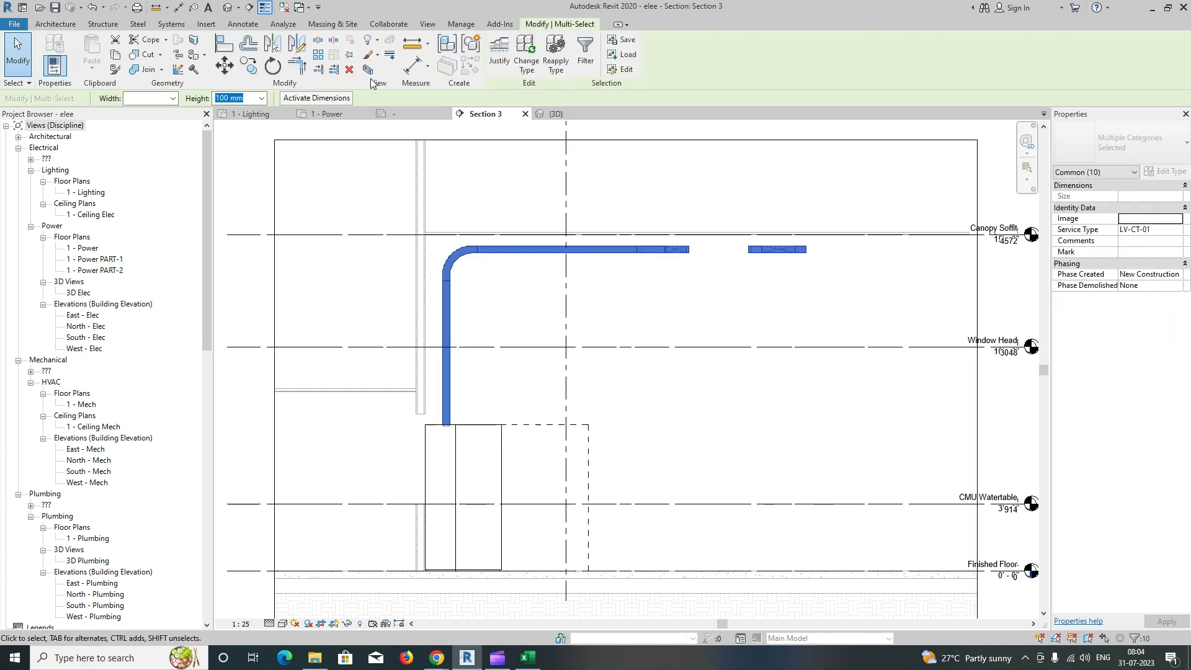
left_click(554, 113)
middle_click_drag(553, 415, 412, 146, "shift")
Step: In the 1 - Power plan, move the section line between the SMB-SF1BZ1-1A and SMB-SF1BZ1-1 trays and open its section view
left_click(325, 114)
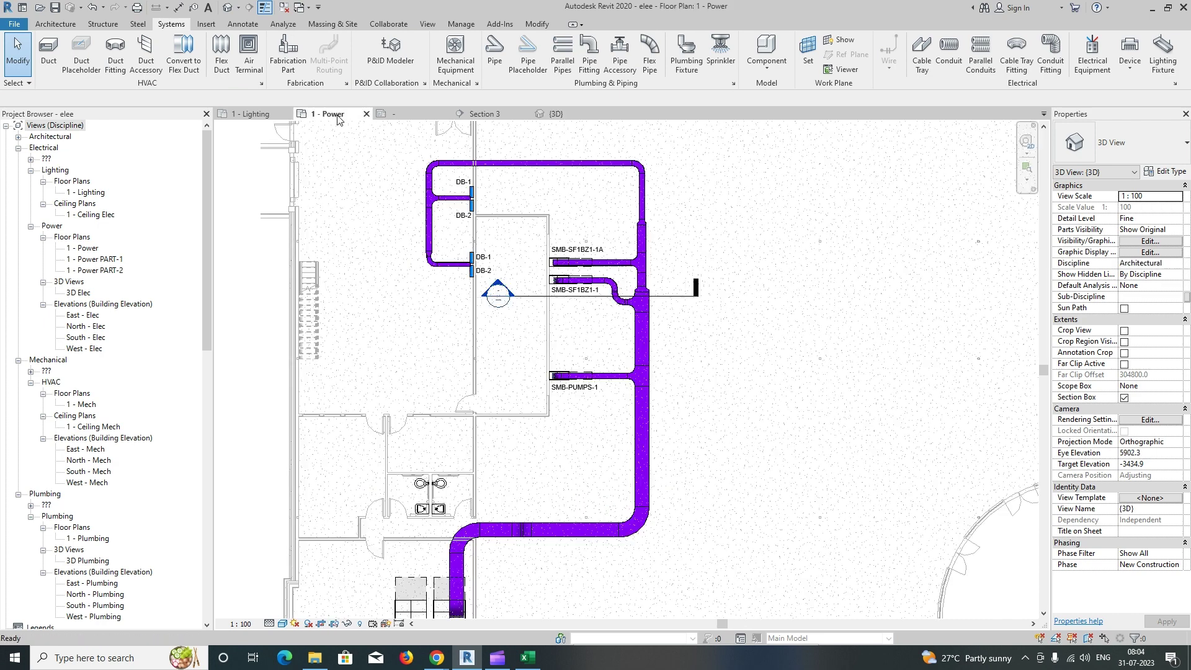
scroll(563, 271, "up", 6)
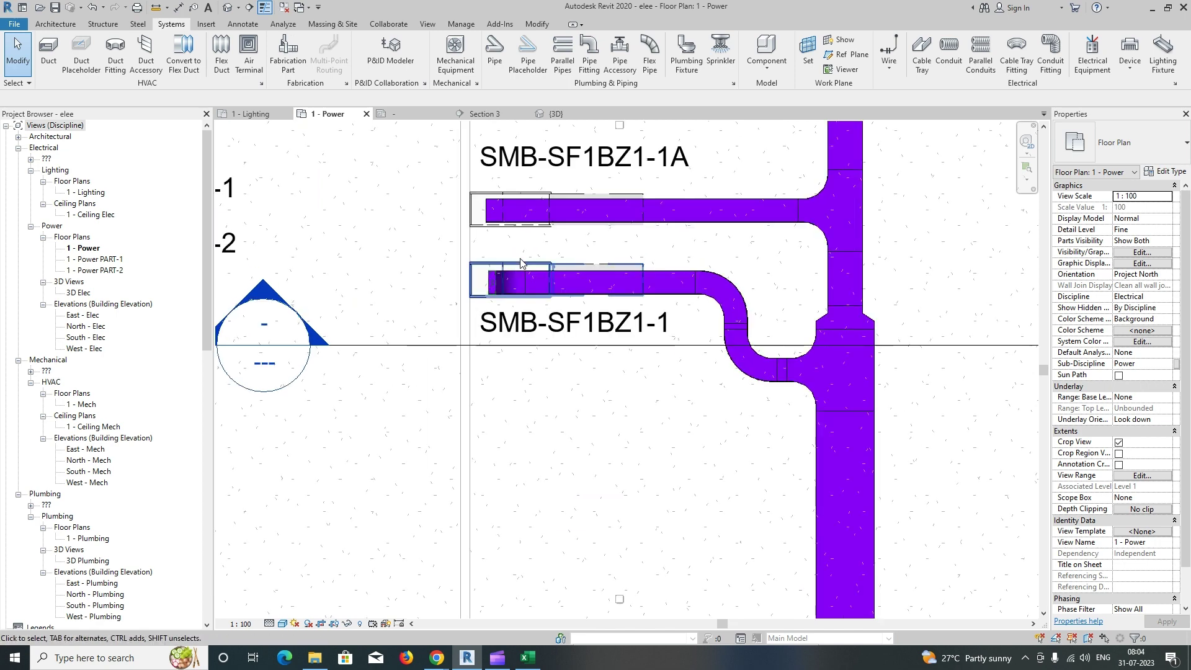
left_click(520, 272)
key("Escape")
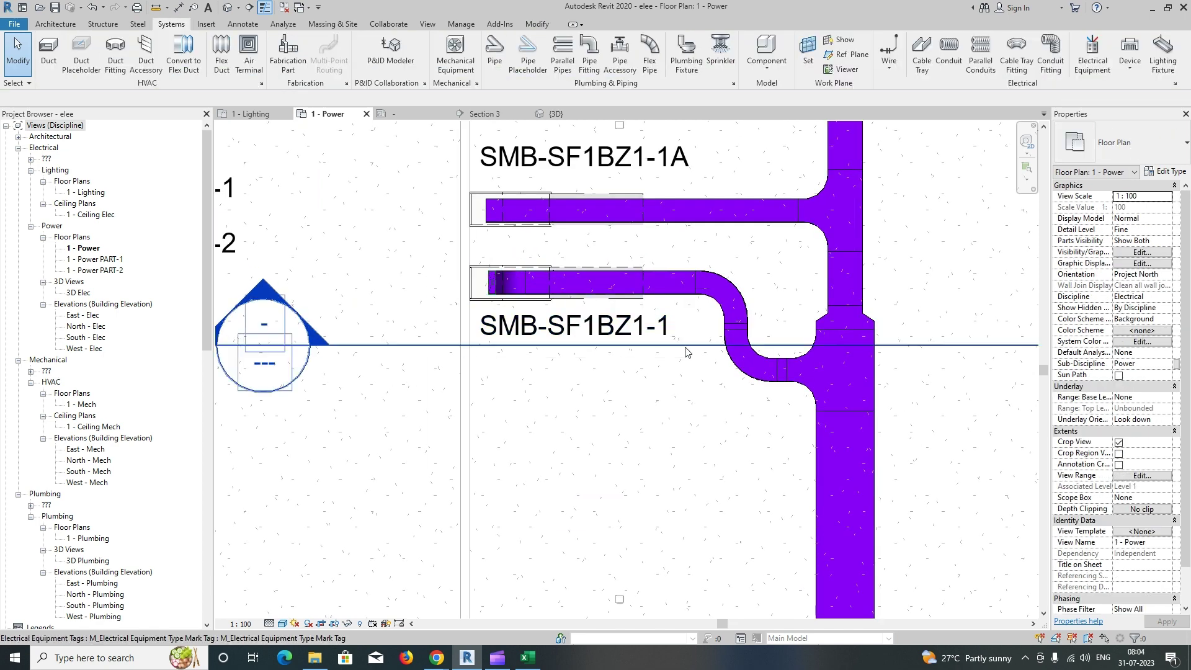
left_click(710, 351)
left_click_drag(711, 351, 701, 242)
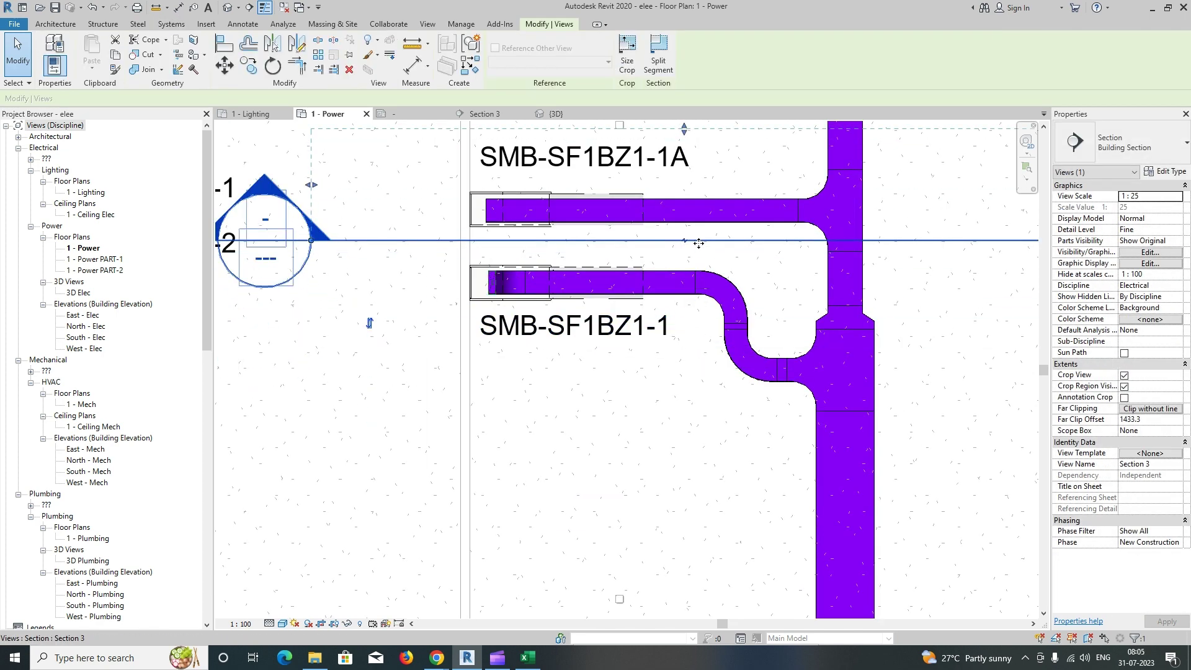
right_click(700, 242)
left_click(738, 316)
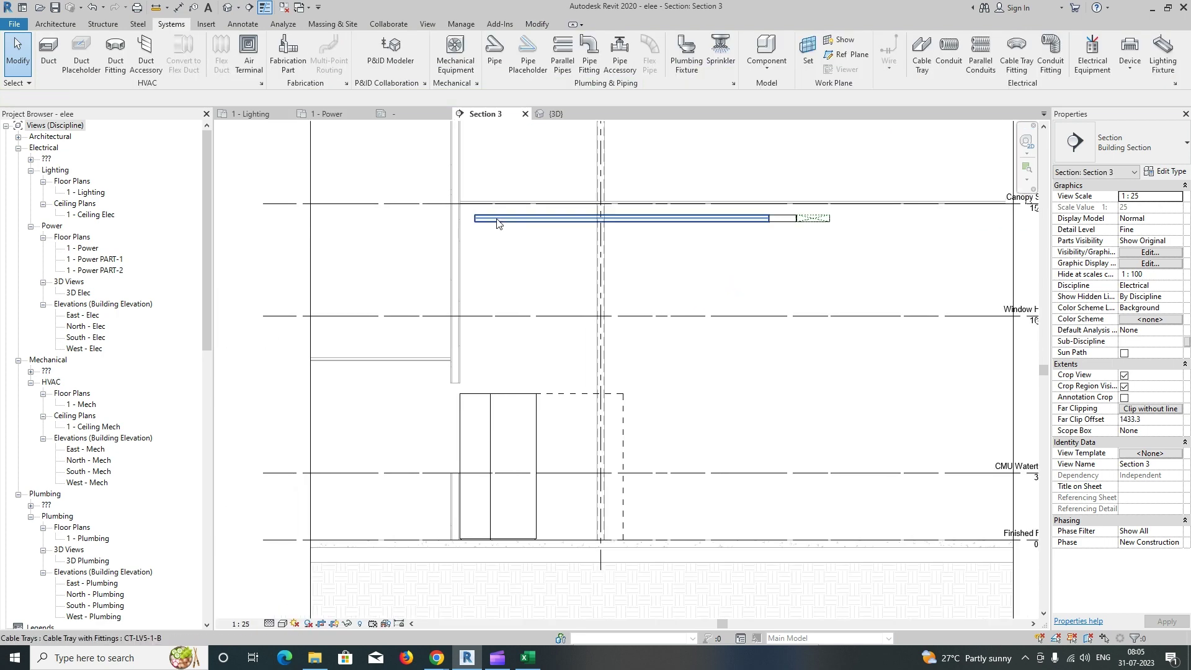
Step: Draw a vertical cable tray drop from the free end of the SMB-SF1BZ1-1A branch down to the top of its panel
left_click(477, 220)
right_click(473, 222)
left_click(496, 277)
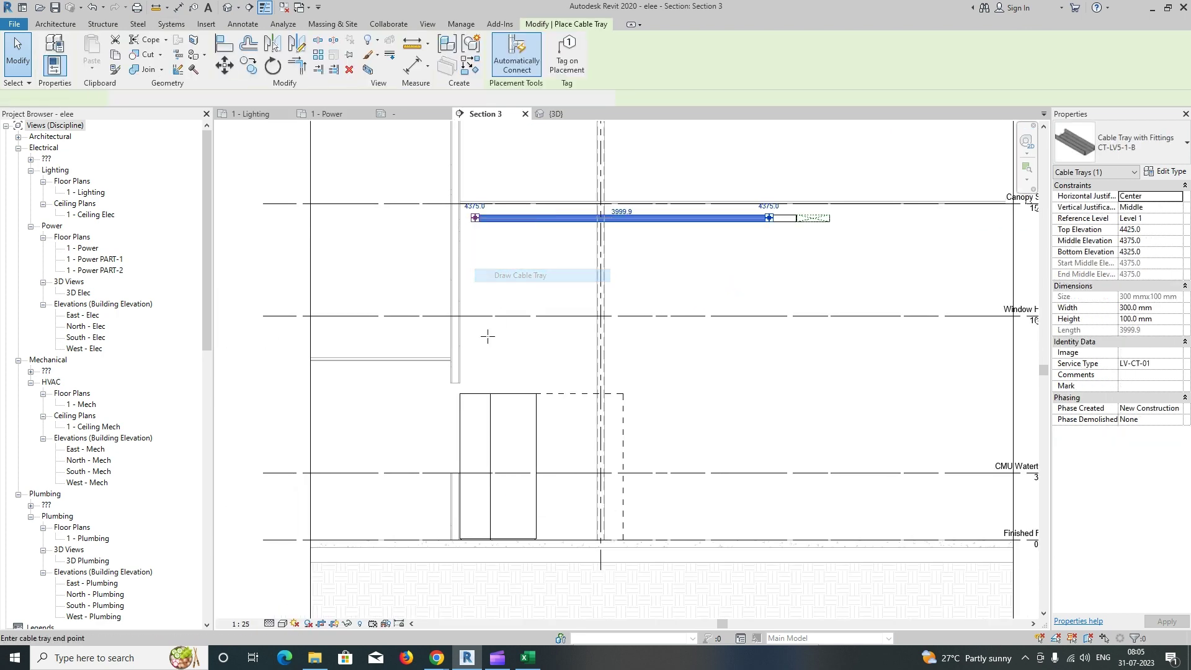
scroll(476, 395, "down", 1)
key("Escape")
key("Escape")
Step: Isolate the SMB-SF1BZ1-1A tray in a 3D section box, extend the box downward and examine the drops onto the panels
left_click_drag(289, 223, 772, 484)
left_click(369, 70)
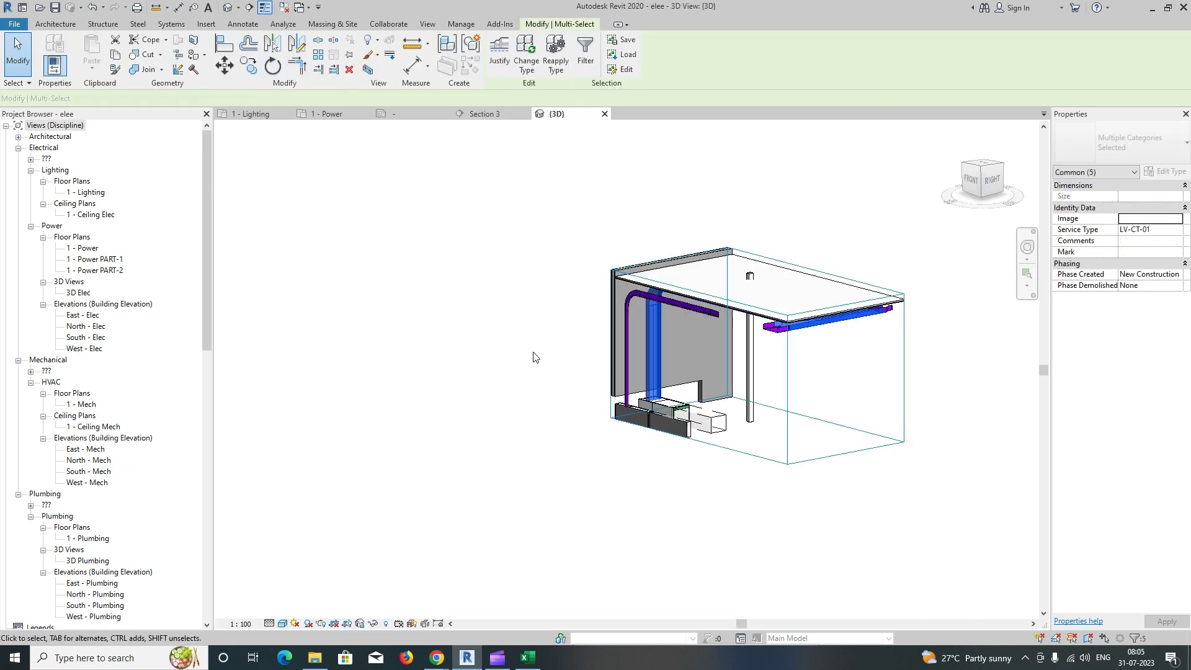
middle_click_drag(638, 397, 546, 397, "shift")
key("Escape")
middle_click_drag(766, 413, 646, 366)
left_click(649, 400)
left_click_drag(637, 392, 638, 532)
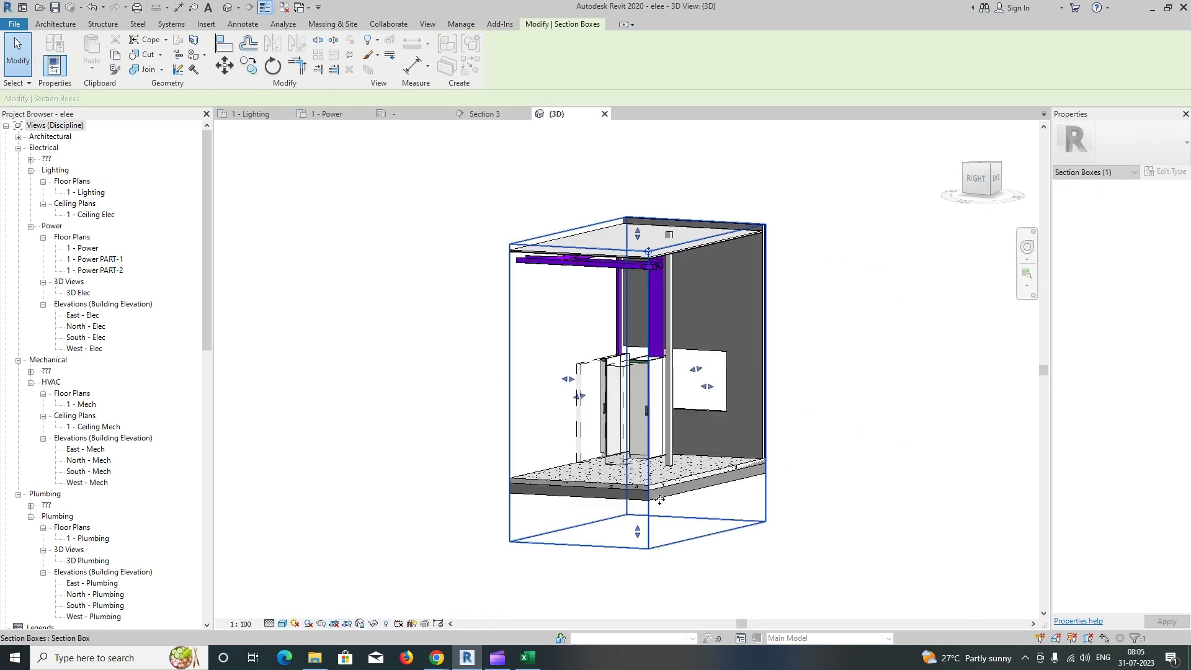
middle_click_drag(659, 499, 789, 455, "shift")
left_click(790, 454)
scroll(616, 381, "up", 4)
middle_click_drag(672, 410, 517, 334, "shift")
scroll(600, 442, "down", 5)
middle_click_drag(509, 276, 362, 173, "shift")
Step: In the 1 - Power plan, move the section line to just below the lower DB-1/DB-2 pair and open its section view
left_click(341, 119)
scroll(576, 390, "down", 3)
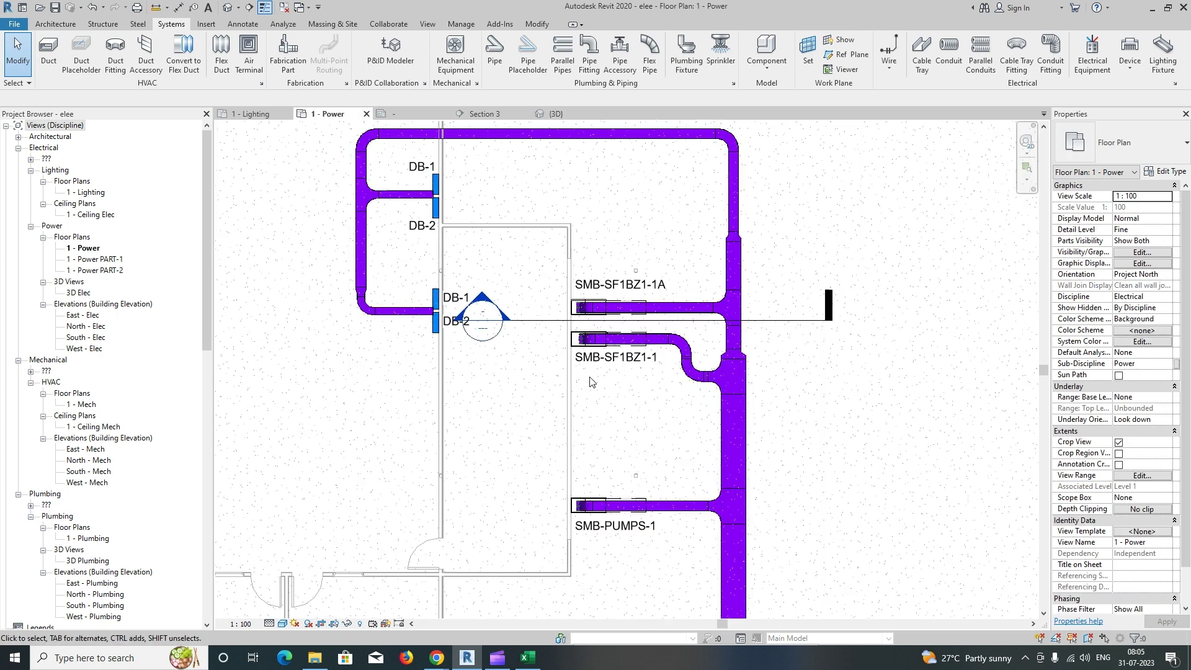
middle_click_drag(695, 322, 720, 362)
left_click(720, 361)
left_click_drag(720, 362, 528, 374)
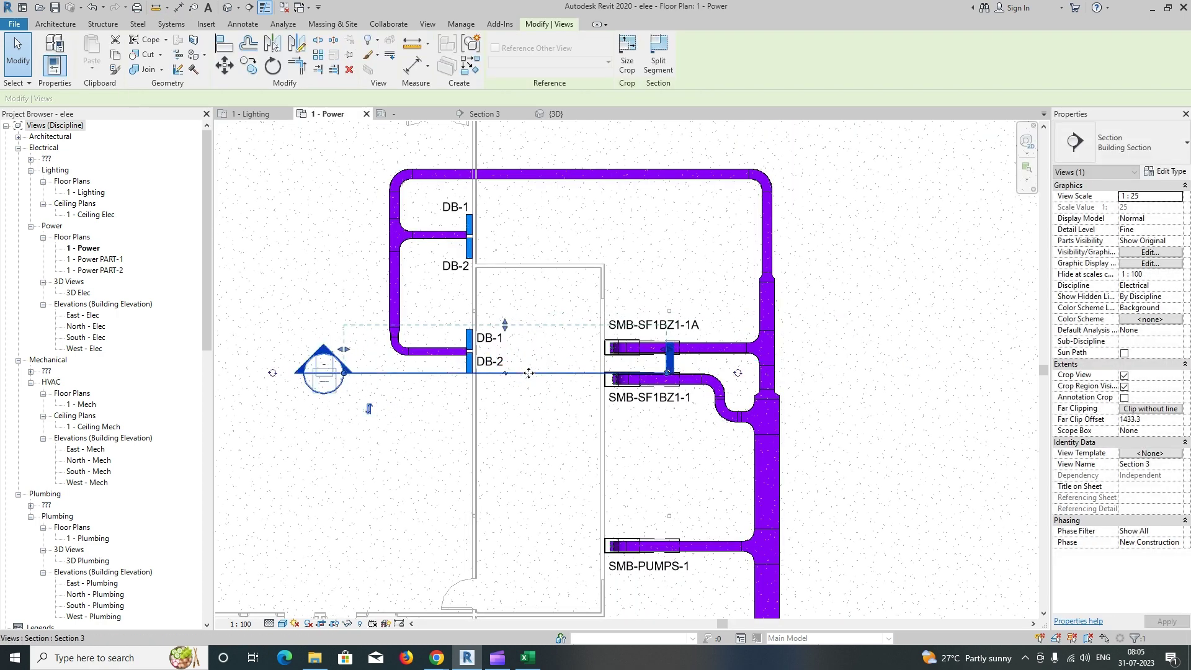
right_click(529, 374)
left_click(567, 119)
Step: Draw a 225 mm wide vertical tray drop from the lower branch end to the distribution board's top and shift it towards the wall
scroll(496, 286, "up", 3)
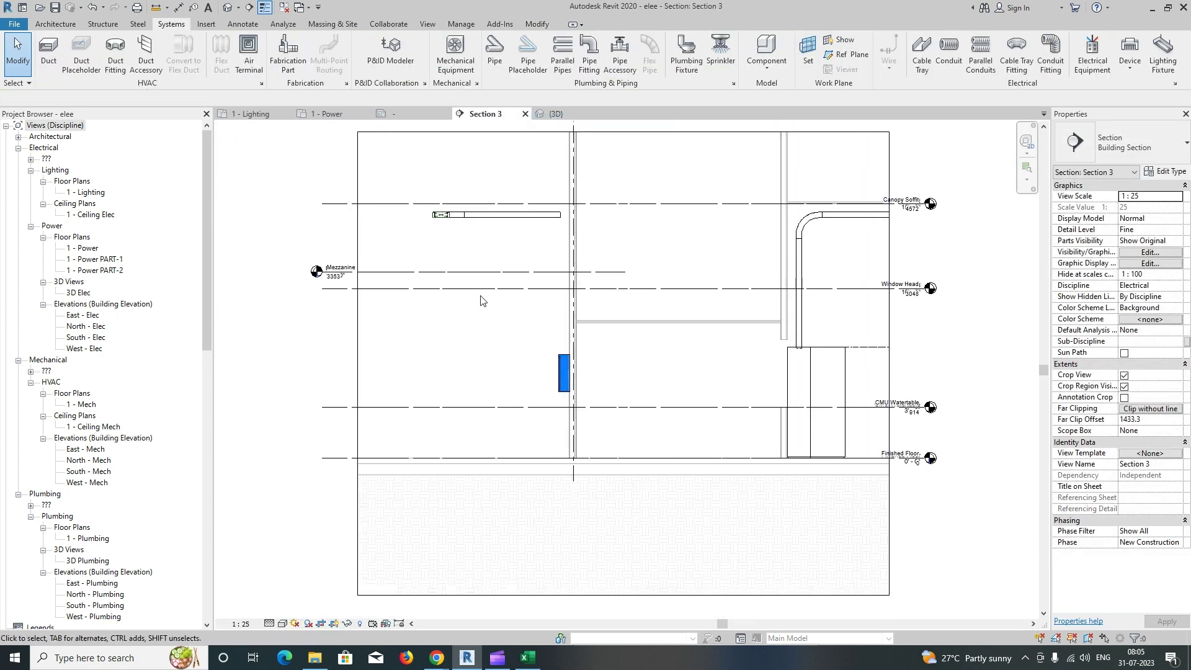
left_click(558, 217)
right_click(565, 220)
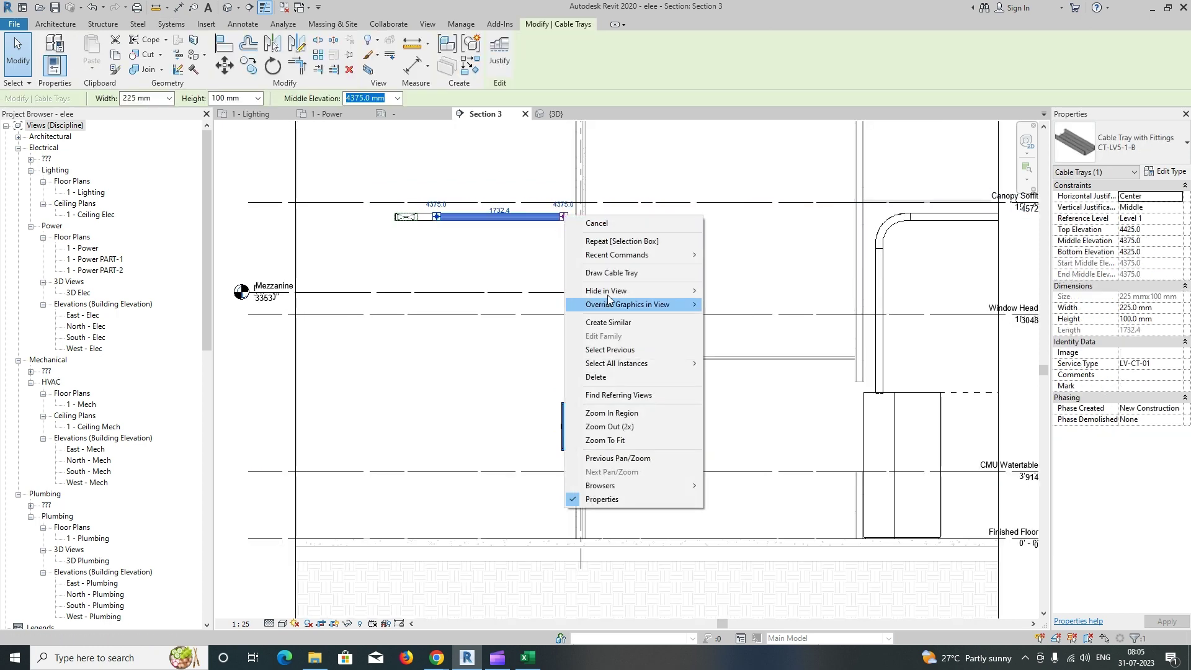
left_click(621, 274)
scroll(564, 404, "up", 3)
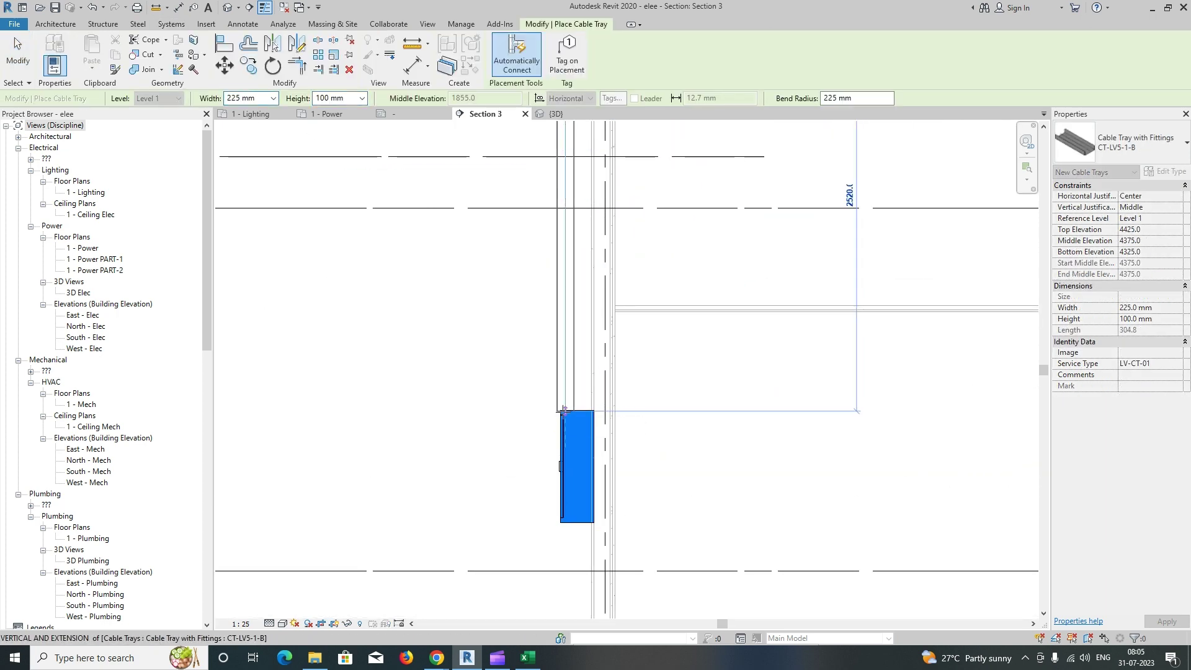
key("Escape")
left_click(572, 397)
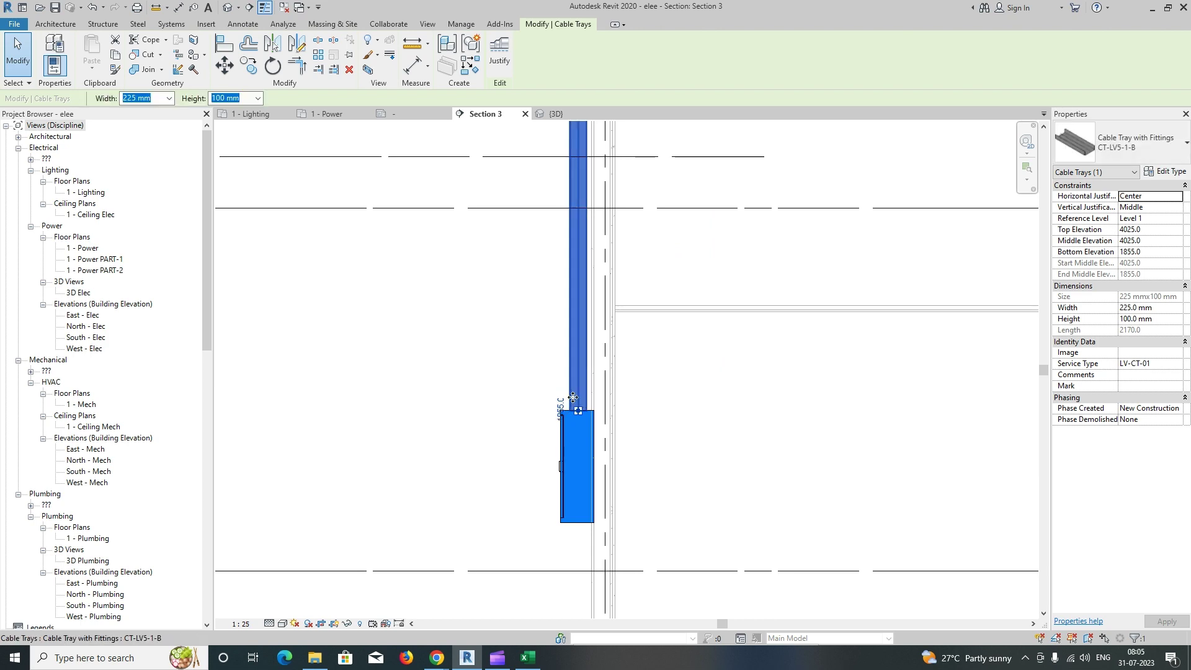
key("Escape")
Step: Isolate the lower DB-1/DB-2 tray drop in a 3D section box and view it from the board side
scroll(327, 136, "down", 5)
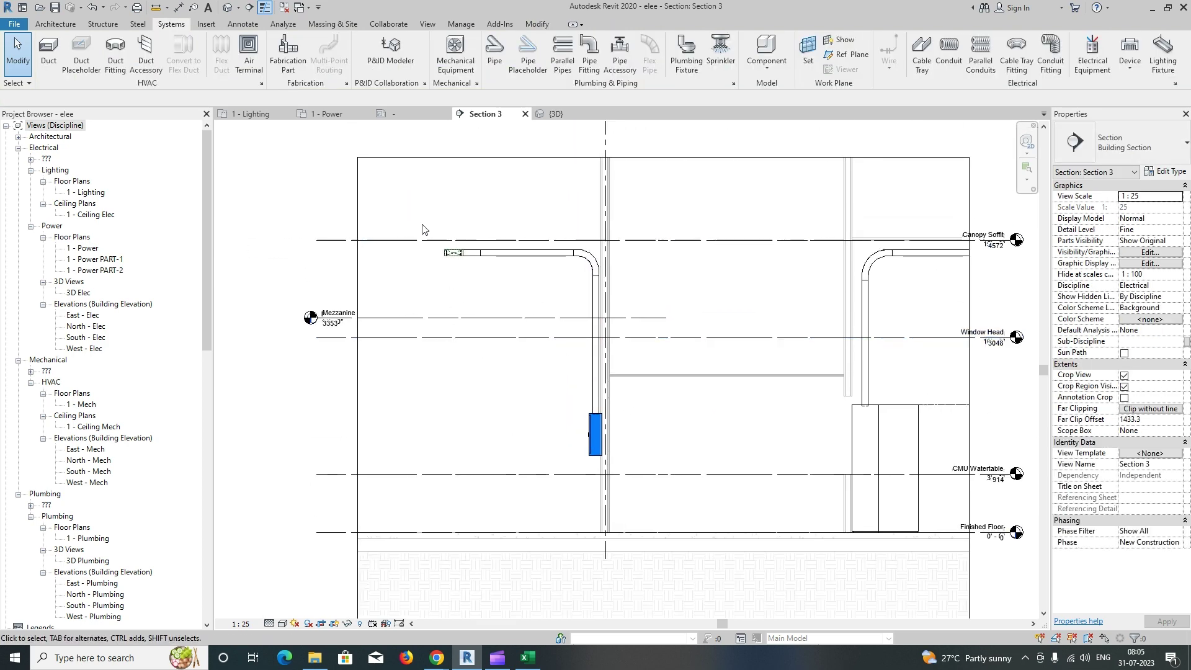
left_click(367, 70)
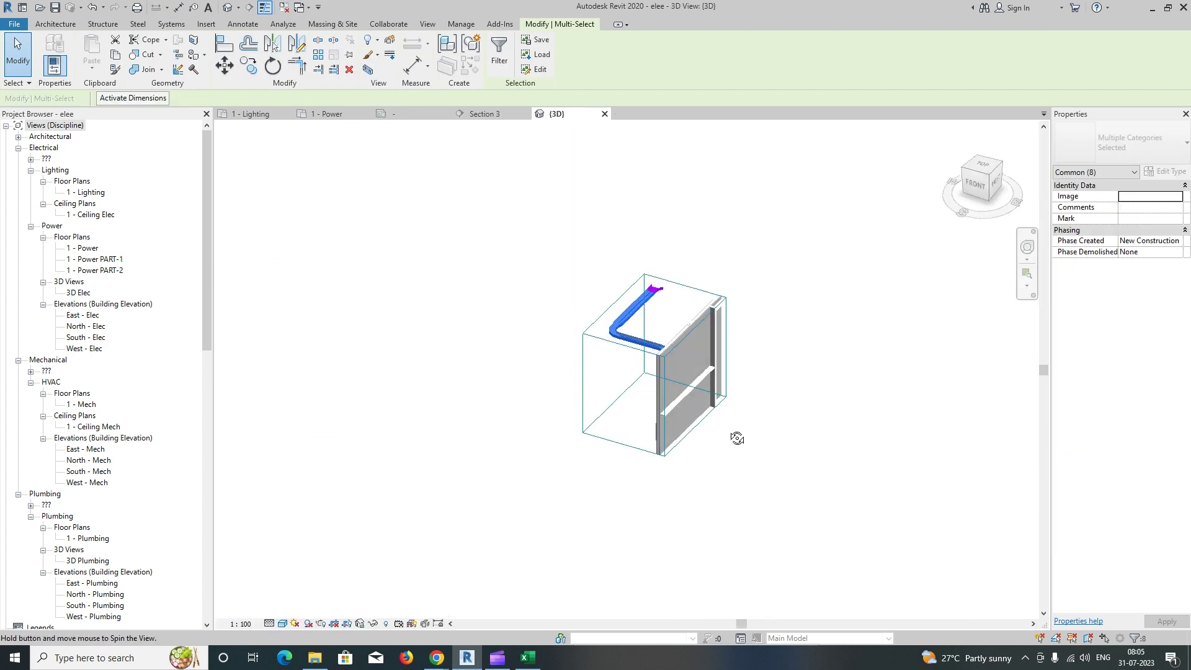
key("Escape")
middle_click_drag(736, 438, 699, 456, "shift")
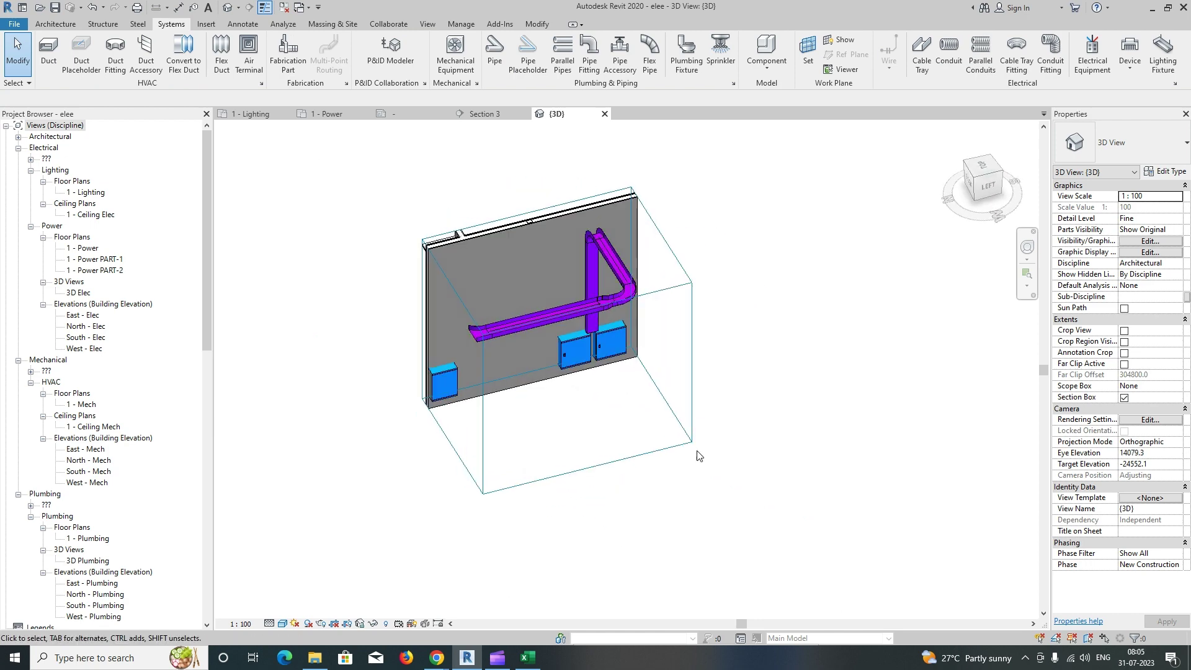
Step: In the 1 - Power plan, move the section line below the upper DB-1/DB-2 pair, extend its far clip to about 1944 mm and open it
left_click(328, 114)
left_click(531, 369)
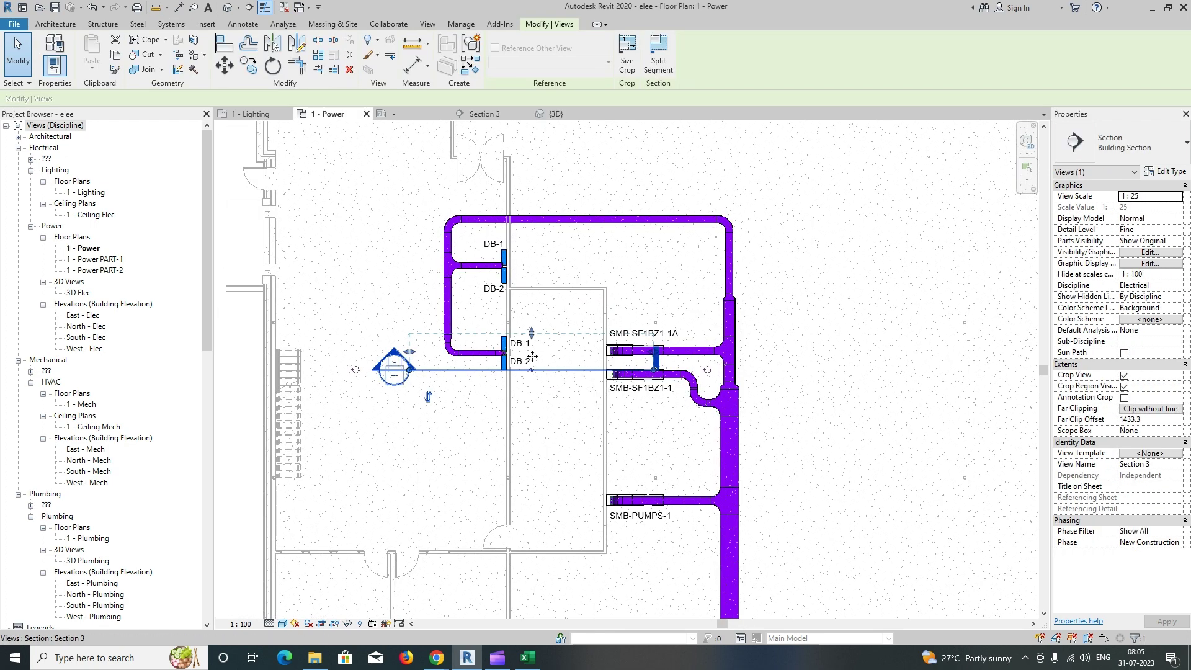
left_click_drag(506, 257, 507, 254)
right_click(525, 291)
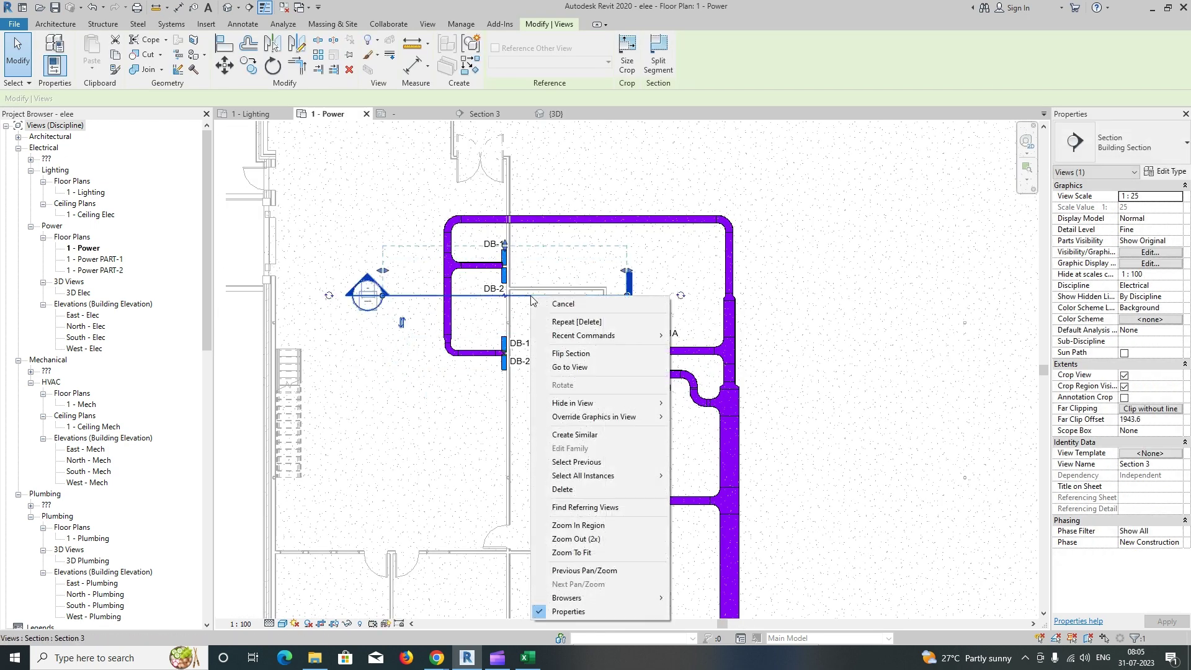
left_click(558, 369)
Step: Draw a 225 mm wide vertical tray drop from the upper branch end to the upper distribution board's top and align it above the board
left_click(652, 258)
right_click(660, 256)
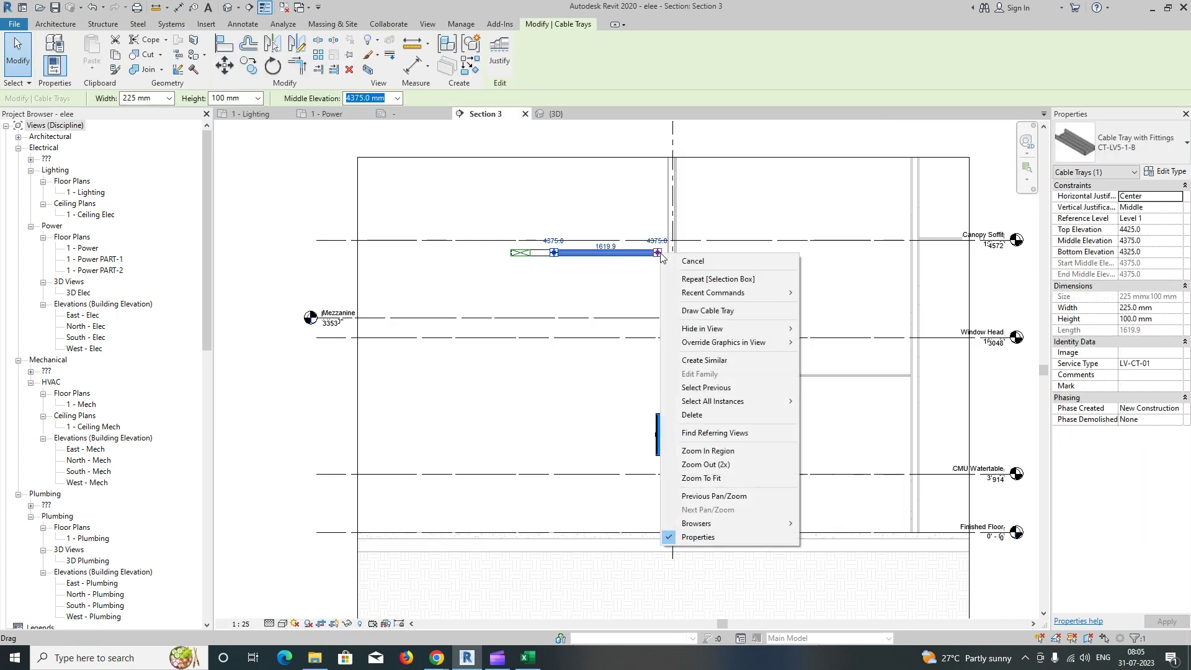
left_click(714, 314)
scroll(659, 414, "up", 4)
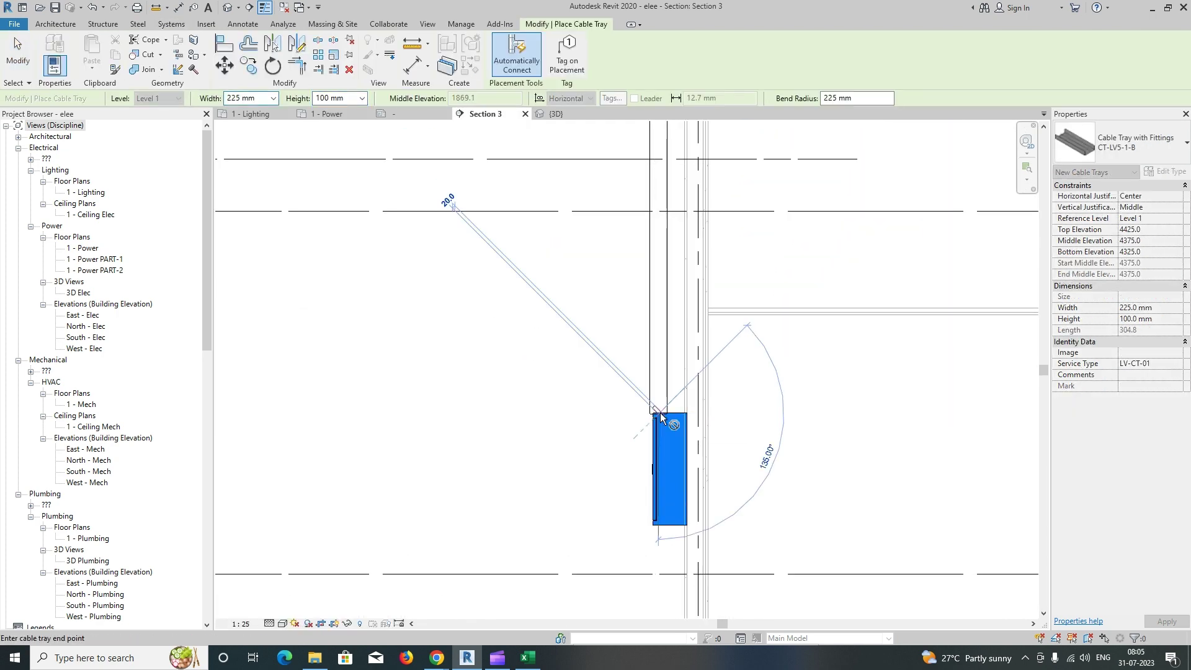
scroll(661, 413, "down", 1)
key("Escape")
key("Escape")
left_click(664, 385)
key("Escape")
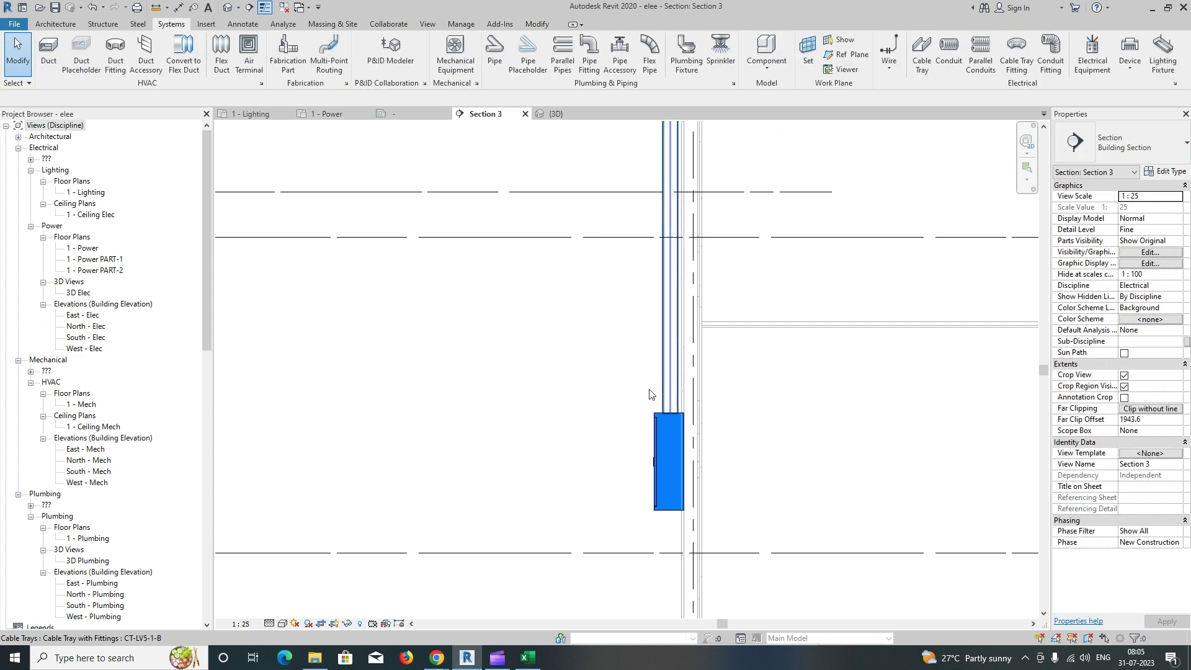
Step: Isolate the upper DB-1/DB-2 tray drop and board in a 3D section box and inspect the connection
scroll(612, 408, "down", 7)
left_click_drag(503, 279, 684, 483)
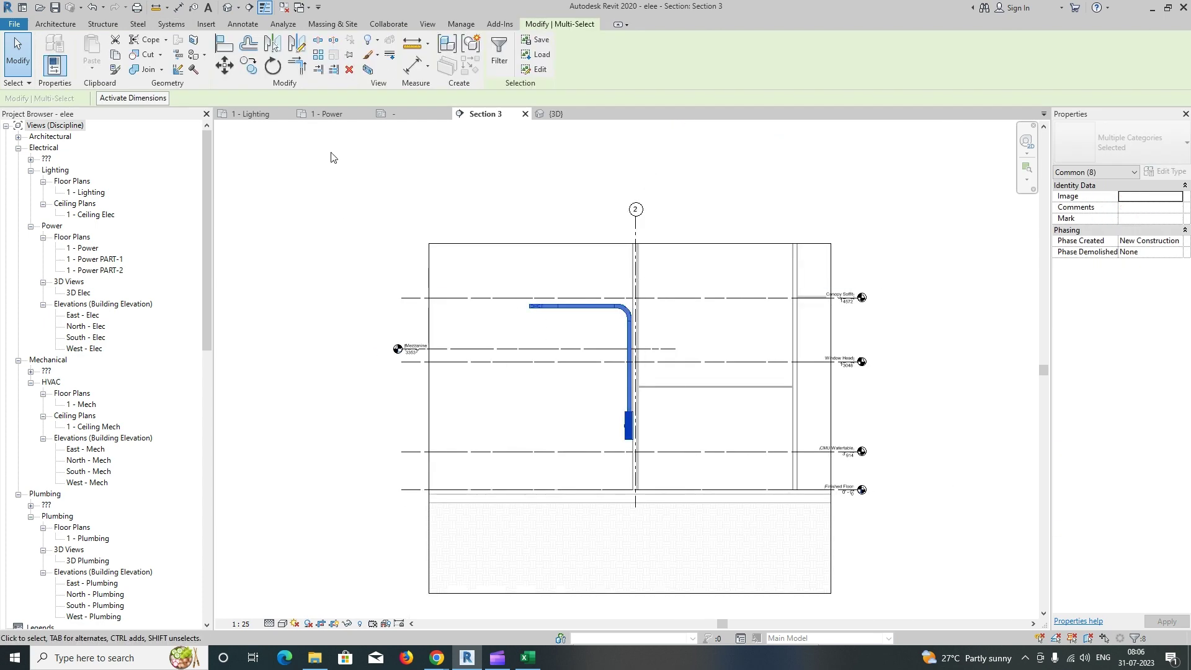
left_click(368, 70)
middle_click_drag(540, 357, 619, 359, "shift")
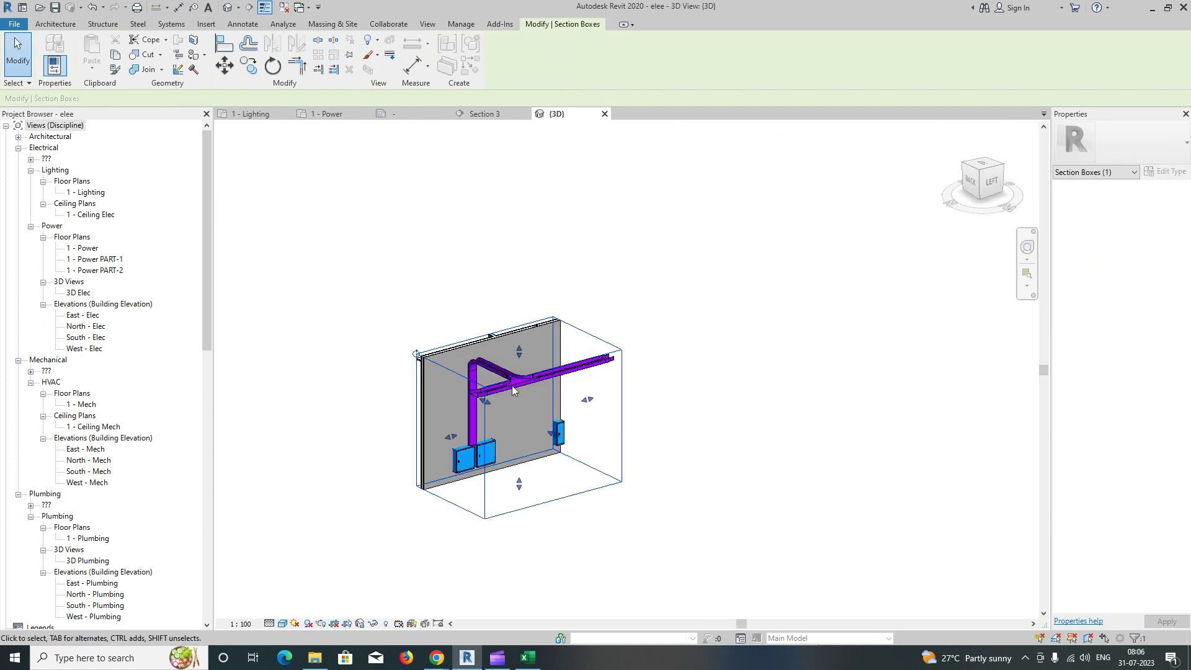
Step: Expand the sides of the 3D section box to take in both DB-1/DB-2 pairs, the surrounding building and the SMB panel area
scroll(511, 385, "down", 2)
left_click_drag(535, 412, 805, 543)
left_click_drag(691, 457, 955, 385)
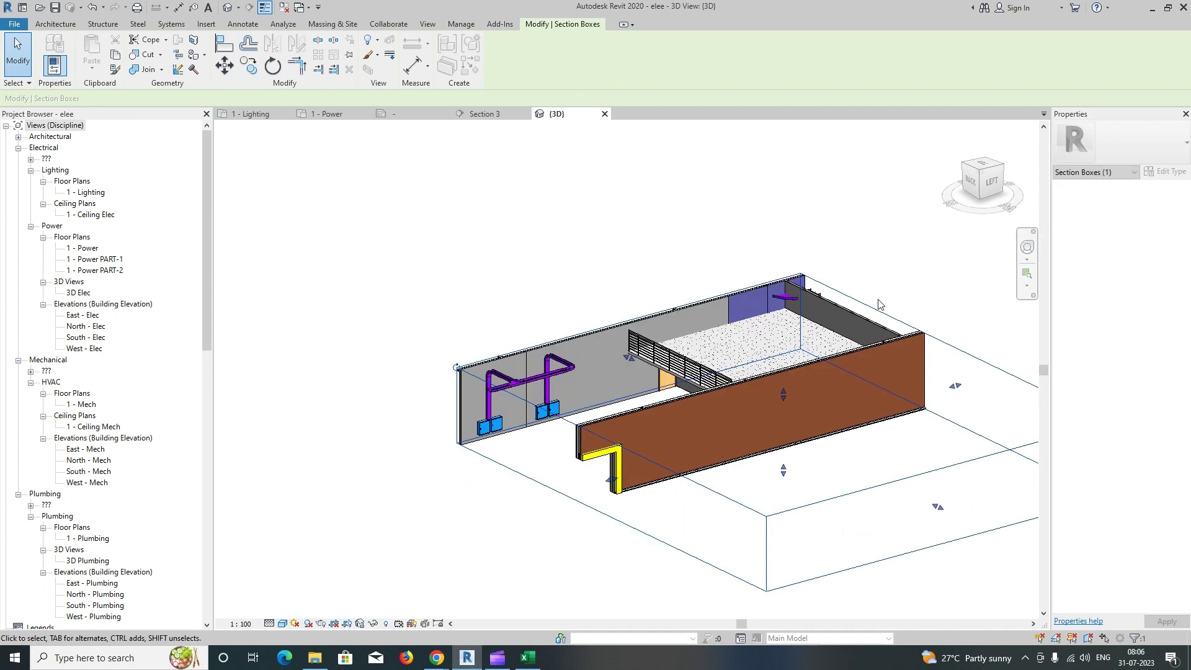
middle_click_drag(878, 304, 599, 372, "shift")
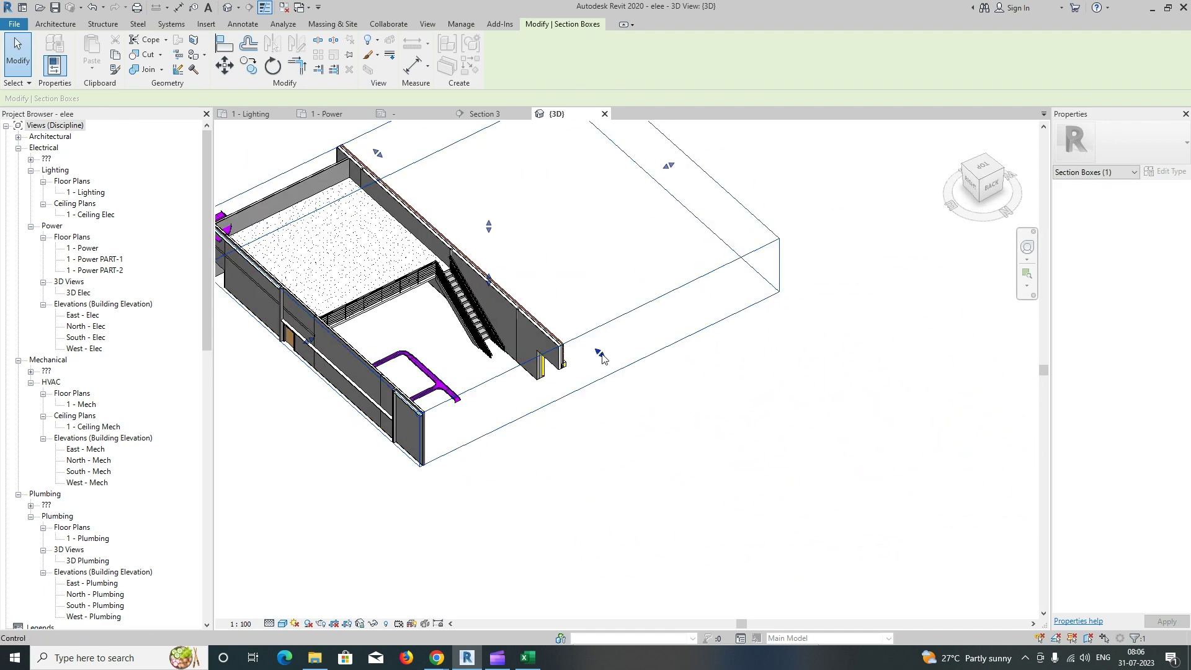
left_click_drag(600, 354, 710, 450)
scroll(602, 403, "down", 1)
middle_click_drag(596, 403, 779, 322)
left_click_drag(581, 313, 457, 371)
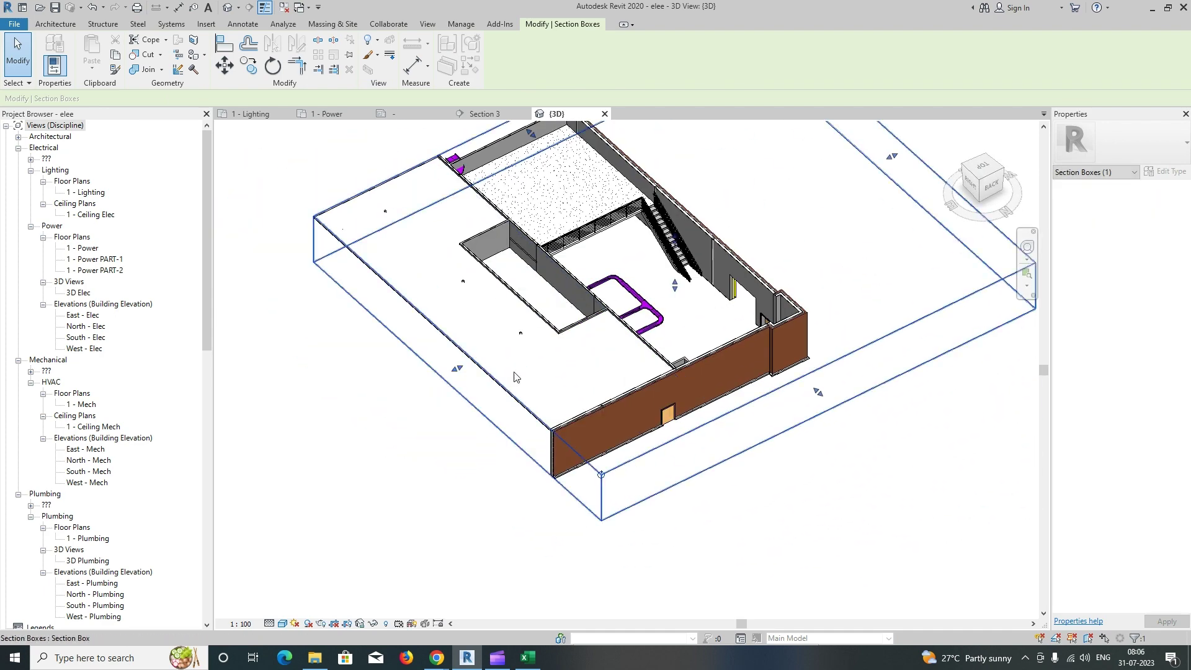
Step: Lower the section box's top to cut away the canopy roof and extend the box past the tray's LV5-1-B end
middle_click_drag(514, 376, 565, 239, "shift")
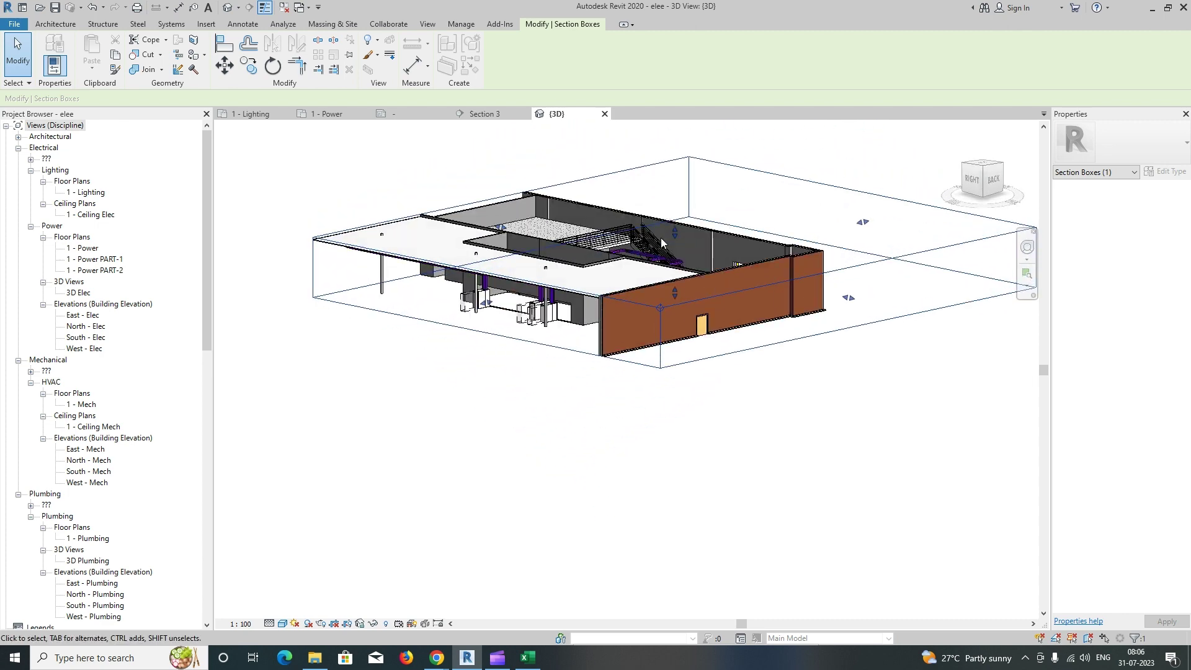
left_click_drag(675, 234, 673, 236)
middle_click_drag(600, 305, 793, 389, "shift")
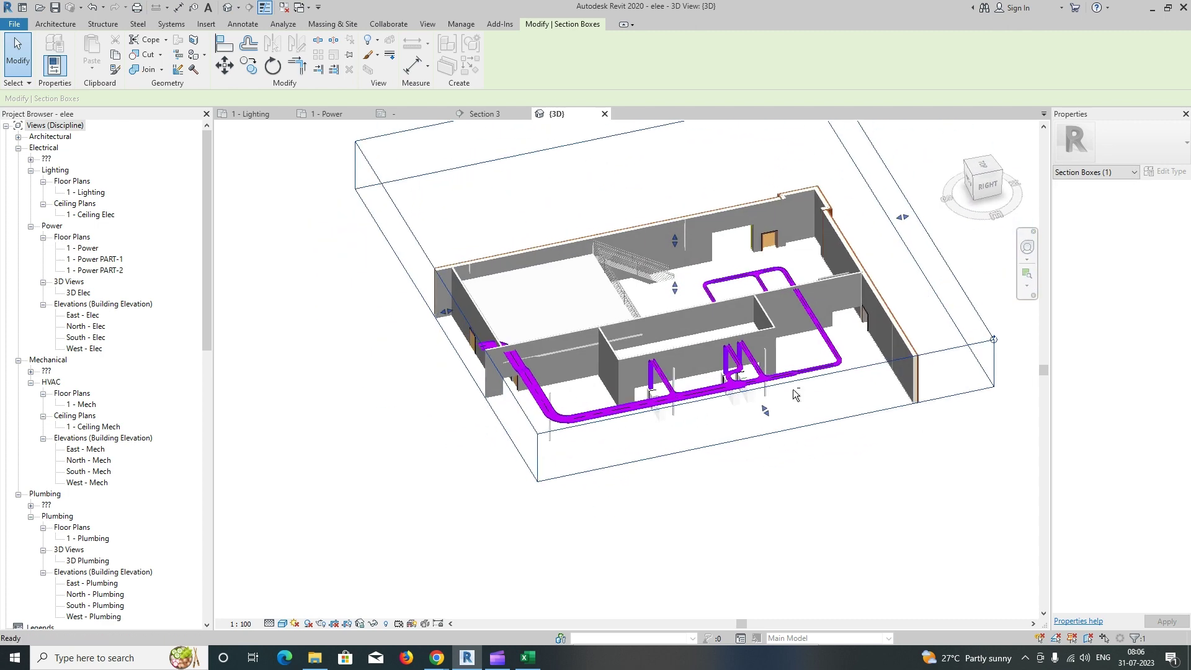
left_click_drag(447, 312, 334, 360)
middle_click_drag(385, 372, 614, 475, "shift")
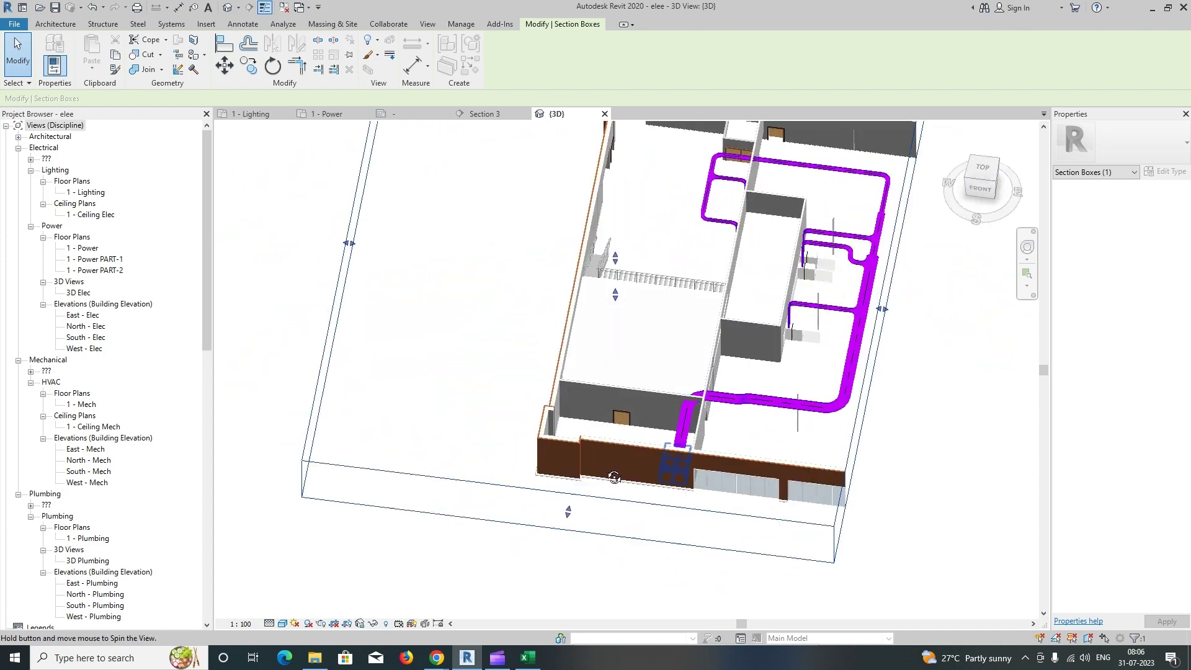
Step: Delete the tray elbow at the wall corner between the main tray run and the short leg at the LV5-1-B end
scroll(655, 438, "up", 3)
middle_click_drag(654, 438, 593, 413, "shift")
scroll(486, 447, "up", 5)
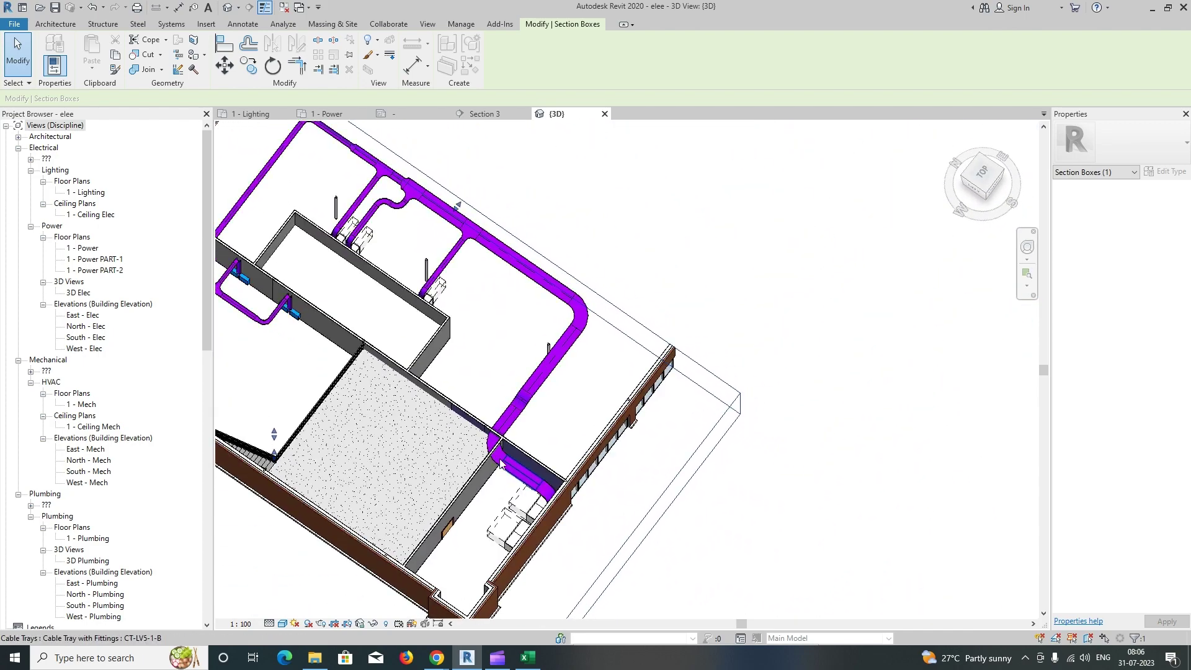
key("Escape")
left_click(487, 441)
key("Delete")
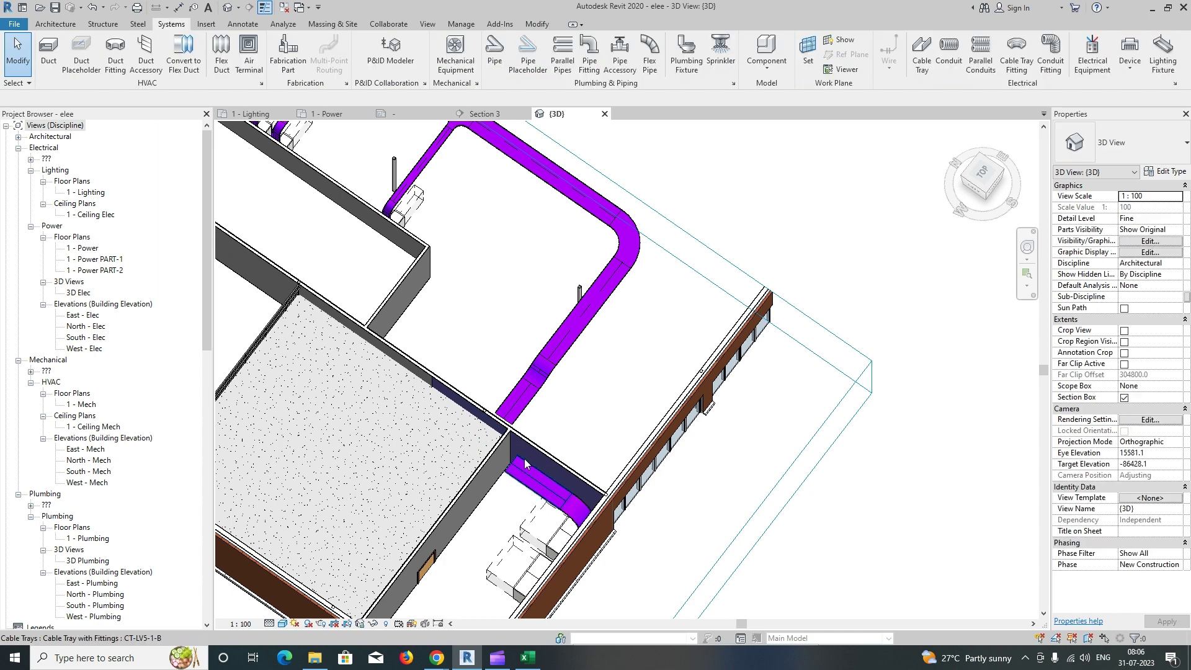
Step: From the top view, shift the 750 mm wide main tray run sideways toward the brown exterior wall
left_click(543, 411)
left_click(979, 186)
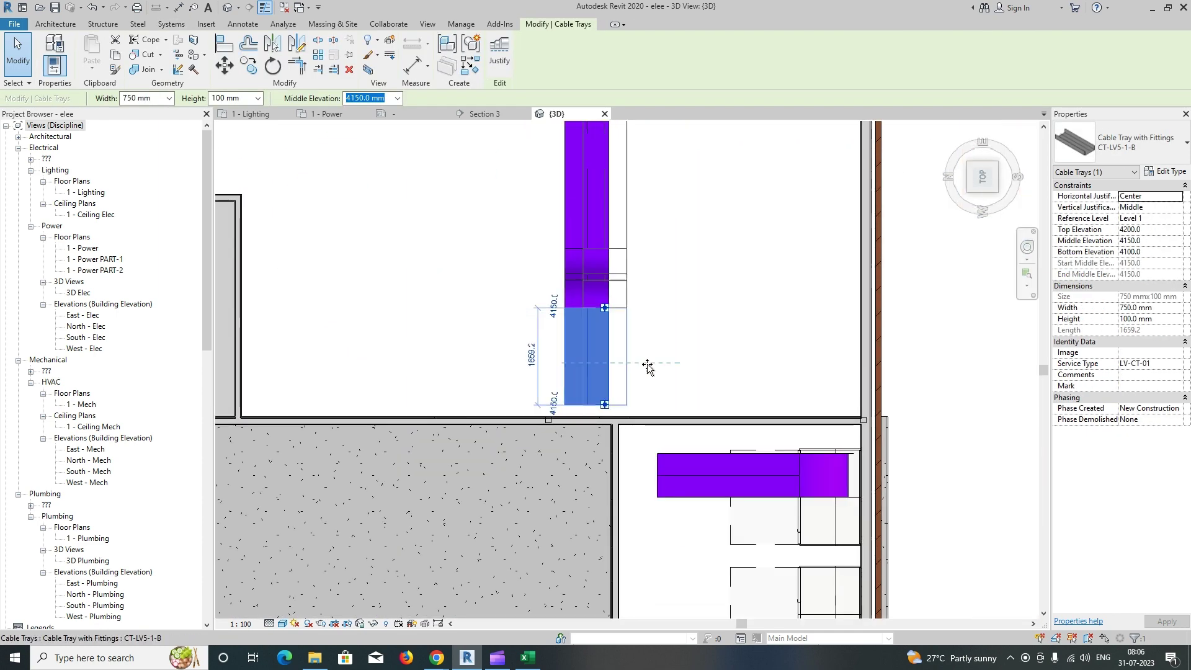
left_click_drag(647, 364, 679, 362)
key("Escape")
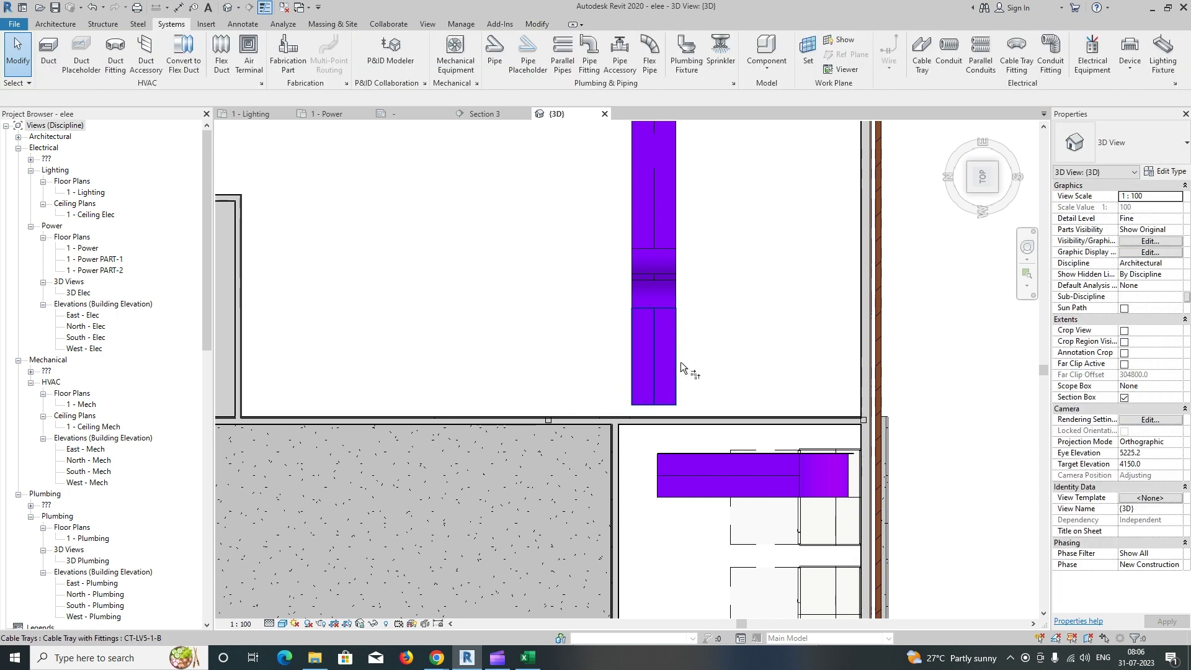
Step: Trim/Extend the main tray run and the short leg above the LV panels to a corner to rejoin them with an elbow
key("t")
key("r")
scroll(680, 363, "down", 2)
left_click(676, 370)
left_click(704, 437)
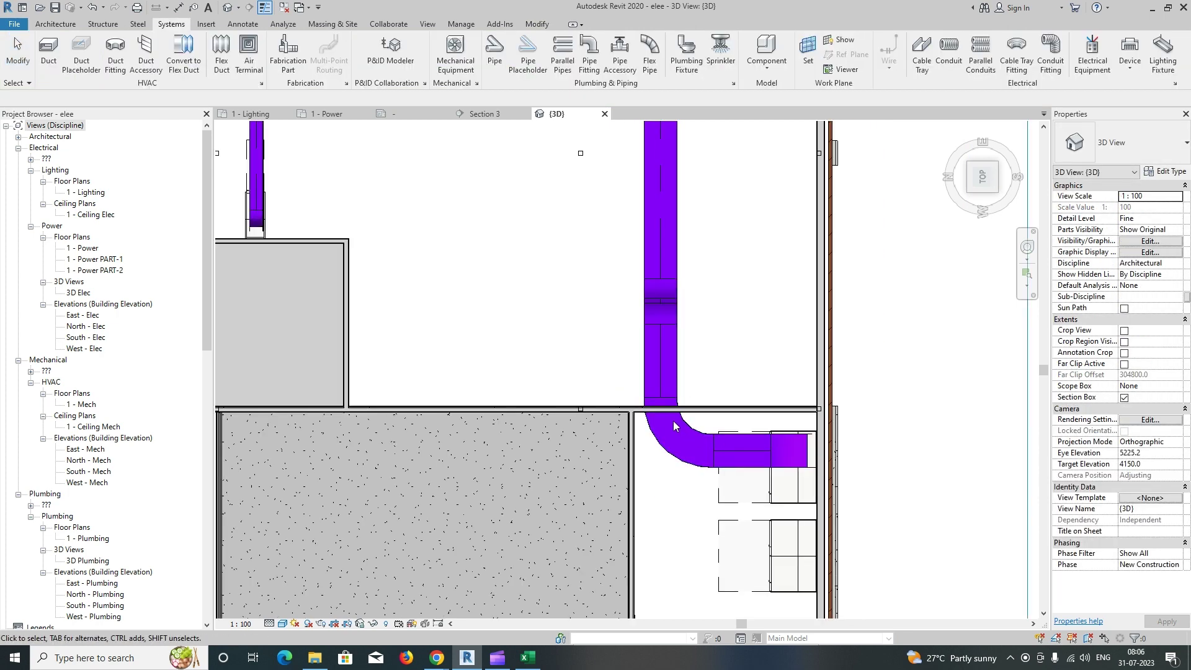
Step: Move the two LV panels and the tray end above them slightly away from the wall the tray passes through
scroll(674, 425, "down", 2)
scroll(645, 405, "up", 2)
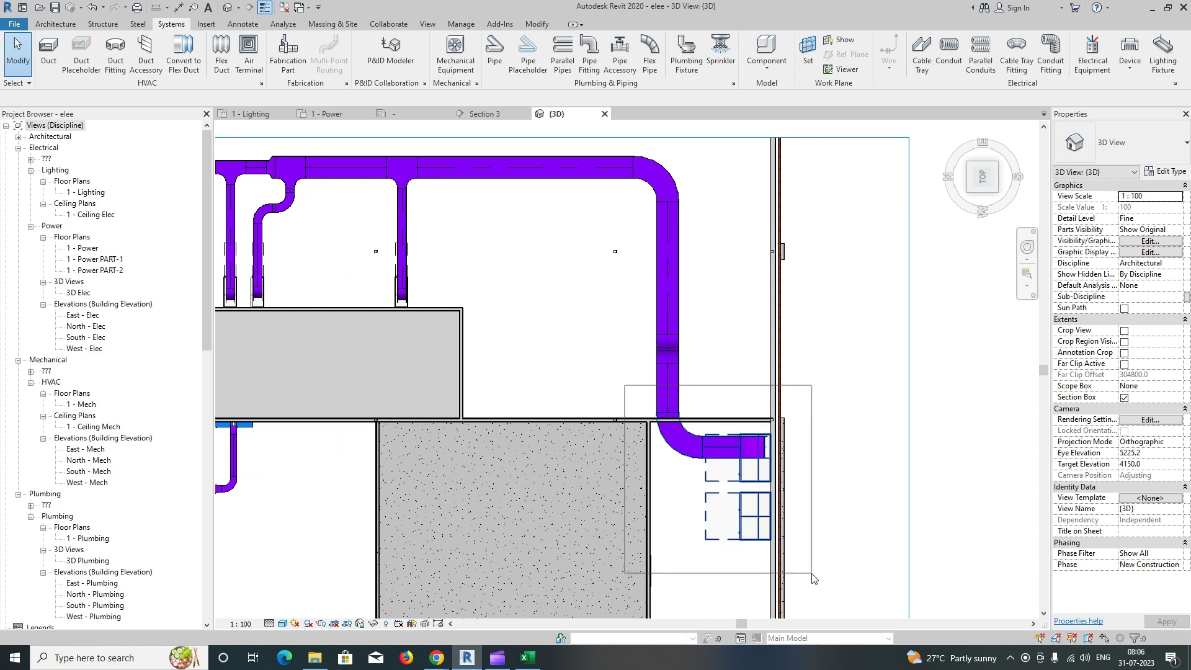
left_click_drag(812, 578, 794, 565)
key("Escape")
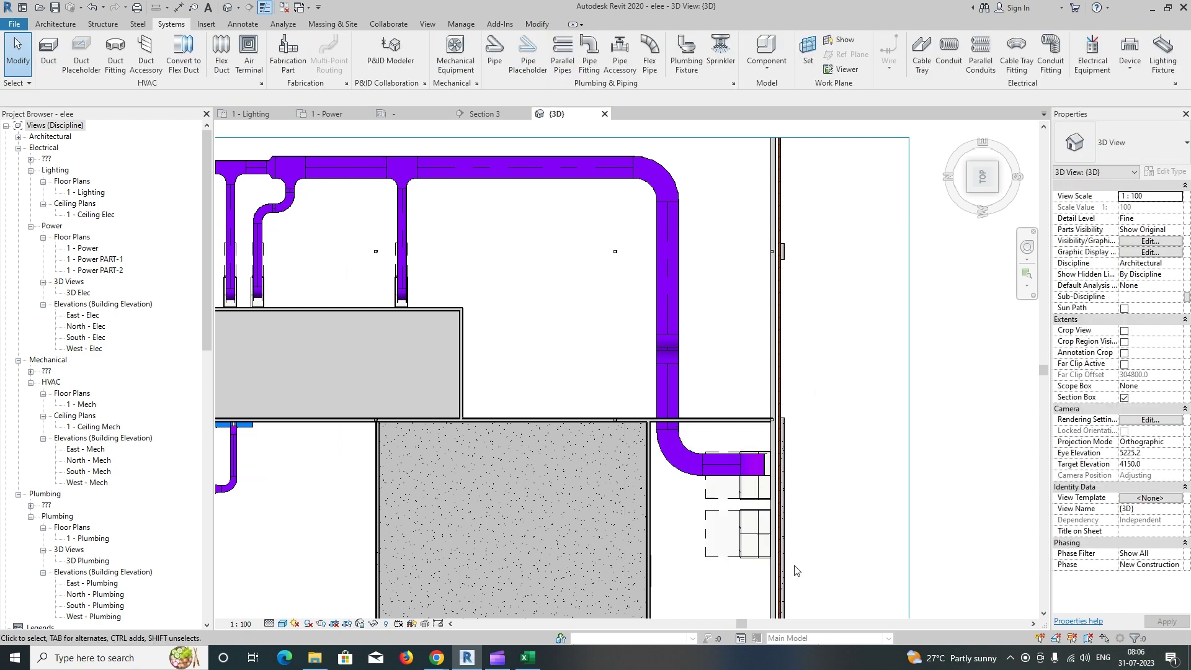
Step: Orbit the 3D view to review the complete tray route, its branches and the vertical drops to the panels
scroll(832, 521, "down", 2)
middle_click_drag(797, 521, 739, 459, "shift")
middle_click_drag(738, 459, 796, 417)
scroll(658, 461, "up", 3)
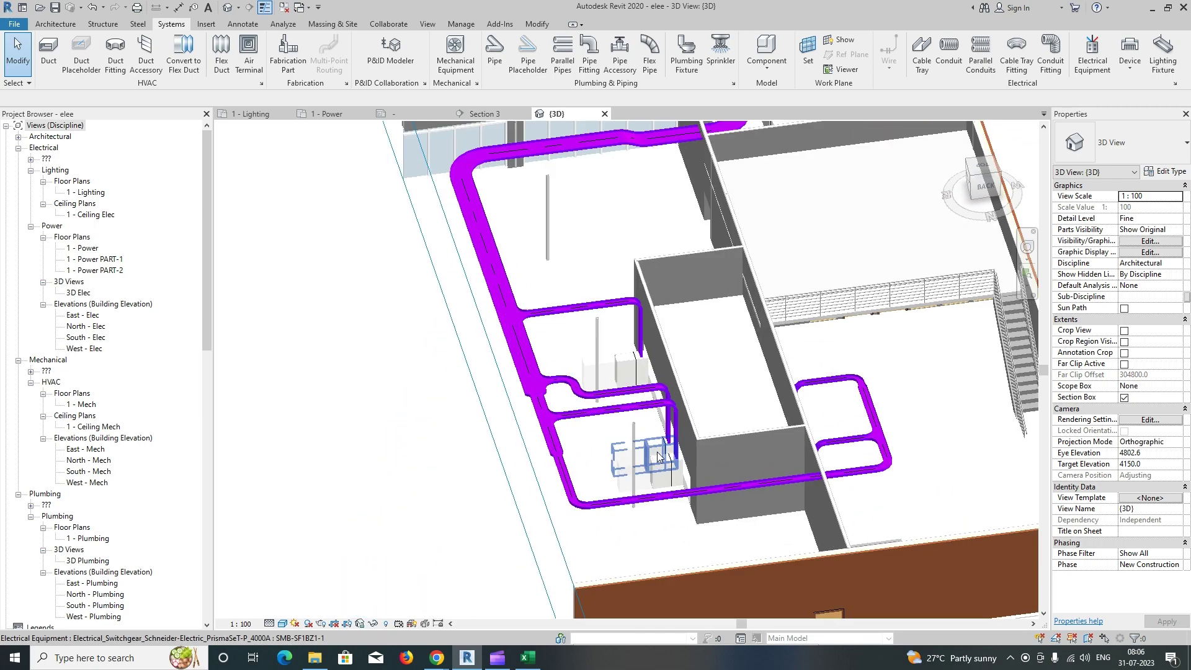
middle_click_drag(658, 462, 764, 535, "shift")
scroll(581, 489, "down", 4)
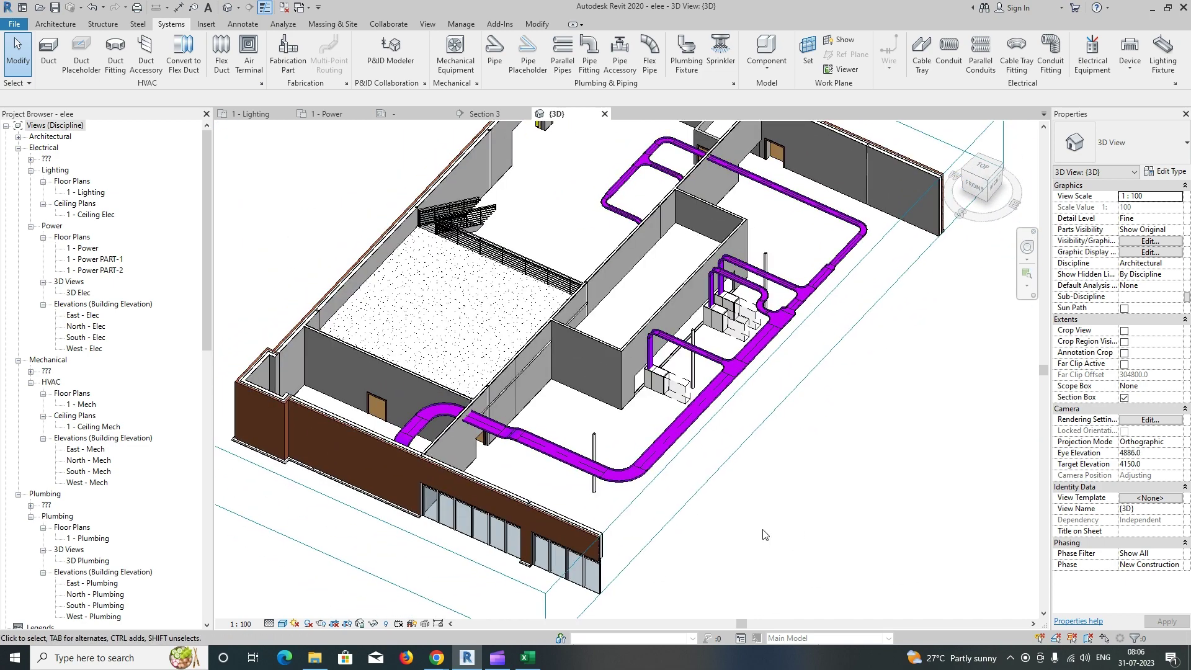